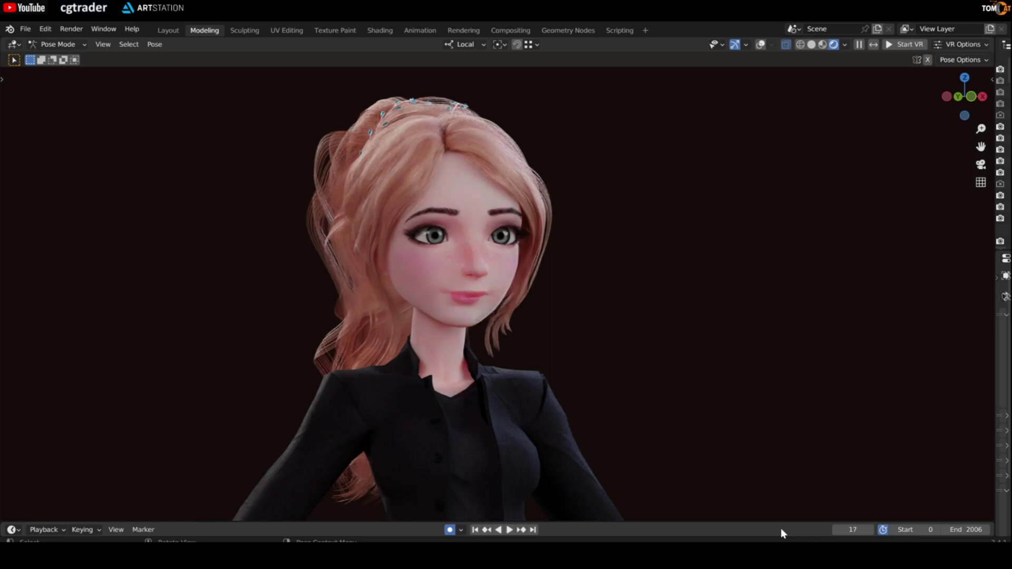
Select the character rig Fem-A_Anika_RIG, enter Pose Mode and select all of its bones
key("ctrl+Tab")
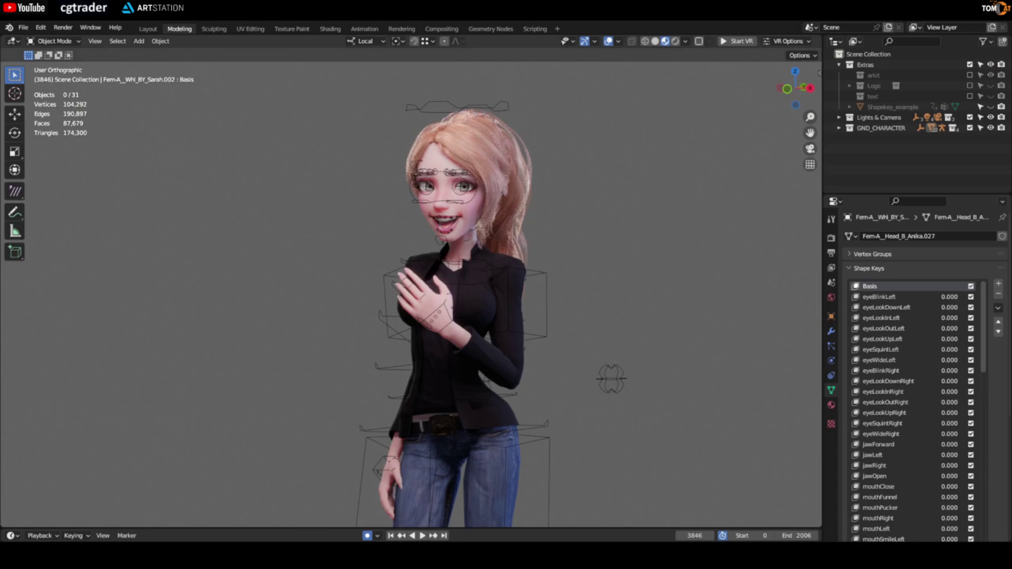
scroll(304, 235, "up", 2)
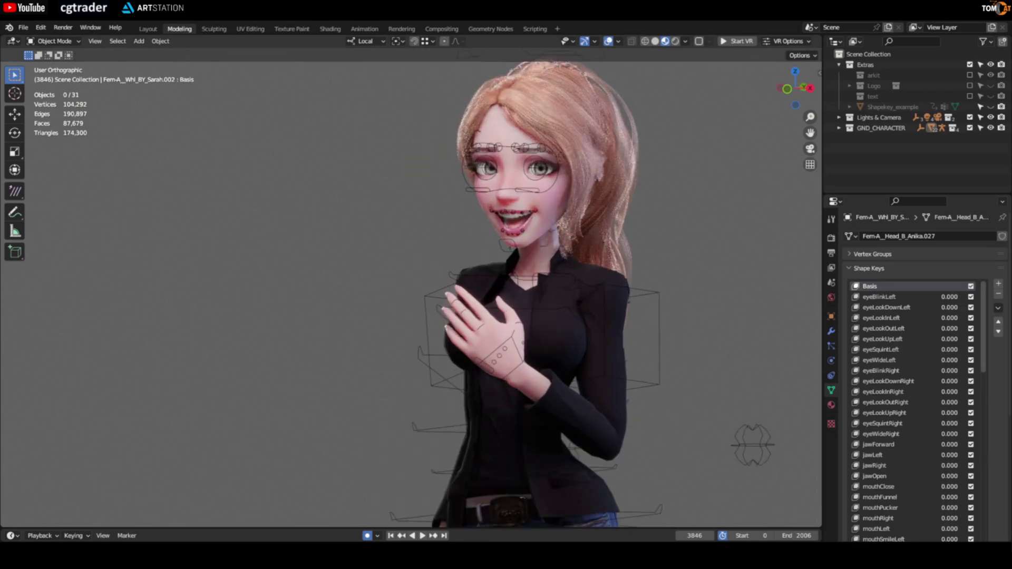
scroll(352, 245, "up", 5)
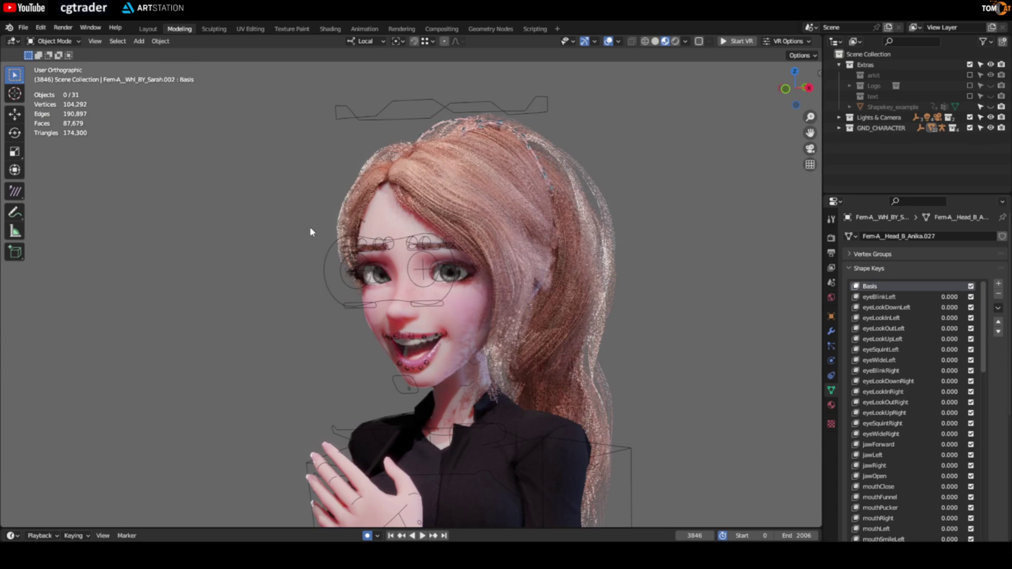
scroll(312, 232, "up", 4)
mouse_move(283, 277)
middle_mouse_down()
mouse_move(274, 274)
mouse_move(279, 284)
middle_mouse_up()
left_click(296, 300)
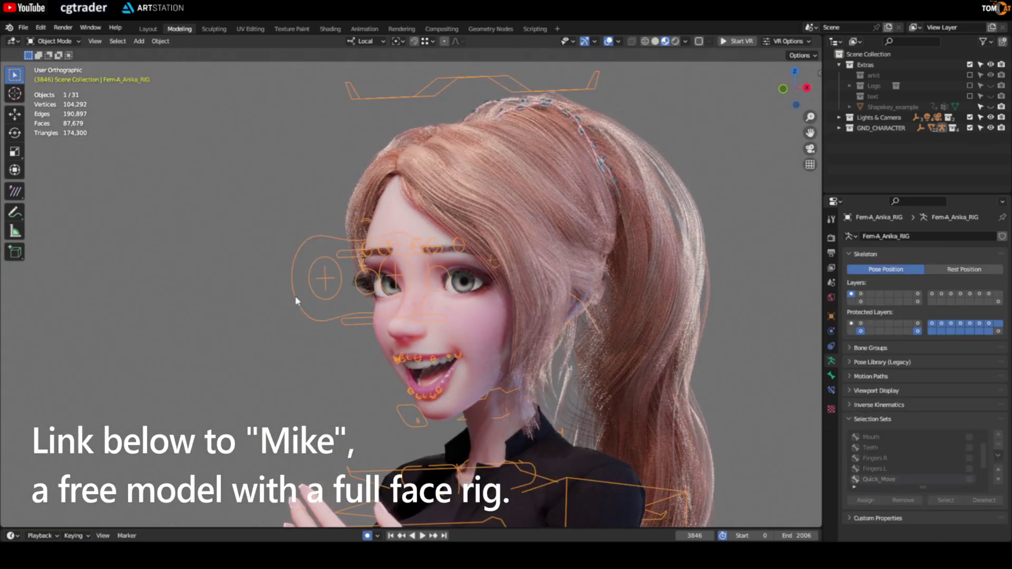
key("ctrl+Tab")
key("a")
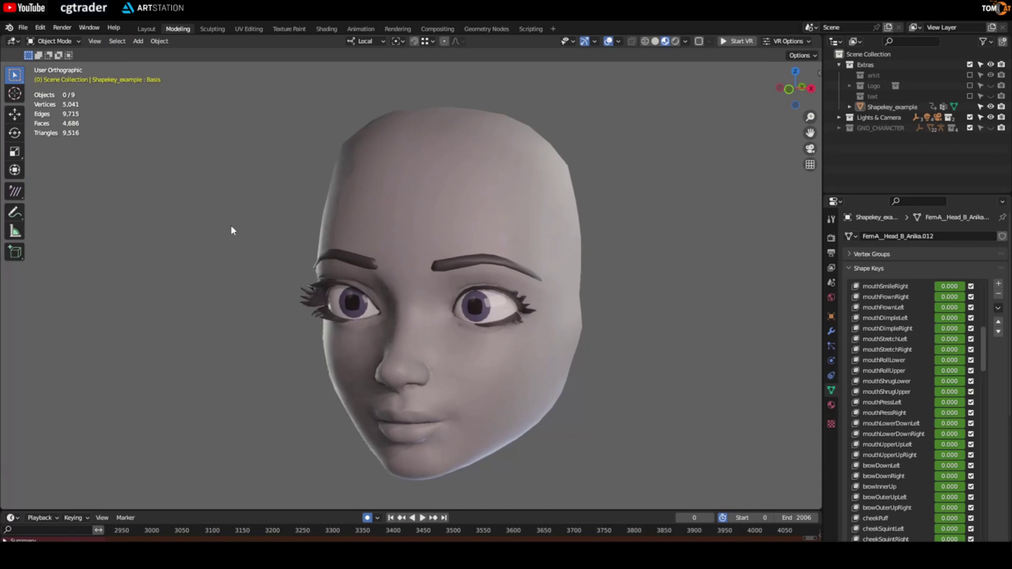
Enable the arkit collection, select its POLYWINK_Bella head and review the shape keys in its list
left_click(414, 207)
left_click(229, 253)
middle_click_drag(229, 254, 372, 243, "shift")
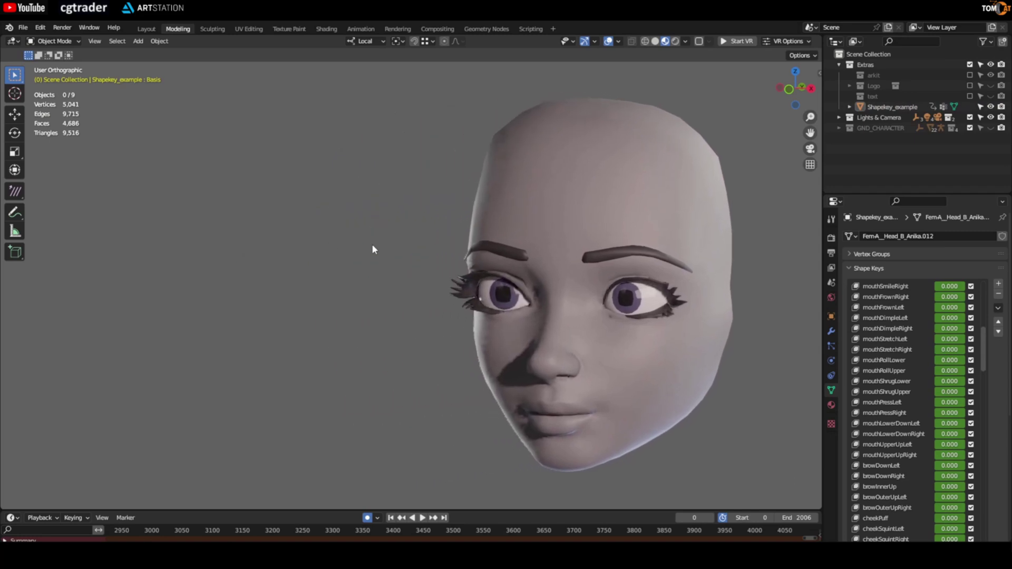
left_click(970, 75)
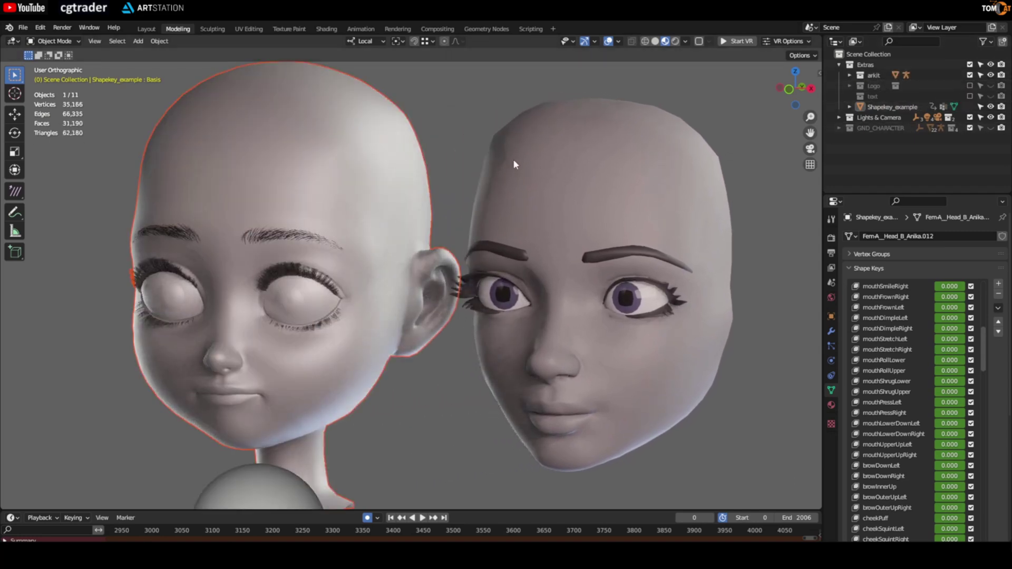
left_click(276, 177)
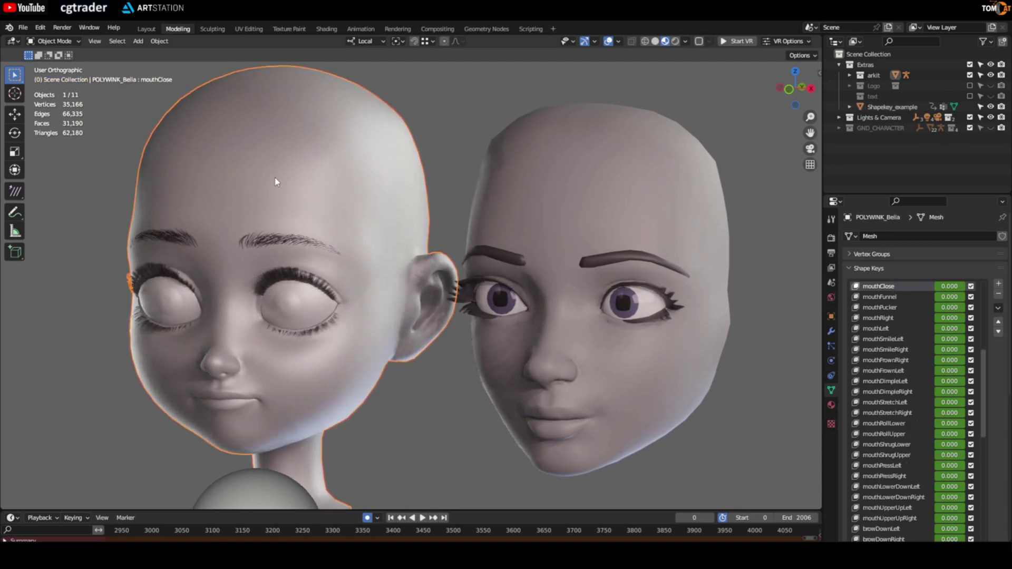
scroll(903, 306, "up", 6)
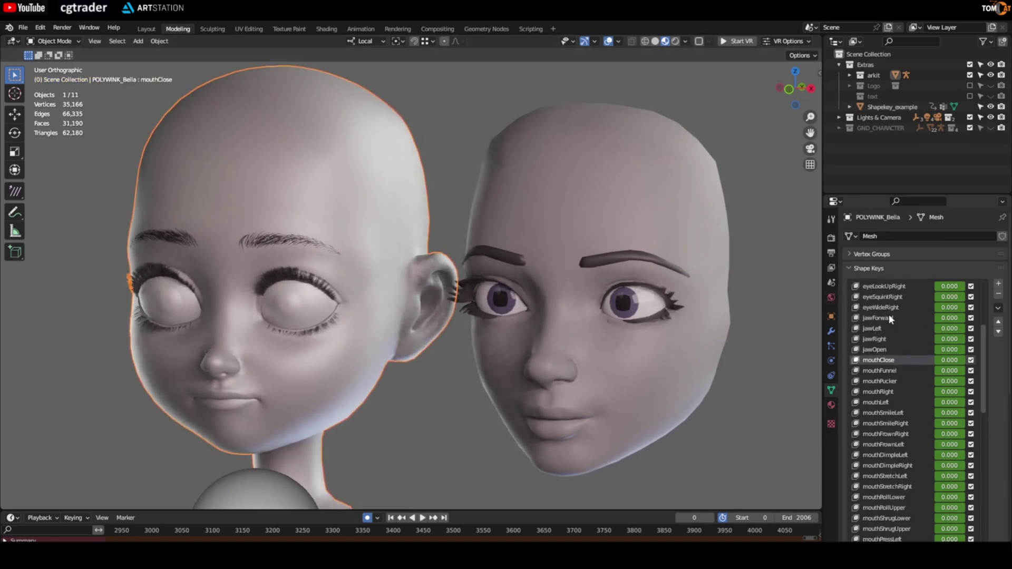
scroll(889, 322, "down", 10)
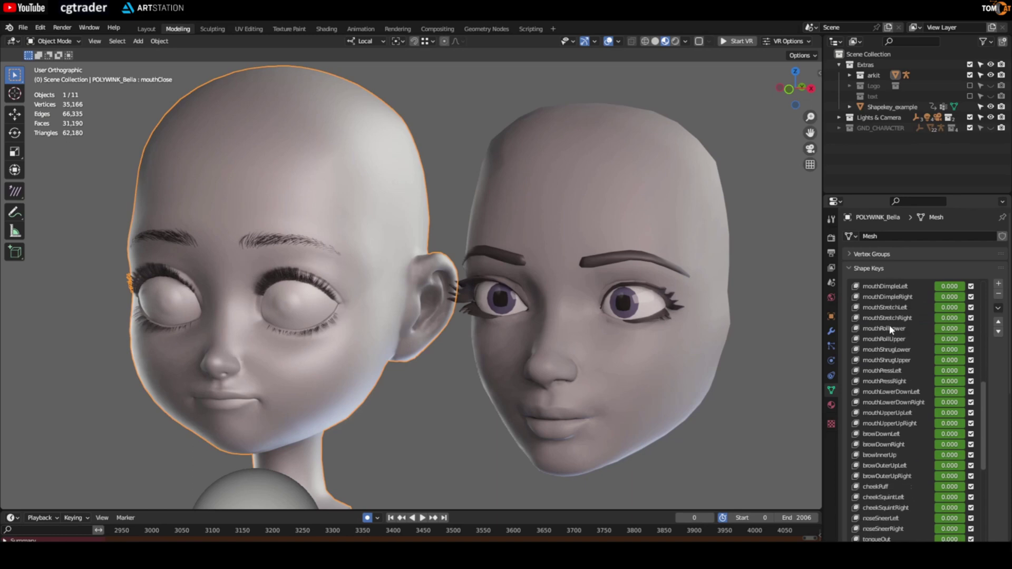
Exclude the arkit collection again and select the Shapekey_example head
left_click(970, 75)
middle_click_drag(475, 222, 339, 222, "shift")
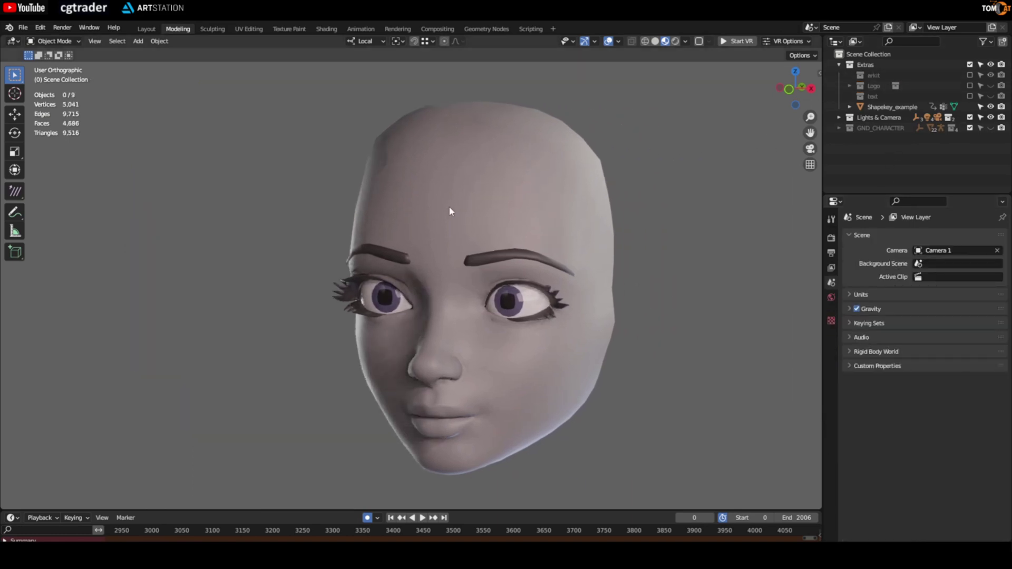
left_click(569, 322)
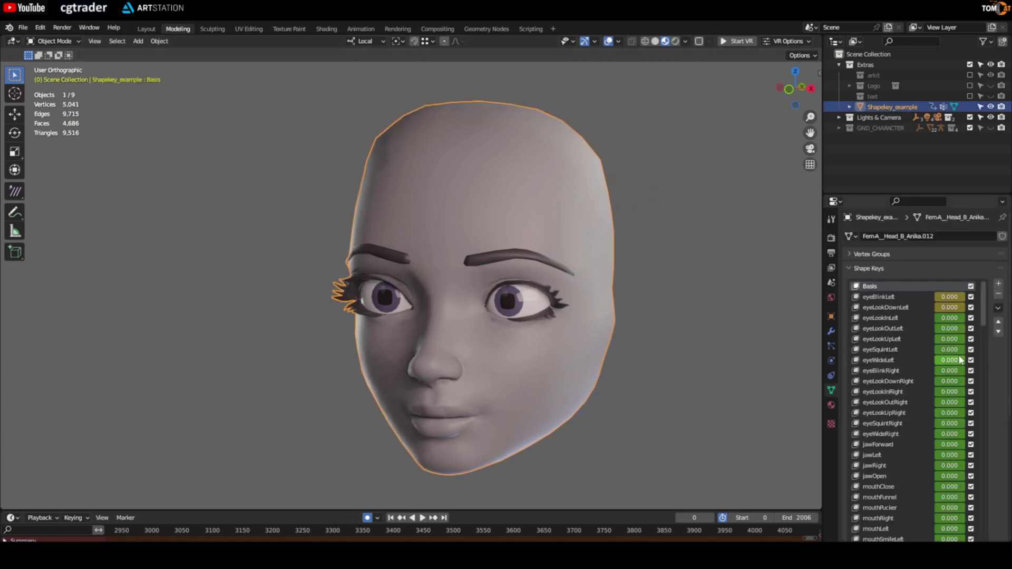
middle_click_drag(696, 298, 621, 311, "shift")
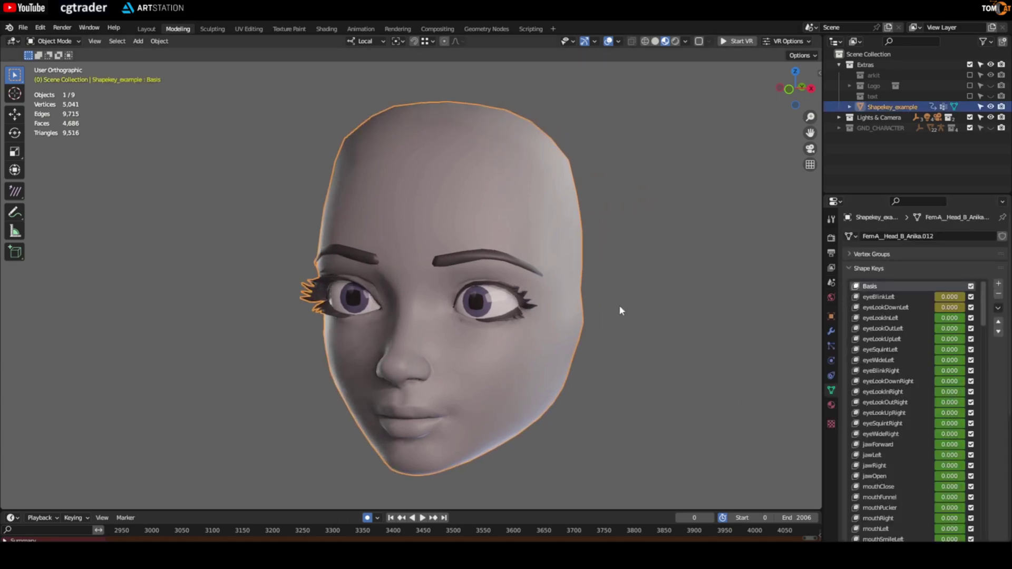
Step through frames 1 to 8 to examine the eye shape keys on the Shapekey_example head
key("Right")
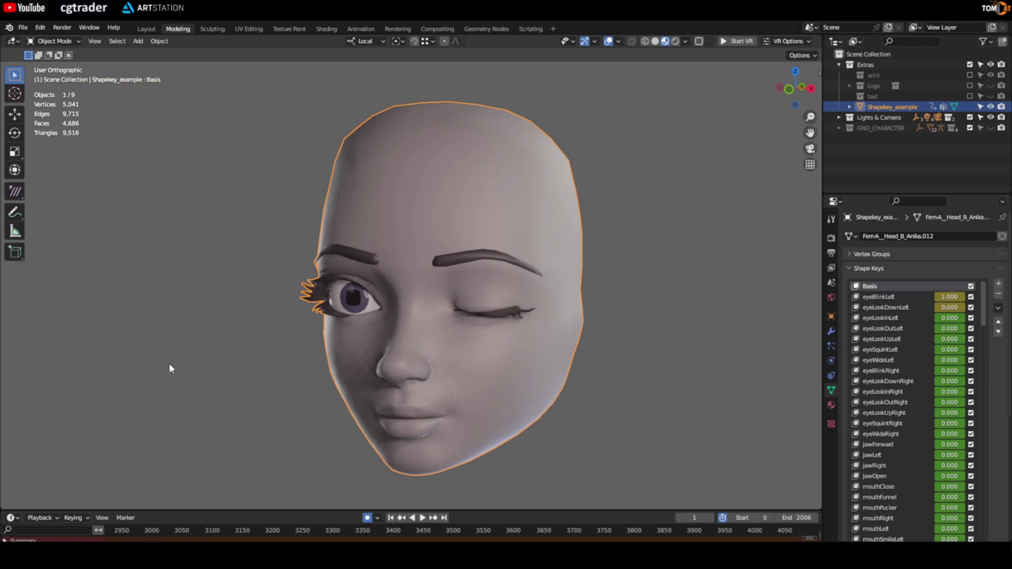
key("Right")
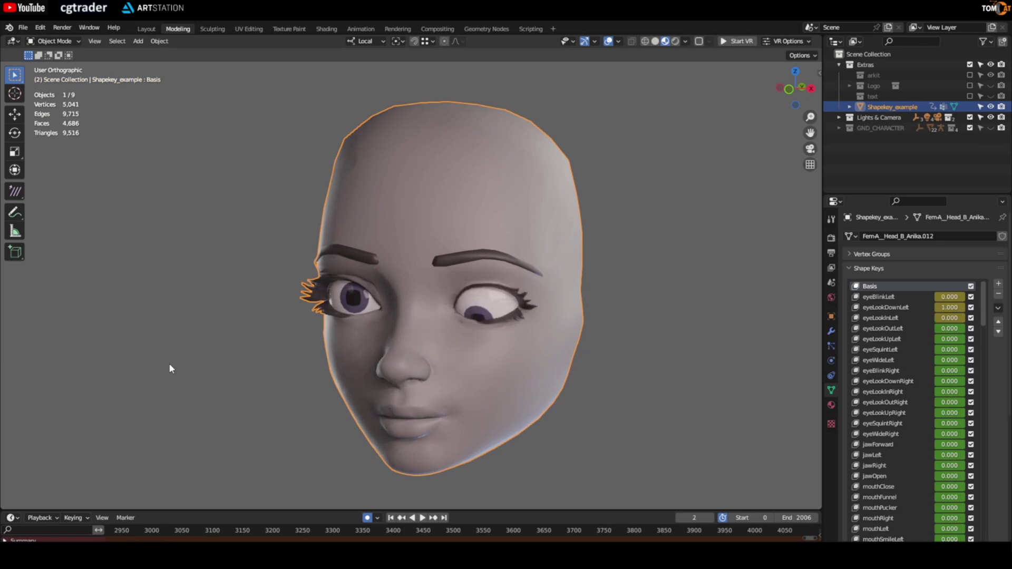
key("Right")
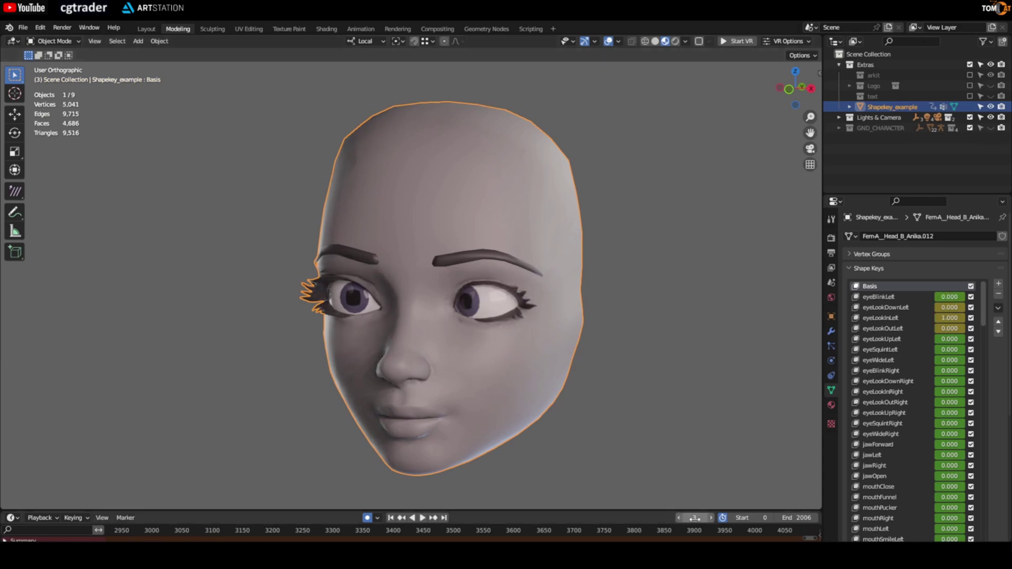
key("Right")
key("Right")
key("Right")
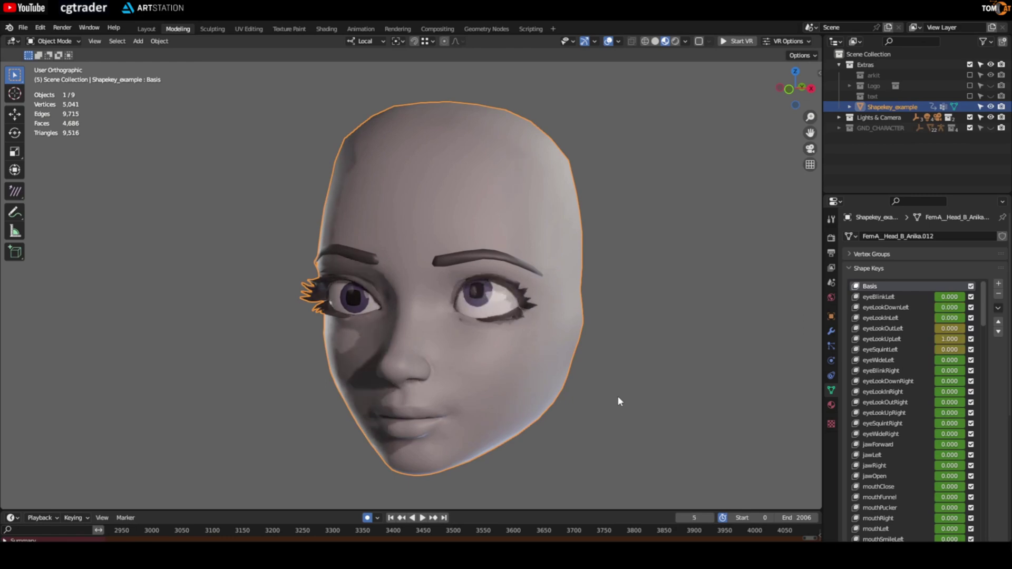
key("Right")
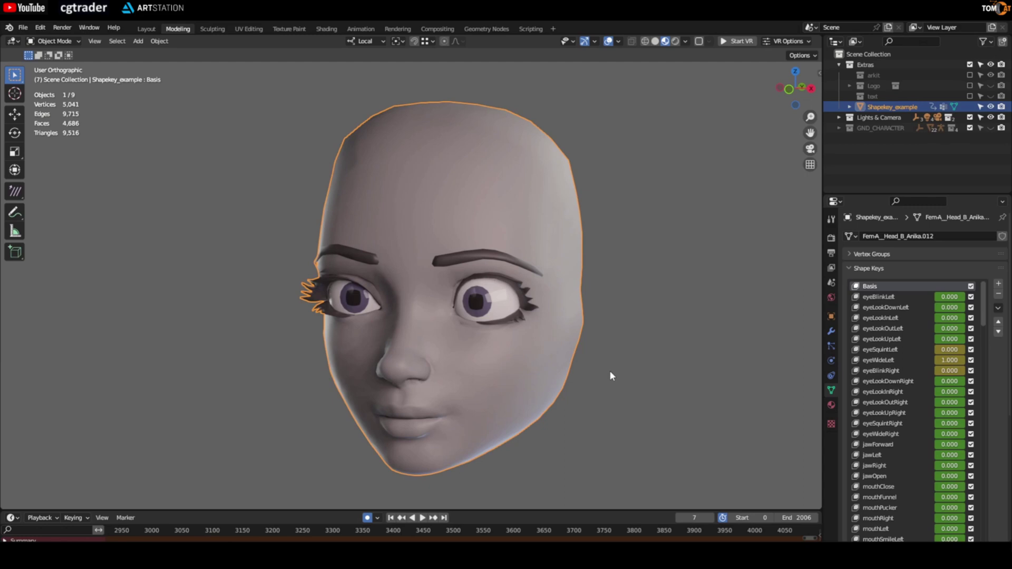
key("Right")
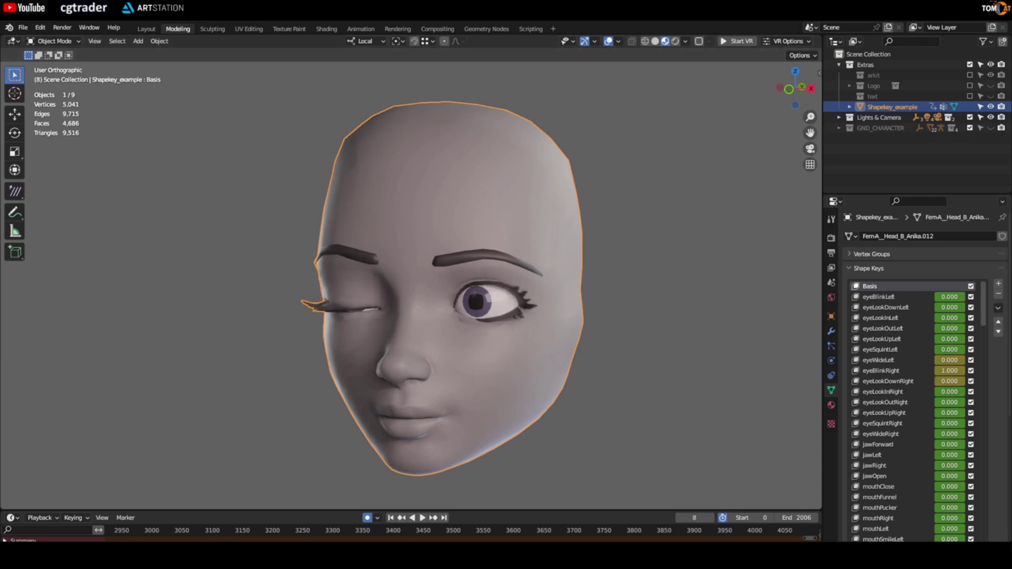
Switch to the browser's ARKit Face Blendshapes page and examine the browInnerUp and browDownLeft references, rotating the browInnerUp 3D model
key("alt+Tab")
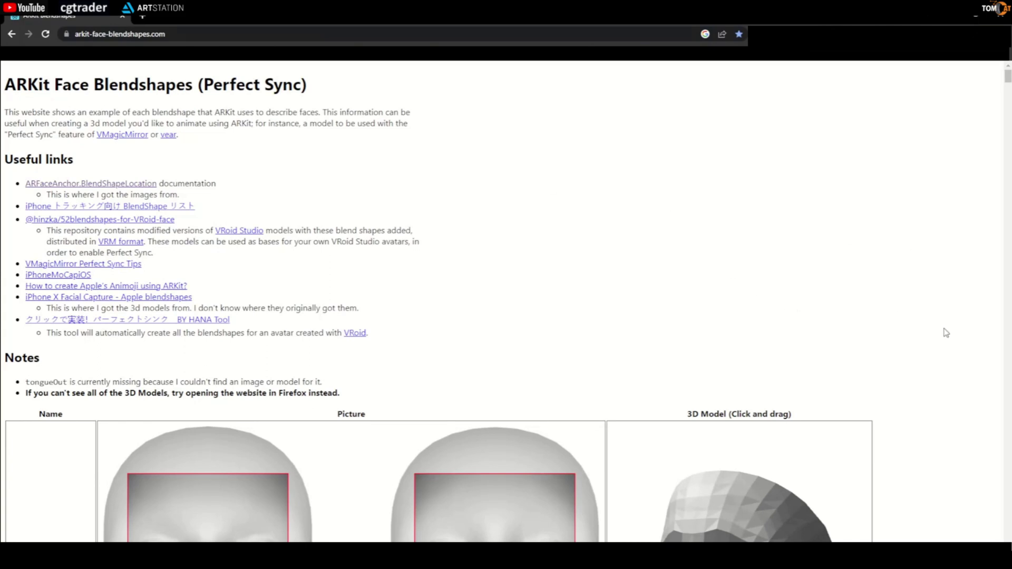
scroll(937, 329, "down", 12)
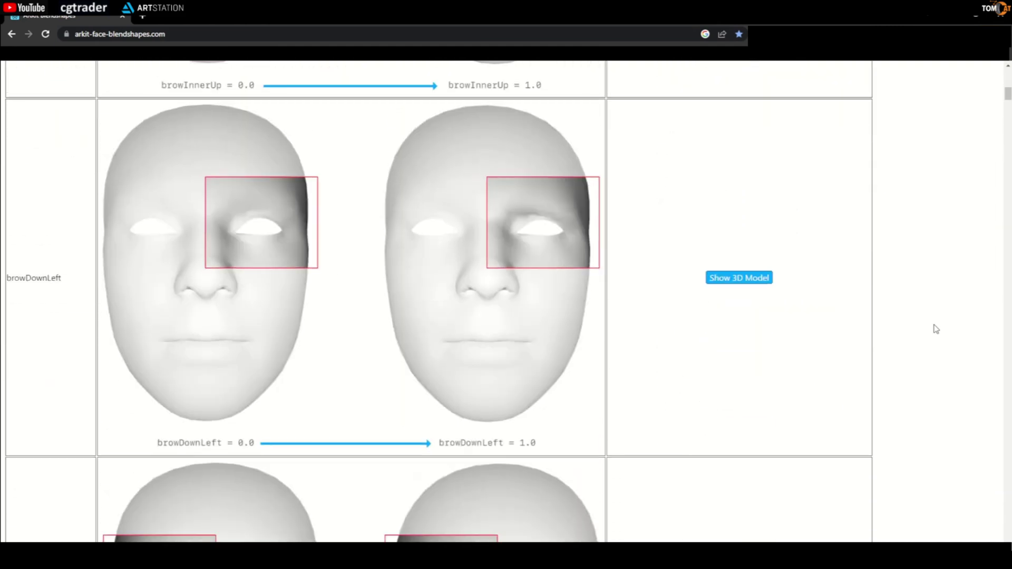
scroll(936, 329, "down", 5)
scroll(936, 329, "up", 10)
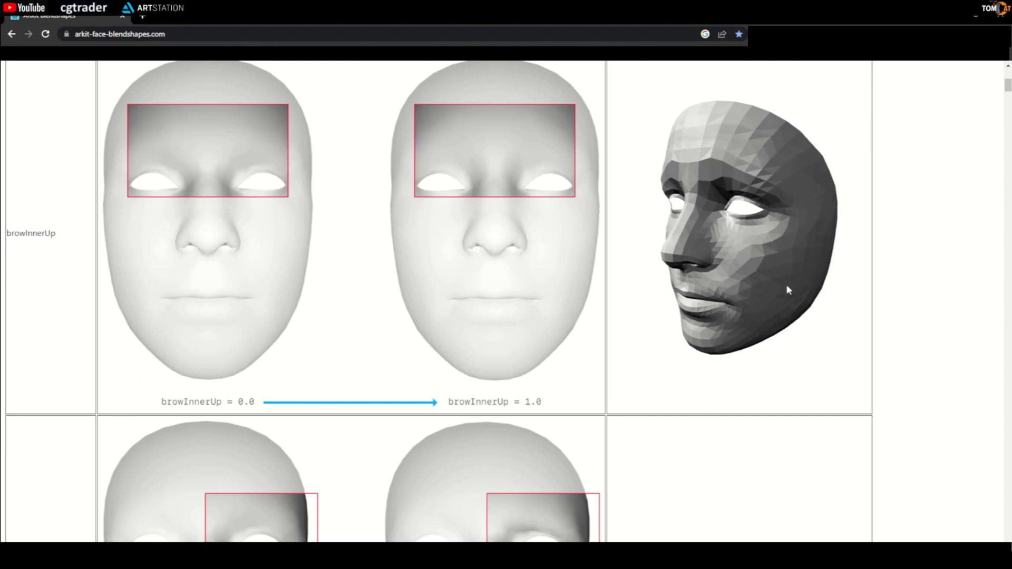
scroll(965, 331, "up", 2)
scroll(960, 332, "down", 1)
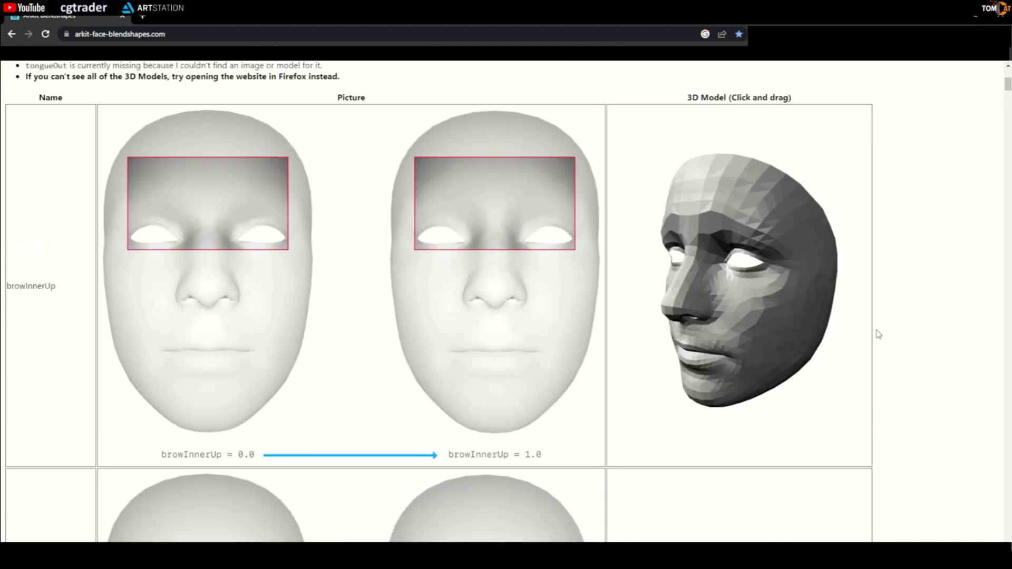
left_click_drag(742, 309, 906, 305)
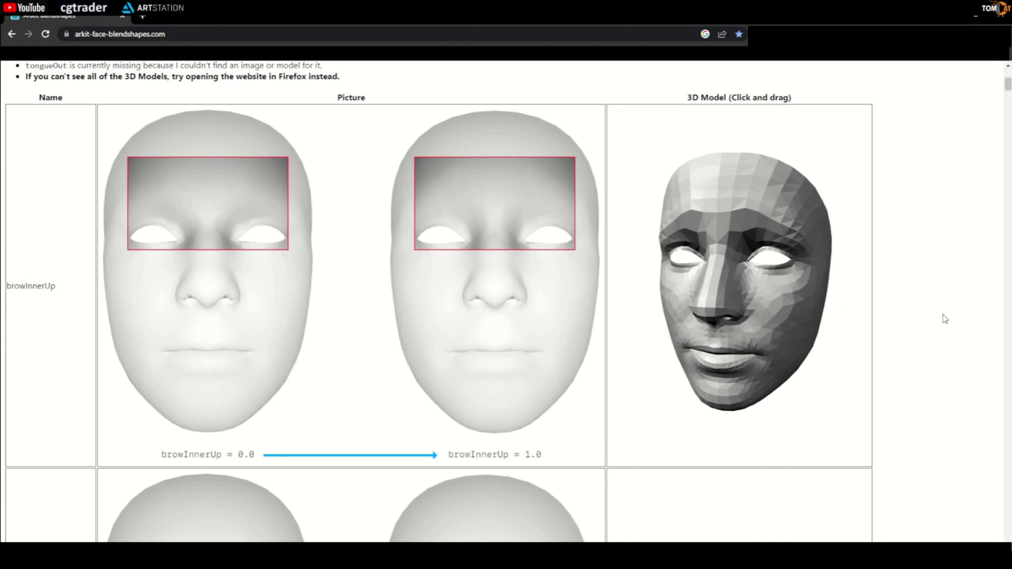
scroll(943, 320, "up", 2)
scroll(943, 320, "up", 3)
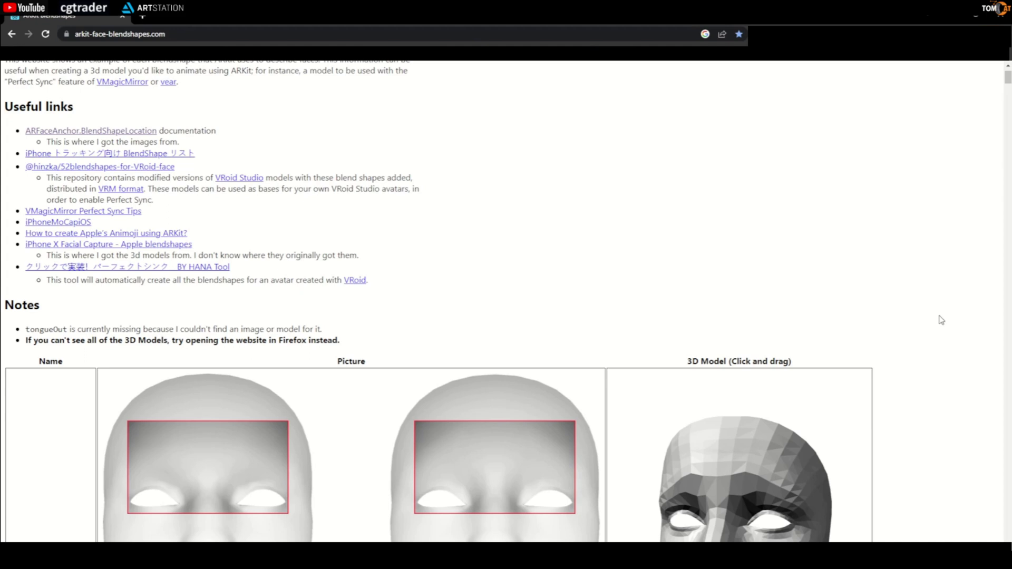
scroll(942, 320, "down", 5)
left_click_drag(753, 280, 765, 290)
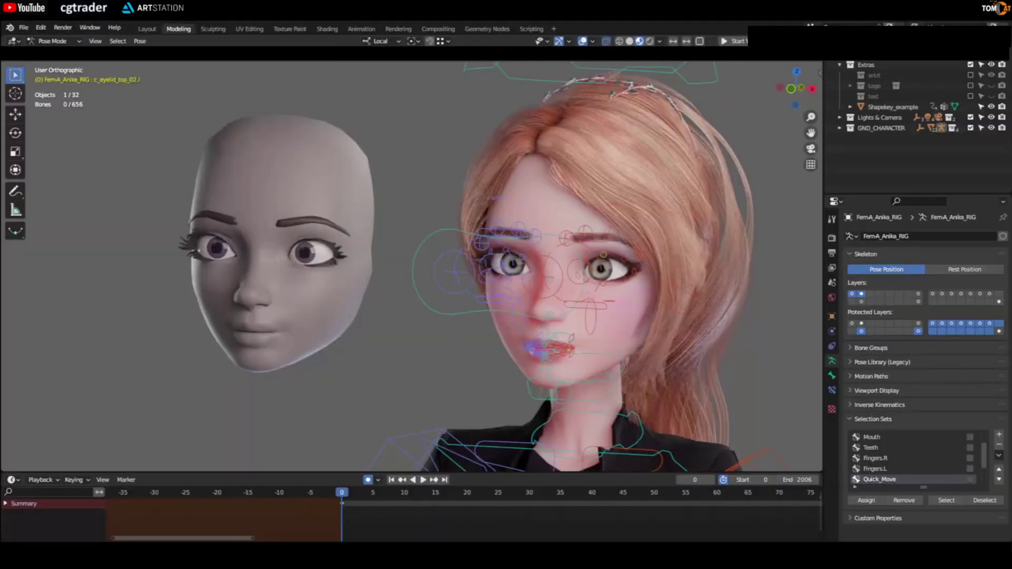
Put Fem-A_Anika_RIG in Pose Mode and select all the control bones around the character's face
middle_click_drag(361, 225, 347, 211, "shift")
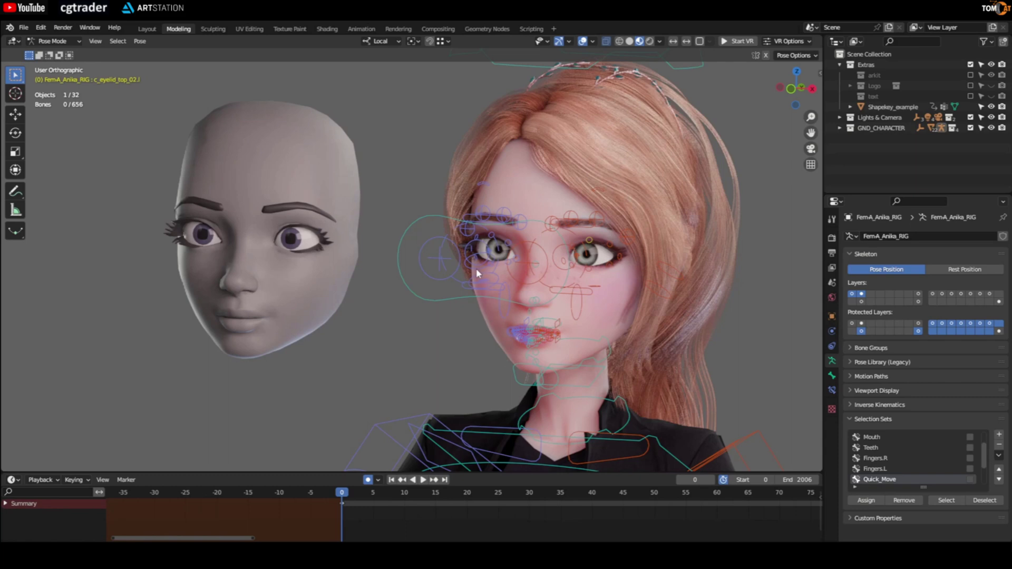
middle_click_drag(493, 322, 490, 293, "shift")
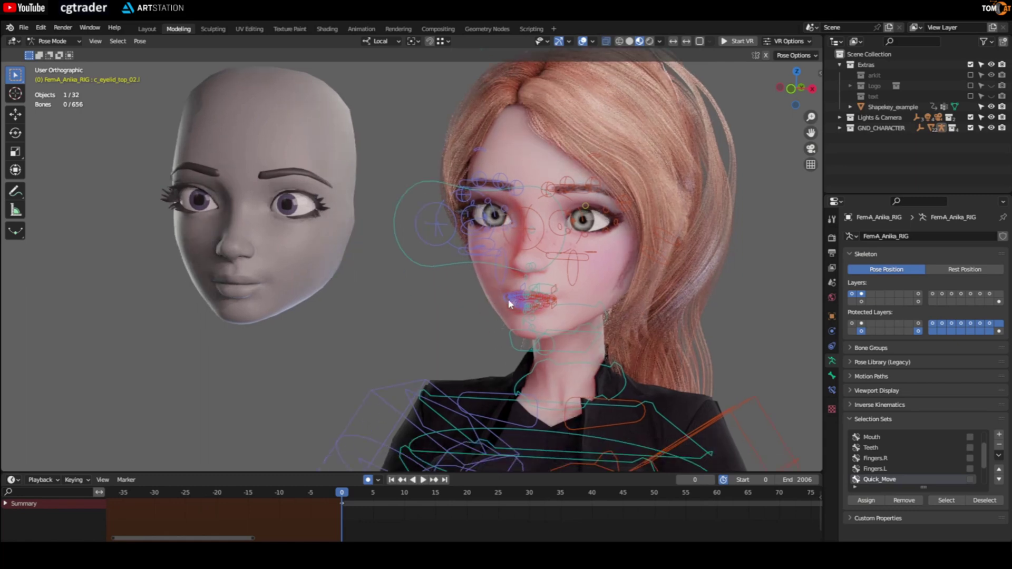
middle_click_drag(472, 330, 498, 344, "shift")
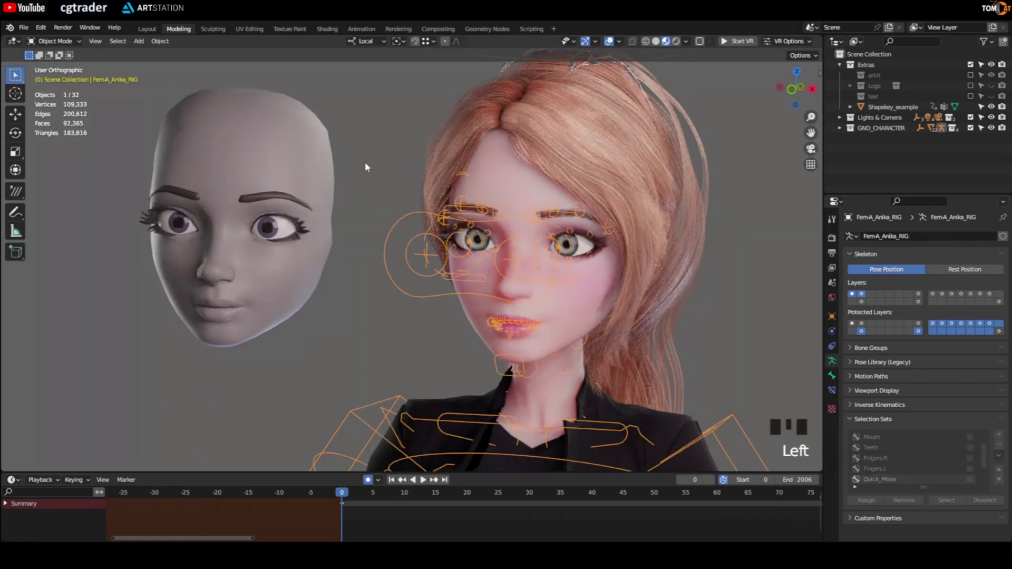
left_click(60, 42)
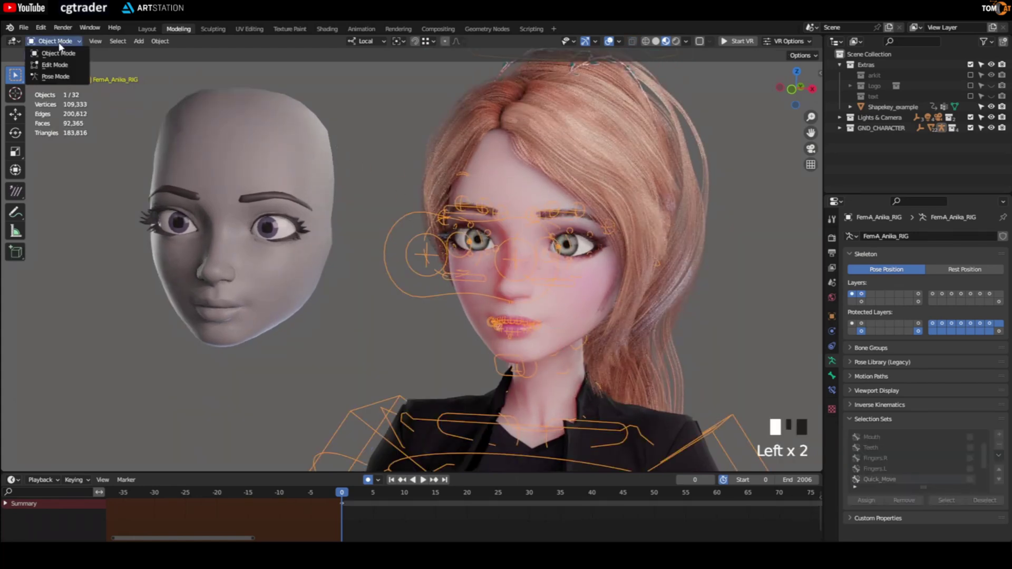
left_click(55, 77)
middle_click(354, 248)
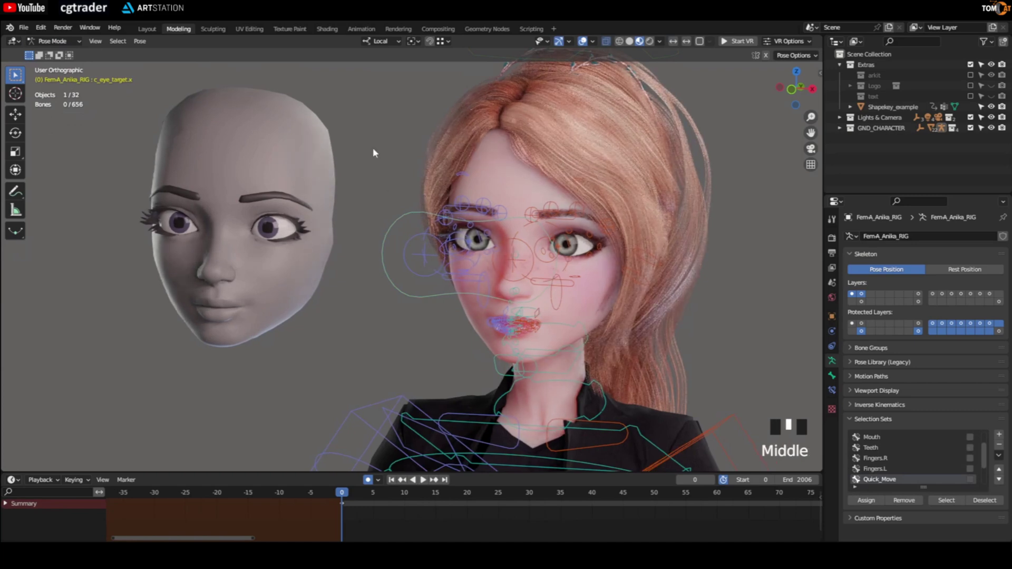
left_click_drag(357, 125, 656, 369)
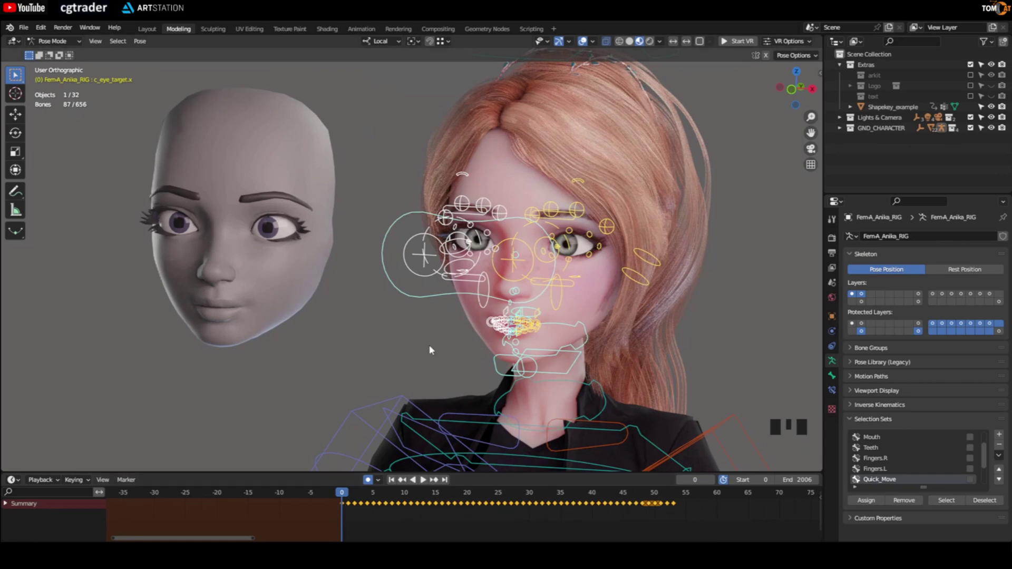
mouse_move(422, 328)
middle_mouse_down("shift")
mouse_move(425, 362)
mouse_move(432, 338)
middle_mouse_up("shift")
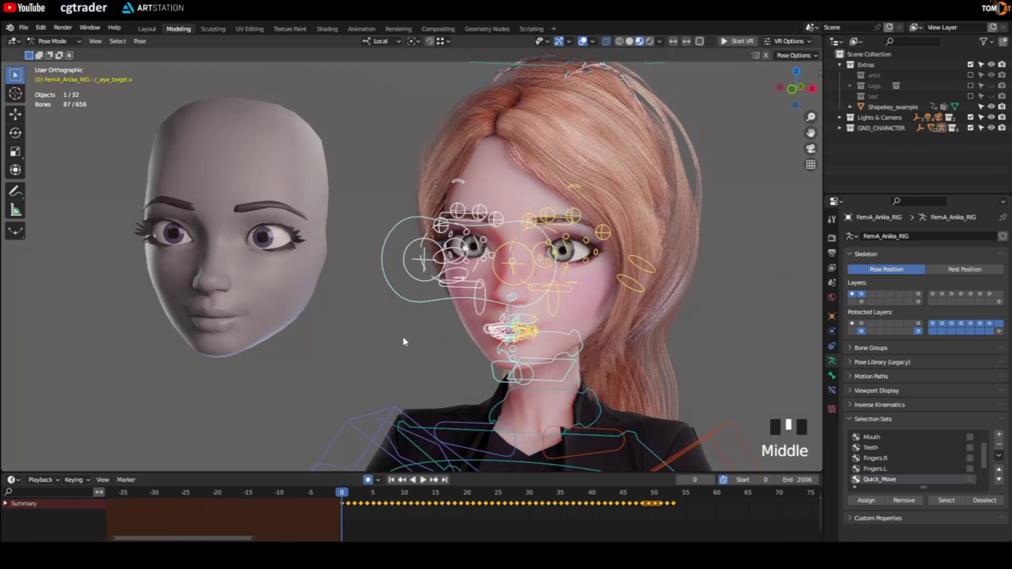
Step through frames 1 to 10, comparing each eye pose on the rig with the reference head, and return to frame 0
key("Right")
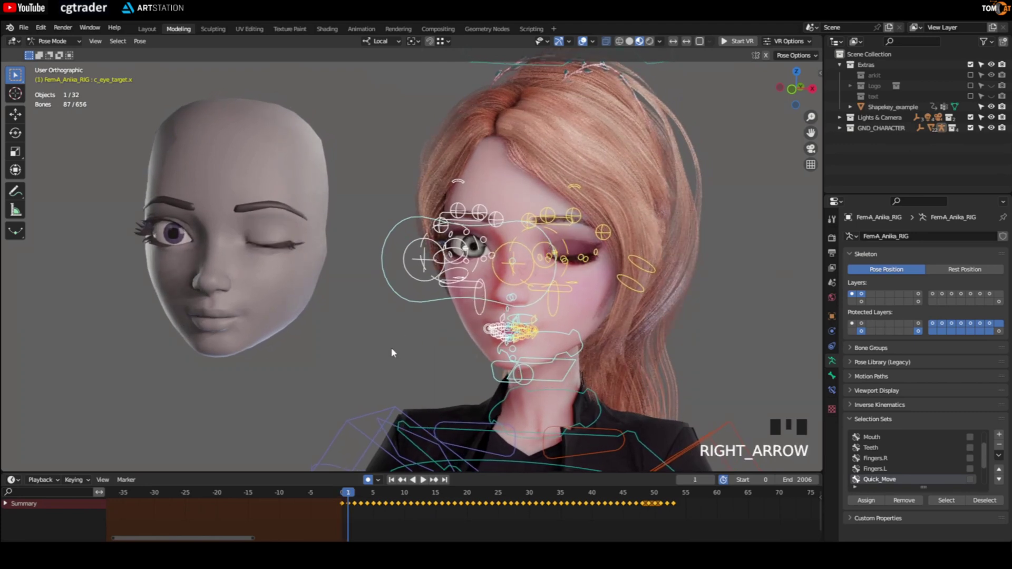
key("Right")
key("Right")
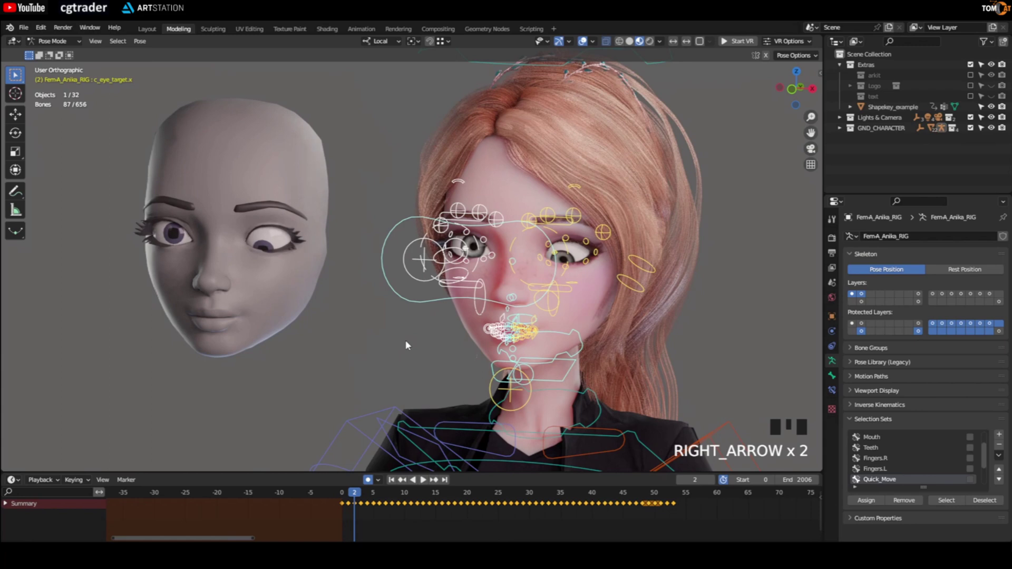
key("Right")
key("Right")
key("Right")
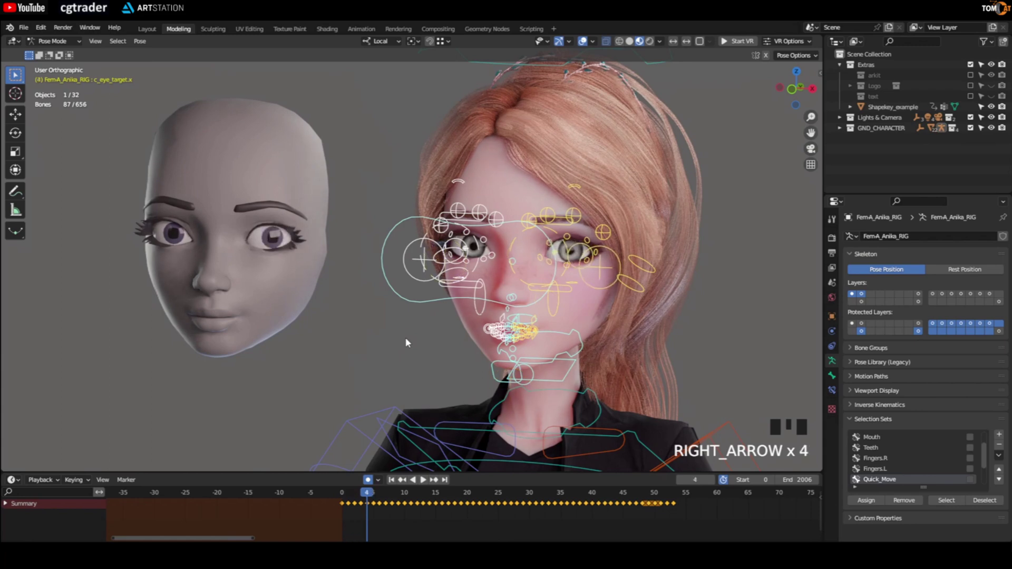
middle_click_drag(413, 328, 505, 331)
scroll(506, 331, "up", 2)
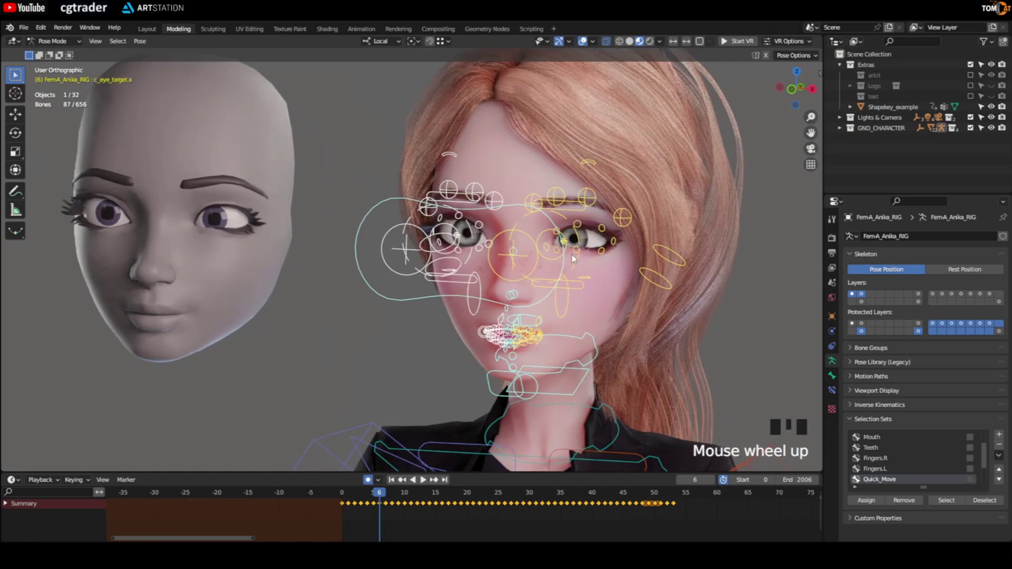
middle_click_drag(230, 239, 259, 256, "shift")
middle_click_drag(309, 217, 357, 256, "shift")
scroll(211, 236, "down", 1)
middle_click_drag(241, 256, 296, 190)
key("Right")
key("Right")
key("Right")
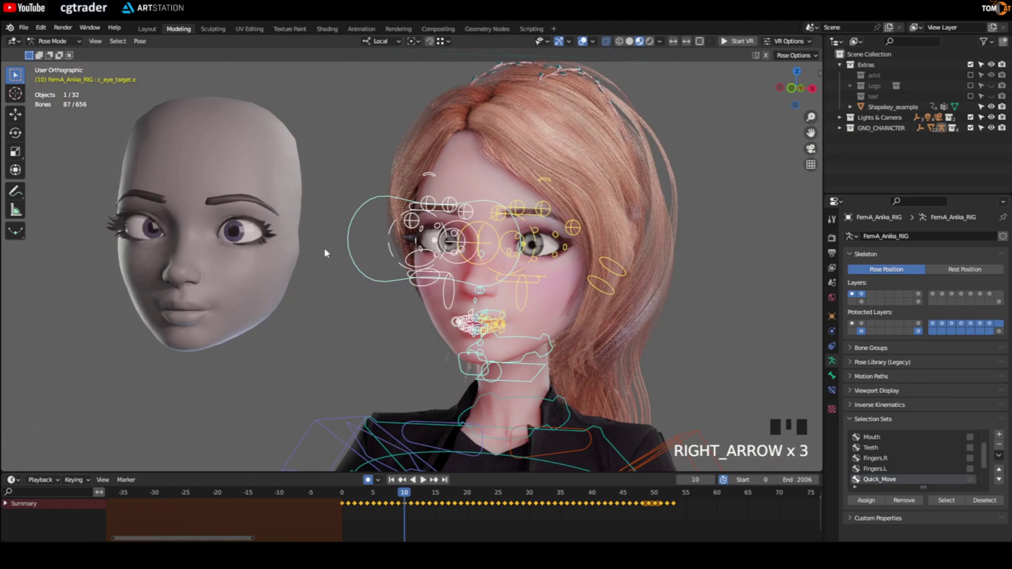
left_click(342, 493)
middle_click_drag(385, 284, 383, 244)
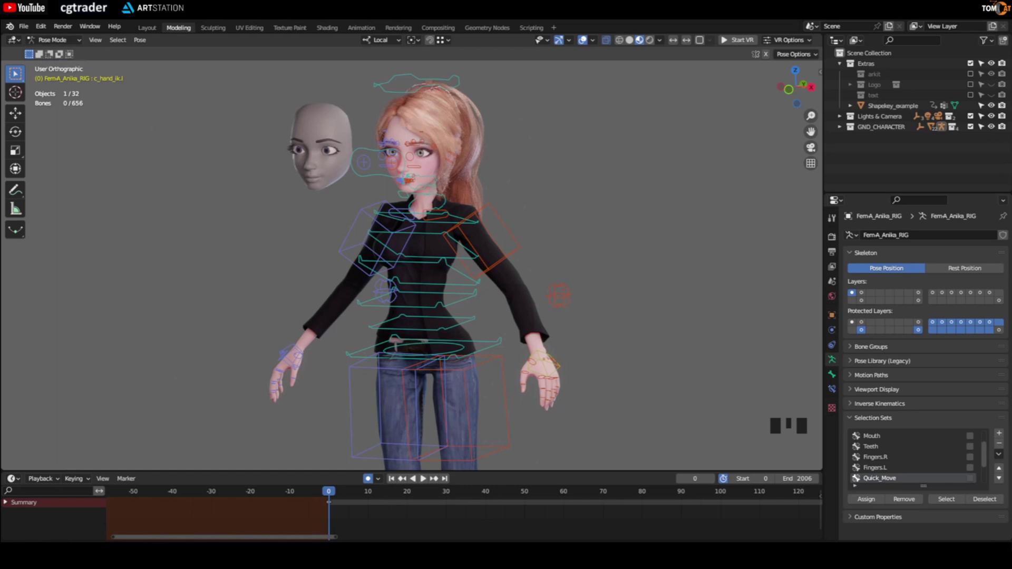
Switch to Object Mode and deselect everything, select Fem-A_Anika_RIG again and put it back in Pose Mode
left_click(55, 40)
left_click(58, 52)
left_click(163, 155)
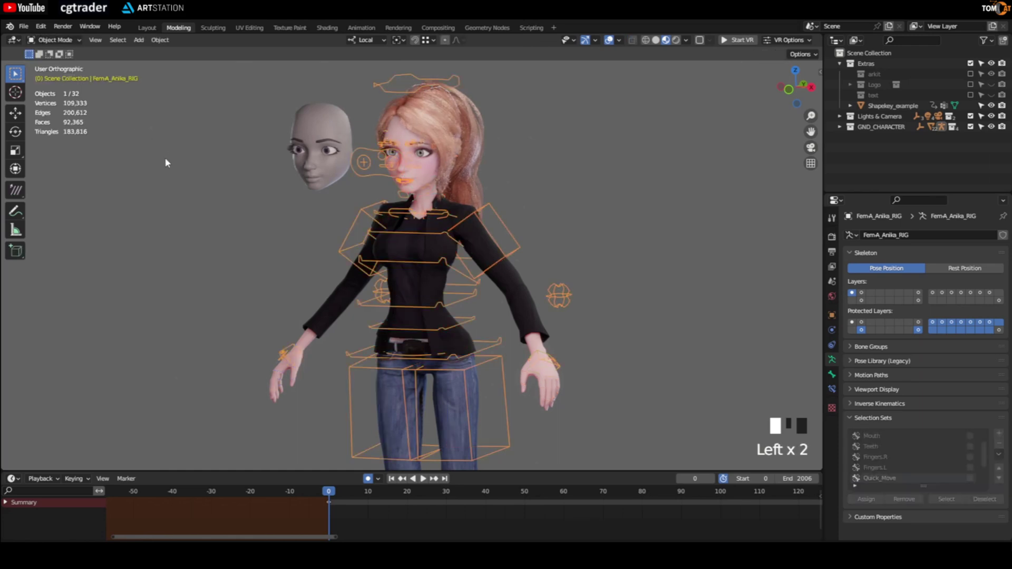
middle_click_drag(248, 178, 379, 220)
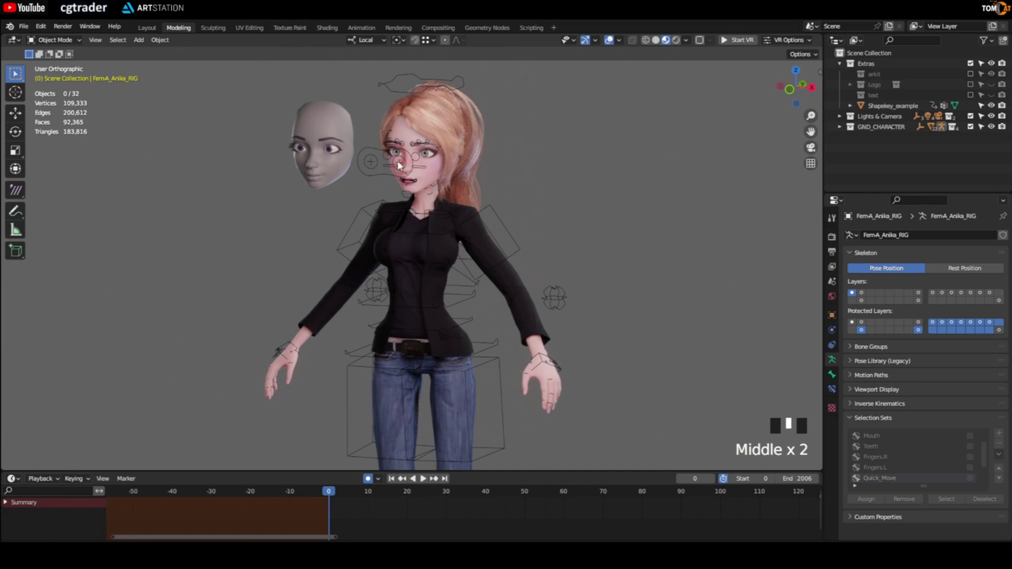
left_click(379, 83)
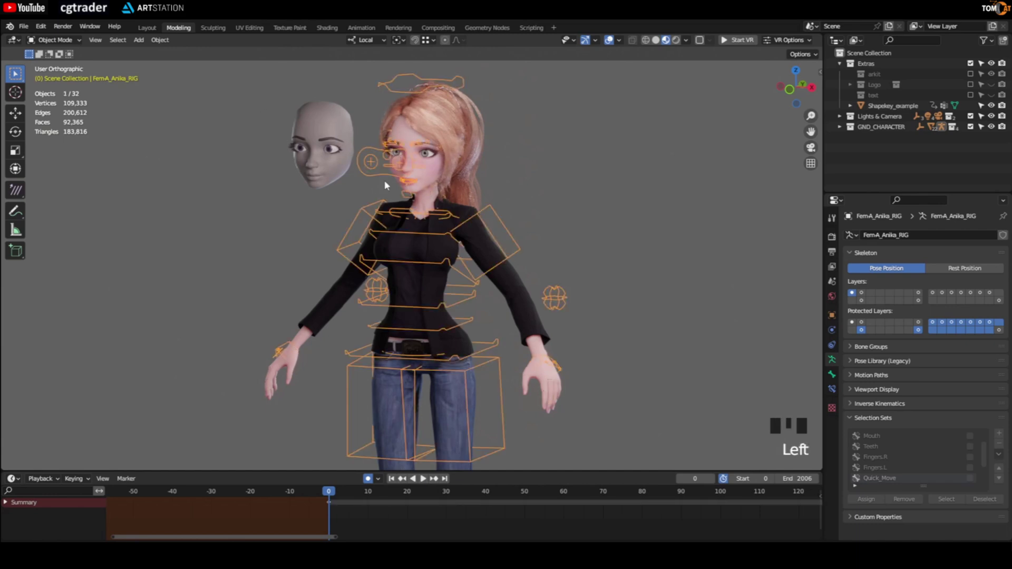
left_click(52, 36)
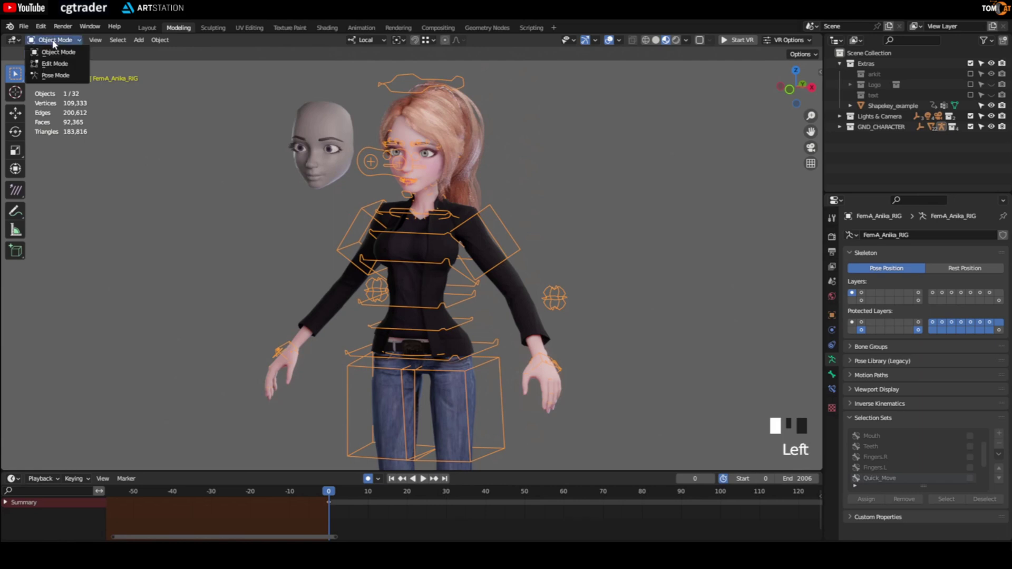
left_click(56, 74)
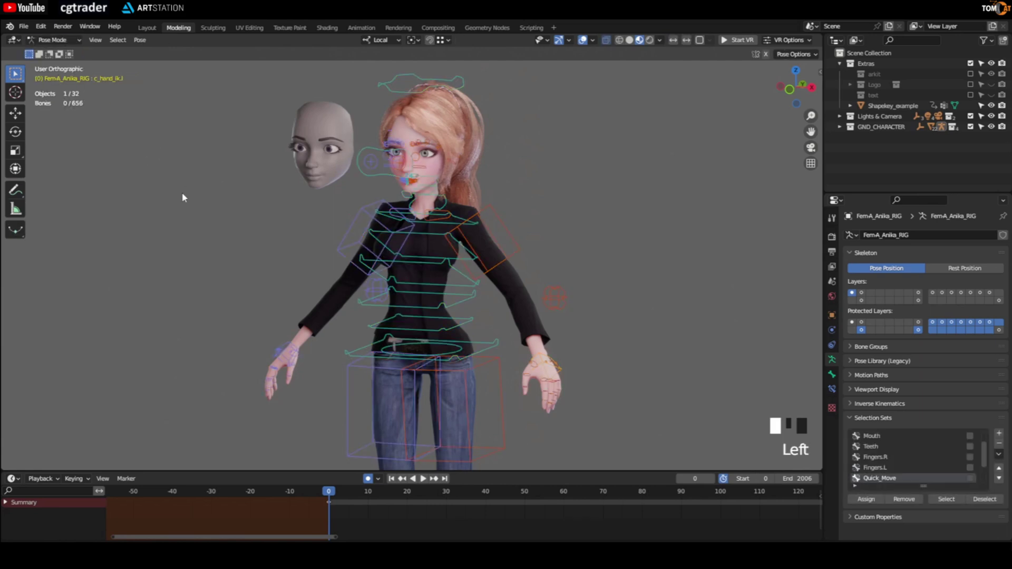
left_click(238, 199)
Split off a strip below the 3D viewport, change it to the Timeline editor and make it slightly taller
mouse_move(5, 465)
left_mouse_down()
mouse_move(4, 532)
mouse_move(4, 467)
left_mouse_up()
left_click(4, 531)
left_click(12, 473)
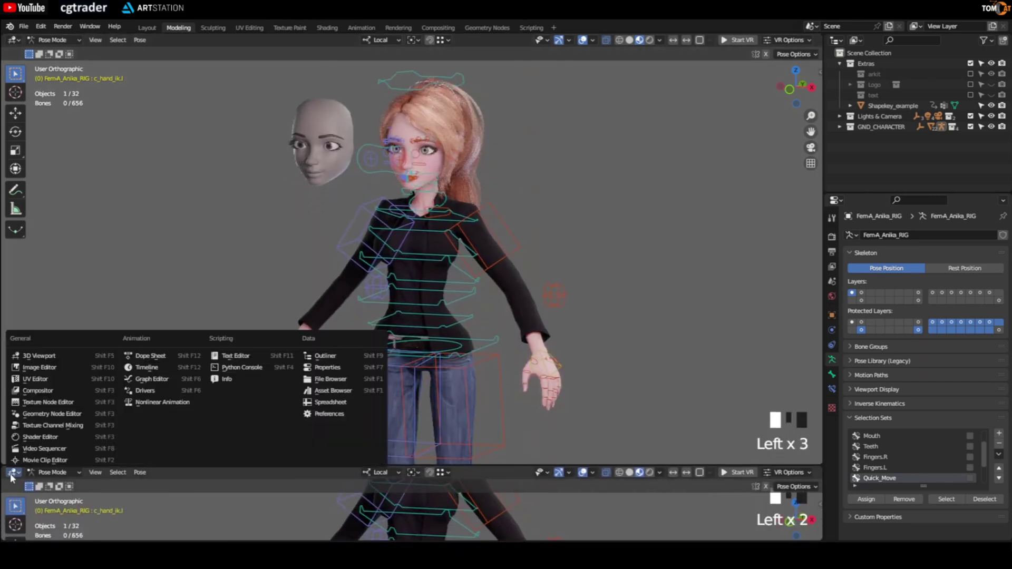
left_click(141, 368)
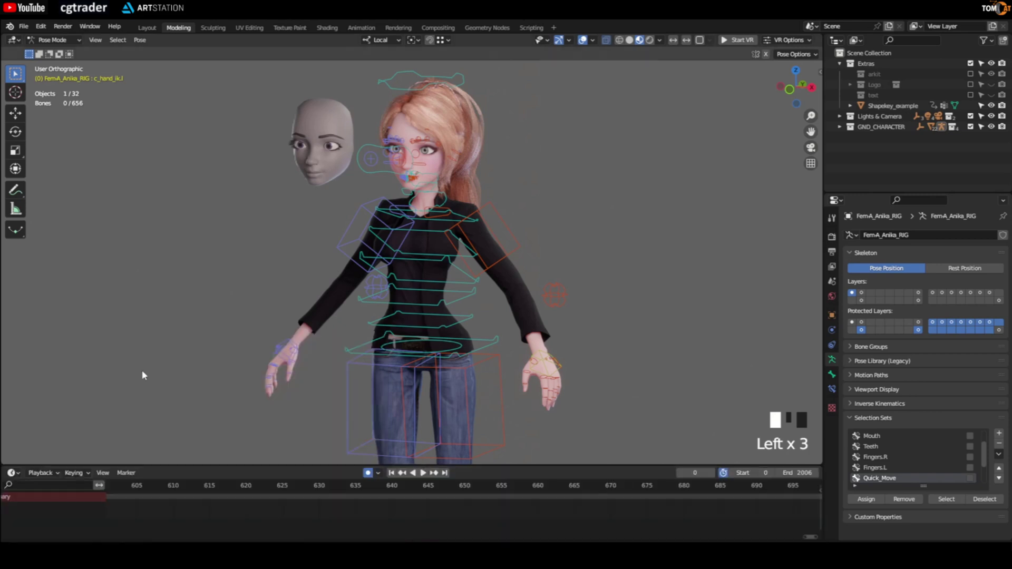
left_click_drag(235, 465, 234, 459)
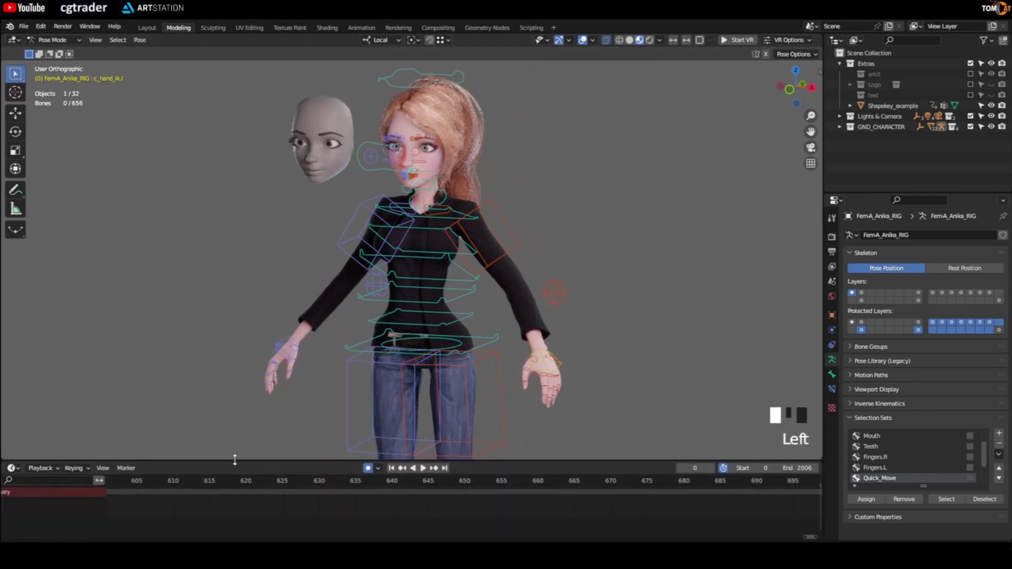
Examine the keyframes along the timeline and frame the range around frame 0
middle_click_drag(318, 392, 310, 393)
scroll(163, 501, "down", 1)
middle_click_drag(162, 501, 387, 523)
scroll(321, 490, "down", 15)
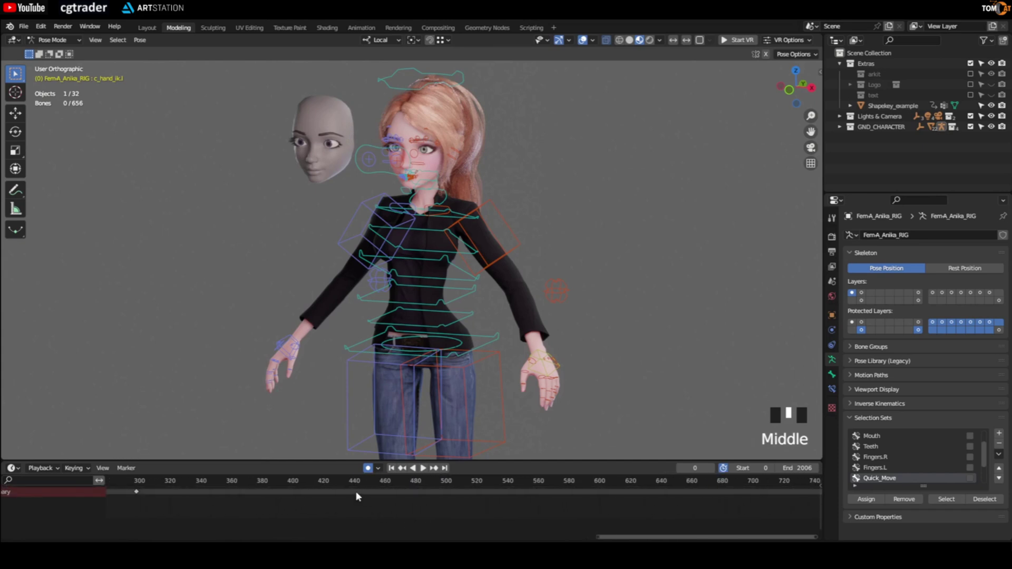
middle_click_drag(332, 488, 625, 510)
middle_click_drag(543, 506, 504, 510)
middle_click_drag(295, 497, 358, 498)
scroll(357, 498, "down", 8)
scroll(350, 495, "down", 1)
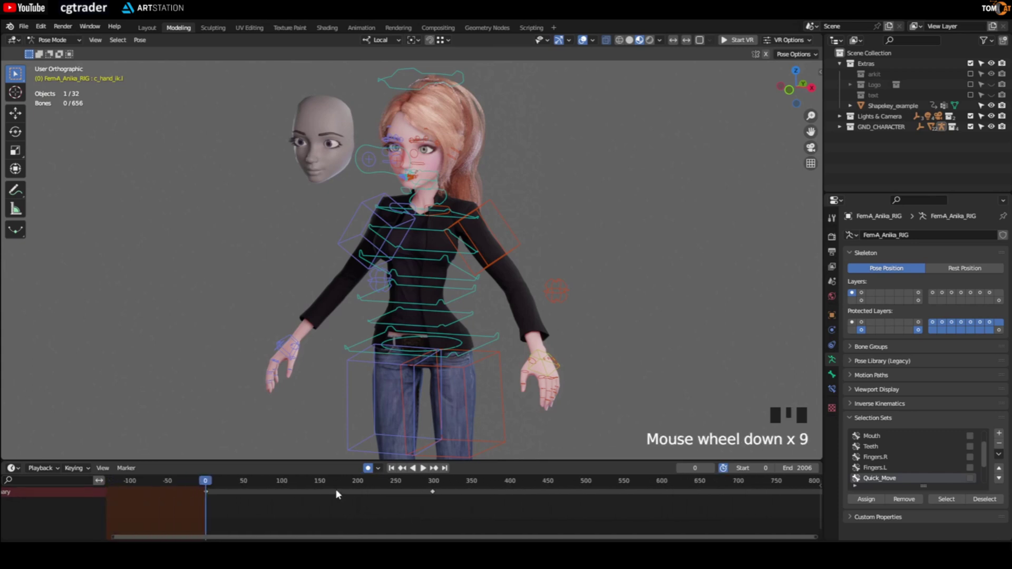
scroll(326, 487, "up", 4)
scroll(313, 488, "up", 2)
scroll(312, 492, "down", 7)
scroll(266, 483, "up", 5)
middle_click_drag(266, 483, 387, 474)
scroll(417, 332, "down", 2)
scroll(413, 332, "up", 3)
middle_click_drag(412, 332, 393, 335)
scroll(349, 498, "up", 14)
scroll(350, 500, "up", 7)
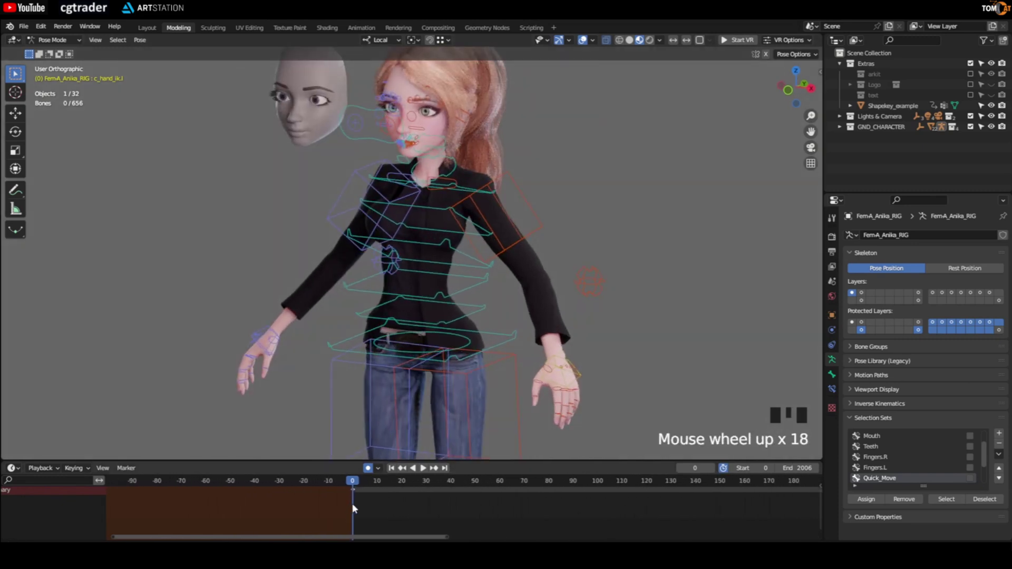
scroll(355, 496, "up", 7)
middle_click_drag(355, 494, 345, 507)
middle_click(371, 507)
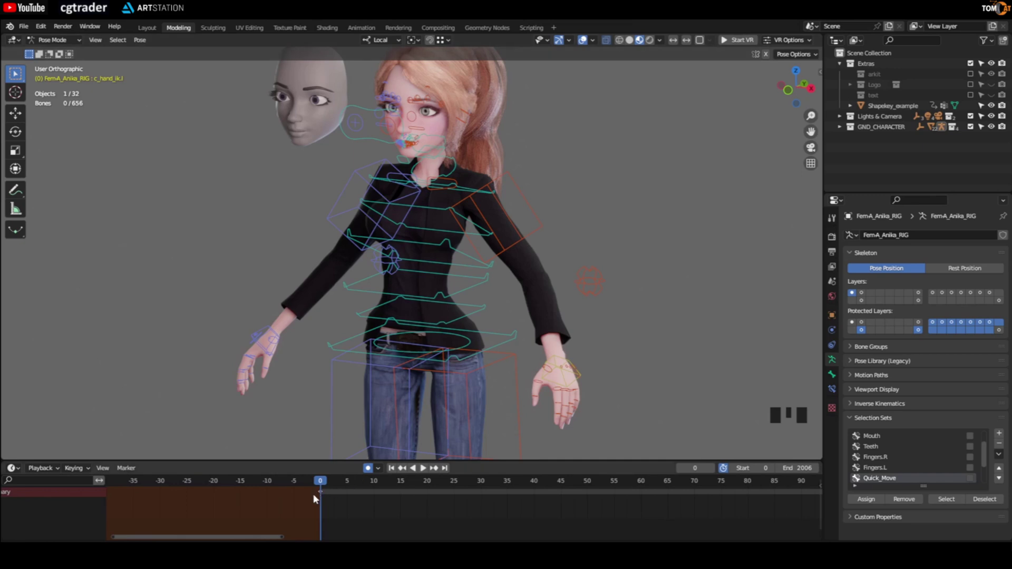
Select the character's left hand control bone c_hand_ik.l and turn off automatic keyframing
left_click(558, 363)
left_click(368, 469)
scroll(399, 379, "down", 3)
scroll(398, 379, "up", 3)
middle_click_drag(390, 401, 369, 433)
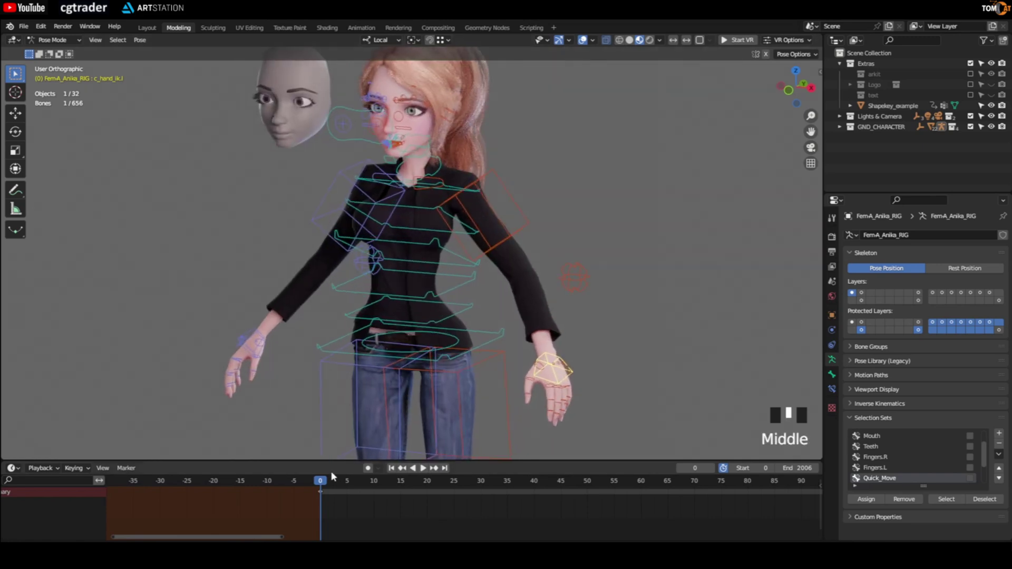
Insert a Location, Rotation & Scale keyframe on the left hand control bone at frame 0
left_click(551, 359)
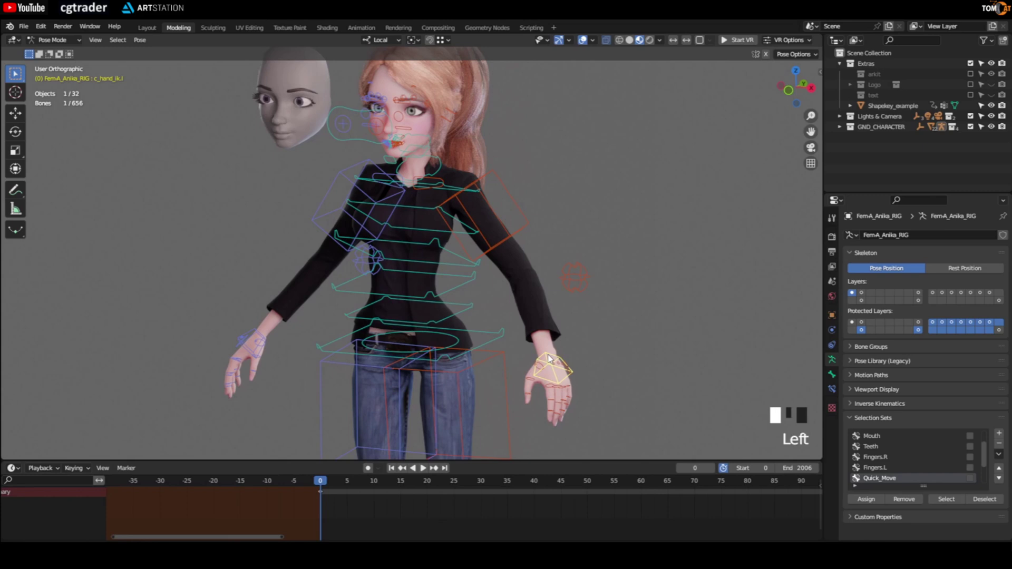
middle_click_drag(472, 368, 456, 362, "shift")
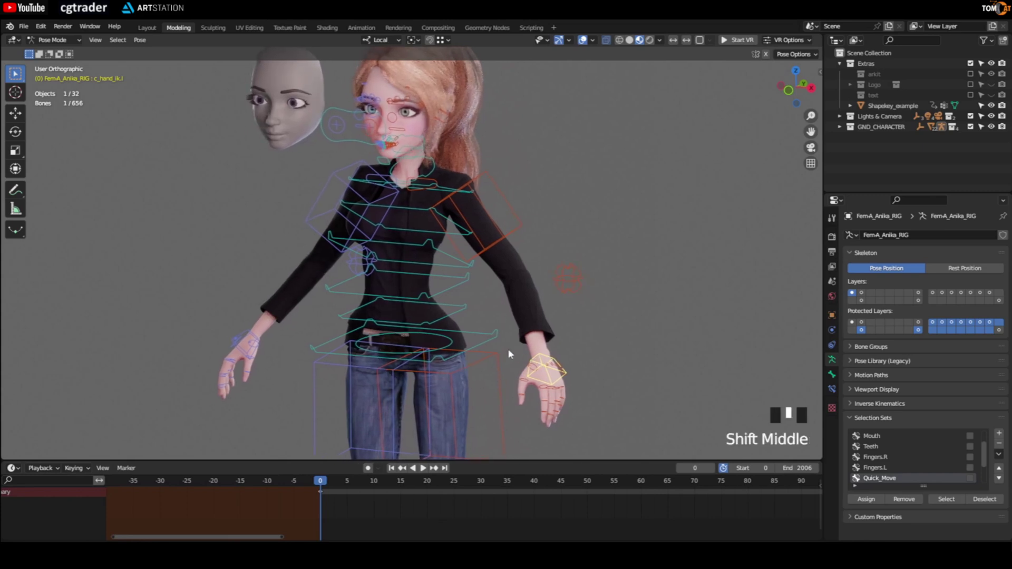
left_click(511, 353)
left_click(515, 350)
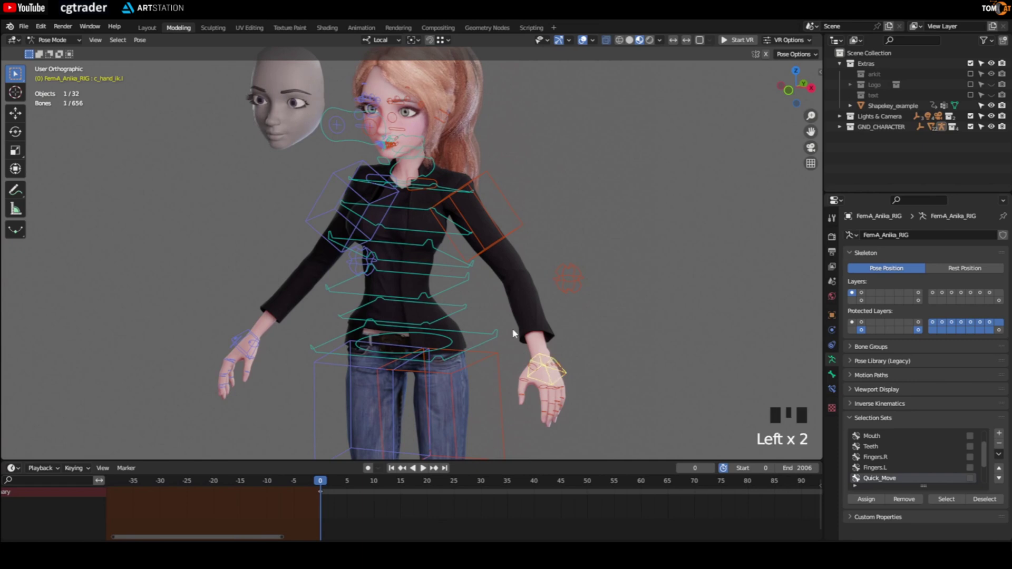
key("i")
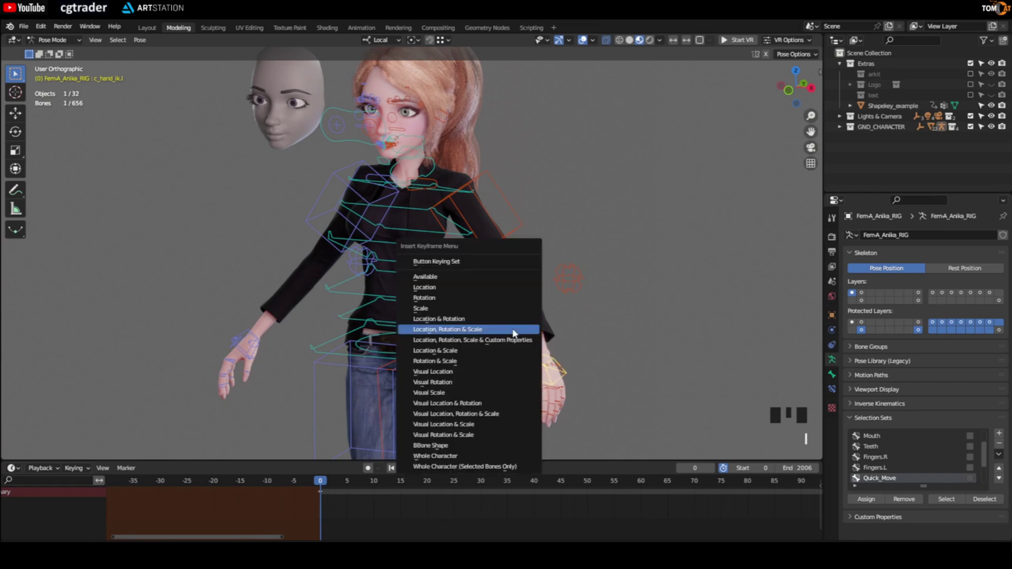
left_click(514, 331)
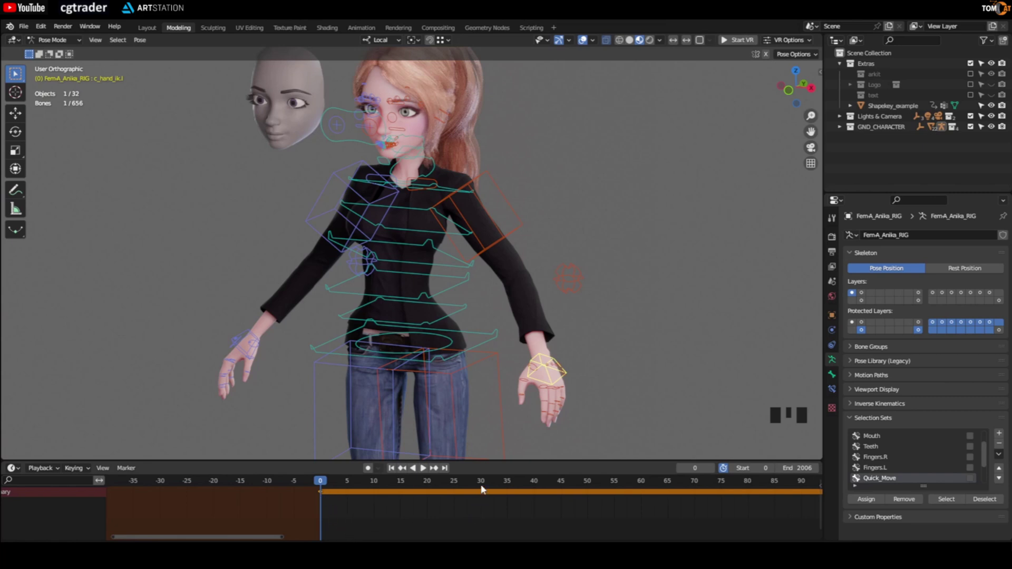
At frame 30, raise the left hand control bone outward by about 0.10 m in X, 0.13 m in Y and 0.31 m in Z
mouse_move(481, 486)
left_mouse_down()
mouse_move(334, 487)
mouse_move(481, 486)
left_mouse_up()
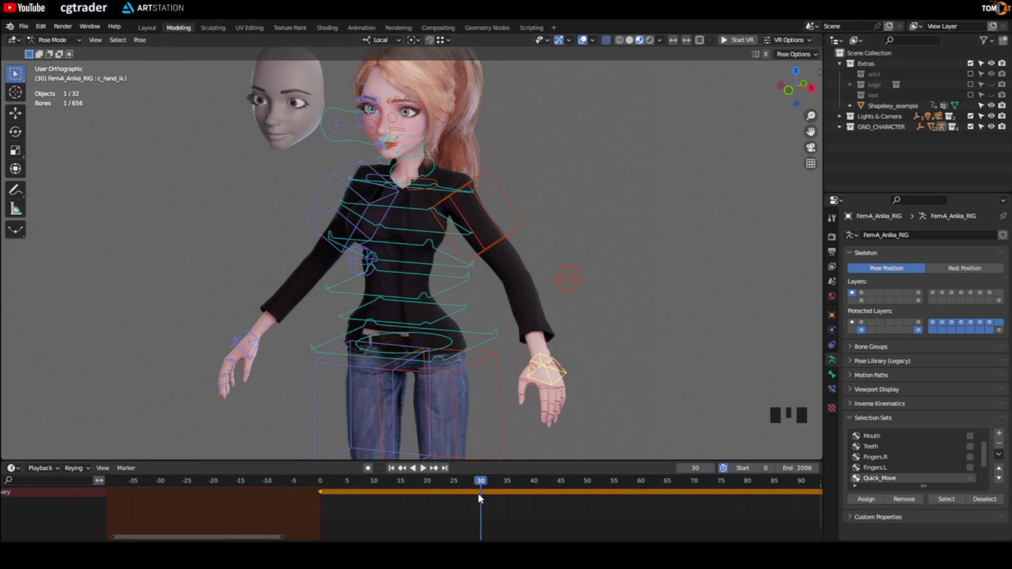
middle_click(522, 366)
middle_click(514, 375)
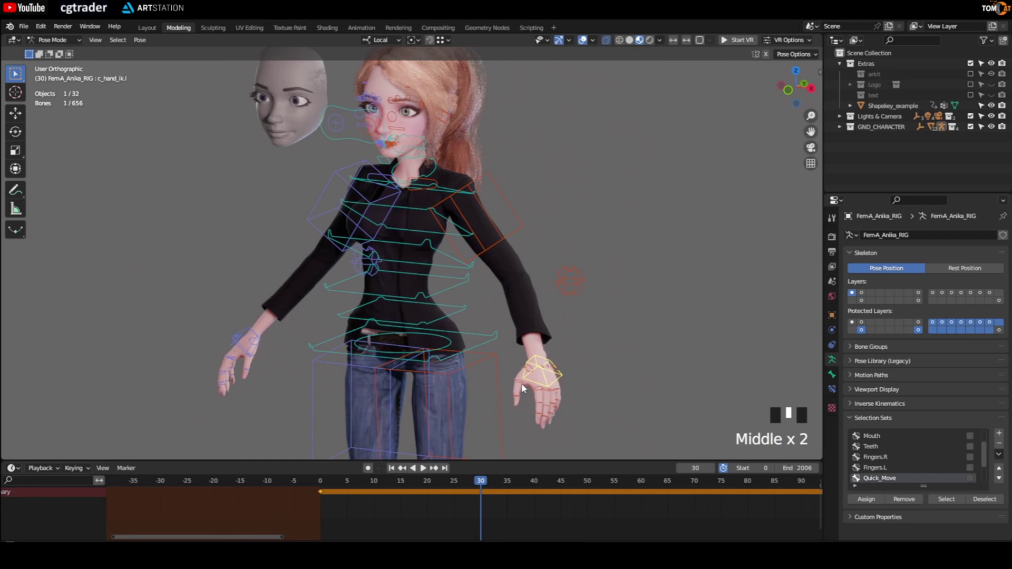
left_click(510, 369)
left_click(510, 391)
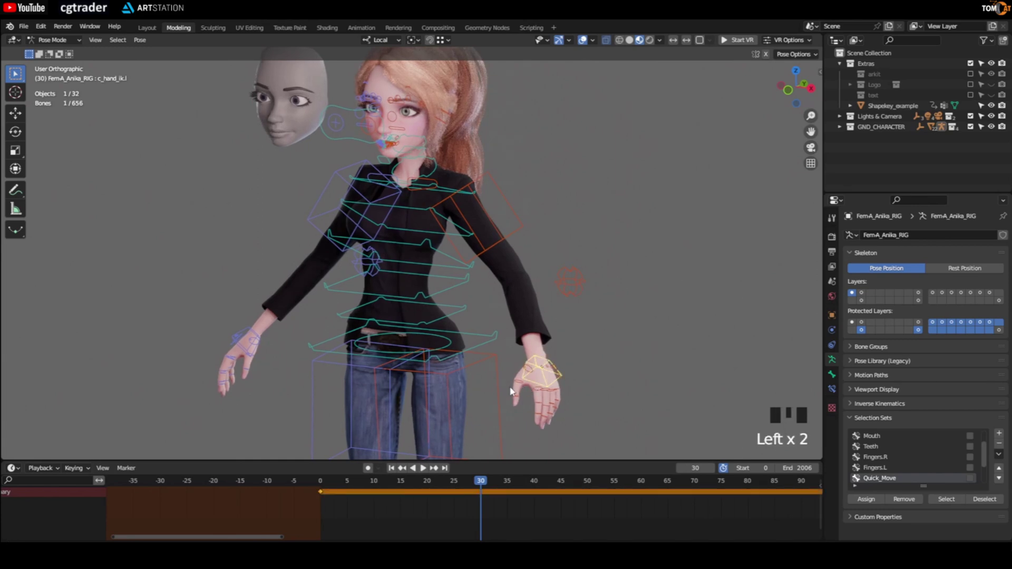
key("g")
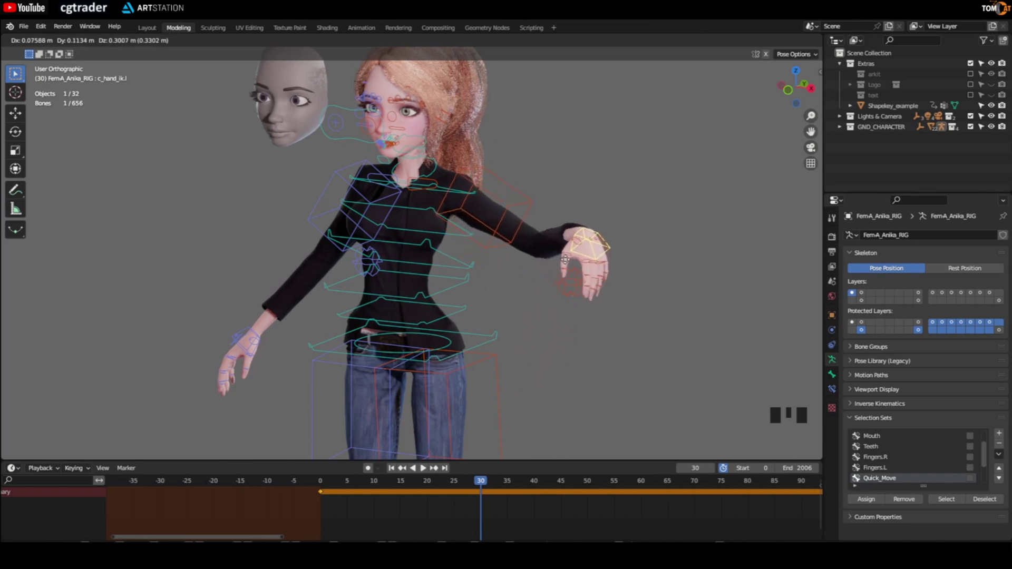
left_click(570, 257)
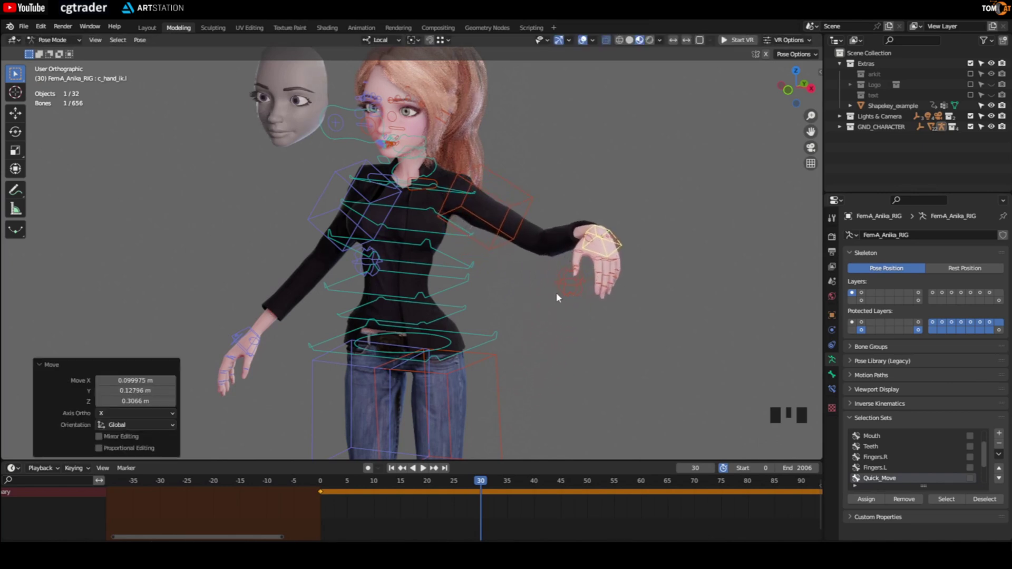
Rotate the left hand control until the fingers point up with the palm forward, and insert a Location, Rotation & Scale keyframe at frame 30
key("r")
key("r")
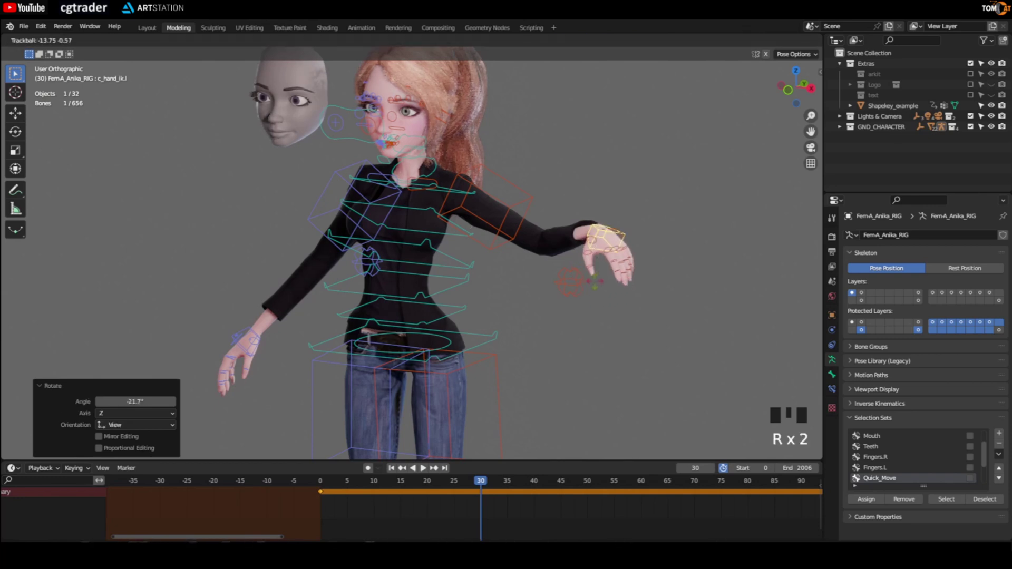
left_click(596, 249)
key("r")
key("r")
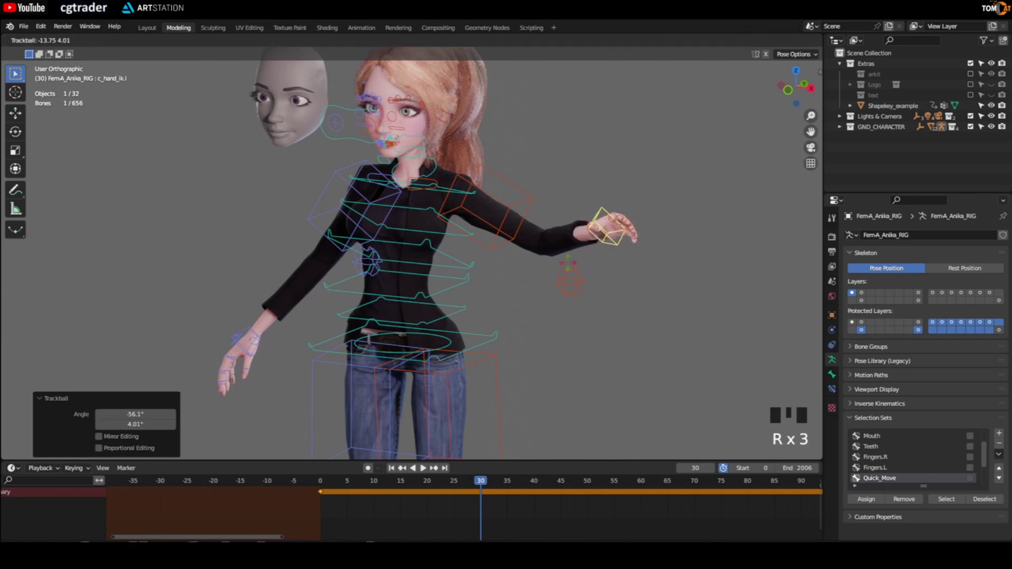
left_click(547, 197)
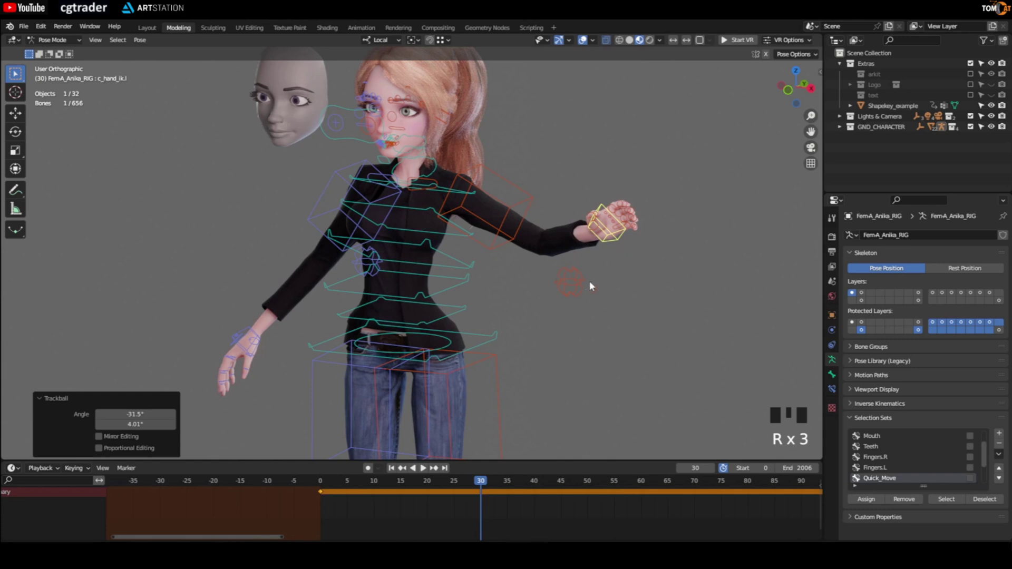
key("r")
key("r")
left_click(589, 296)
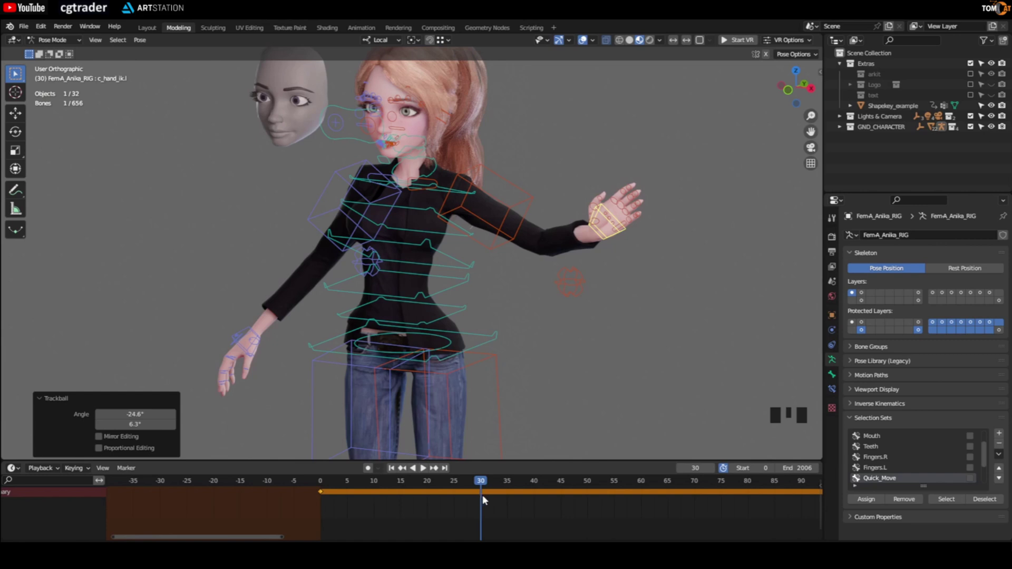
key("i")
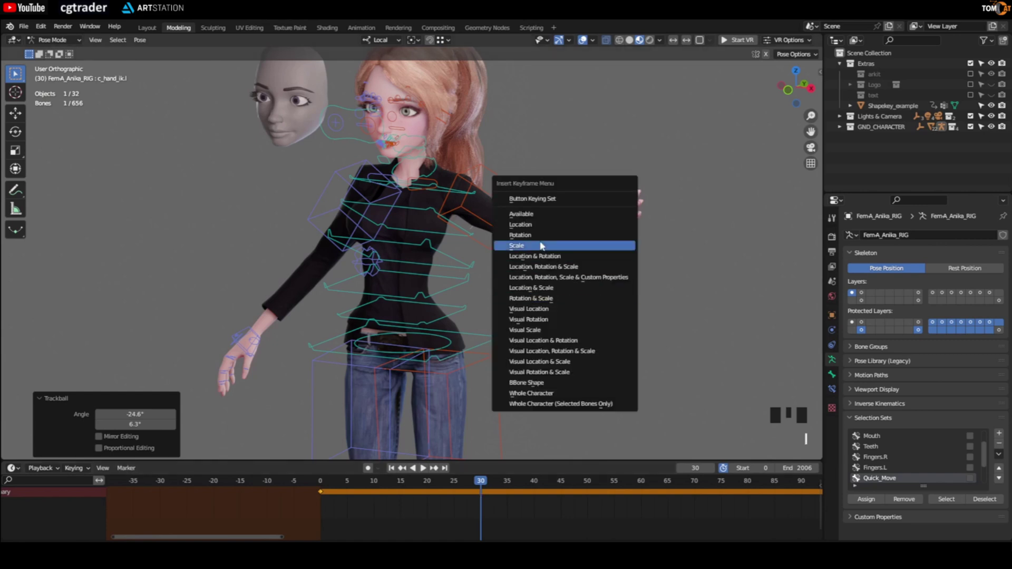
left_click(521, 268)
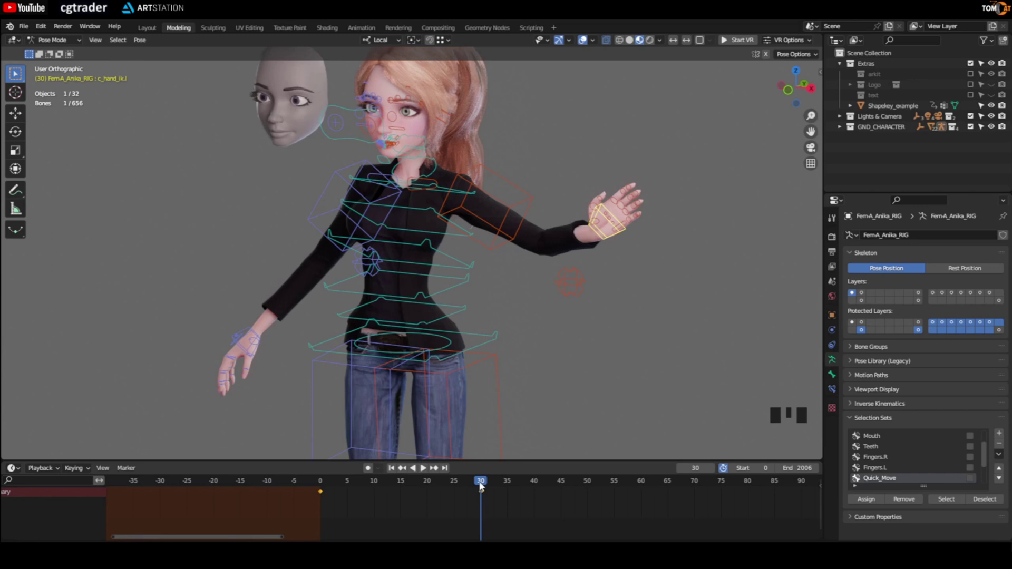
Turn on automatic keyframing and move the current frame to 60
mouse_move(480, 485)
left_mouse_down()
mouse_move(320, 484)
mouse_move(481, 484)
left_mouse_up()
left_click(368, 468)
left_click_drag(486, 481, 647, 480)
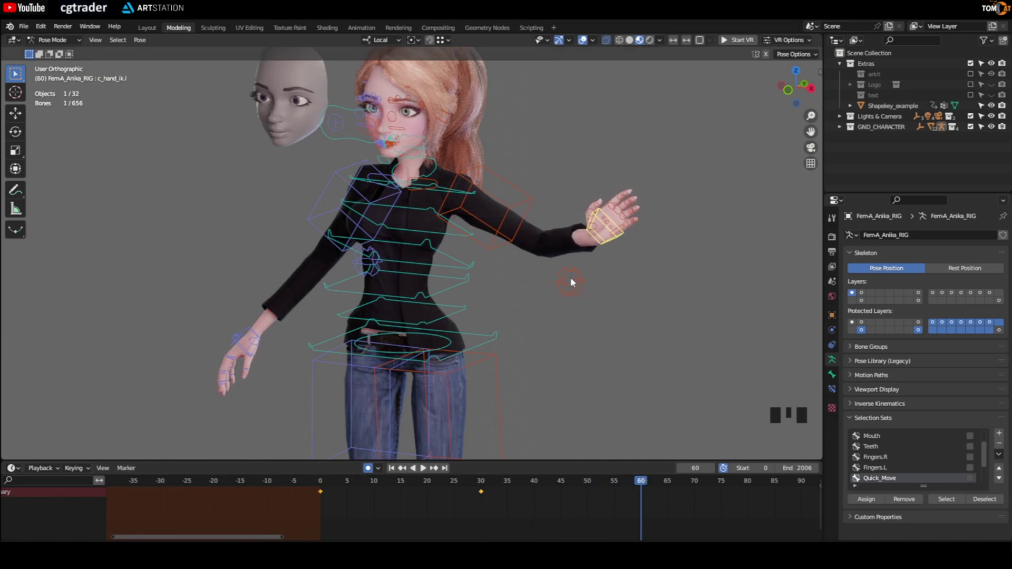
Move the left hand control by about -0.21 m X, -0.13 m Y and -0.06 m Z, and trackball-rotate it about 49.3° and -106° so it points across the torso
key("g")
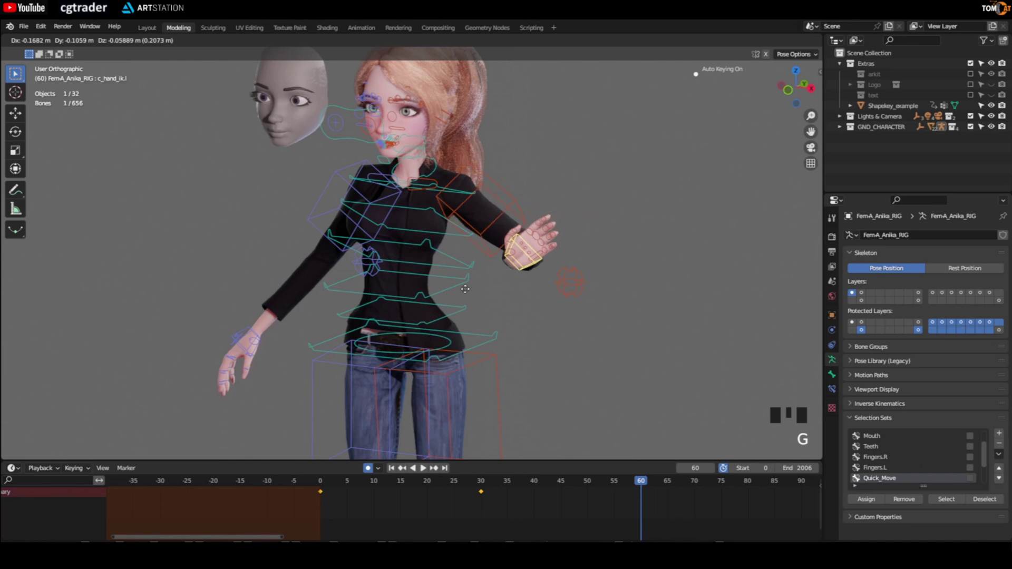
left_click(452, 280)
key("r")
key("r")
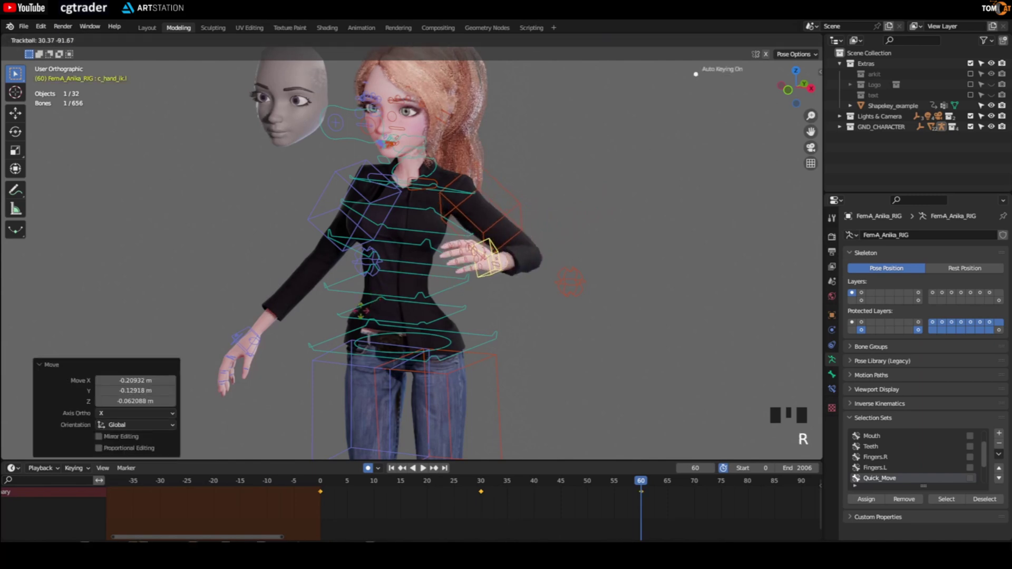
left_click(353, 321)
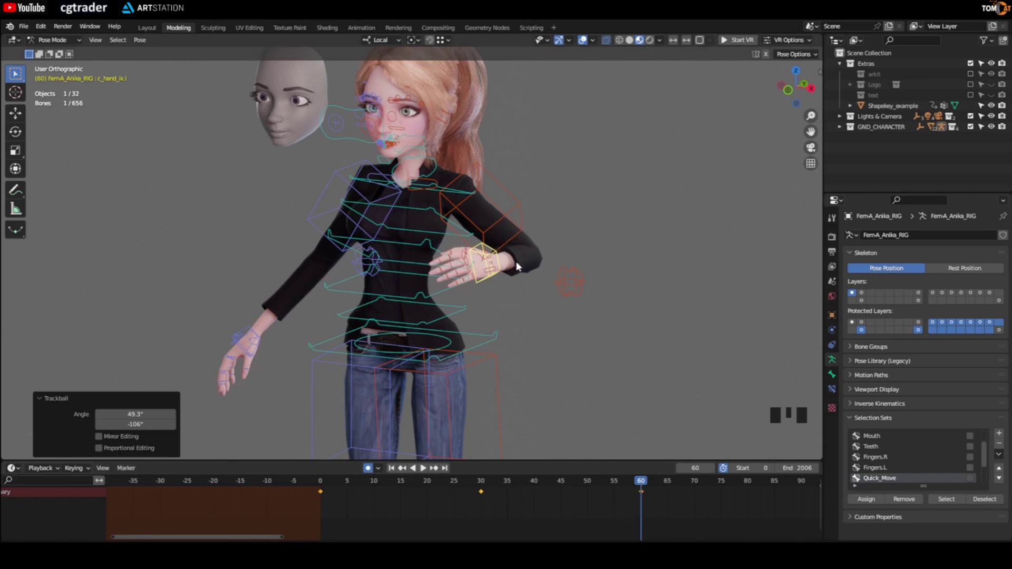
Return to frame 0, select all rig bones and delete their keyframes at frames 30 and 60
left_click_drag(641, 484, 316, 492)
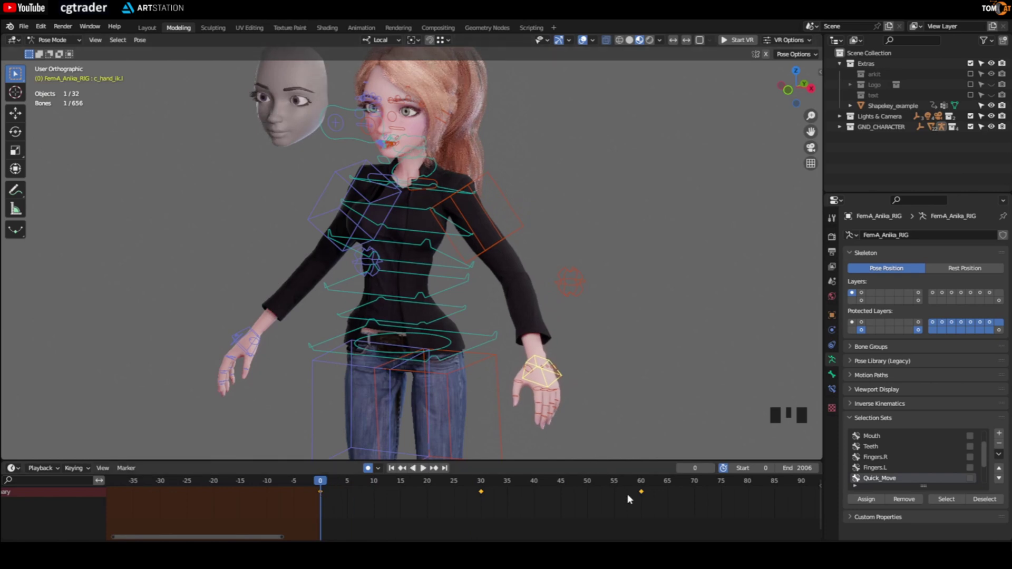
key("a")
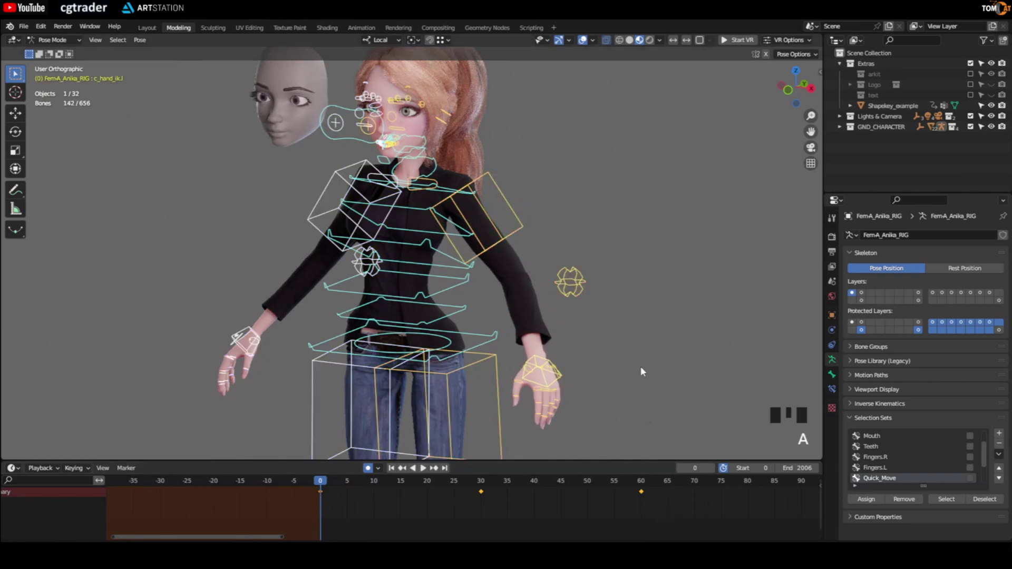
left_click_drag(671, 510, 422, 484)
key("x")
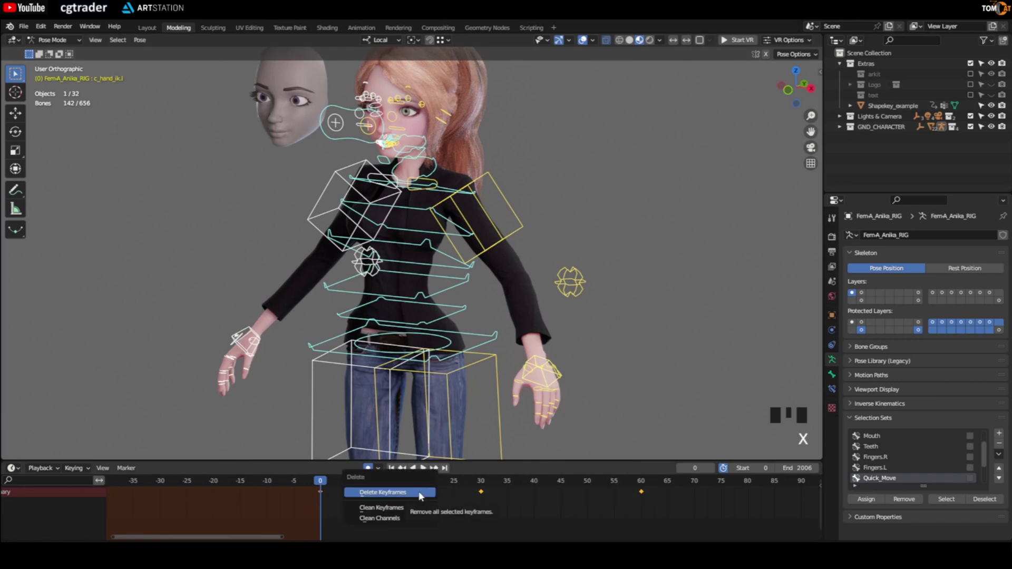
left_click(420, 493)
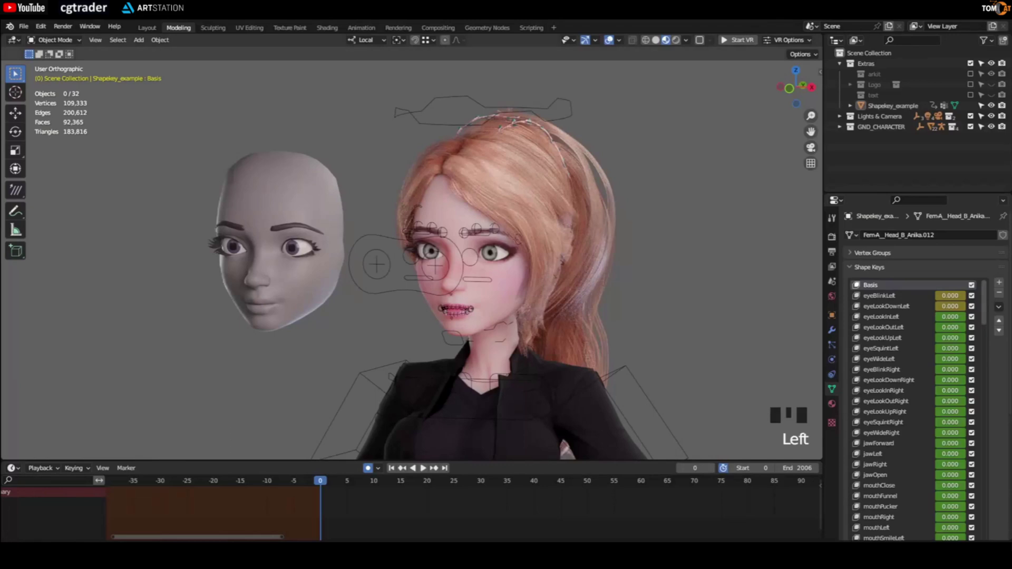
Select the grey Shapekey_example head and compare its expression at frames 0 and 1
middle_click_drag(363, 228, 376, 226)
scroll(376, 226, "up", 2)
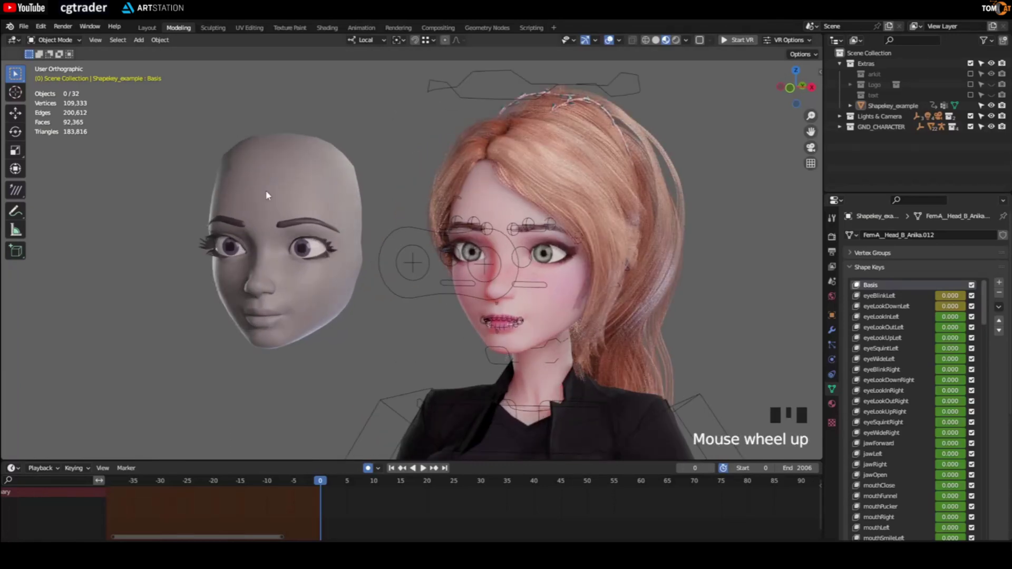
left_click(330, 199)
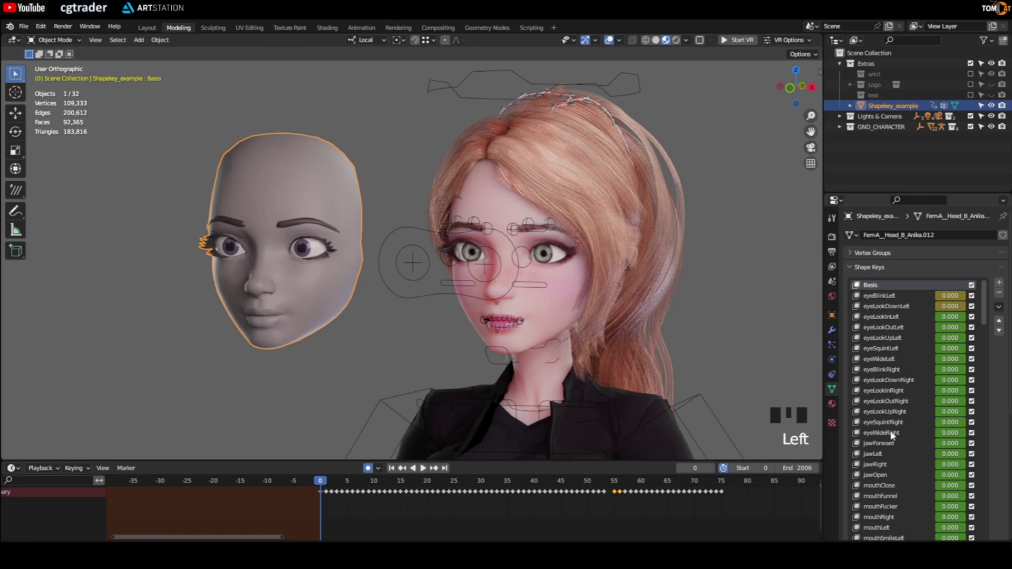
middle_click_drag(429, 306, 436, 304)
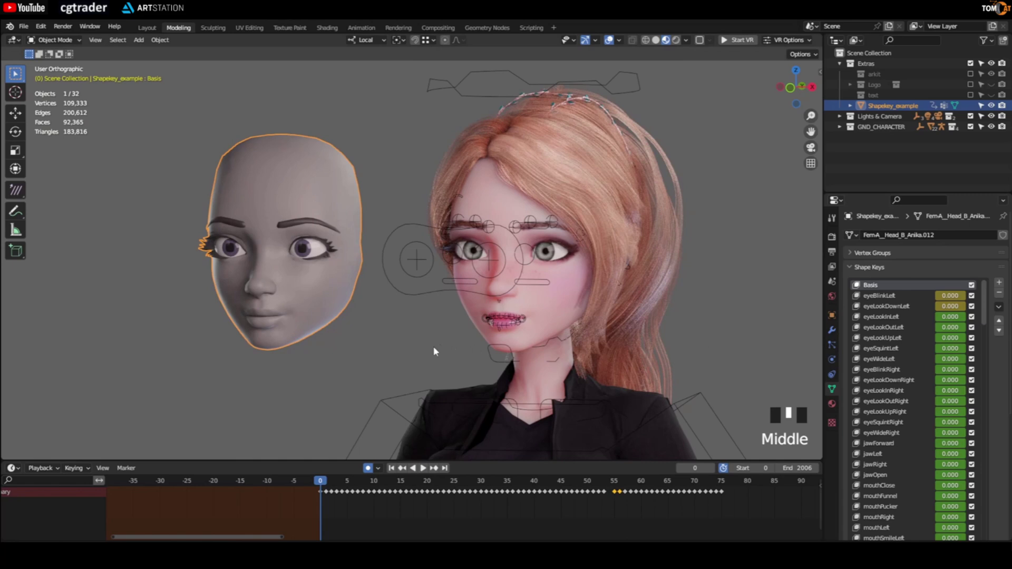
key("Right")
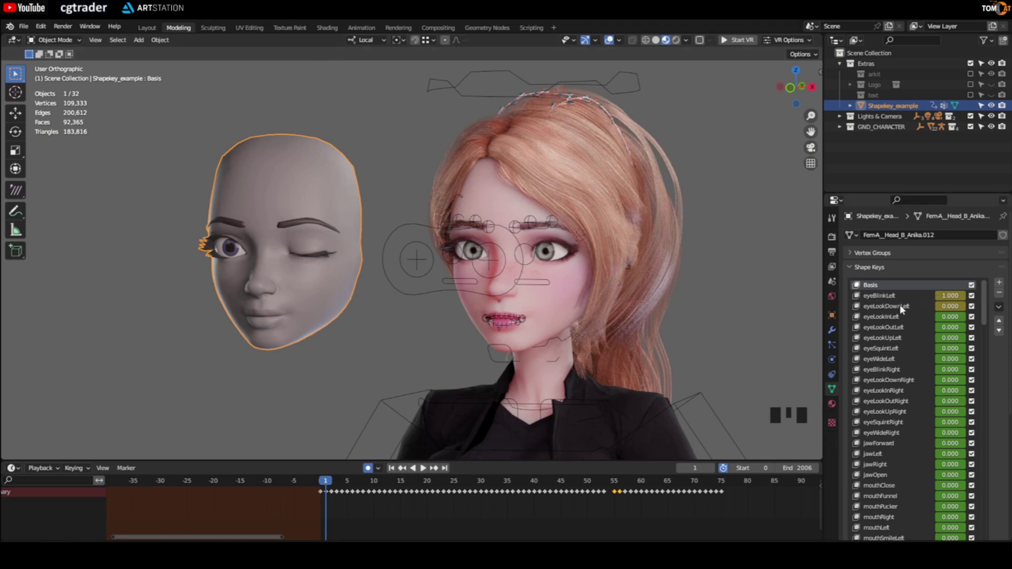
key("Left")
middle_click_drag(446, 252, 452, 250)
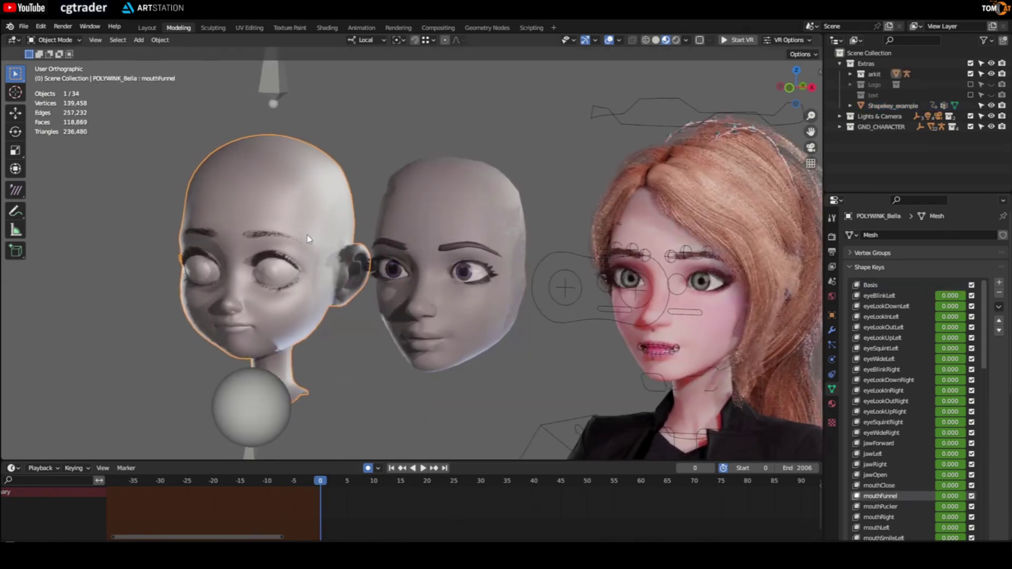
On the POLYWINK_Bella head, set the eyeBlinkLeft shape key to 1.000 and keyframe it at frame 1
middle_click_drag(317, 232, 259, 217)
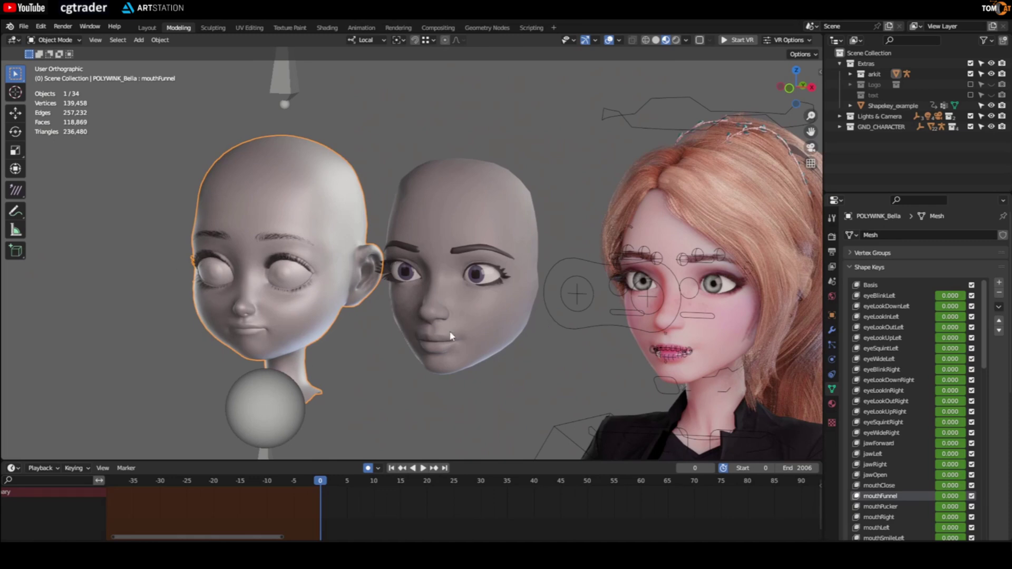
key("Right")
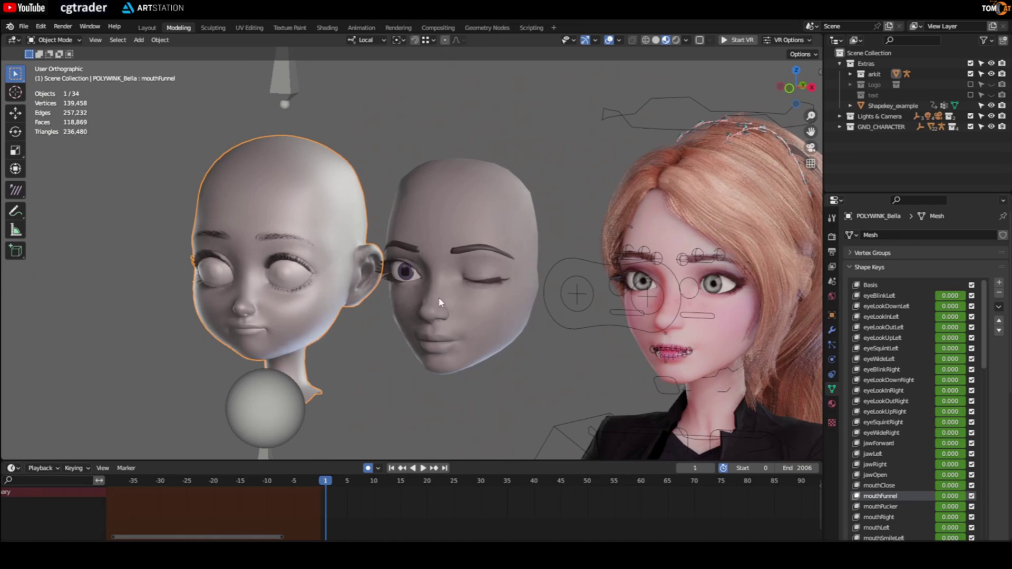
middle_click_drag(442, 301, 482, 317)
middle_click_drag(383, 293, 470, 276)
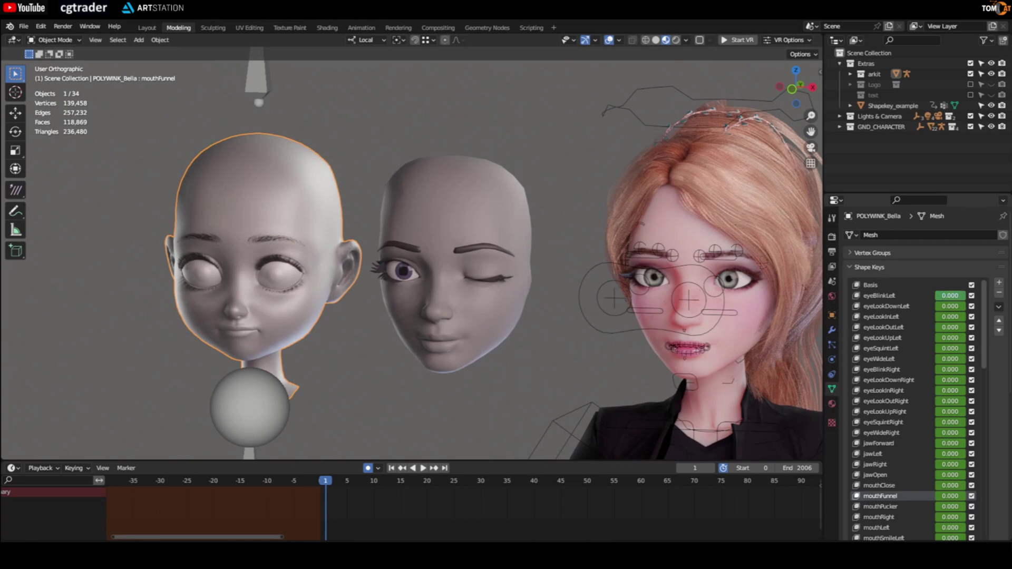
left_click_drag(951, 295, 975, 295)
key("i")
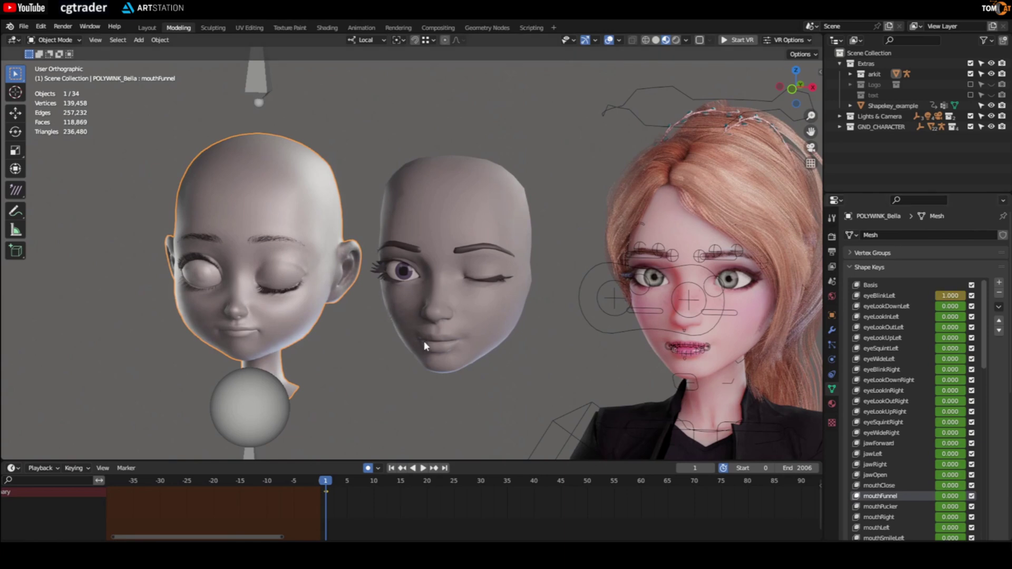
Set eyeBlinkLeft to 0.000 at frame 0 and check the blink at frame 1
key("Left")
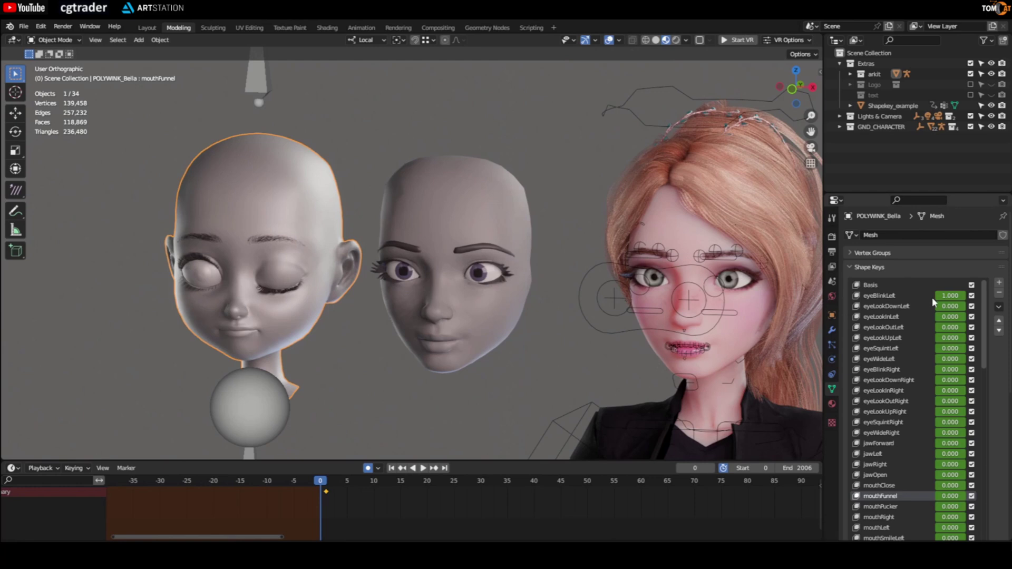
left_click_drag(946, 296, 909, 299)
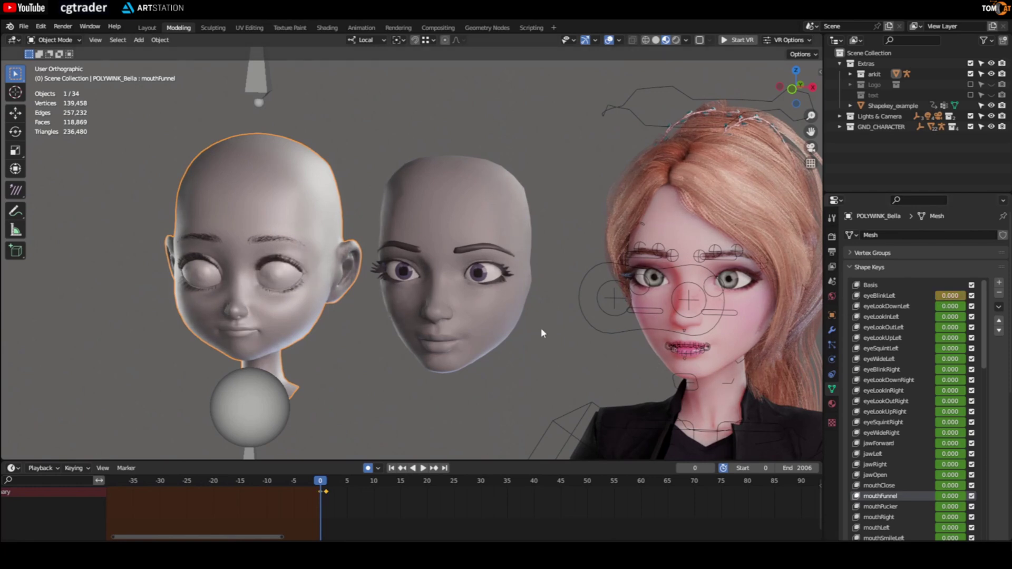
key("Right")
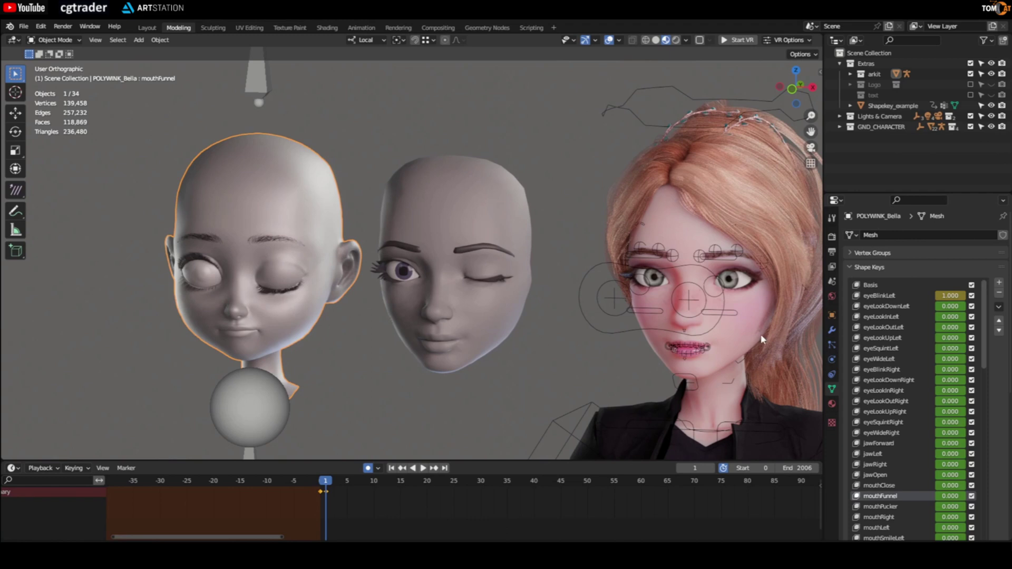
At frame 2, set eyeLookDownLeft to 1.000 and eyeBlinkLeft to 0.000; at frame 1, set eyeLookDownLeft to 0.000
key("Right")
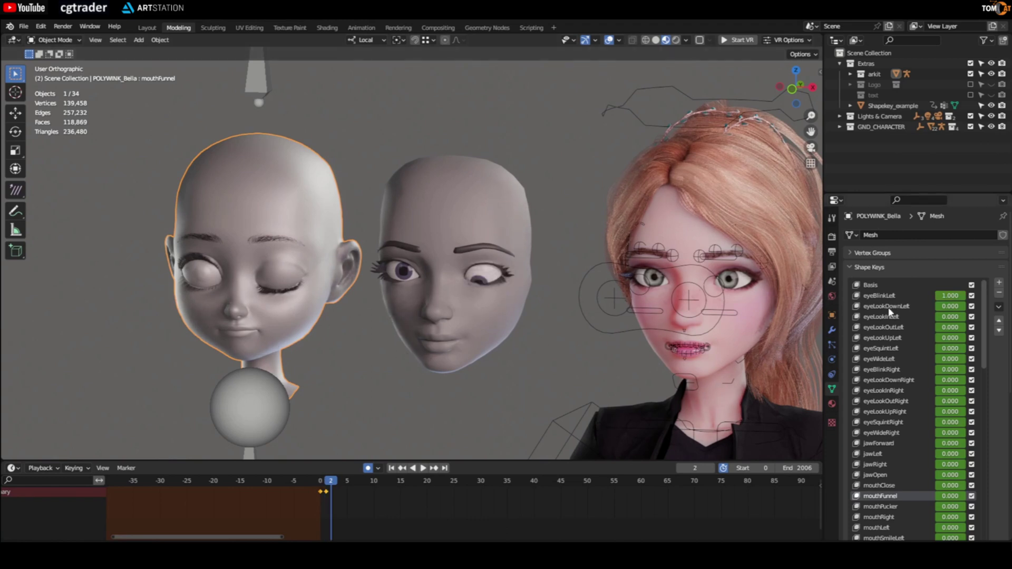
left_click_drag(949, 306, 918, 296)
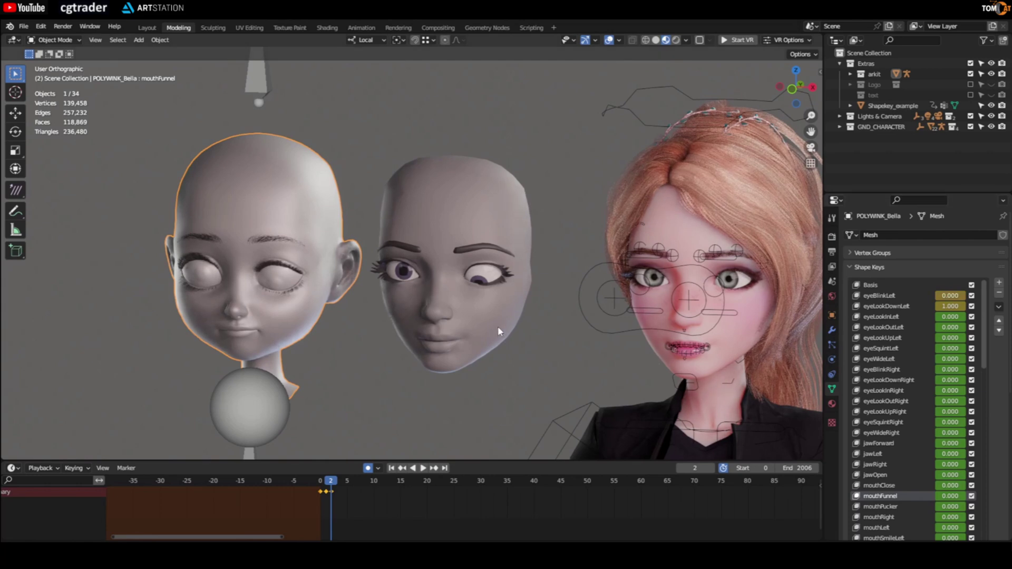
key("Left")
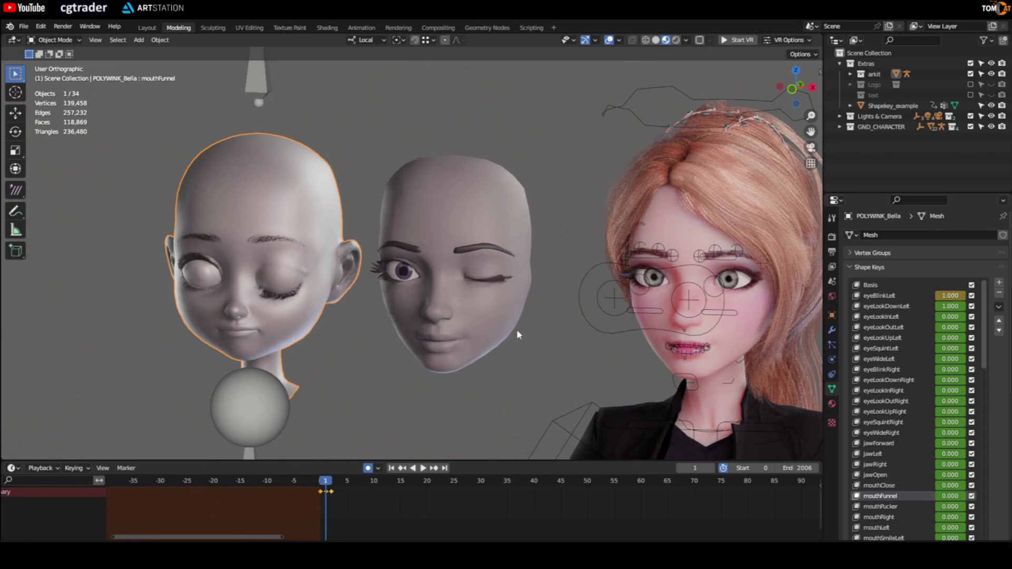
left_click_drag(949, 305, 917, 306)
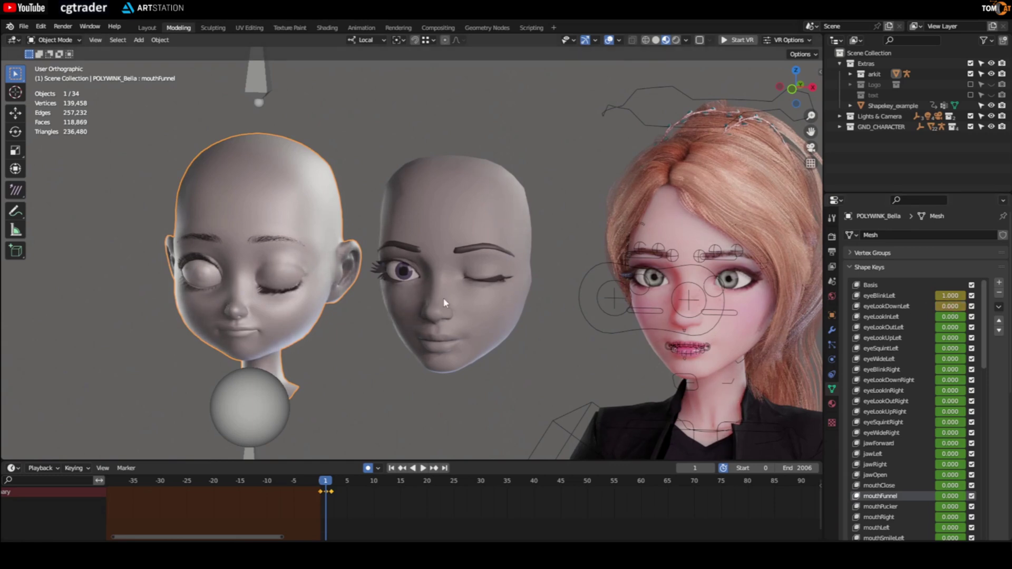
Go back and forth through frames 0 to 2 to compare the poses of the two grey heads
key("Right")
key("Left")
key("Left")
key("Right")
key("Right")
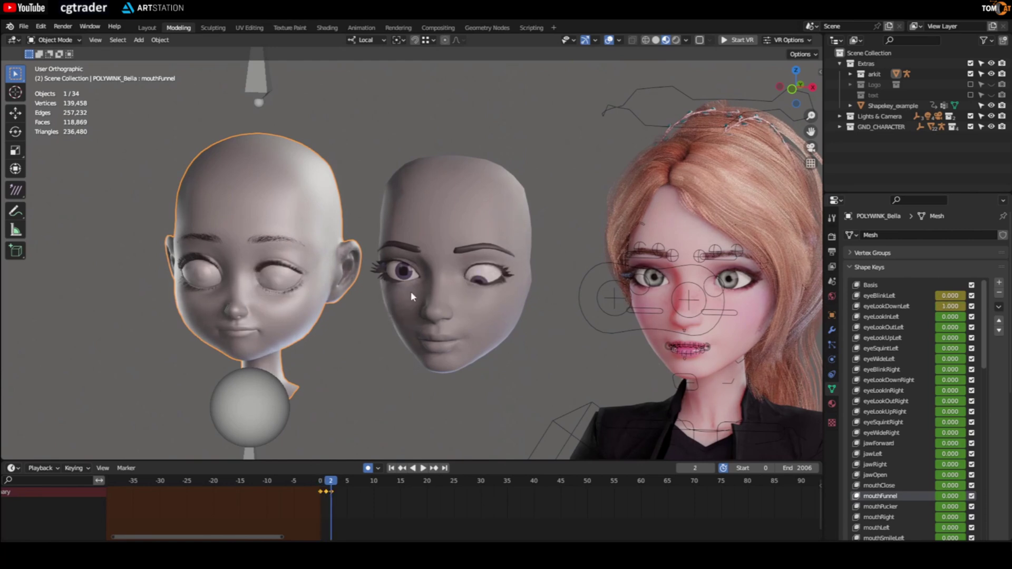
middle_click_drag(303, 276, 252, 289)
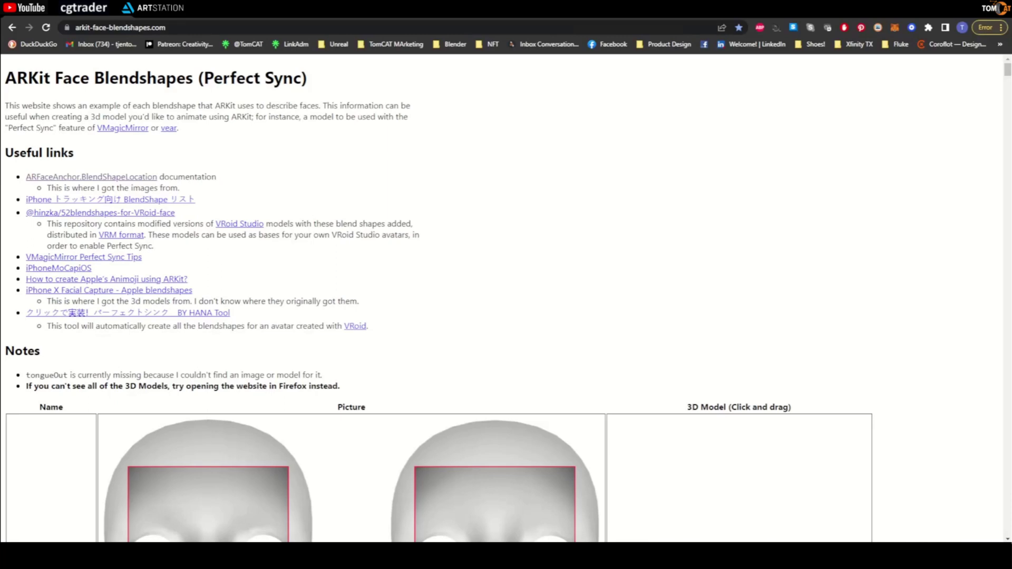
On the arkit-face-blendshapes.com reference page, examine the brow and eye blendshape pictures down to eyeBlinkLeft
scroll(598, 243, "down", 9)
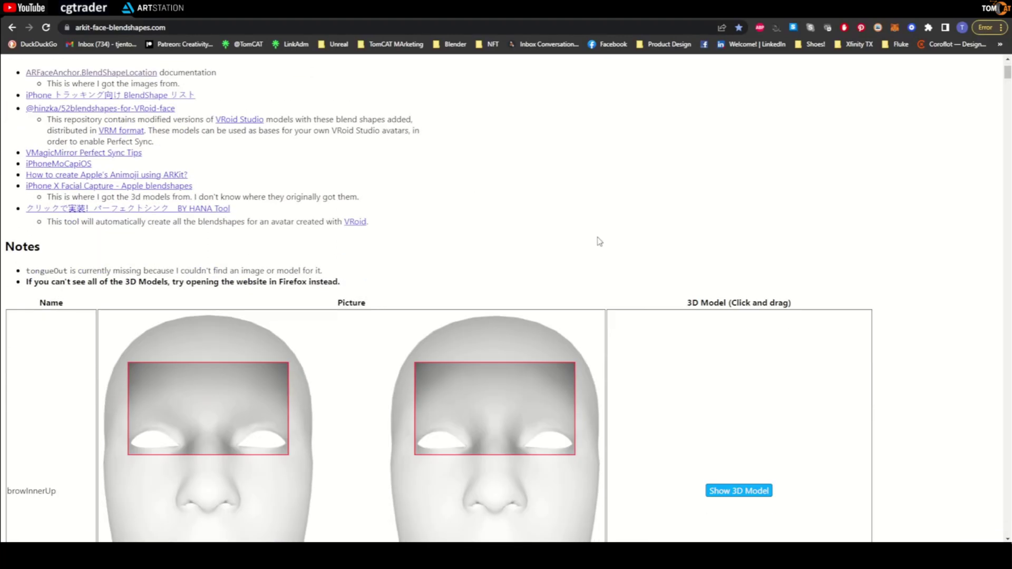
scroll(597, 245, "down", 6)
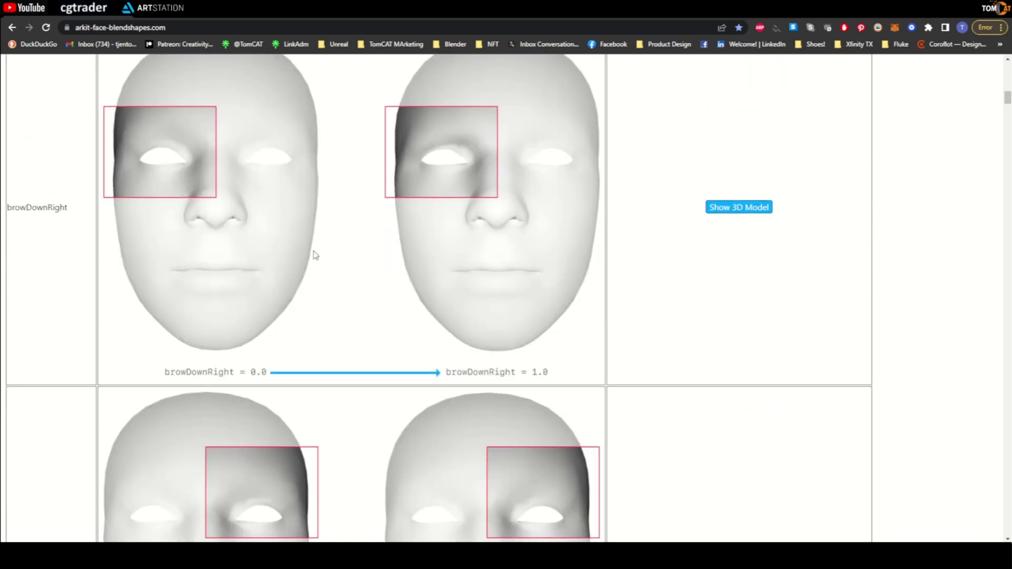
scroll(311, 255, "down", 15)
scroll(301, 265, "down", 20)
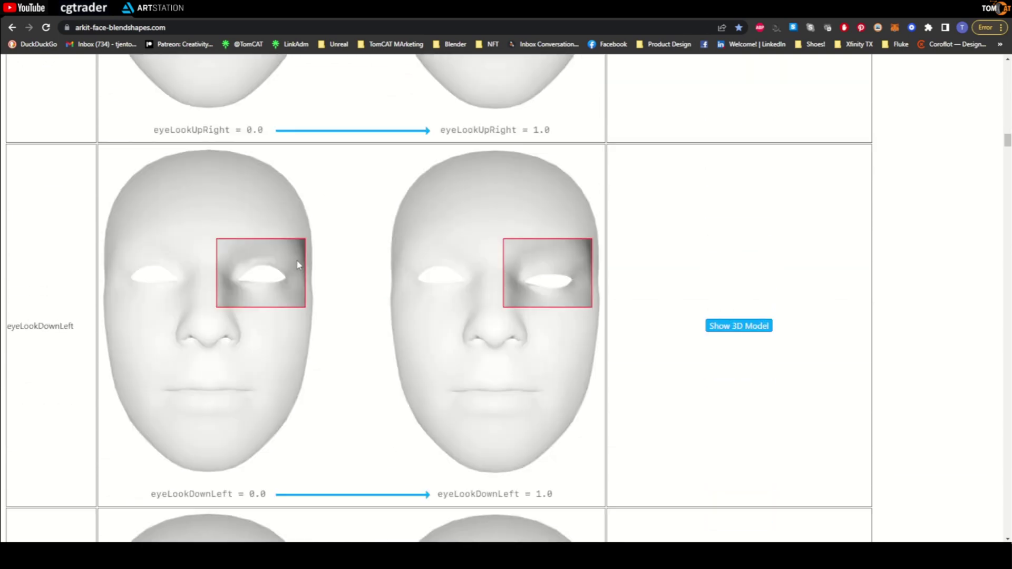
scroll(297, 263, "down", 5)
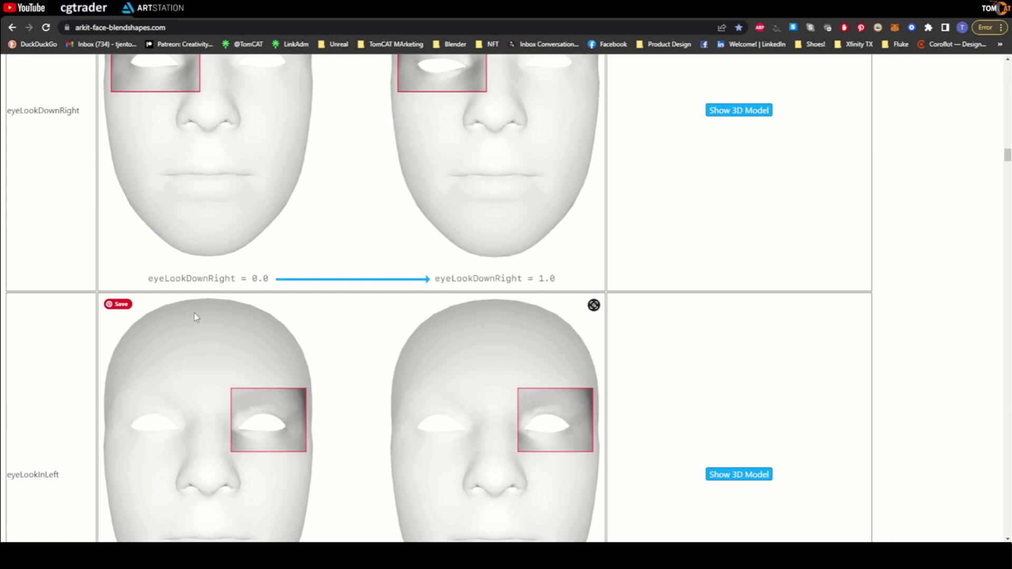
scroll(198, 317, "down", 9)
scroll(206, 323, "down", 15)
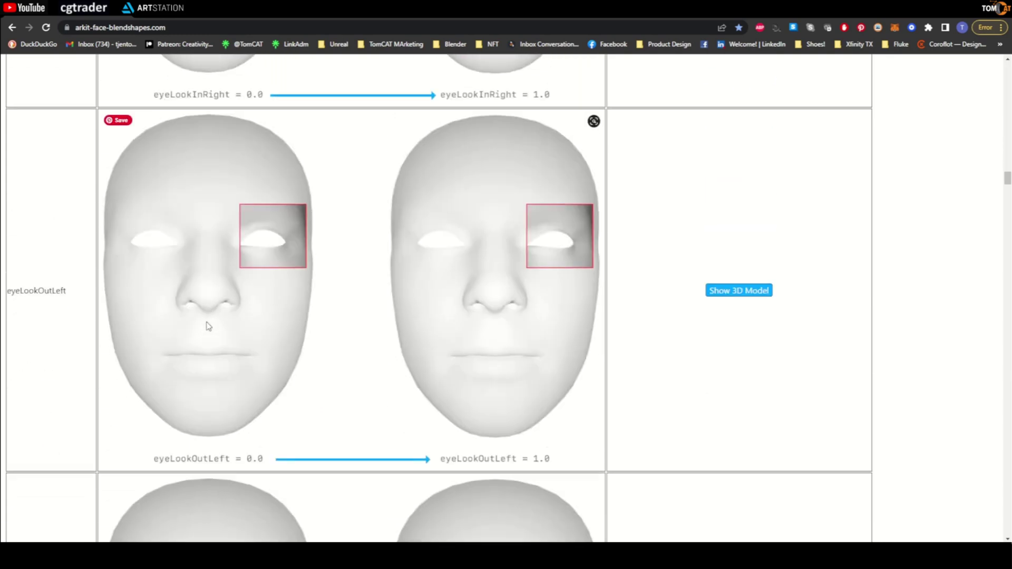
scroll(207, 326, "down", 6)
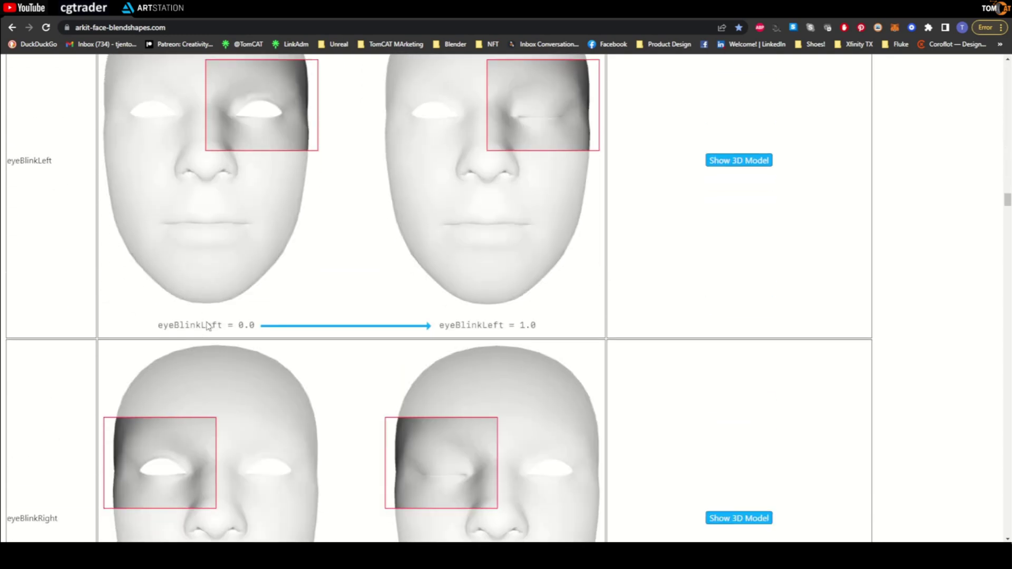
Show the 3D model of the eyeBlinkLeft blendshape and rotate it to inspect the closed eye
scroll(124, 290, "up", 1)
left_click(741, 242)
mouse_move(721, 275)
left_mouse_down()
mouse_move(686, 272)
mouse_move(719, 268)
mouse_move(704, 283)
left_mouse_up()
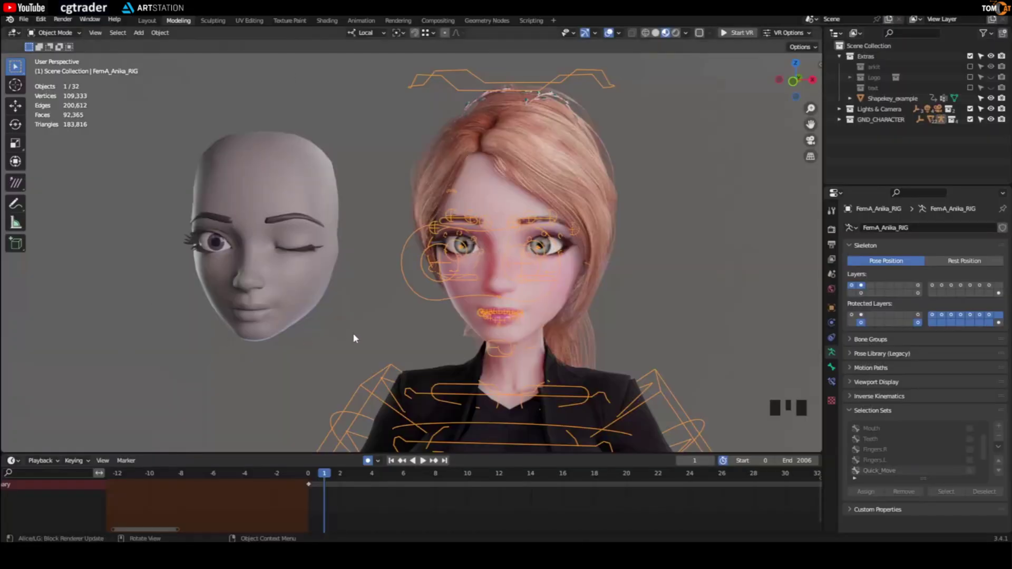
Switch back to Blender and put the FemA_Anika_RIG armature into Pose Mode at frame 1
middle_click_drag(353, 338, 407, 283)
left_click(371, 284)
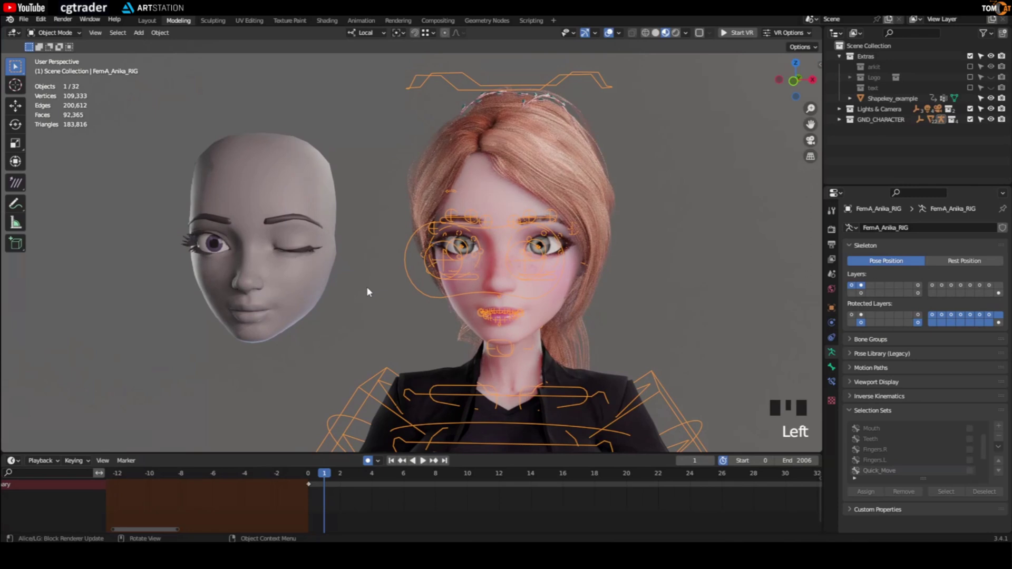
key("ctrl+Tab")
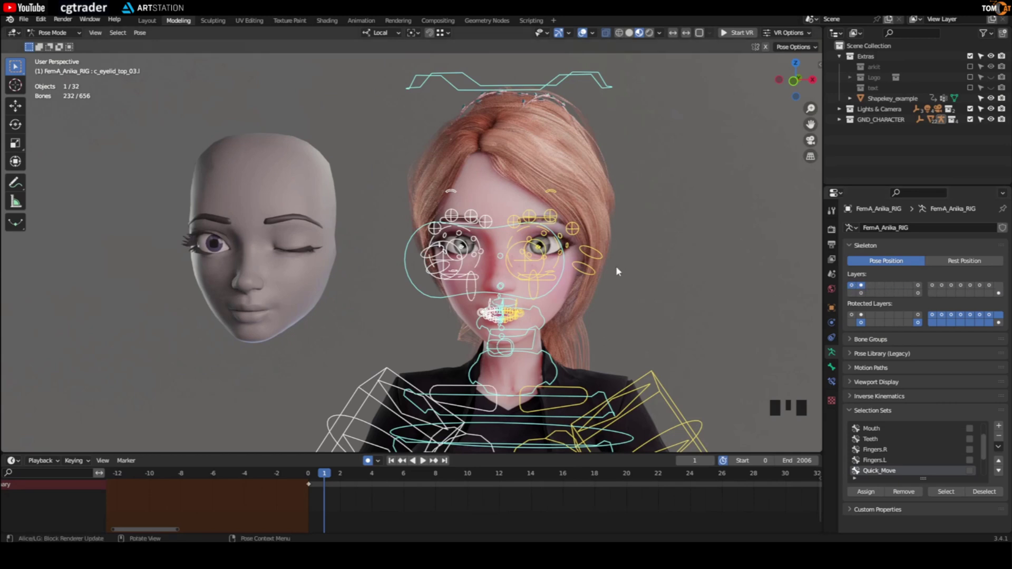
Clear the rotation and scale of all rig bones on frame 1
scroll(616, 266, "down", 2)
middle_click_drag(589, 315, 447, 267, "shift")
scroll(565, 254, "down", 7)
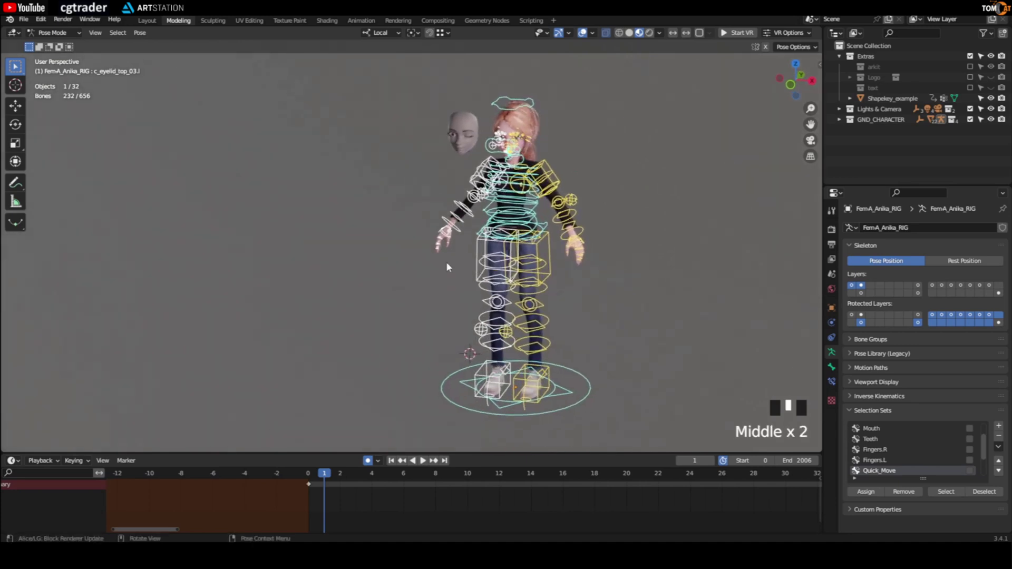
middle_click_drag(372, 316, 359, 339)
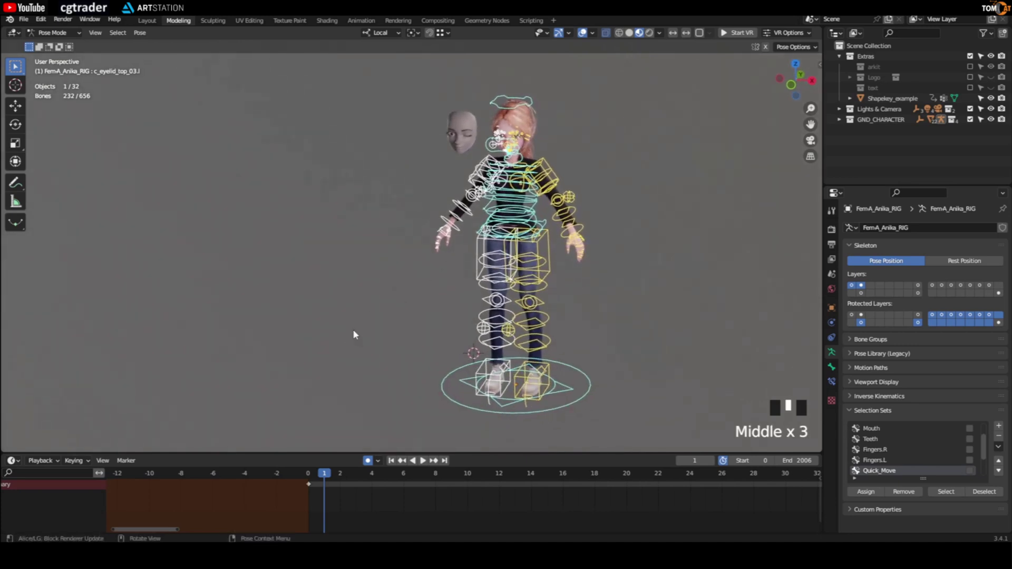
key("a")
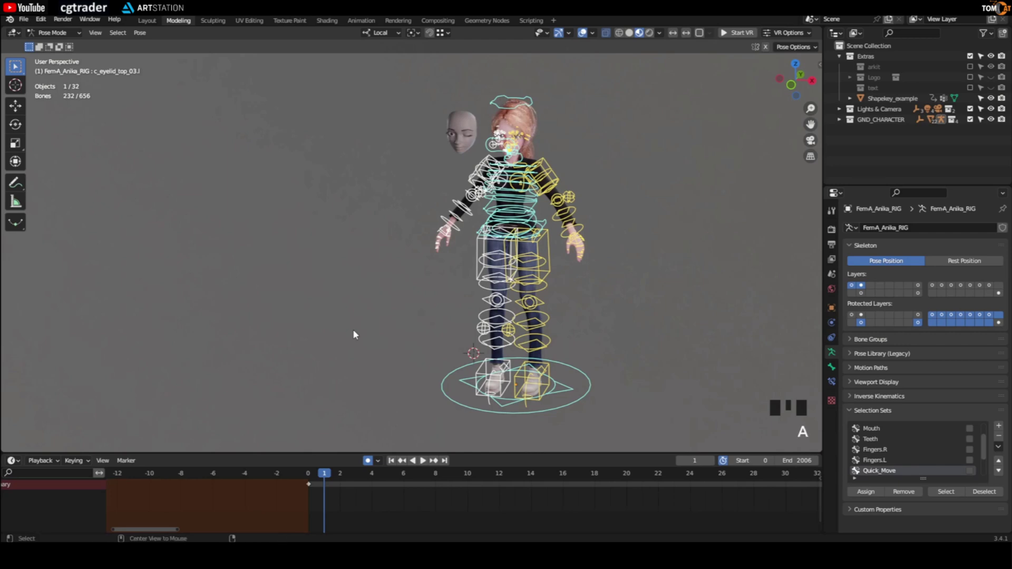
key("alt+r")
key("alt+s")
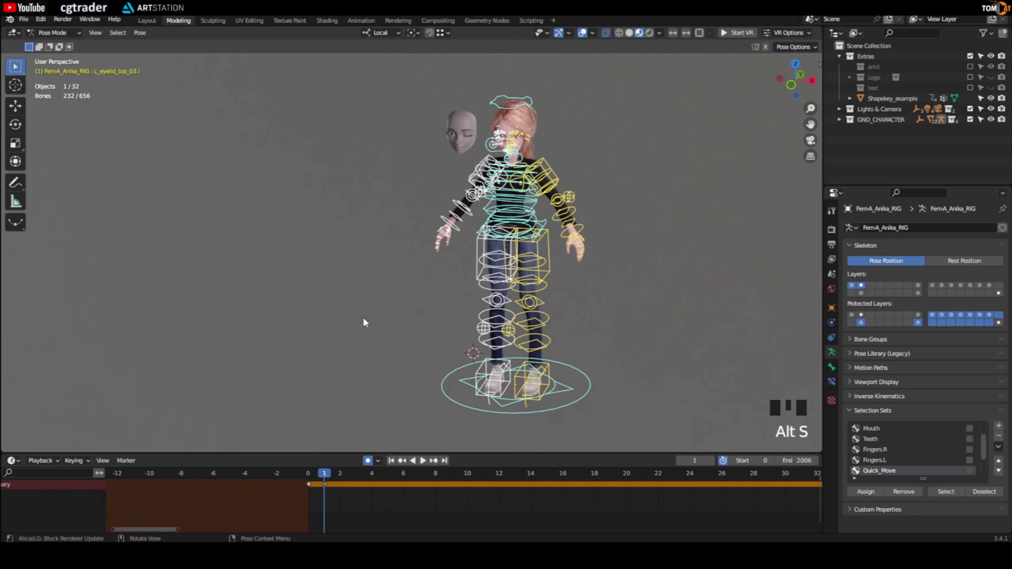
Clear the location, rotation and scale of all rig bones on frame 0
key("Left")
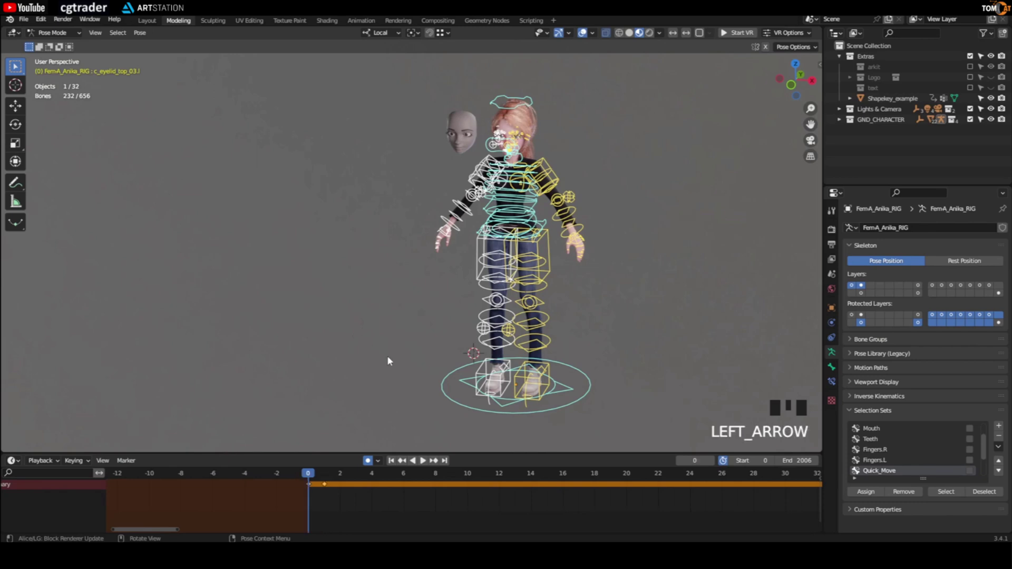
key("alt+g")
key("alt+r")
key("alt+s")
Clear the location, rotation and scale of all rig bones on frames 2 and 3
key("Right")
key("Right")
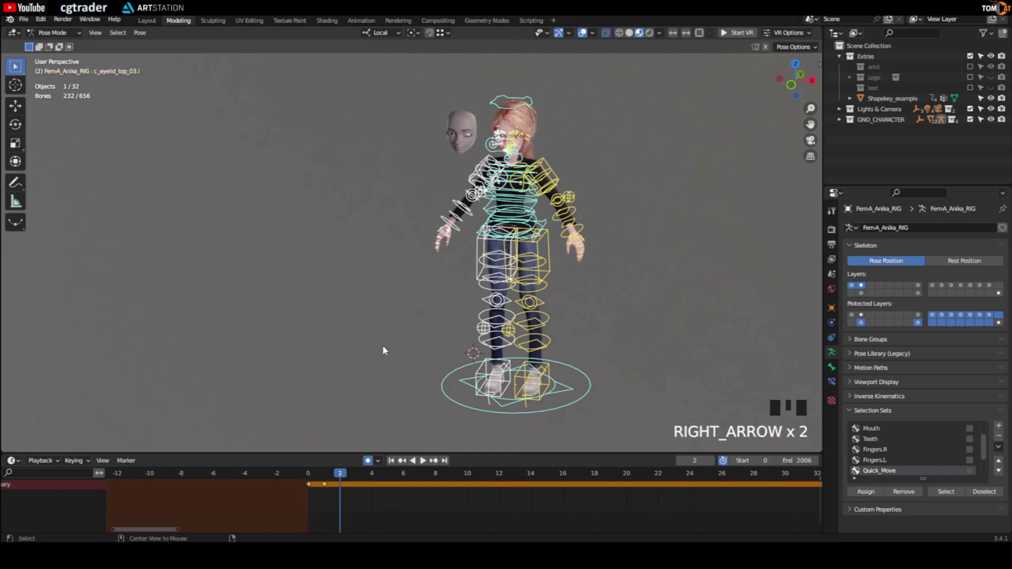
key("alt+g")
key("alt+r")
key("alt+s")
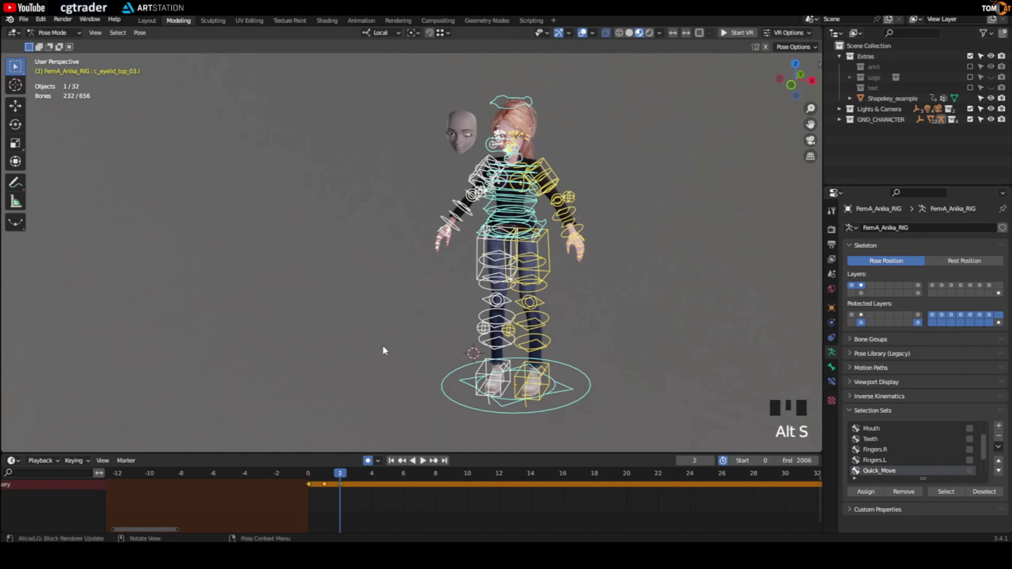
key("Right")
key("alt+g")
key("alt+r")
key("alt+s")
Duplicate the rest-pose keyframes of frames 0 to 3 onto frames 4 to 7
left_click_drag(388, 499, 292, 476)
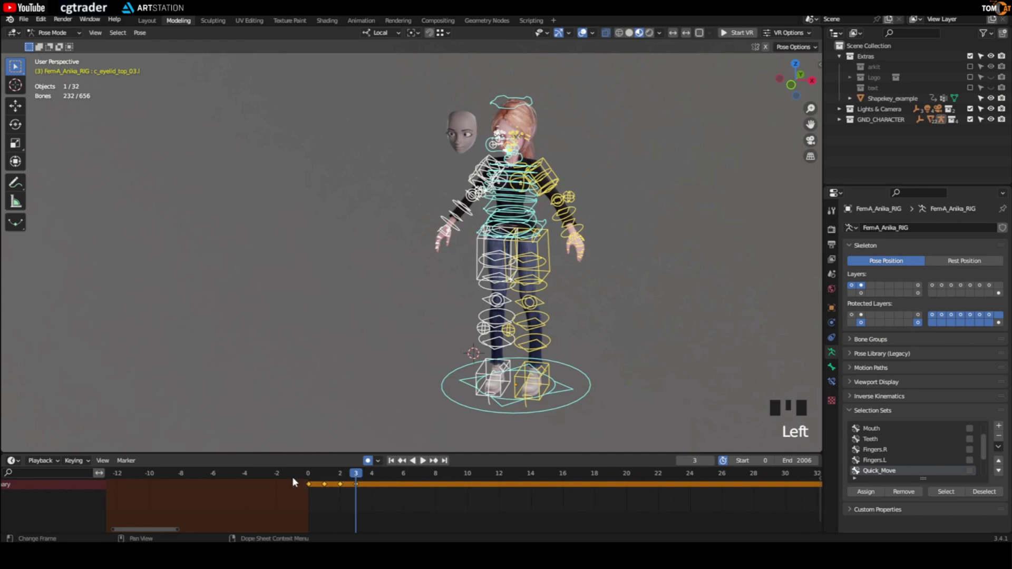
left_click(387, 502)
left_click_drag(383, 499, 289, 478)
scroll(311, 496, "up", 8)
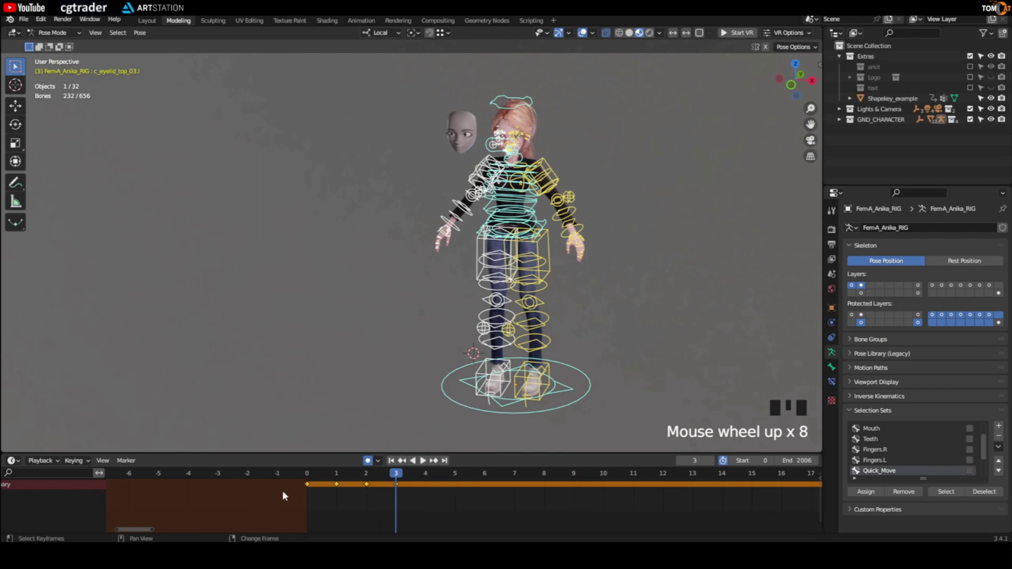
key("shift+d")
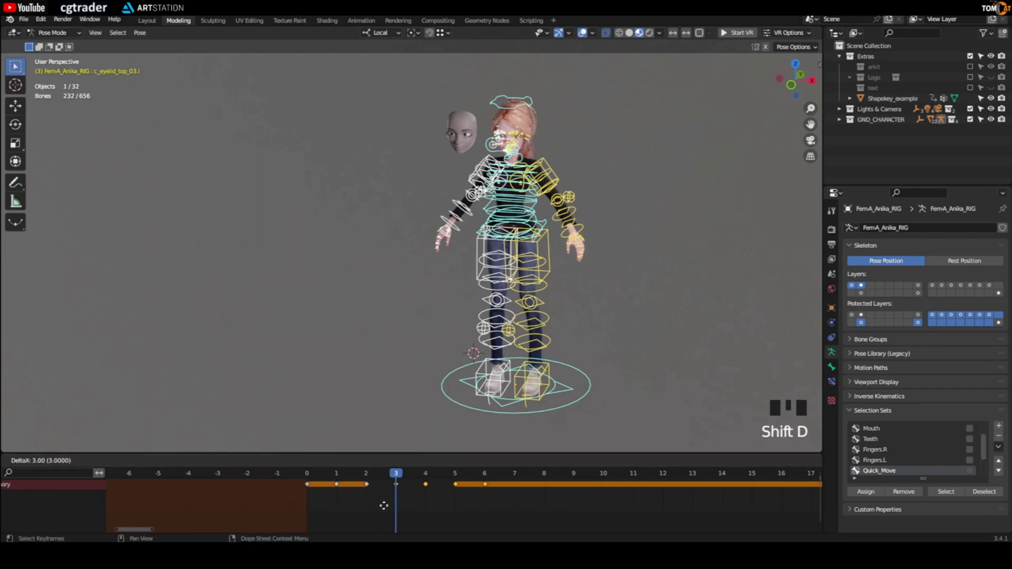
left_click(391, 503)
Duplicate the rest-pose keyframes of frames 0 to 7 onto frames 8 to 15
left_click_drag(524, 497, 268, 486)
key("shift+d")
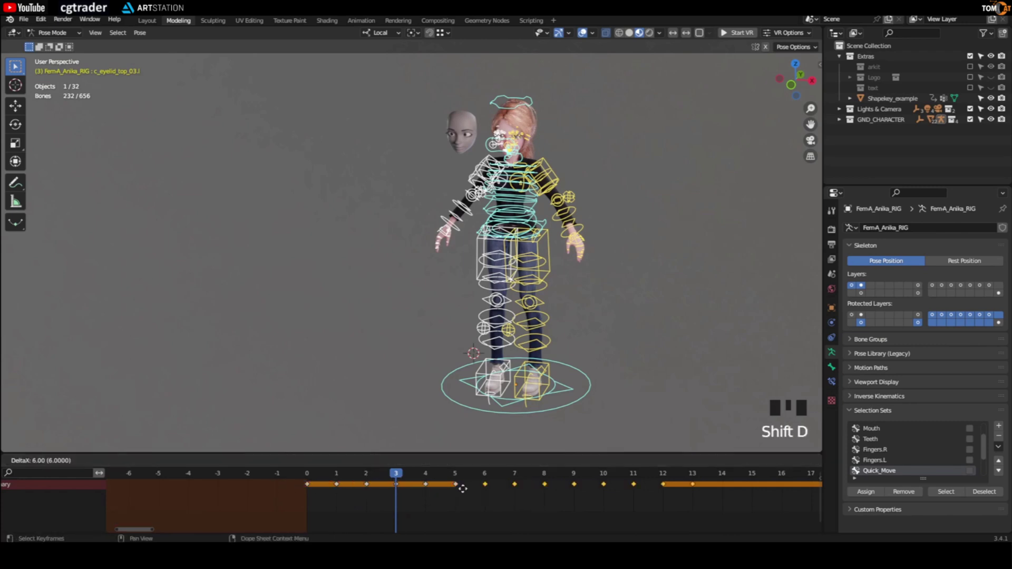
left_click(514, 495)
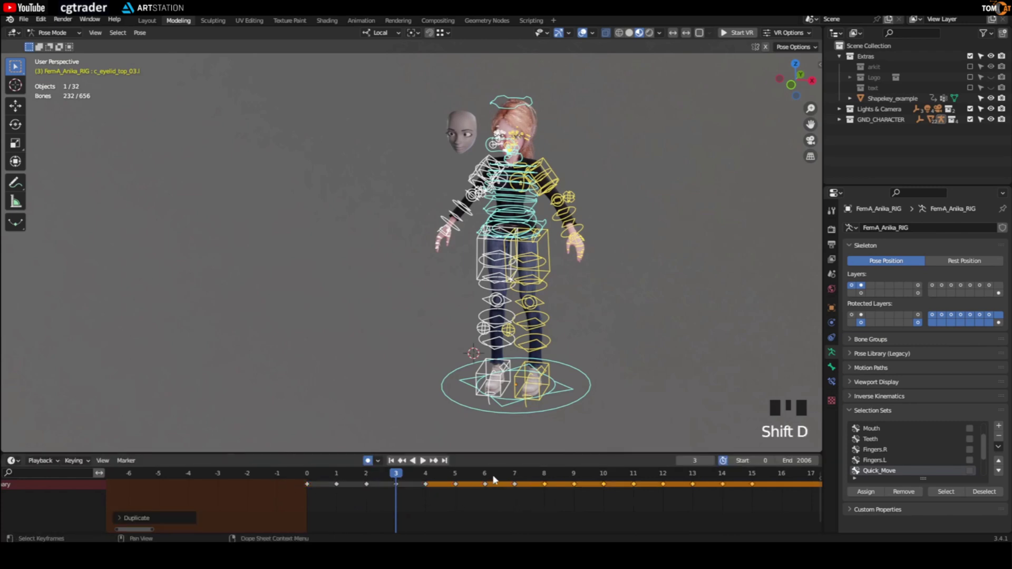
Step through the neighbouring frames to check the reference head's poses, and return to frame 1
middle_click_drag(497, 271, 490, 156)
scroll(490, 156, "up", 3)
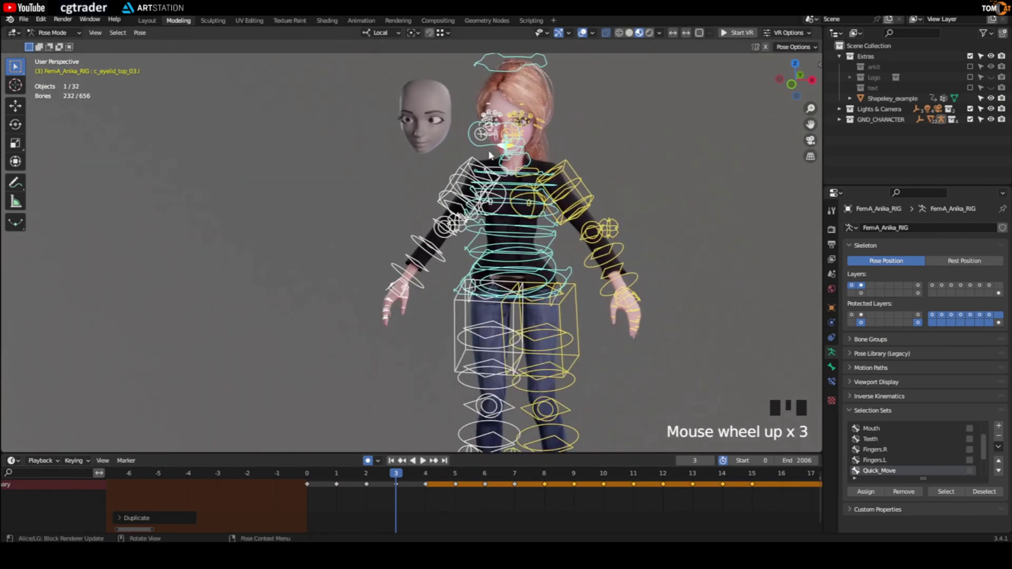
scroll(490, 140, "up", 1)
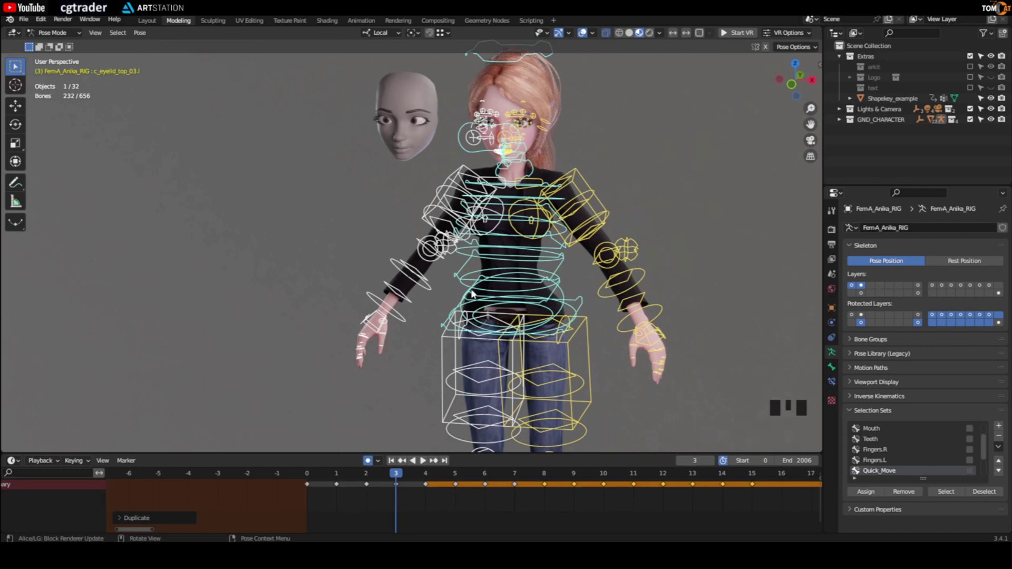
key("Right")
key("Right")
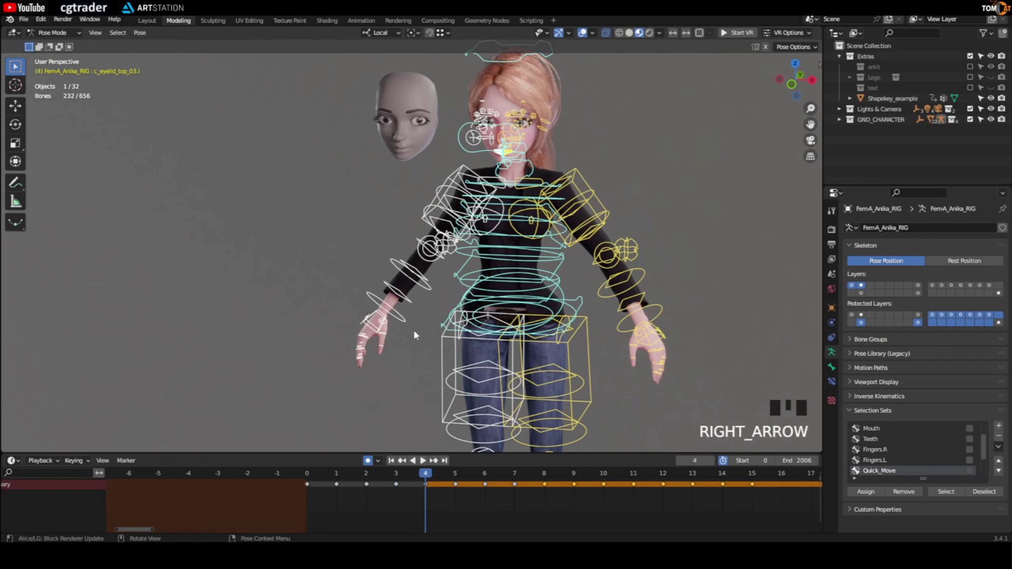
key("Left")
key("Left")
key("Left")
key("Left")
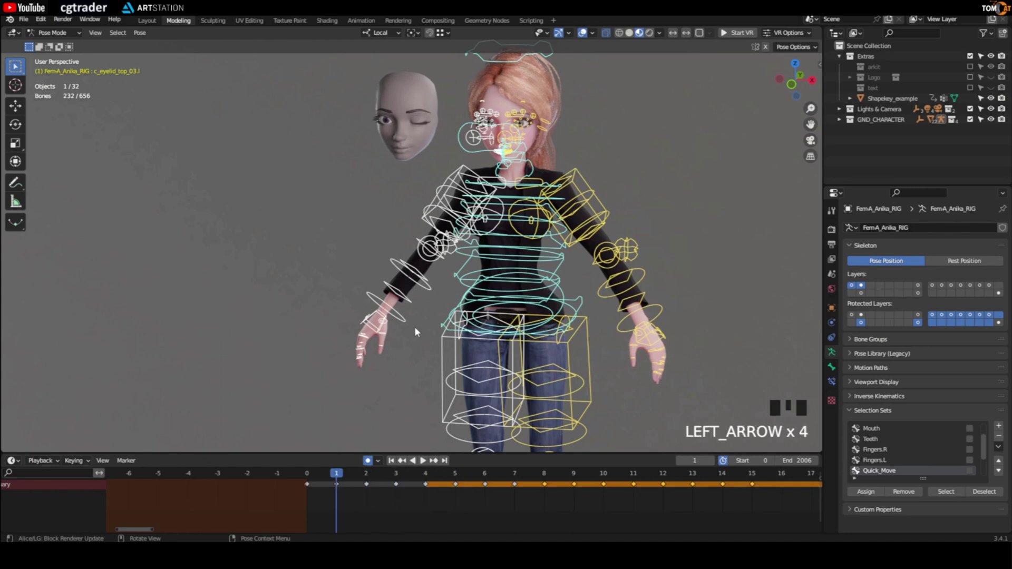
Frame the reference head and the character's face, and put the FemA_Anika_RIG armature into Pose Mode
middle_click_drag(415, 327, 432, 276)
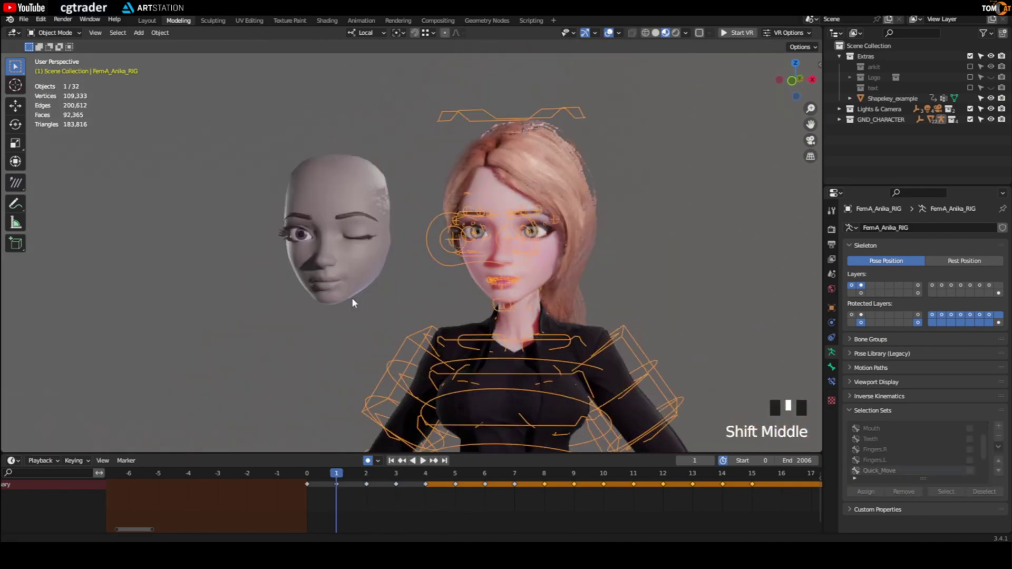
middle_click_drag(352, 297, 390, 271)
middle_click_drag(406, 232, 449, 106)
left_click(434, 94)
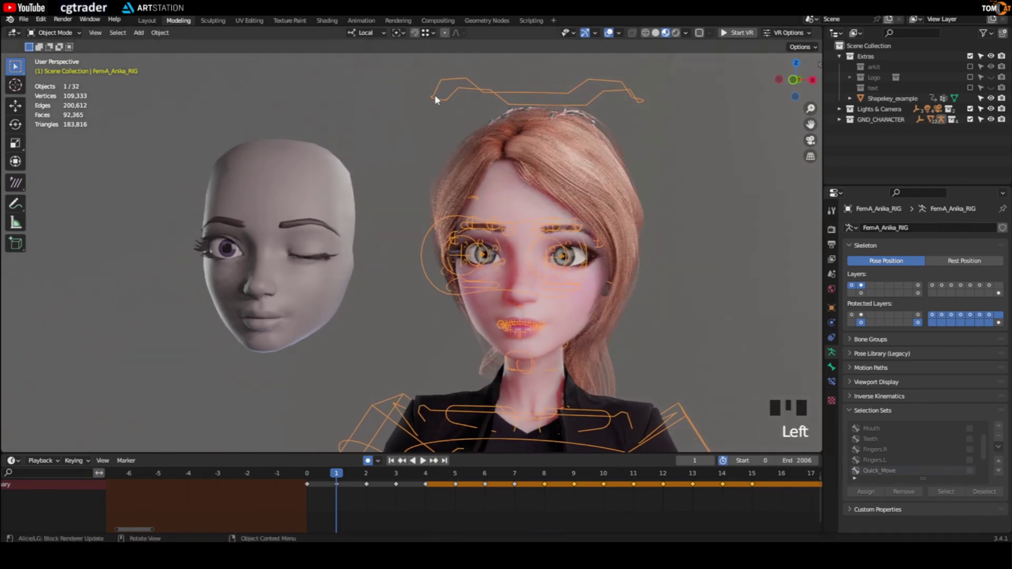
key("ctrl+Tab")
Hide the large rig controls that cover the character's eyes, working in the front view
middle_click_drag(647, 245, 298, 260)
left_click(277, 261)
left_click(457, 249)
key("h")
left_click(780, 79)
scroll(535, 242, "up", 4)
left_click(612, 261)
key("h")
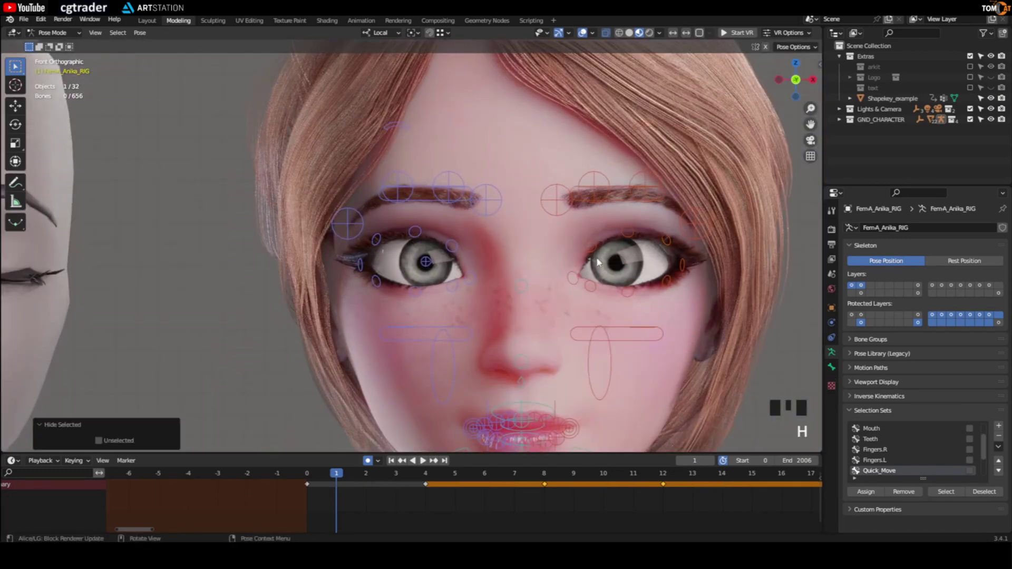
Move the character's left upper eyelid control down about 0.0165 m along local Z to close the eye
left_click(599, 262)
middle_click_drag(598, 262, 606, 248, "shift")
left_click(613, 158)
middle_click_drag(613, 159, 720, 188, "shift")
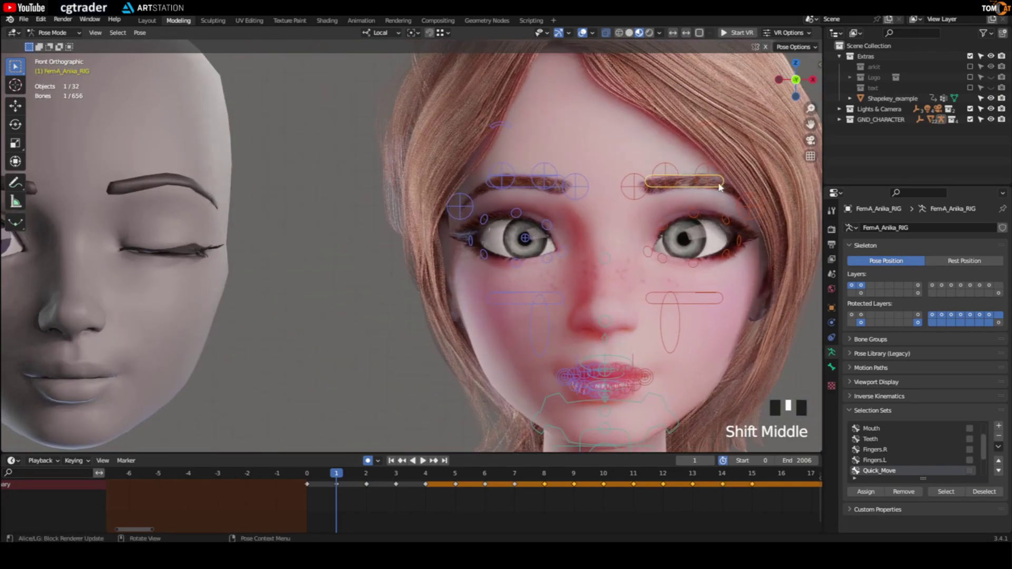
scroll(593, 161, "down", 2)
key("g")
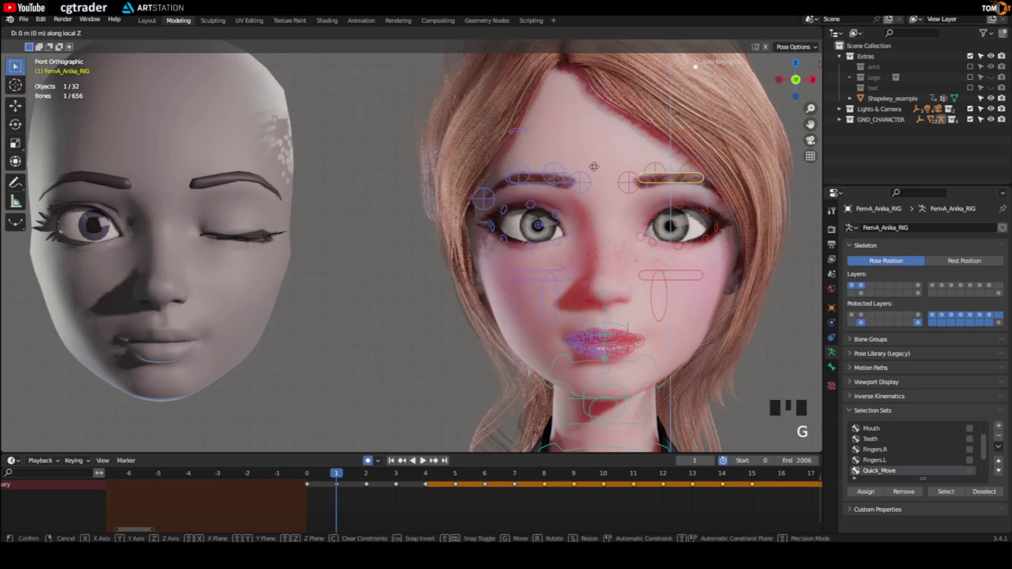
left_click(588, 183)
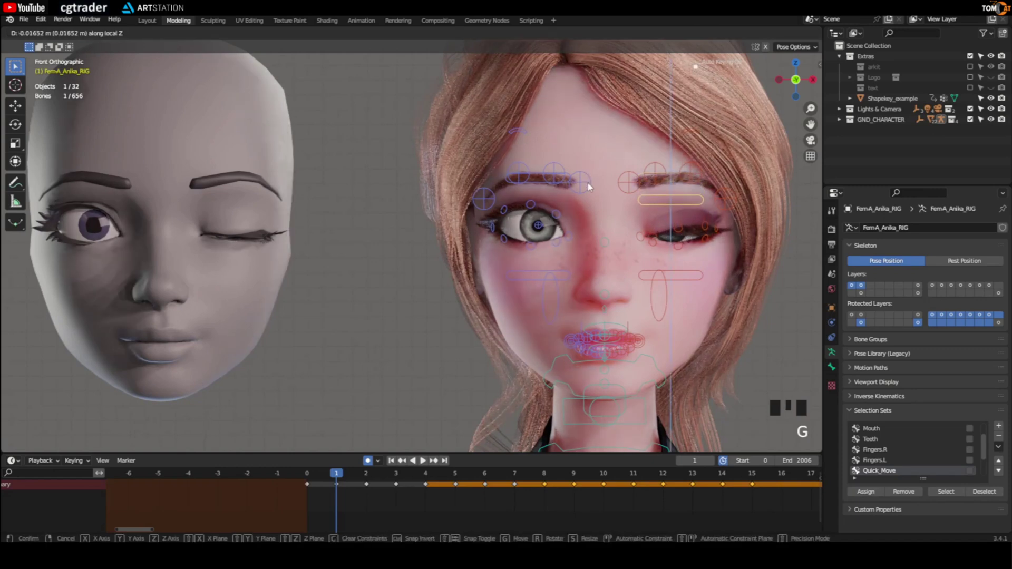
Raise the left lower eyelid control c_eyelid_bot.l about 0.0024 m along local Z
left_click(683, 274)
key("g")
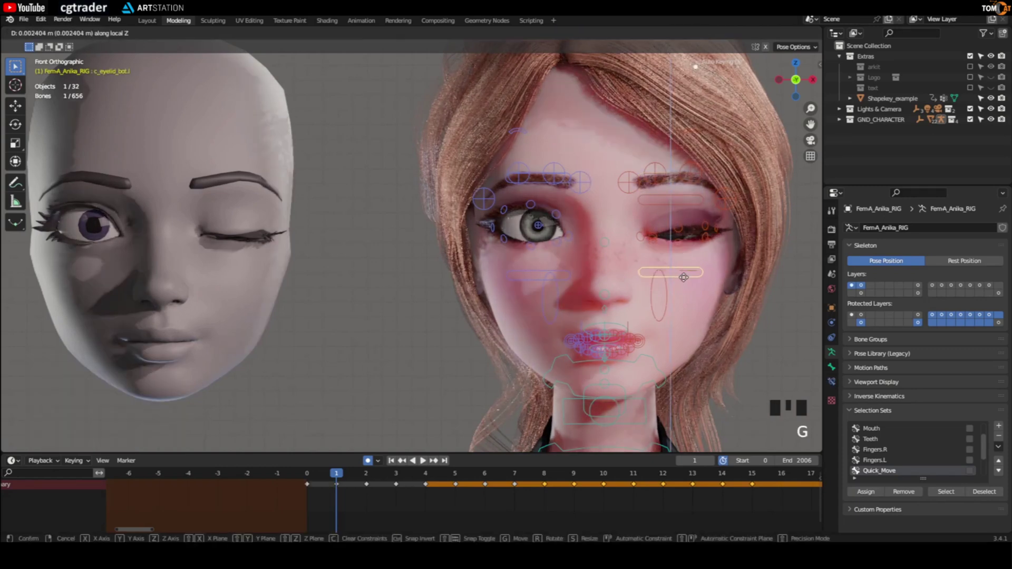
left_click(684, 277)
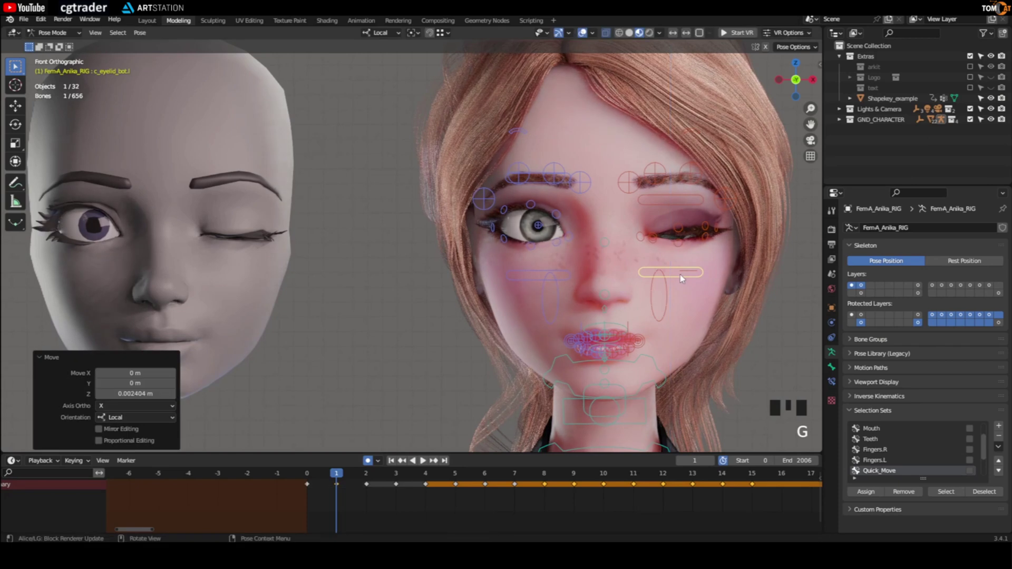
Lower the left eye's middle and outer upper eyelid controls slightly along local Z
left_click(620, 209)
key("g")
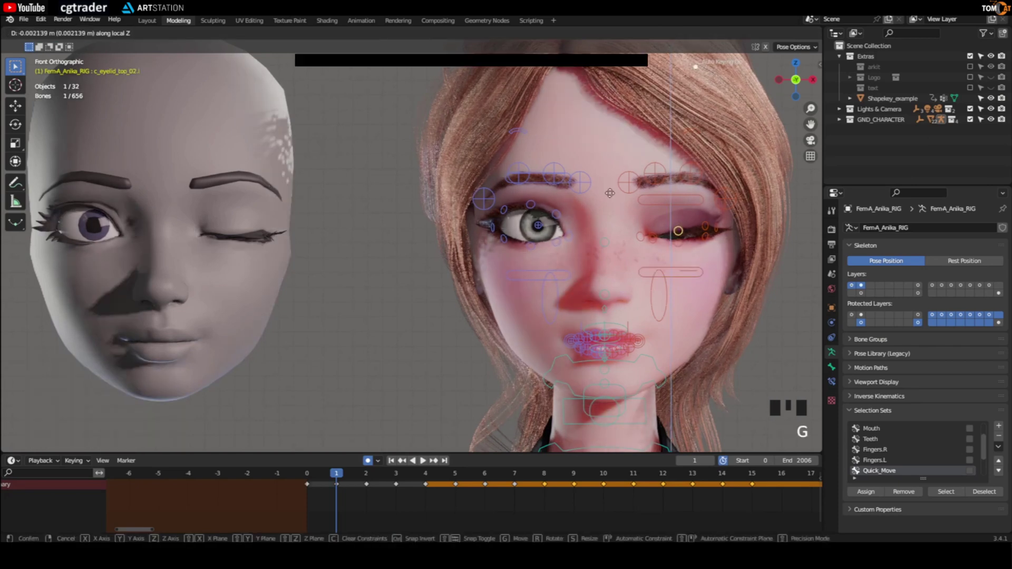
left_click(700, 228)
left_click(702, 228)
key("g")
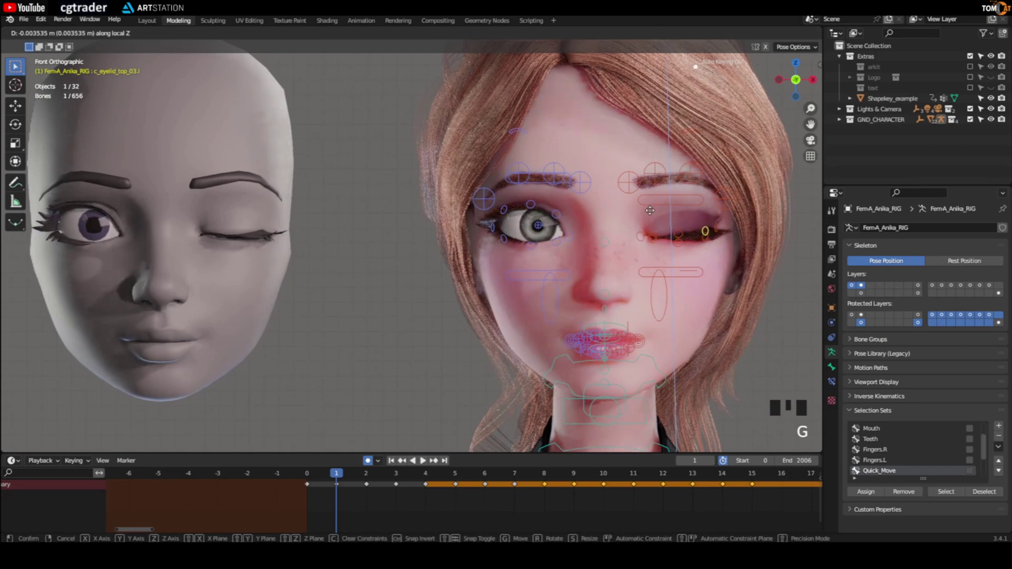
left_click(704, 238)
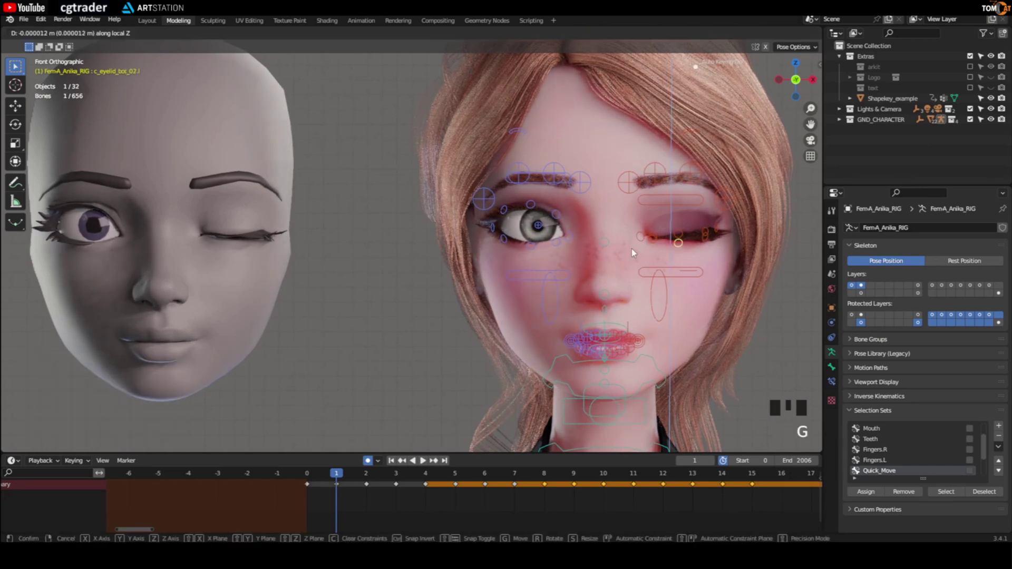
Refine the left eyelid closure by adjusting the middle control and lowering the outer upper one about 0.0011 m
left_click(680, 232)
key("g")
left_click(689, 234)
left_click(706, 231)
key("g")
left_click(706, 235)
Examine the closed left eyelid from the side and compare it with the reference head
middle_click_drag(671, 267, 388, 208)
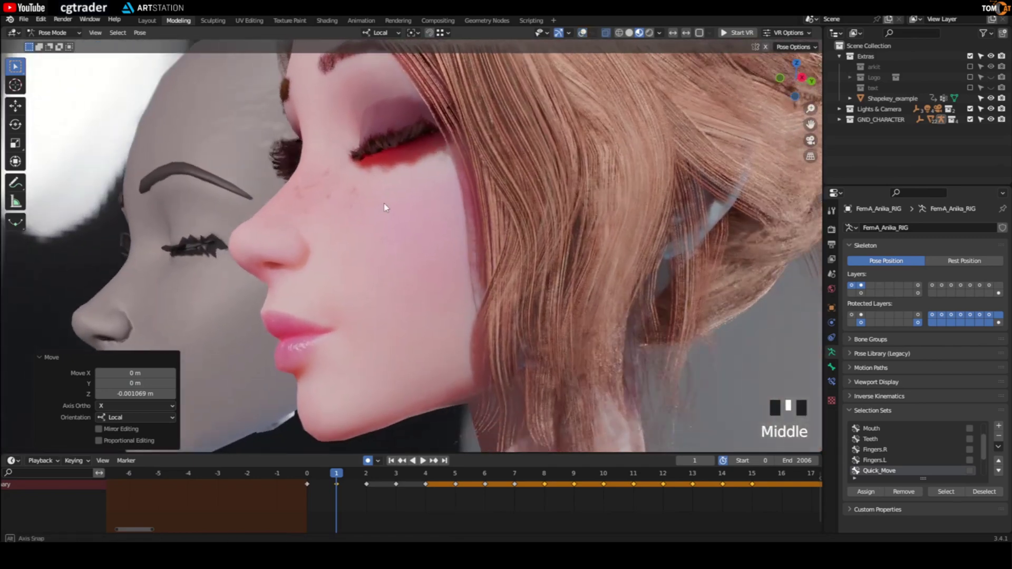
scroll(421, 217, "down", 2)
mouse_move(463, 225)
middle_mouse_down()
mouse_move(517, 237)
mouse_move(483, 226)
mouse_move(452, 239)
middle_mouse_up()
key("Insert")
scroll(452, 235, "down", 2)
left_click(349, 245)
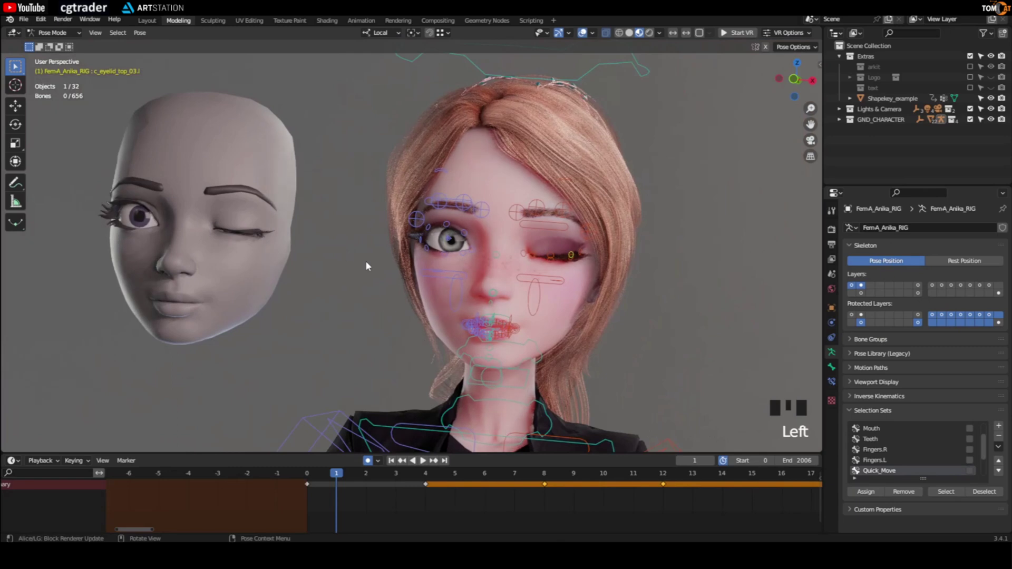
Reveal the hidden rig controls and save the file
key("alt+h")
left_click(361, 250)
middle_click_drag(362, 250, 443, 228)
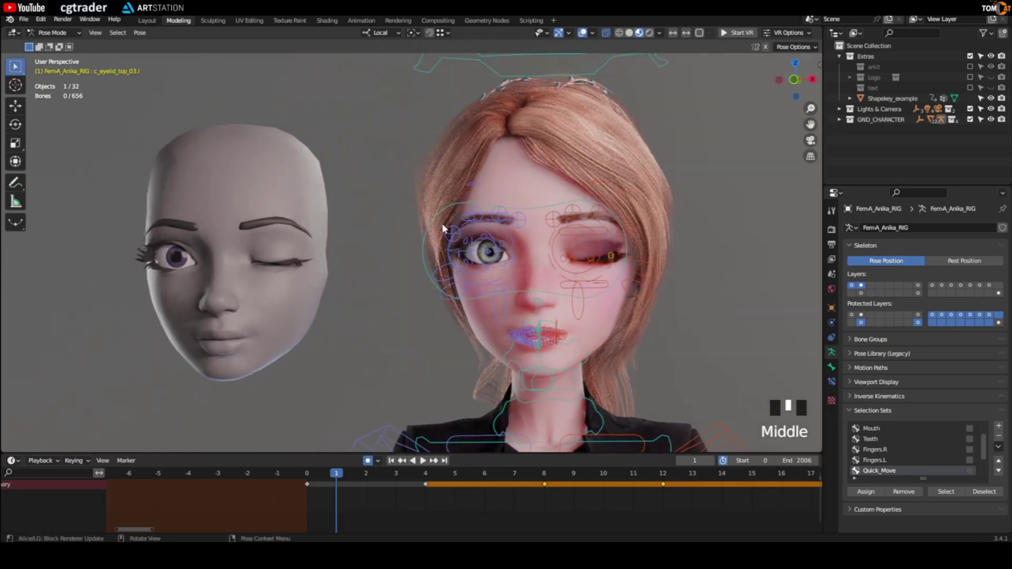
key("ctrl+s")
On frame 2, select the Shapekey_example head in Object Mode and examine its list of shape keys
key("Right")
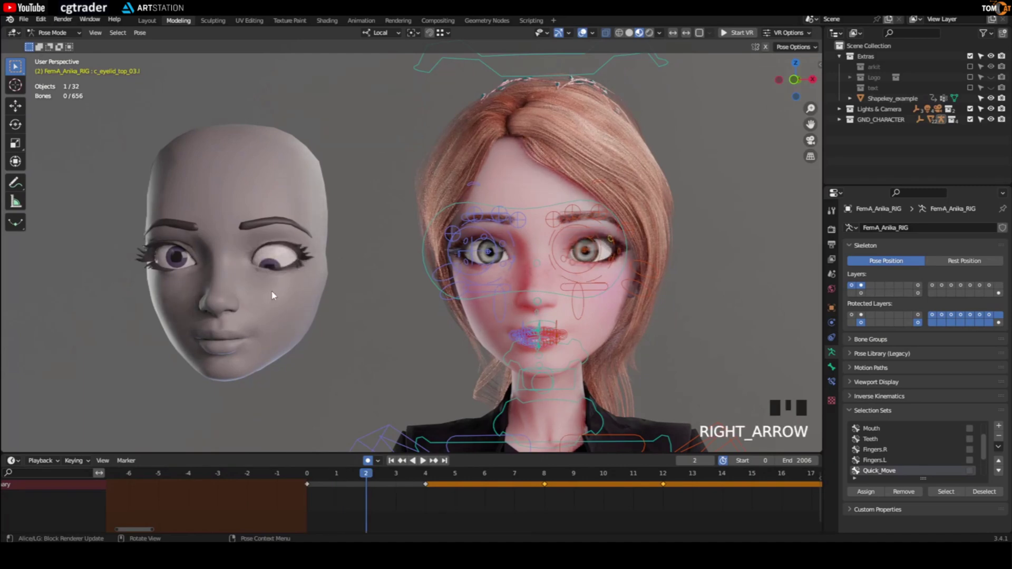
key("ctrl+Tab")
left_click(289, 302)
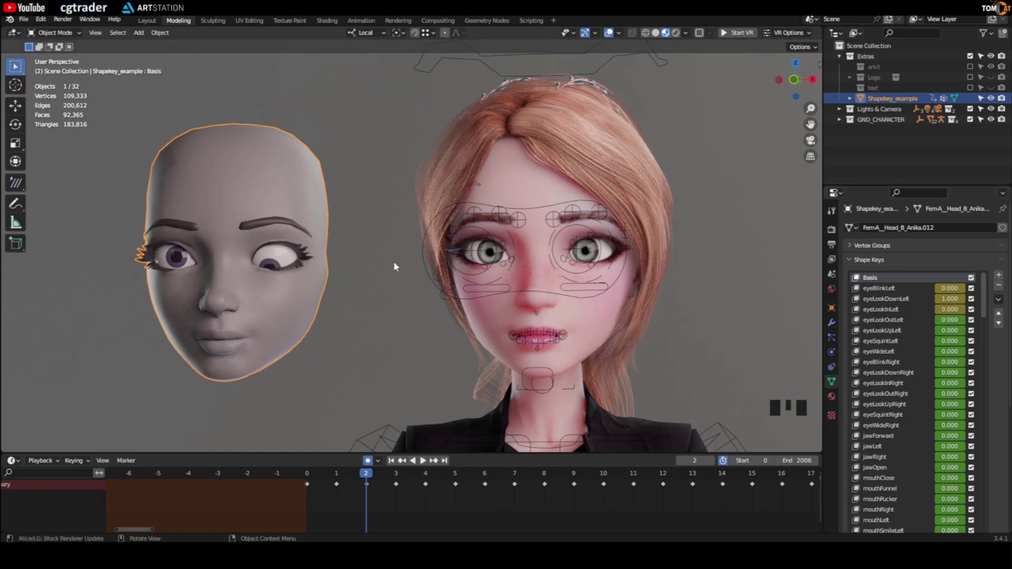
mouse_move(272, 196)
middle_mouse_down()
mouse_move(301, 214)
mouse_move(273, 207)
middle_mouse_up()
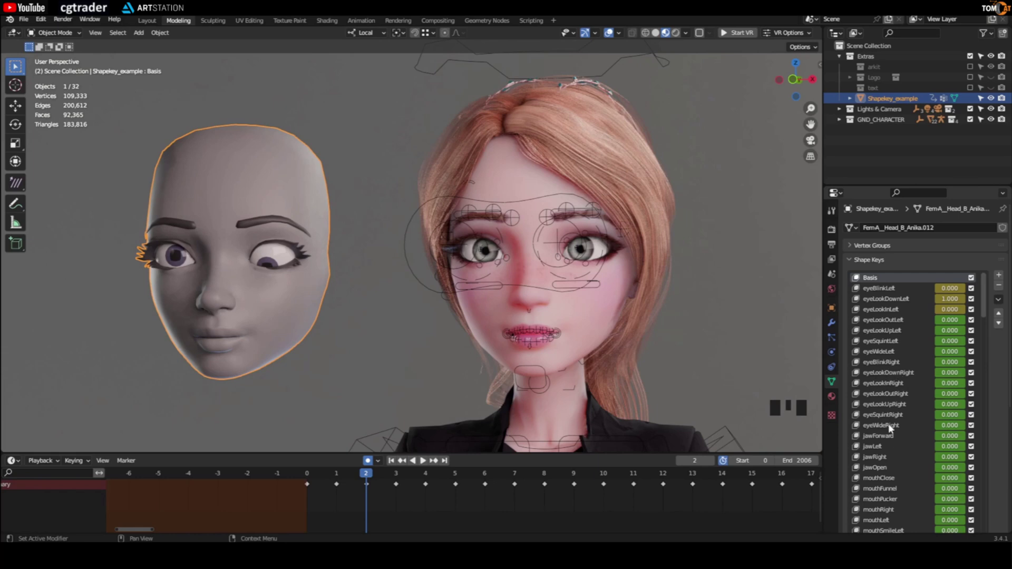
middle_click_drag(570, 259, 481, 257)
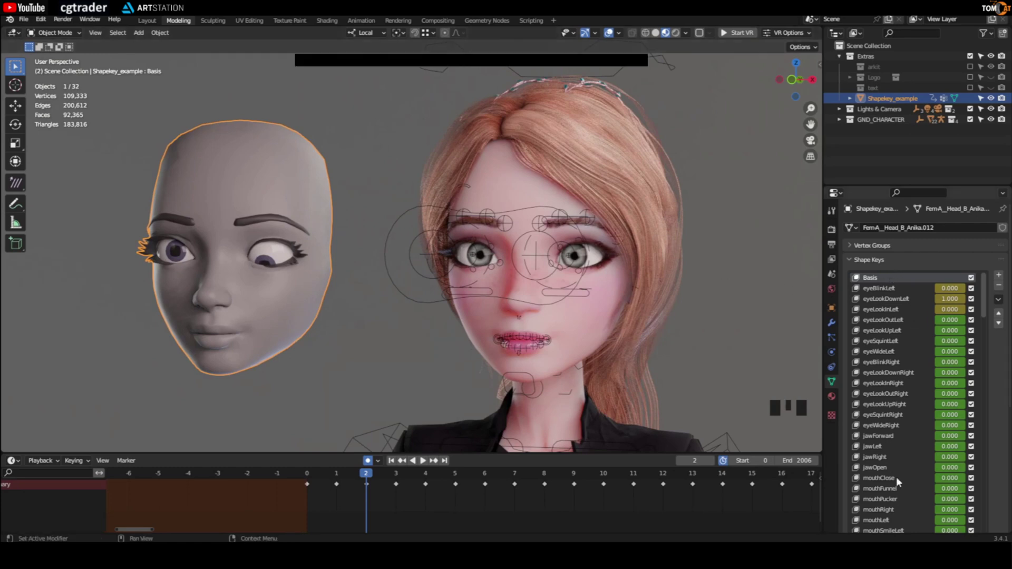
middle_click_drag(495, 297, 501, 287)
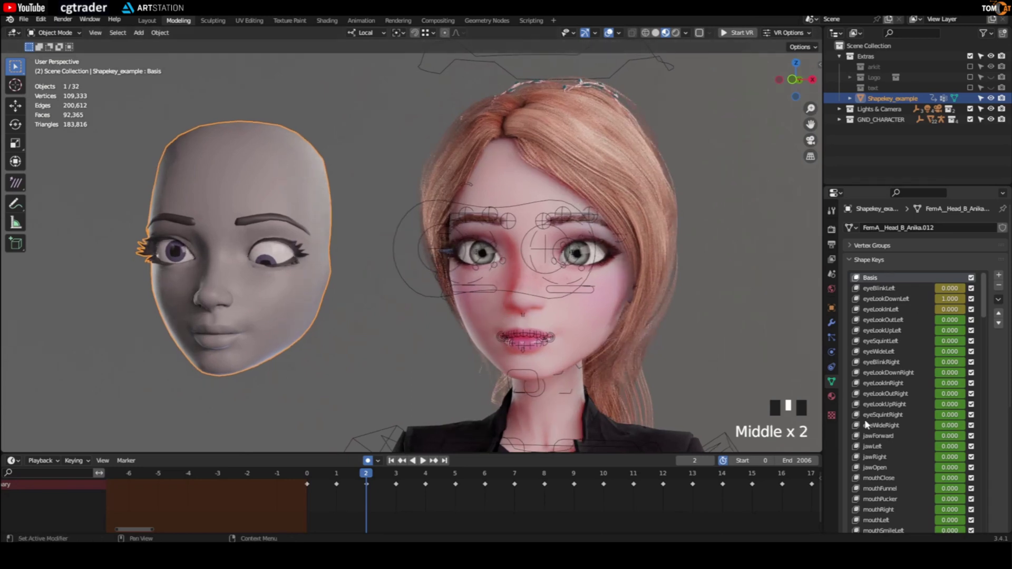
Select the FemA_Anika_RIG armature on frame 2 and switch it to Pose Mode
middle_click_drag(390, 285, 359, 282)
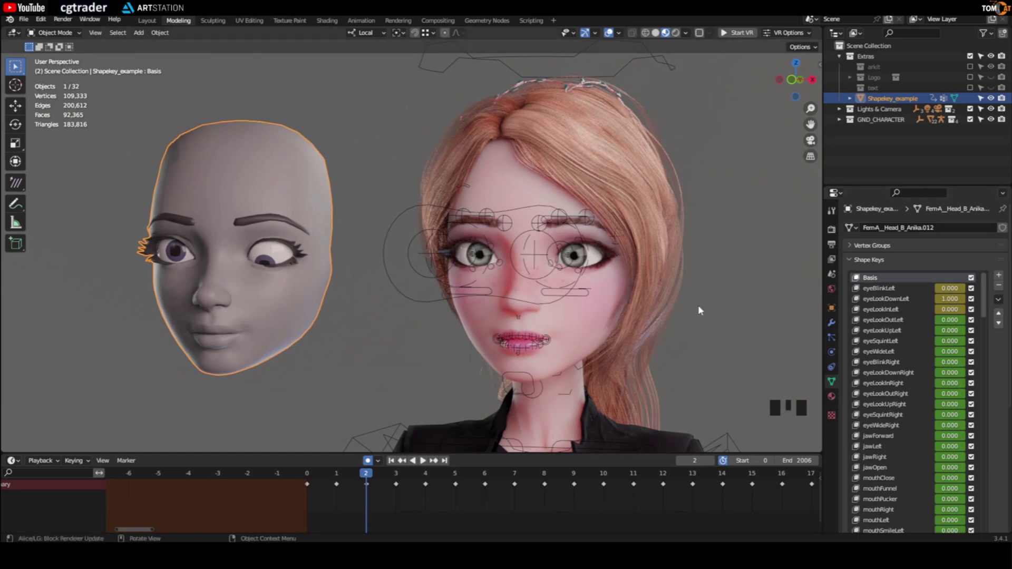
middle_click_drag(544, 274, 569, 272)
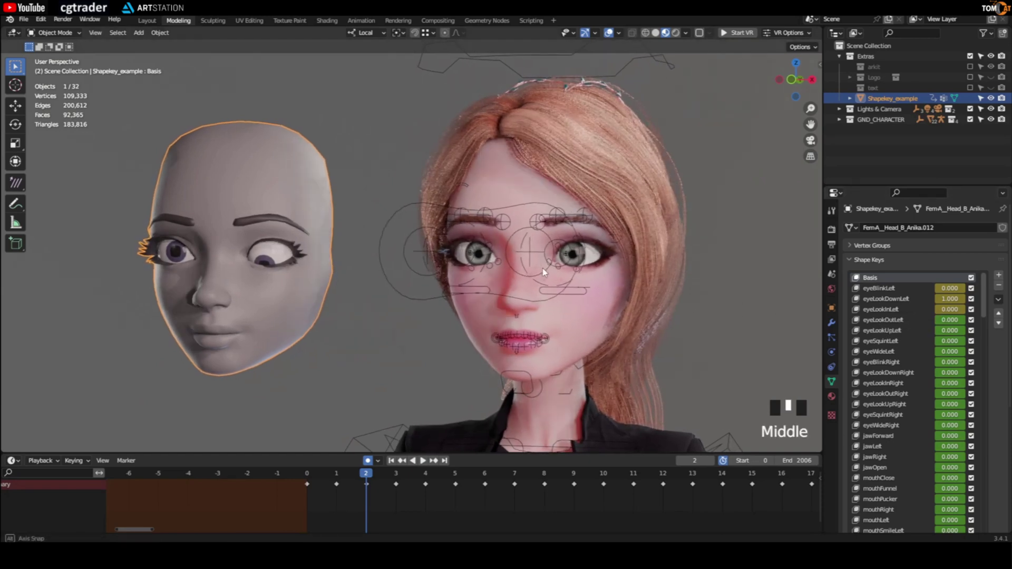
left_click(583, 228)
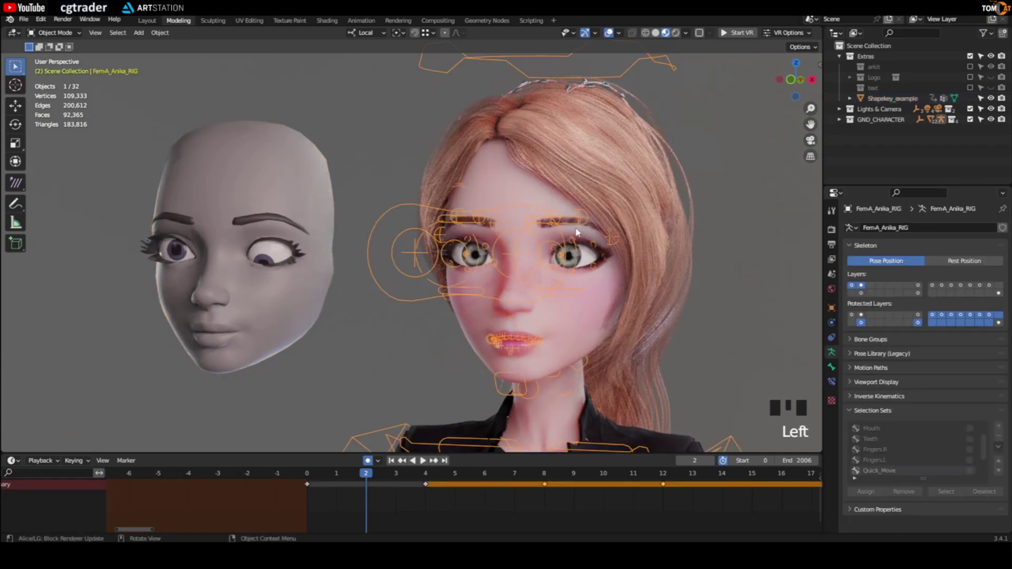
key("ctrl+Tab")
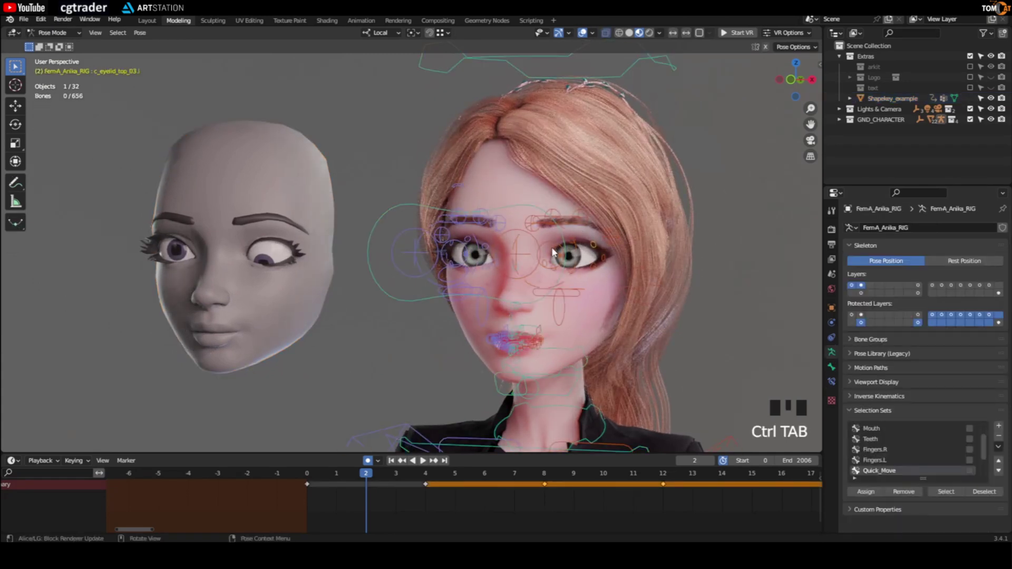
In front view on frame 2, lower the left eye target about 0.148 m for the look-down pose and compare with frame 1
middle_click_drag(510, 273, 442, 280)
left_click(420, 278)
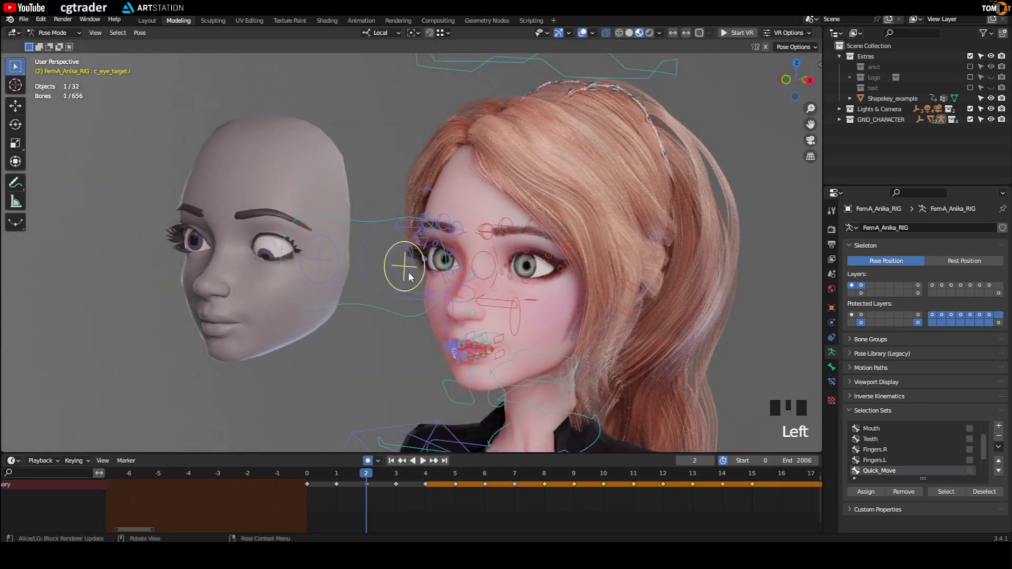
key("g")
middle_click(394, 285)
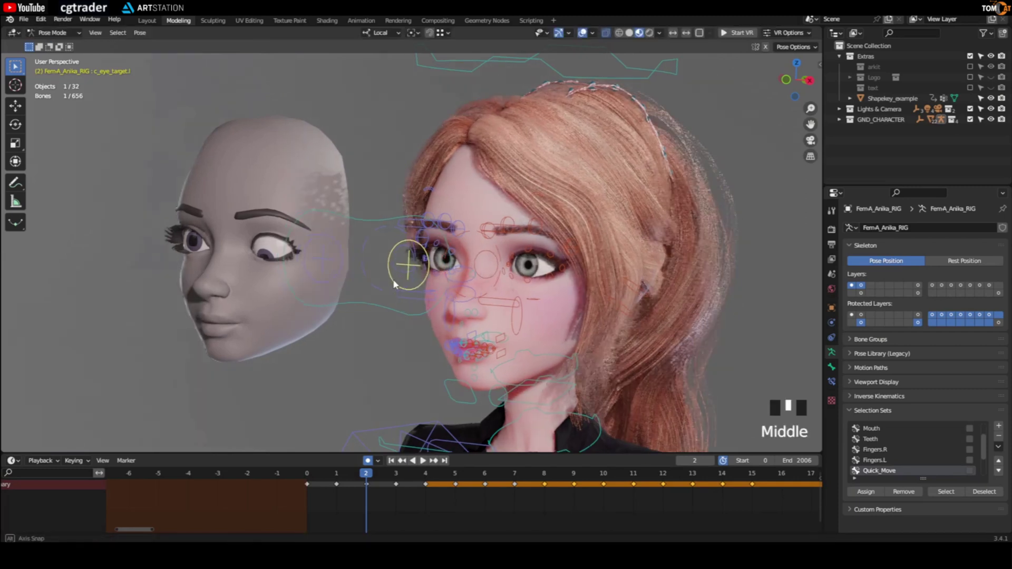
middle_click_drag(395, 284, 418, 241, "alt")
left_click(418, 241)
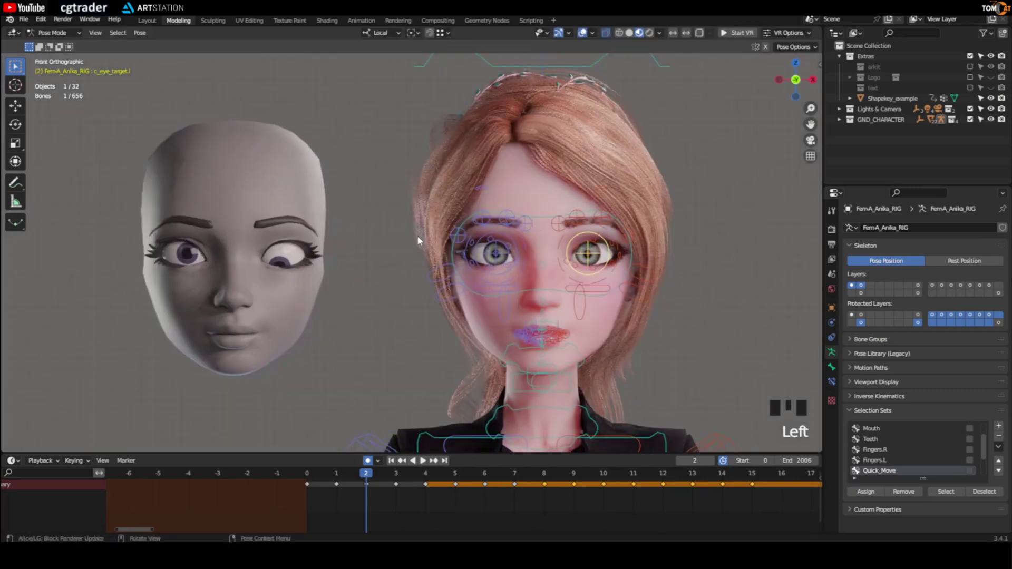
scroll(417, 230, "up", 2)
scroll(413, 227, "down", 2)
scroll(411, 227, "up", 1)
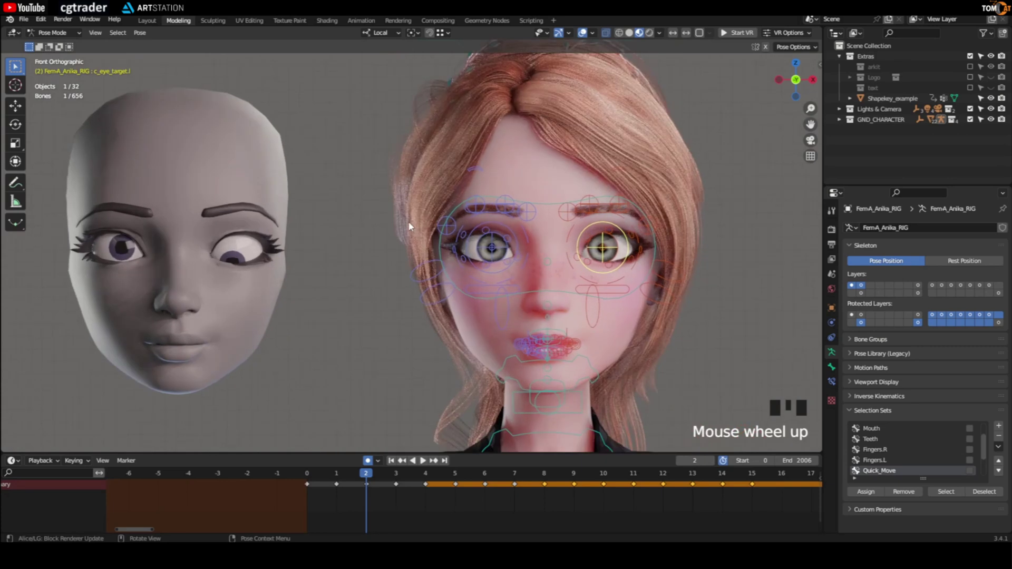
key("g")
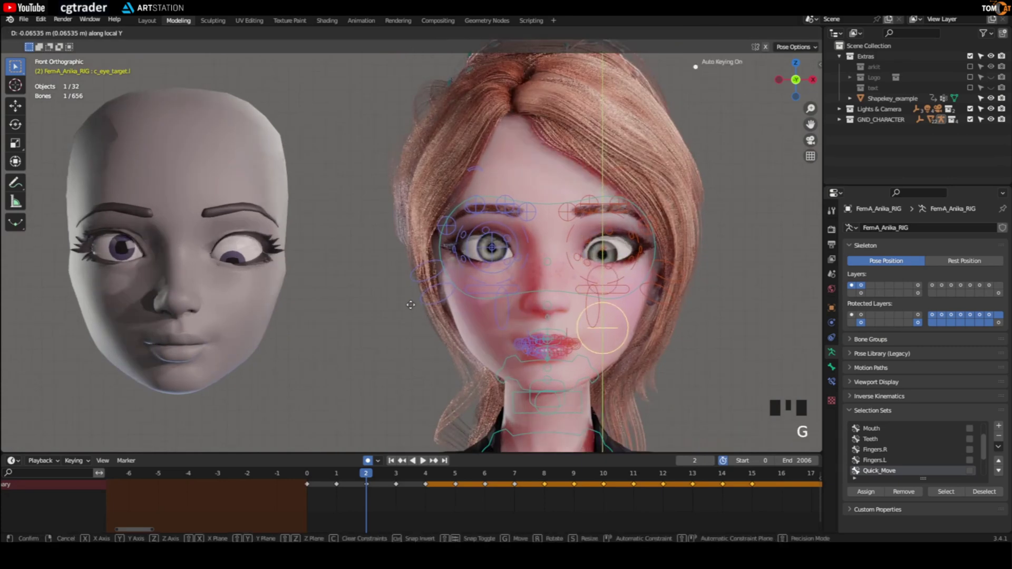
left_click(429, 404)
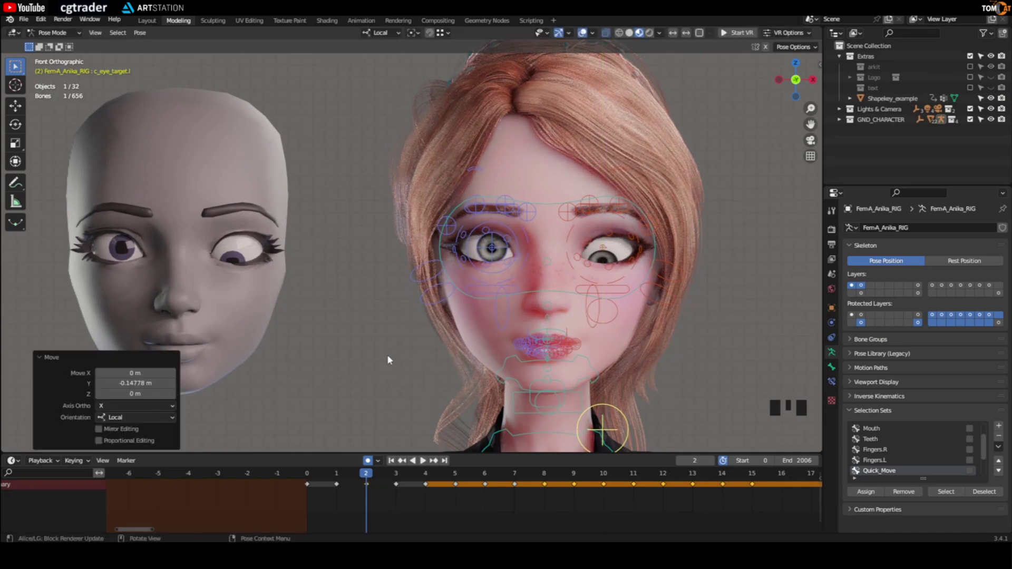
key("Left")
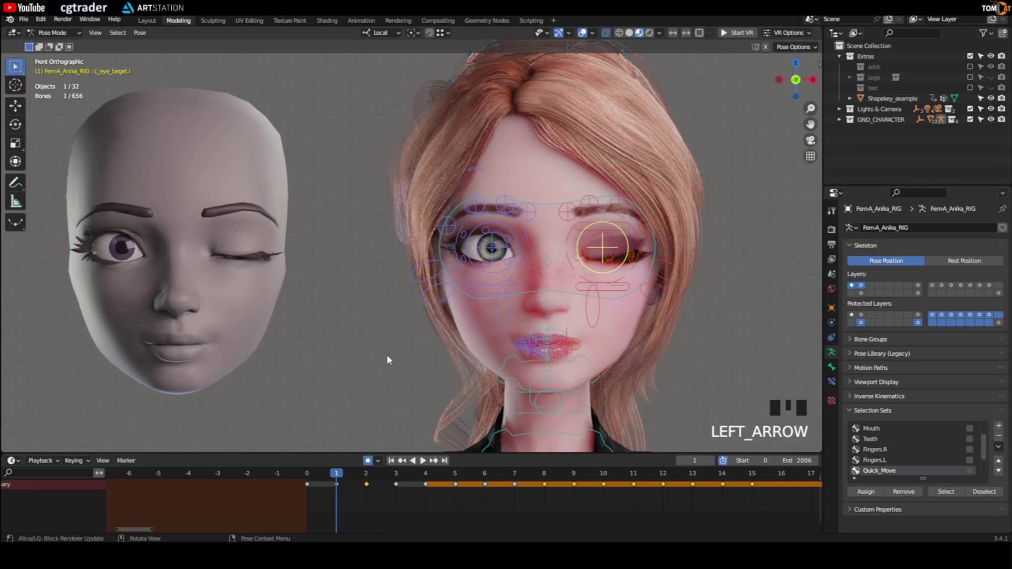
key("Right")
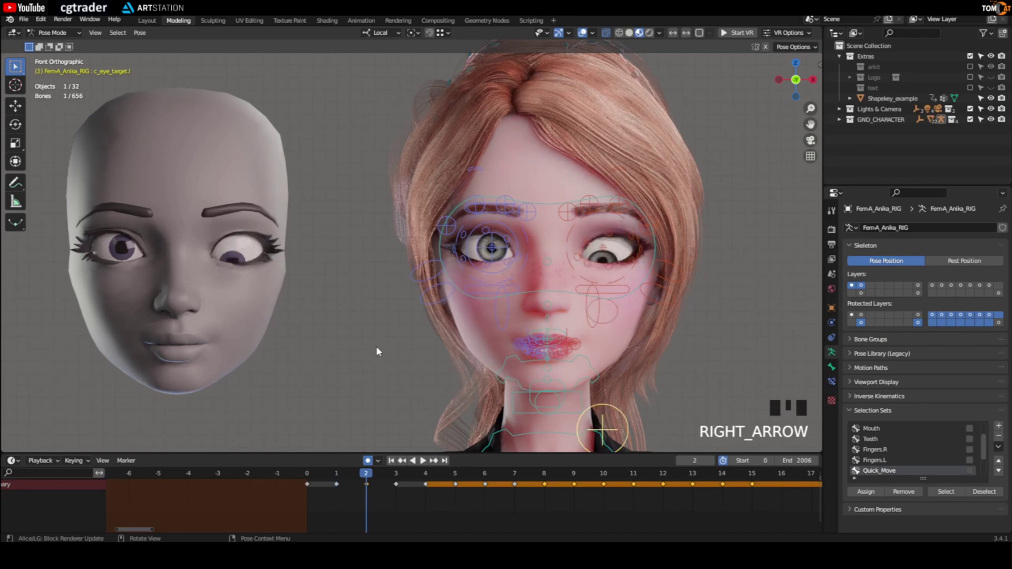
On frame 3, move the left eye target about 0.082 m towards the nose for the look-in pose
key("ctrl+Tab")
key("Right")
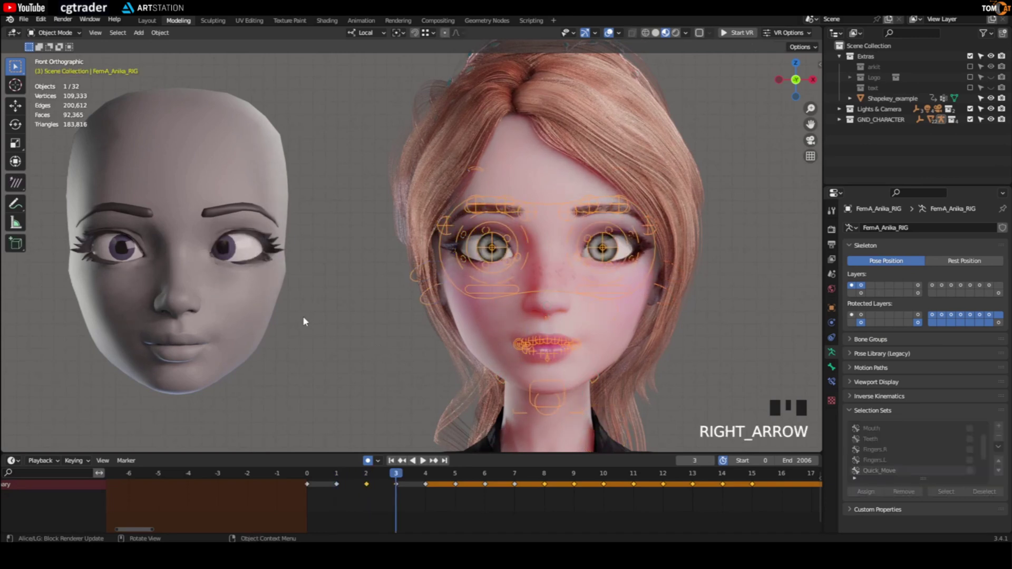
key("ctrl+Tab")
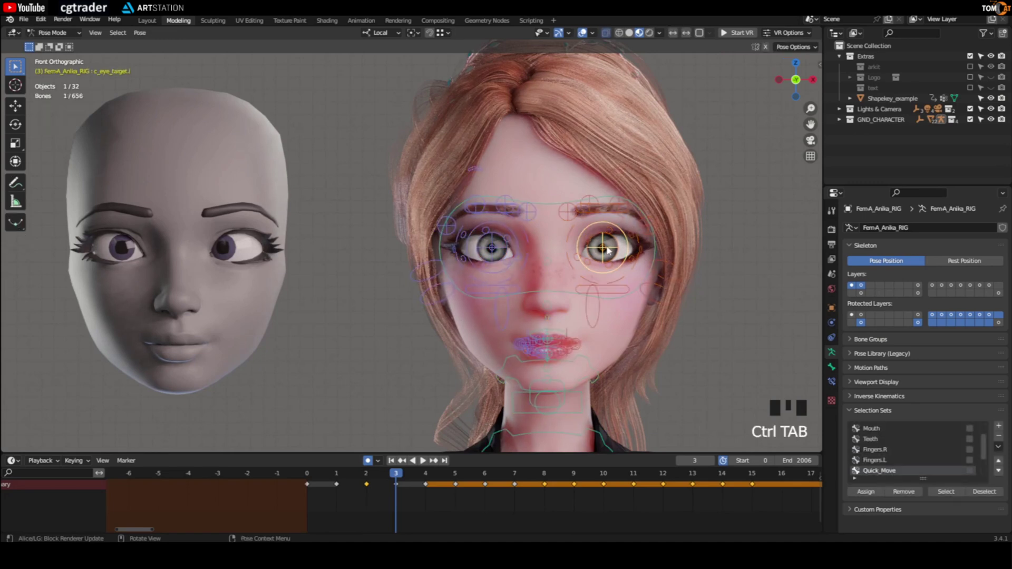
key("g")
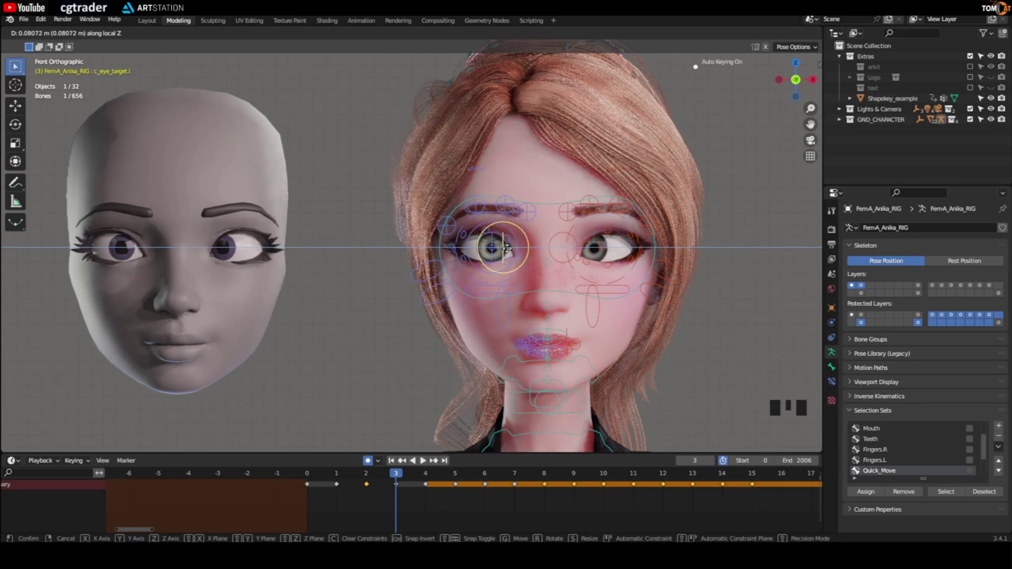
left_click(505, 249)
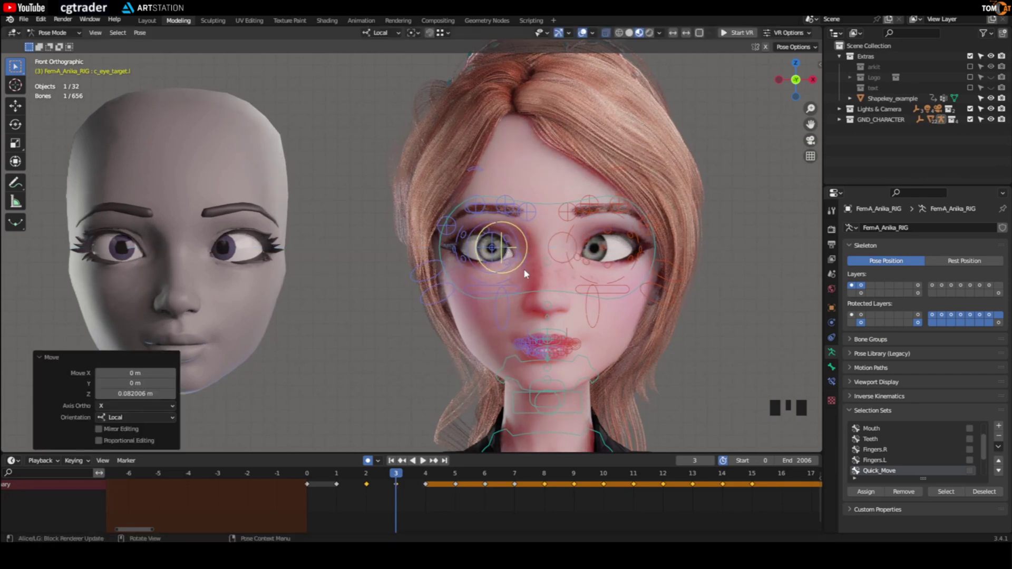
On frame 4, move the left eye target outward, away from the nose, for the look-out pose
key("Right")
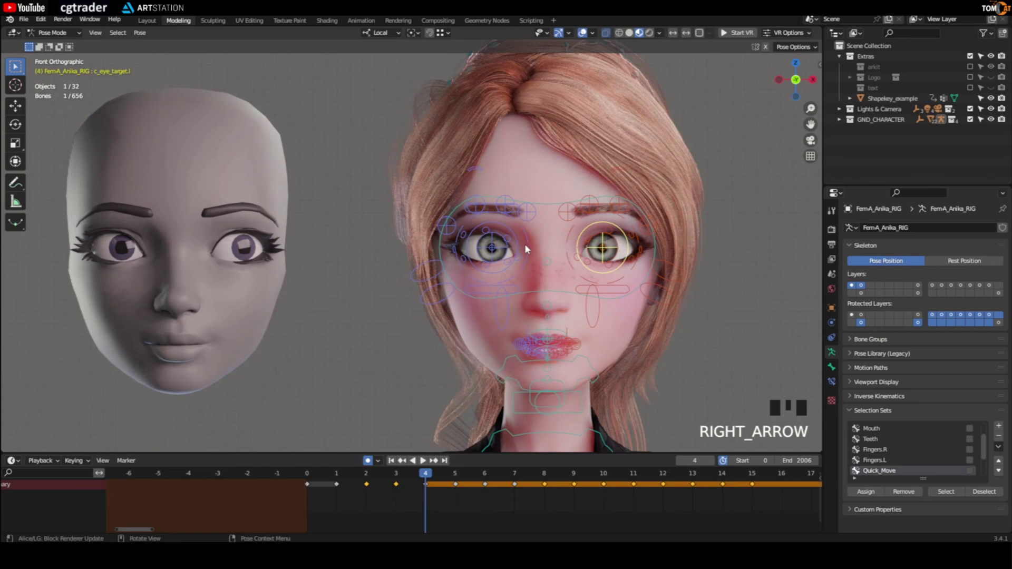
key("g")
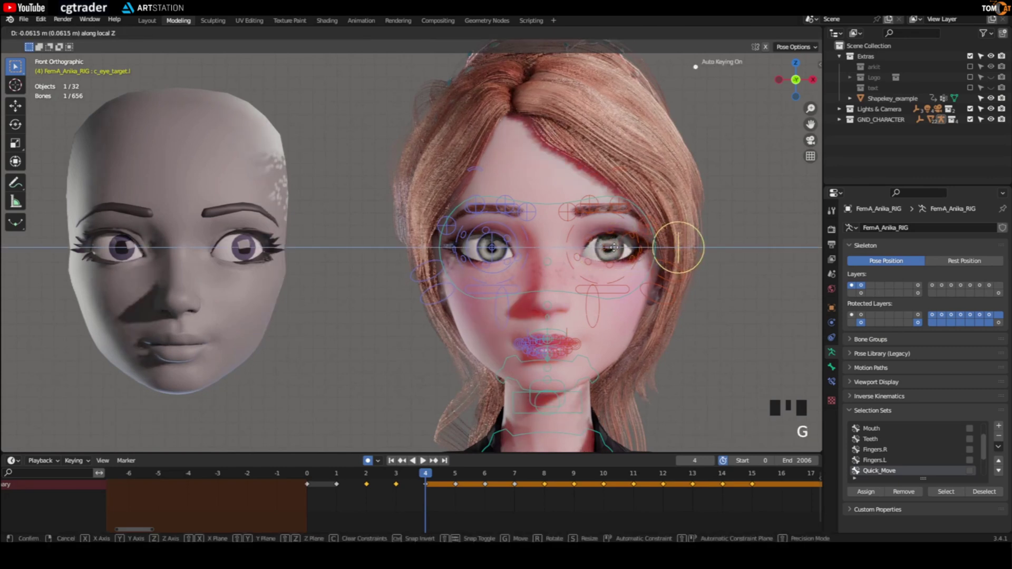
left_click(654, 244)
On frame 5, raise the left eye target above the brow for the look-up pose
key("Right")
key("g")
left_click(392, 264)
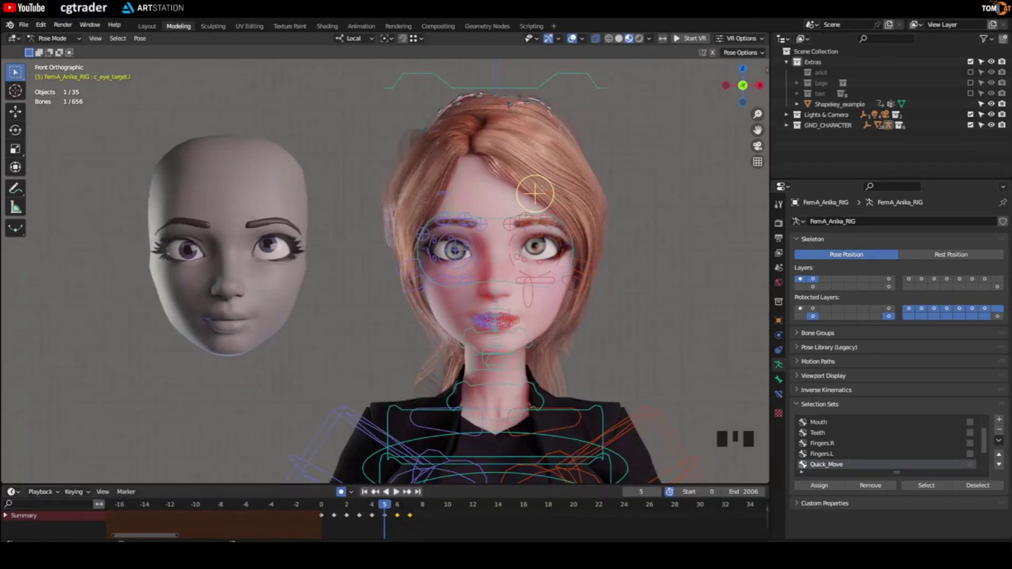
left_click(353, 194)
On frame 6, raise the left eye's middle lower eyelid control to start the squint pose
middle_click_drag(352, 194, 562, 271, "shift")
scroll(562, 270, "down", 1)
left_click(627, 285)
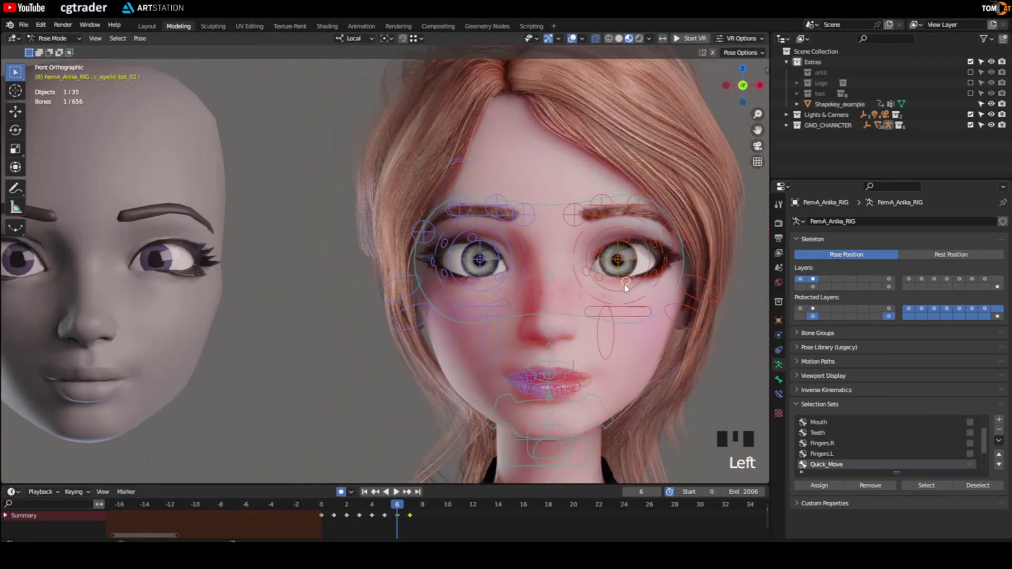
key("g")
key("z")
left_click(625, 275)
Raise the left eye's inner lower eyelid control slightly and check the squint with the overlays hidden
left_click(599, 278)
key("g")
key("z")
left_click(597, 276)
key("Insert")
key("Insert")
On frame 7, raise the left eye's main upper eyelid control for the wide-eye pose
key("Right")
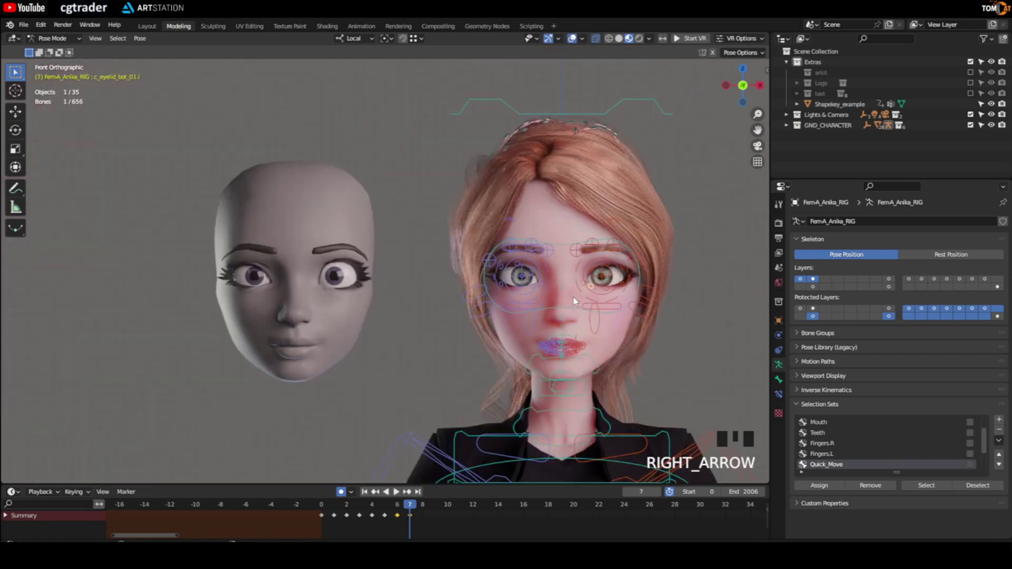
middle_click_drag(432, 293, 450, 301, "shift")
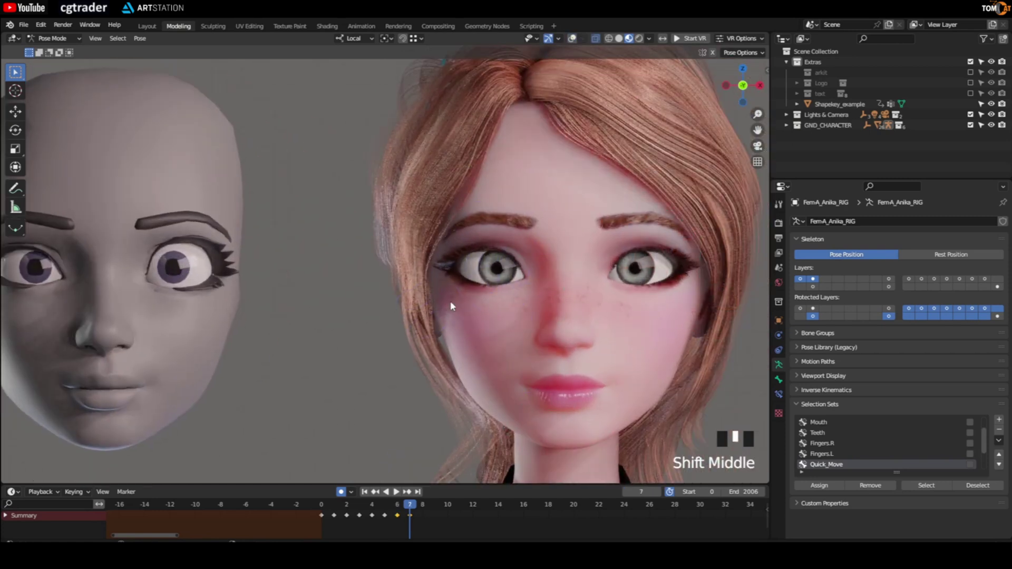
left_click(635, 214)
key("g")
key("z")
left_click(576, 244)
Adjust the left eye's main lower eyelid control vertically for the wide-eye pose and check it without overlays
left_click(635, 320)
key("g")
key("z")
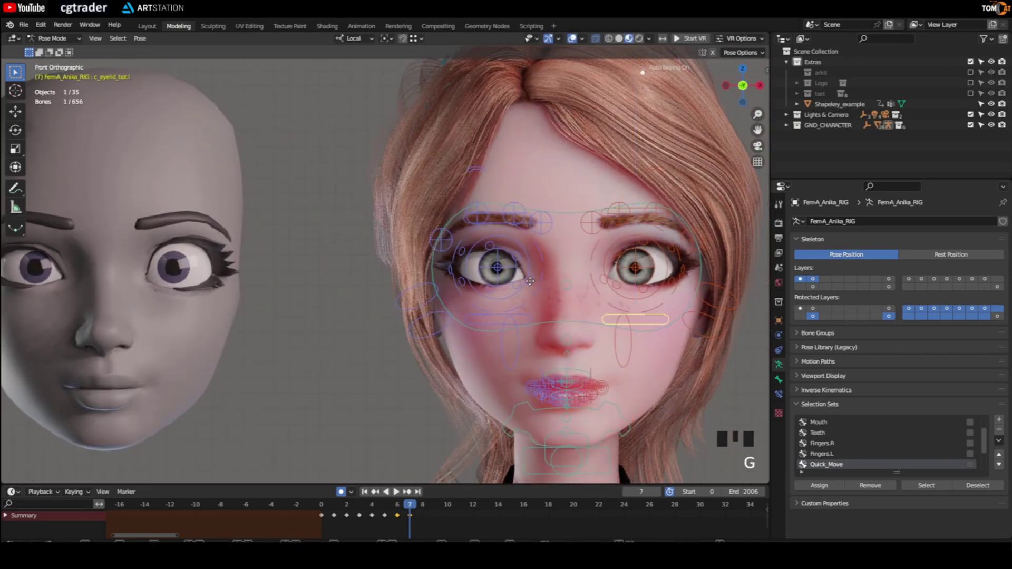
left_click(634, 314)
key("Insert")
key("Insert")
Raise the left eye's inner upper eyelid control slightly to refine the wide-eye shape
left_click(617, 251)
key("g")
key("z")
left_click(616, 248)
Select all rig controls, keyframe the wide-eye pose on frame 7 and check it without overlays
key("a")
key("i")
left_click(390, 254)
key("Insert")
key("Insert")
Go through frames 6 to 9 and compare the reference head's left-eye and right-eye poses with the character
key("Right")
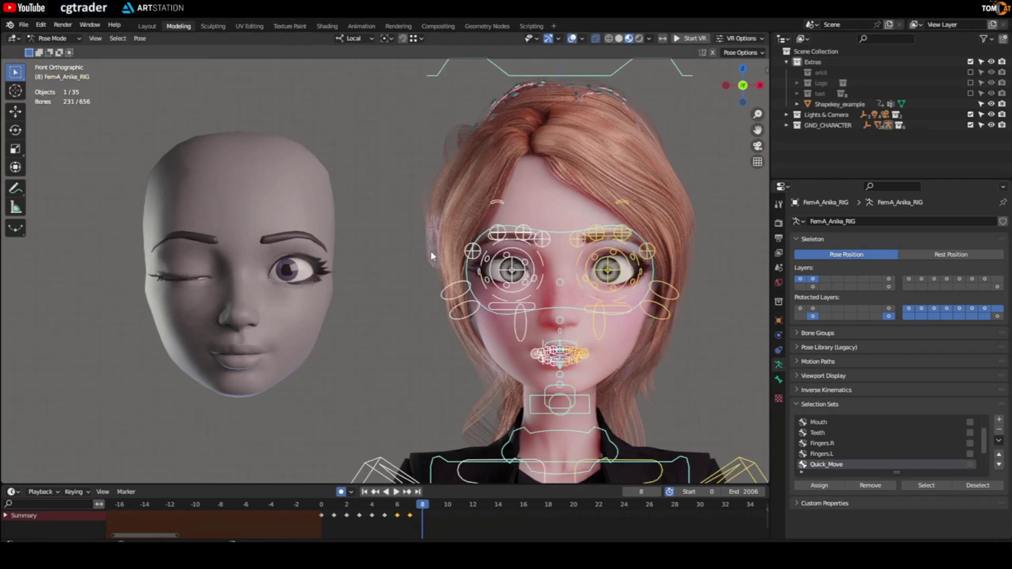
key("Left")
key("Insert")
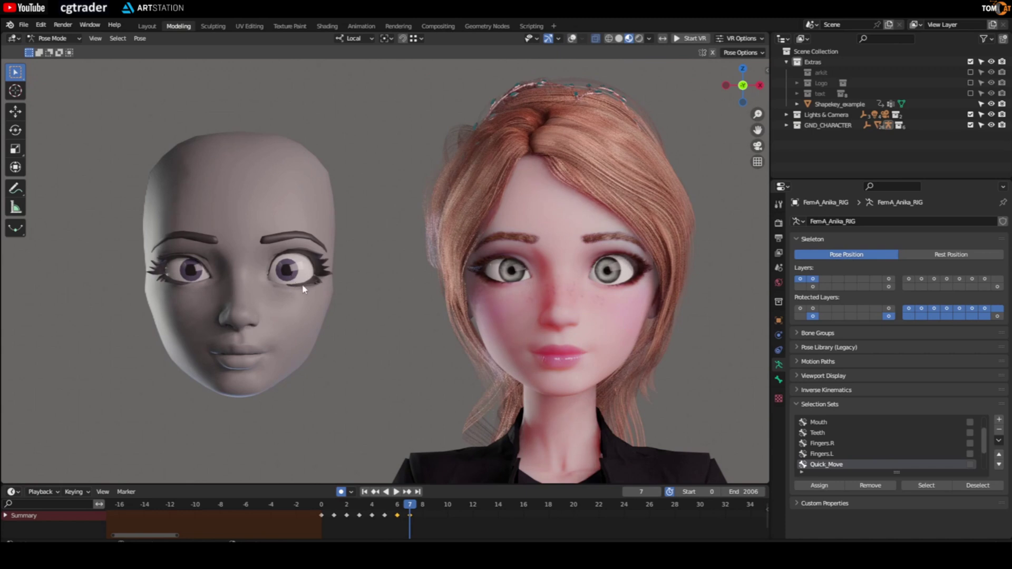
key("Left")
key("Right")
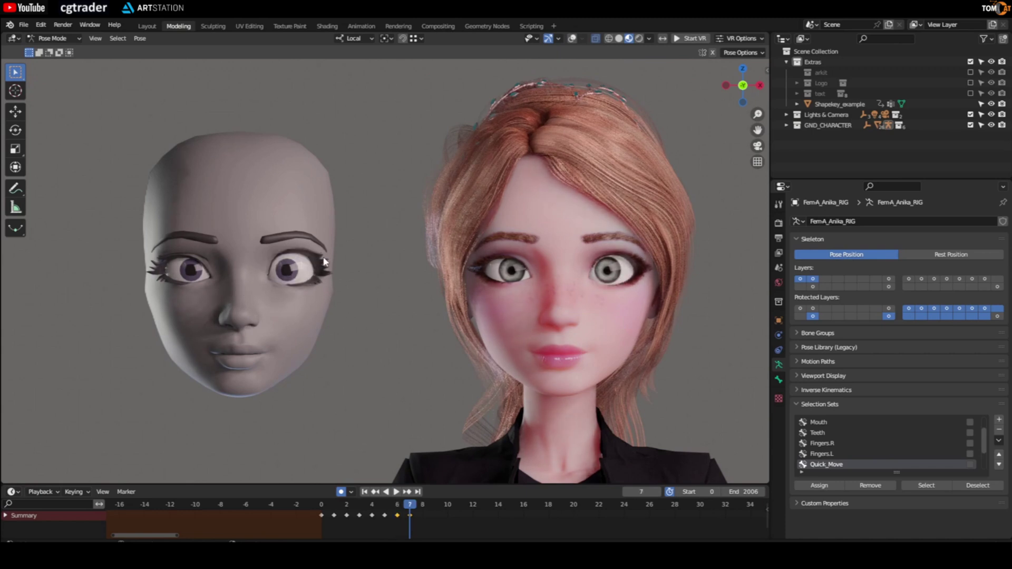
key("Right")
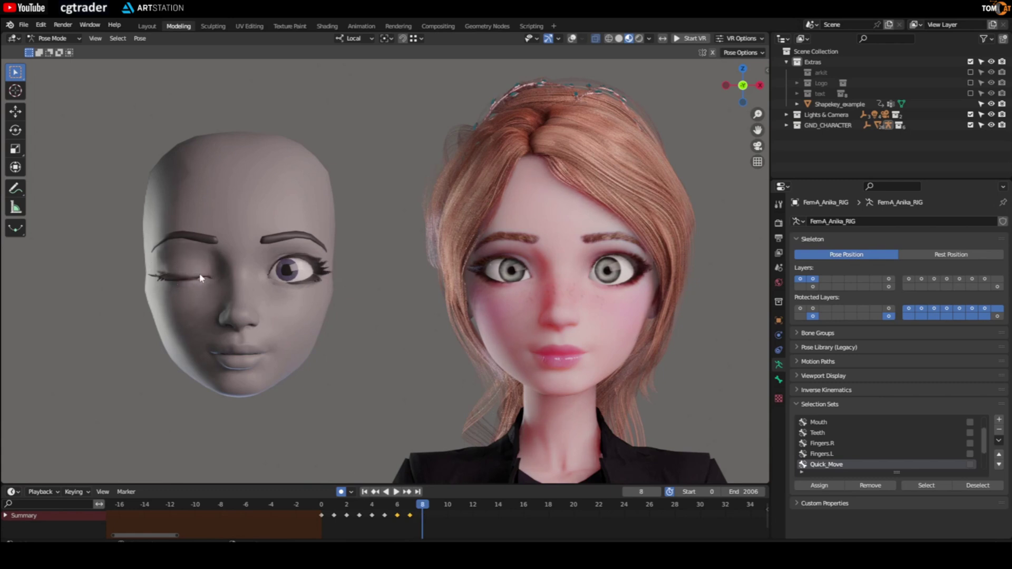
key("Right")
key("Left")
key("Left")
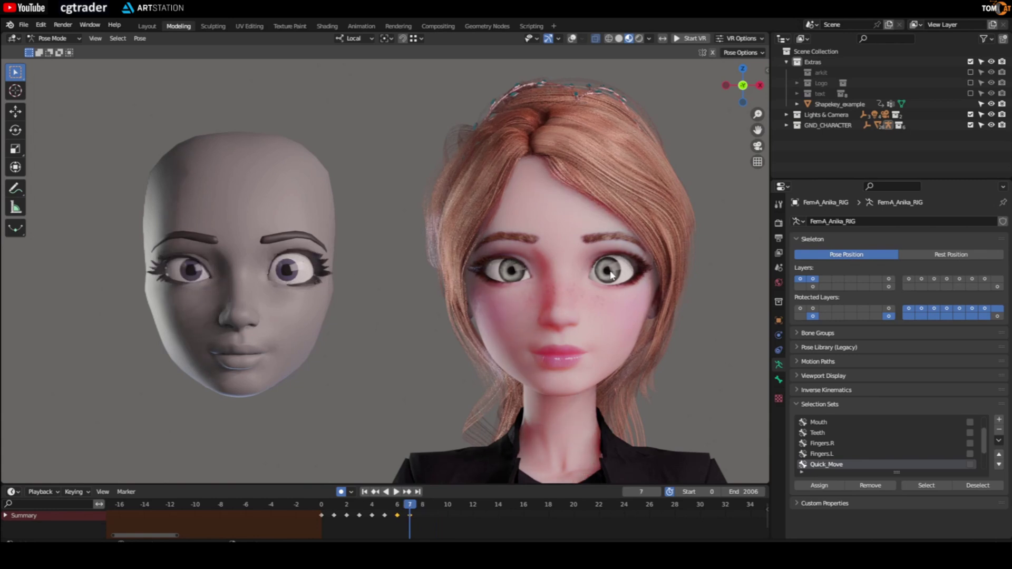
key("shift+alt+z")
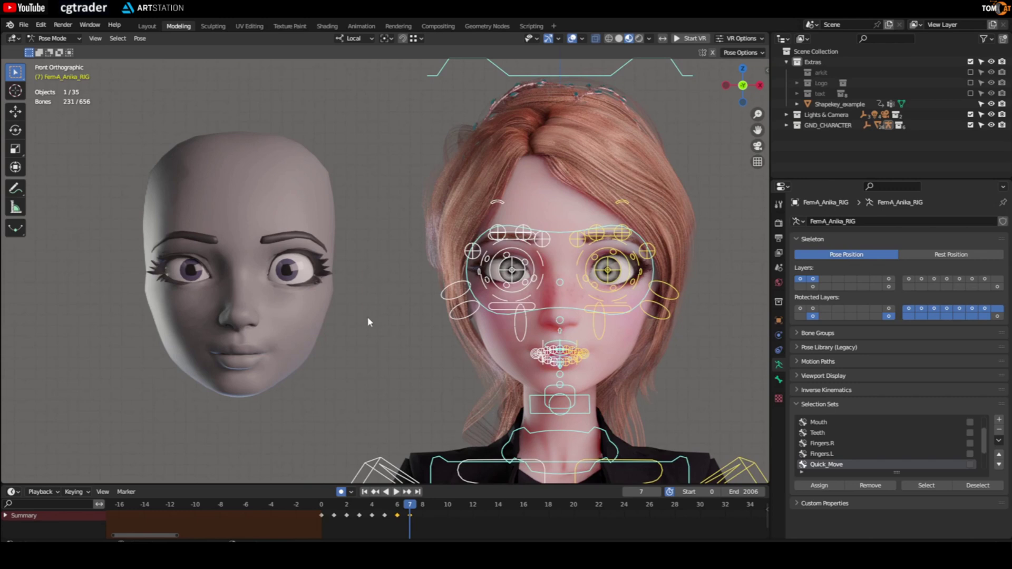
Add a timeline marker on frame 8, where the right-eye poses begin
key("Right")
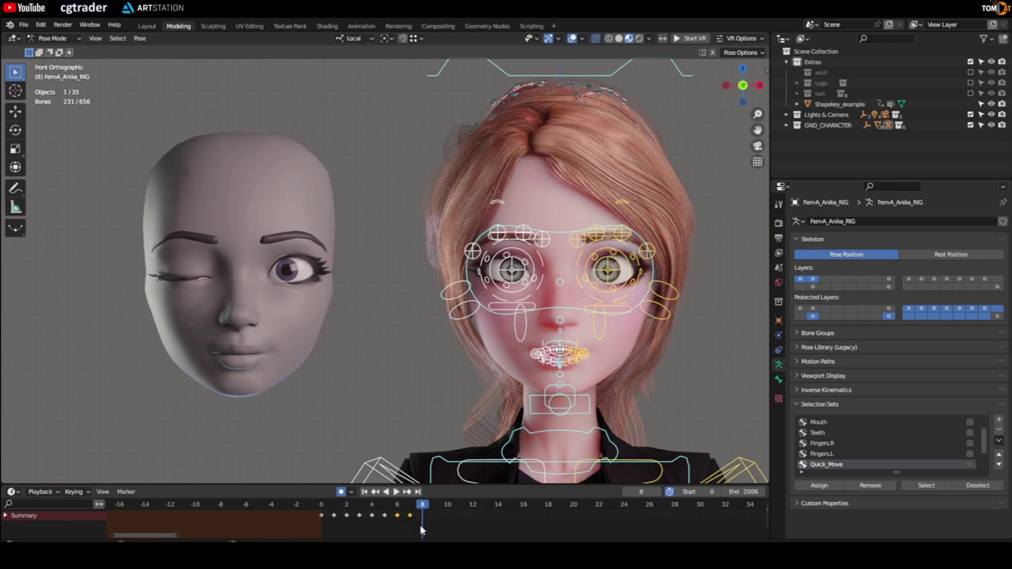
key("shift+alt+z")
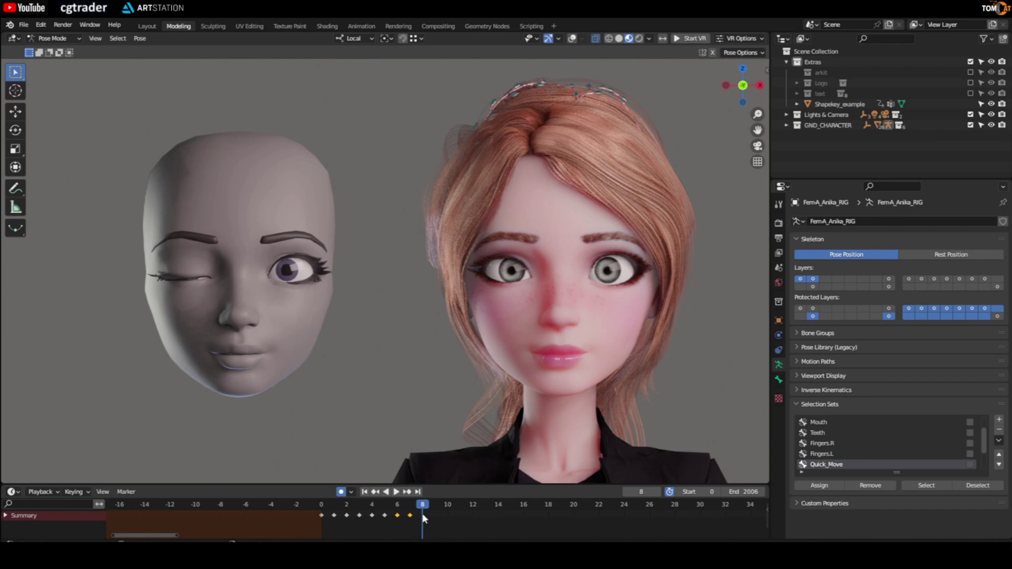
key("m")
key("shift+alt+z")
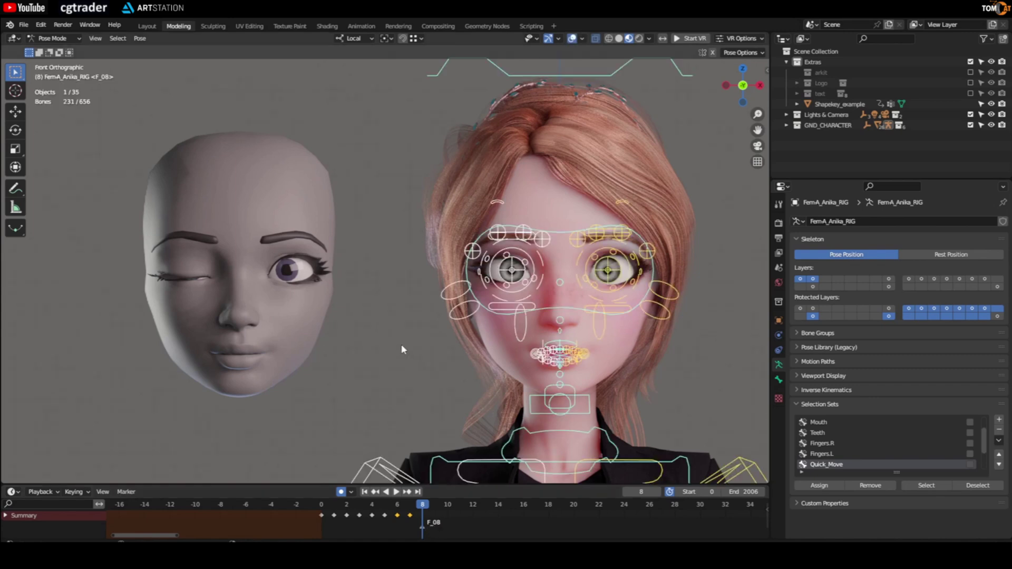
Enlarge the timeline area and select all rig controls so that their keyframes are listed
key("alt+a")
key("a")
left_click_drag(326, 484, 322, 464)
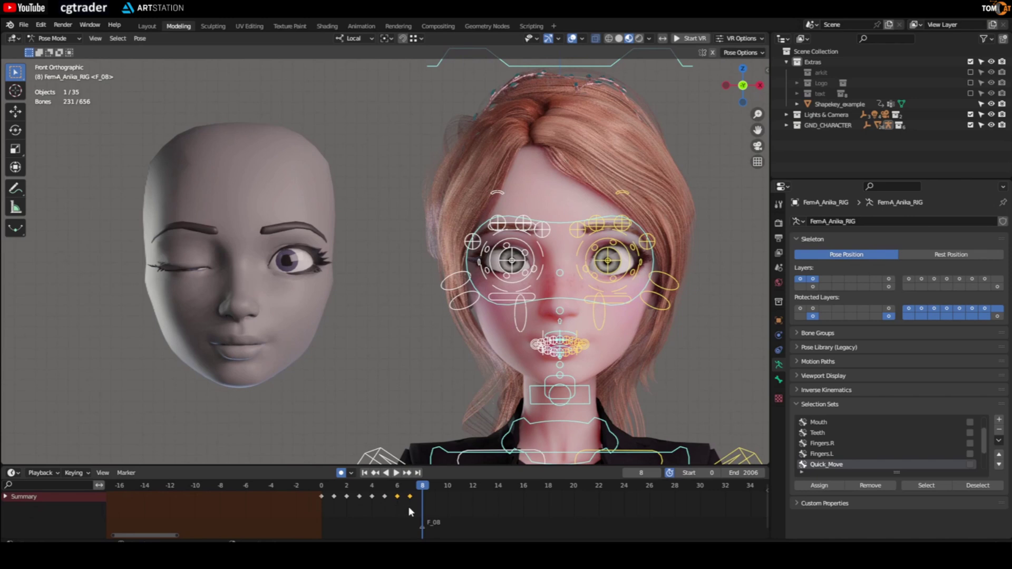
left_click(405, 359)
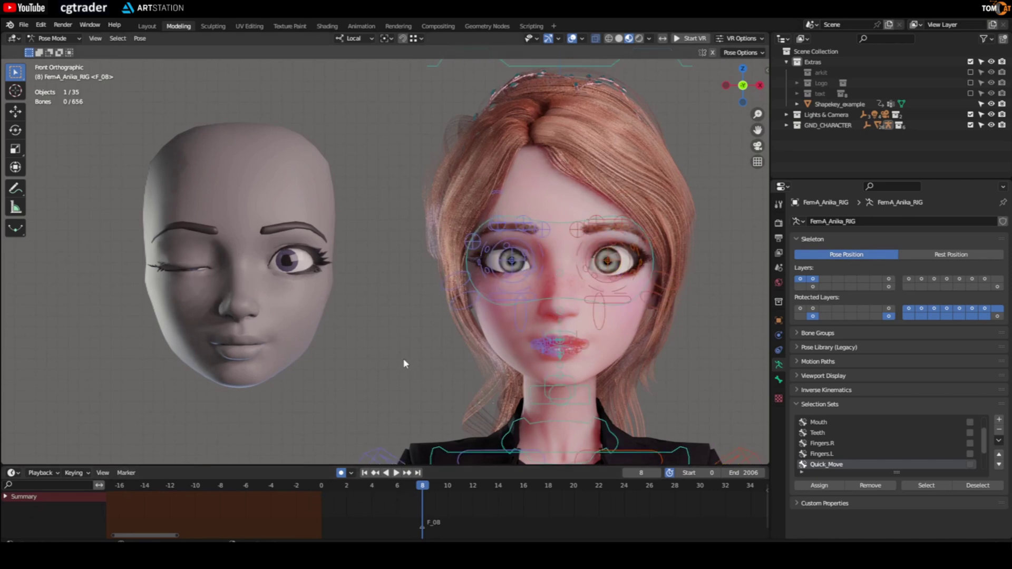
key("a")
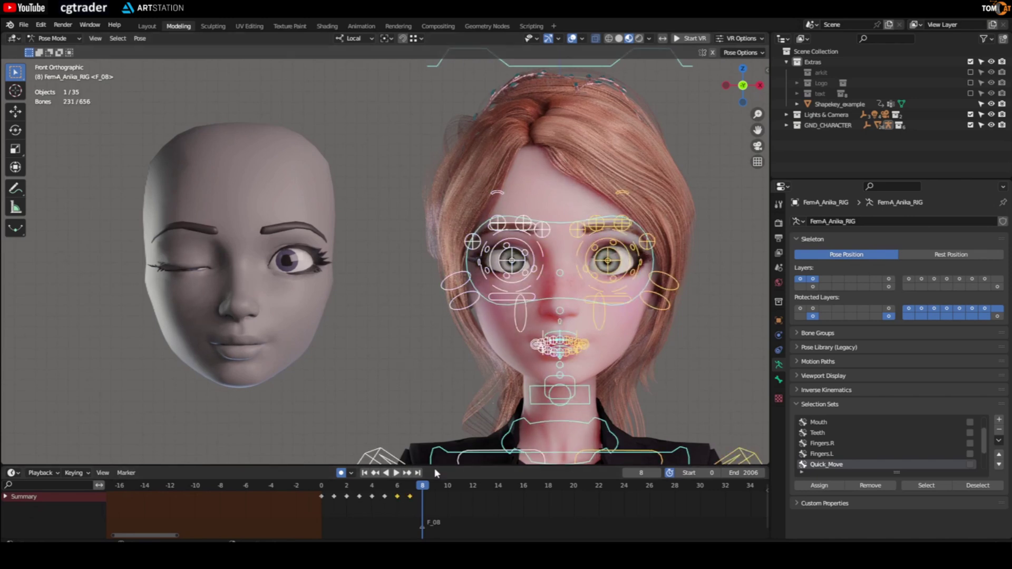
Duplicate the left-eye keyframes of frames 1 to 7 onto frames 8 to 14
left_click_drag(412, 504, 330, 497)
left_click(334, 487)
key("space")
key("Escape")
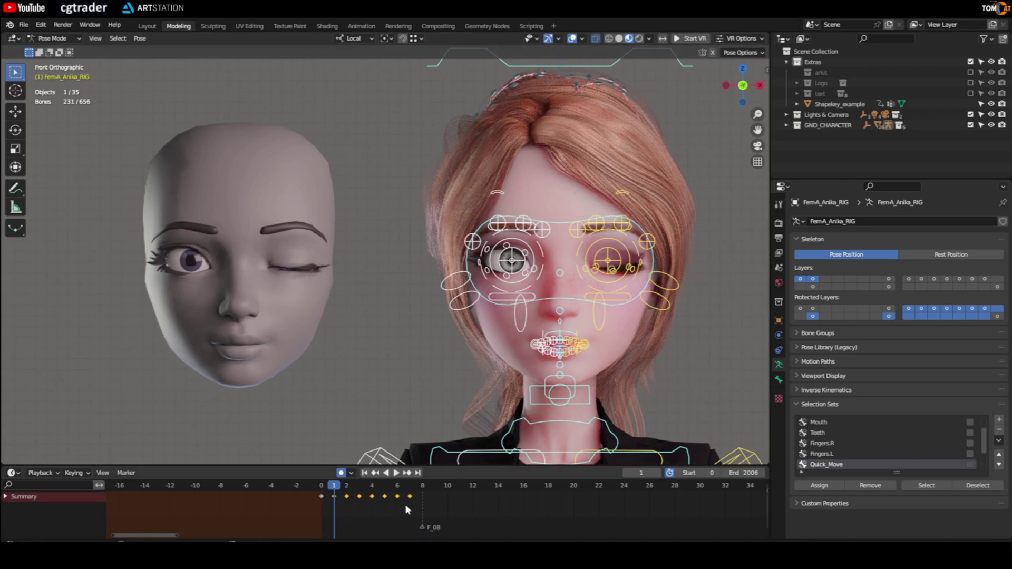
key("shift+d")
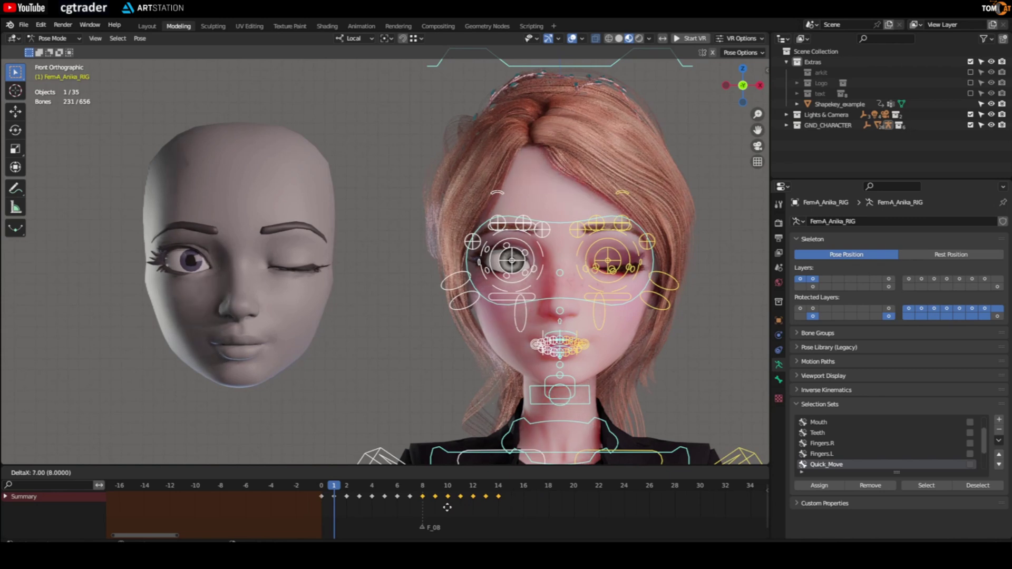
left_click(459, 515)
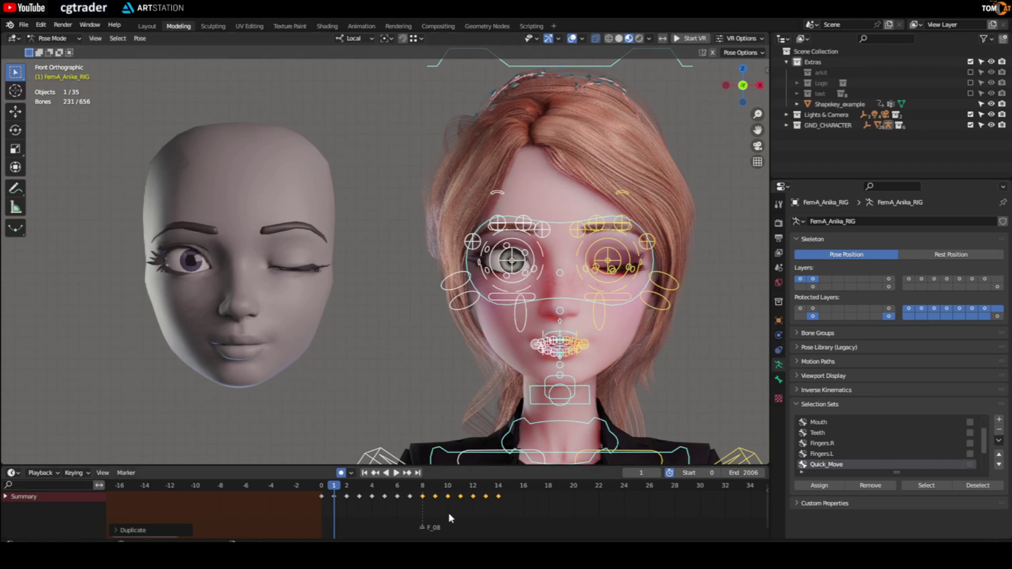
key("space")
key("Escape")
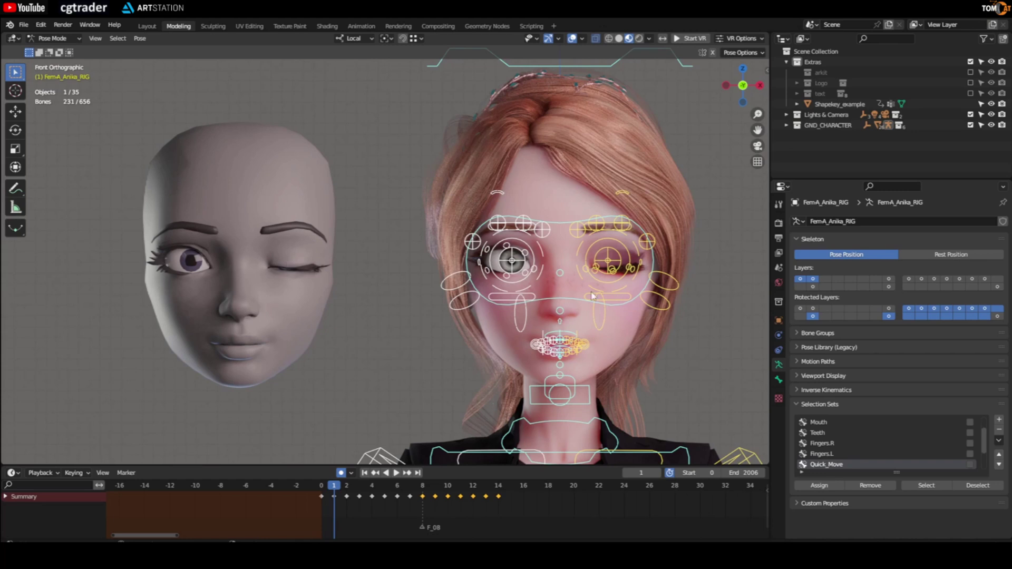
On frame 8, copy the blink pose, paste it X-flipped onto the right eye and check it without overlays
key("space")
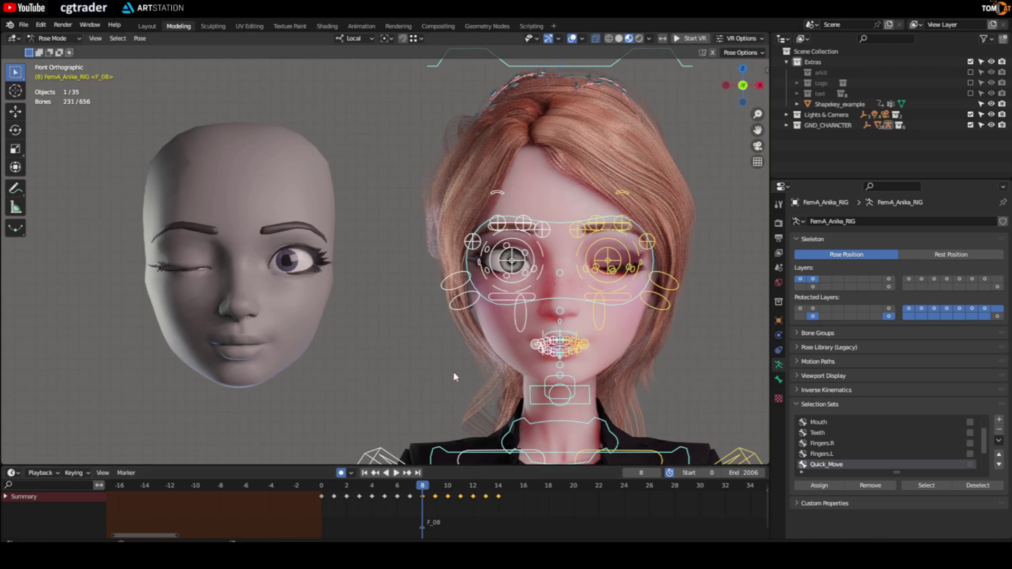
key("Right")
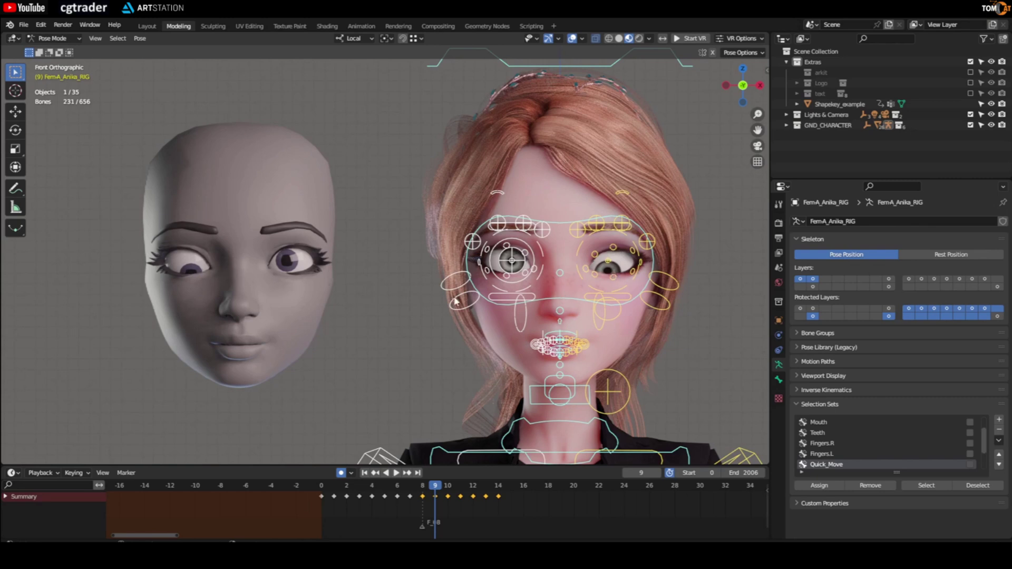
key("Left")
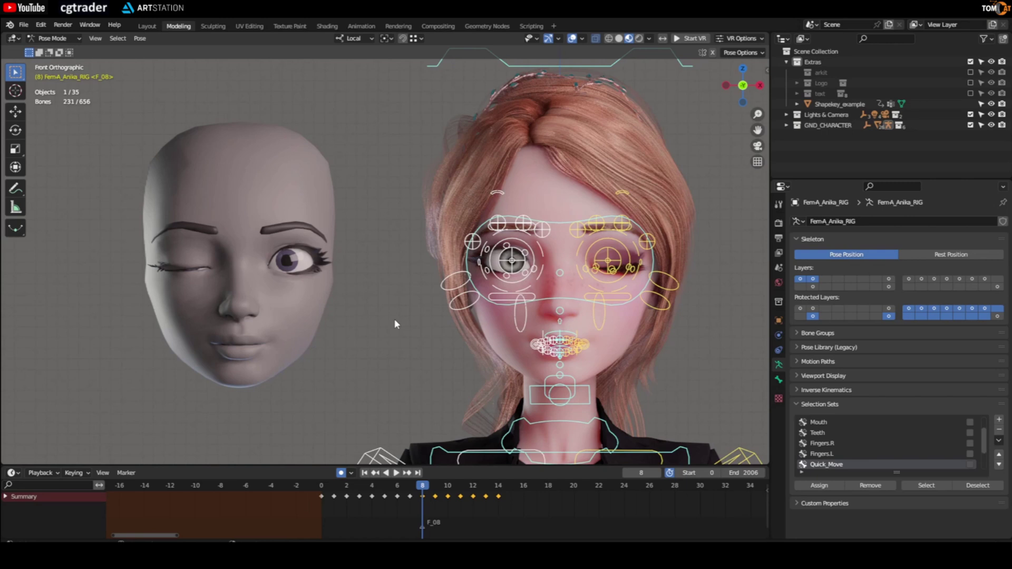
right_click(381, 279)
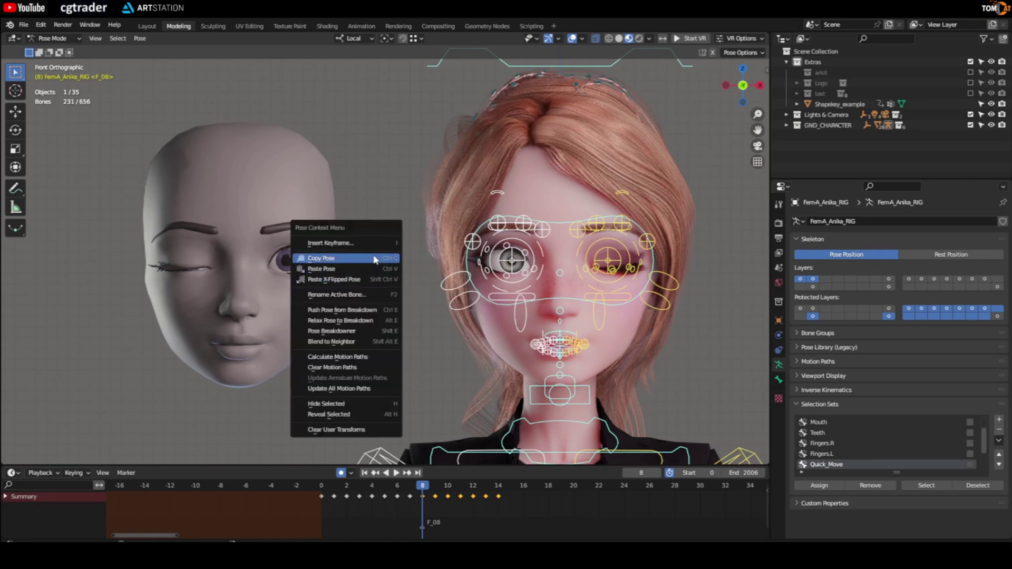
left_click(373, 255)
right_click(378, 259)
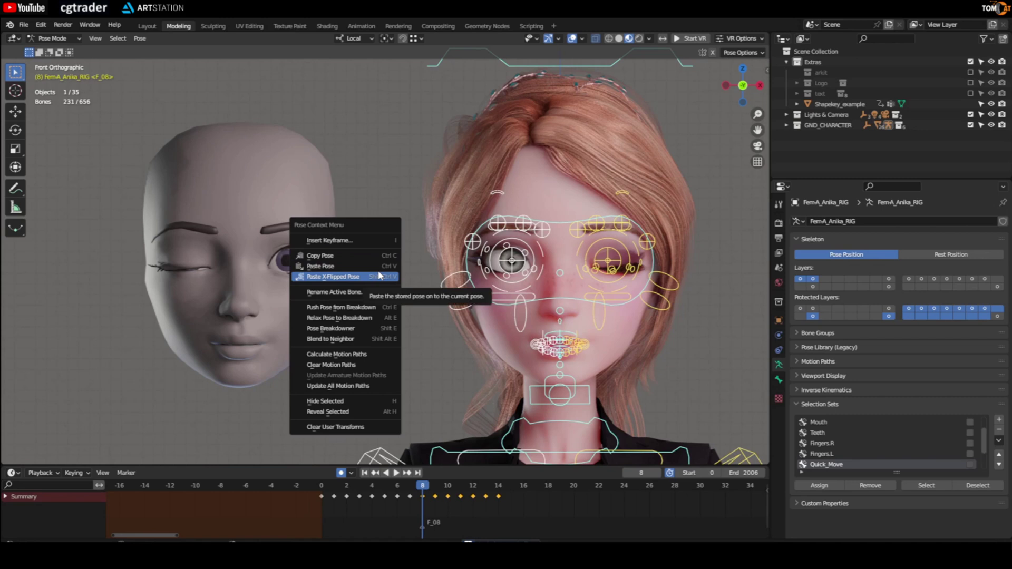
left_click(378, 276)
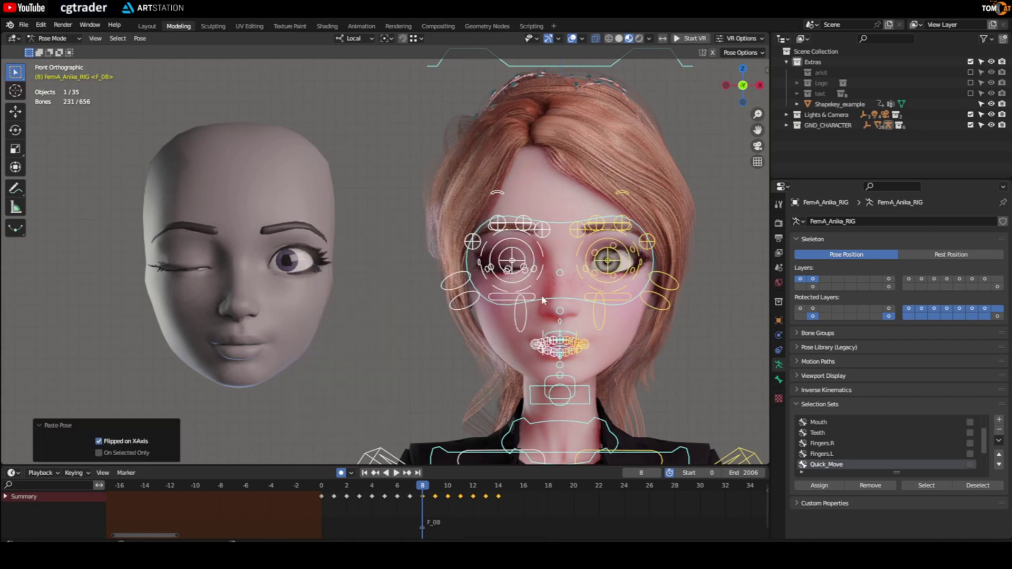
key("shift+alt+z")
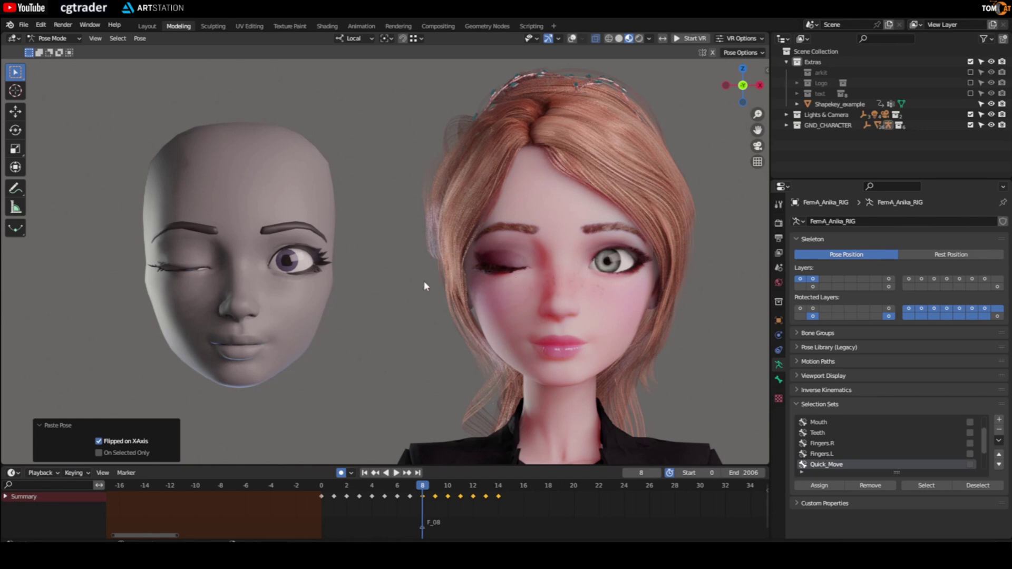
On frame 9, show the overlays again, copy the look-down pose and paste it X-flipped onto the right eye
key("Right")
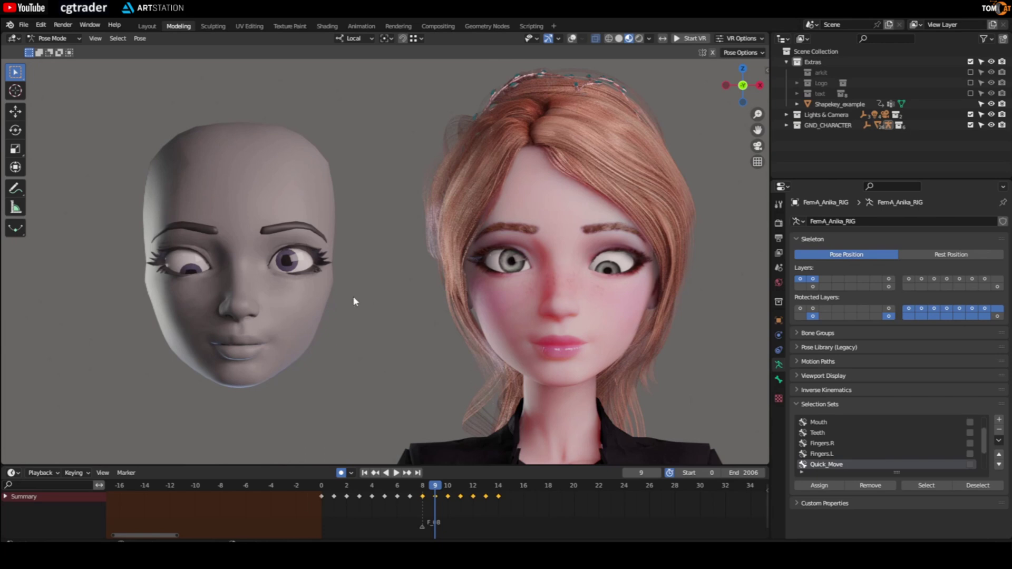
key("shift+alt+z")
right_click(359, 269)
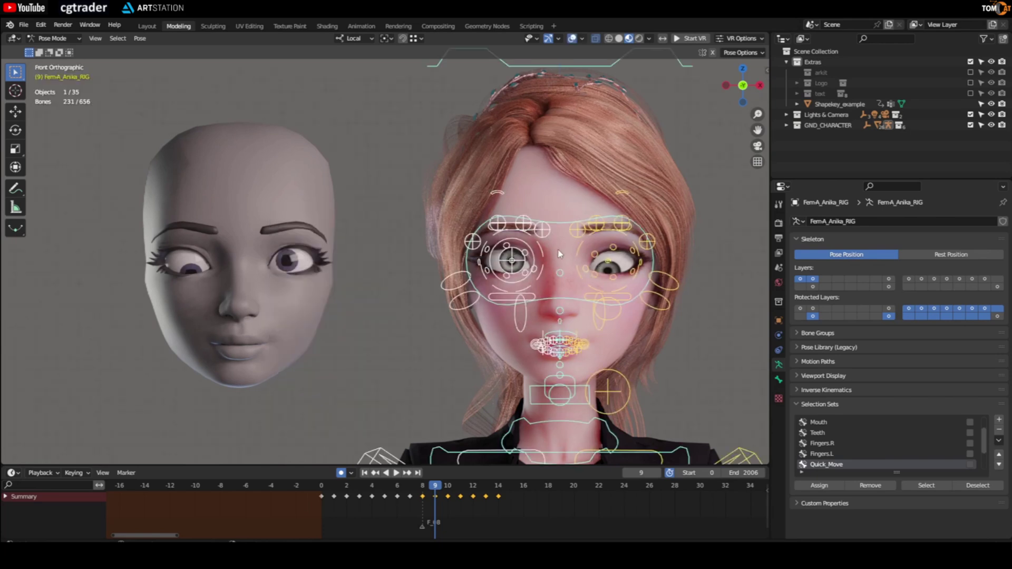
right_click(384, 233)
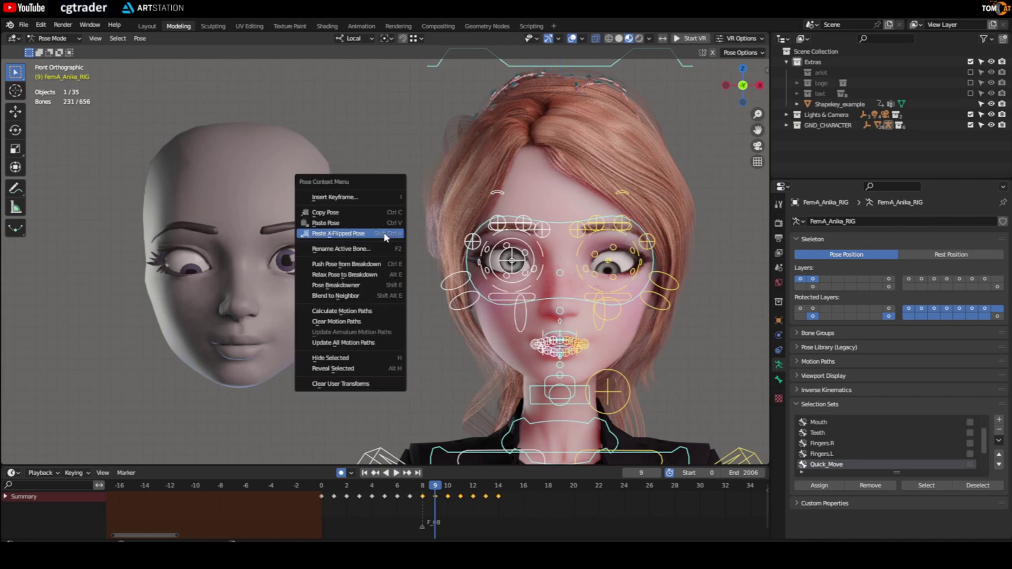
left_click(372, 215)
right_click(371, 227)
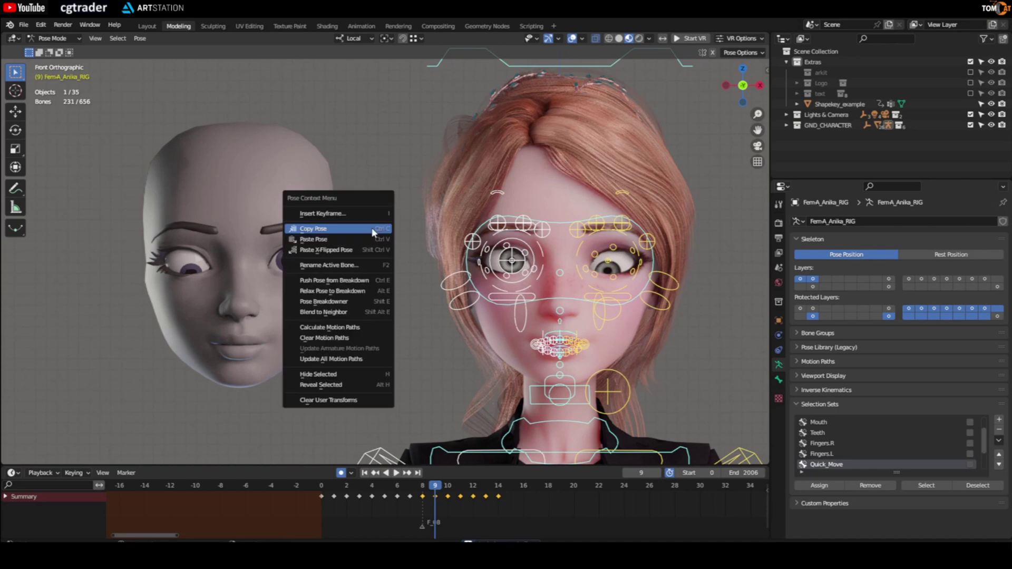
left_click(371, 250)
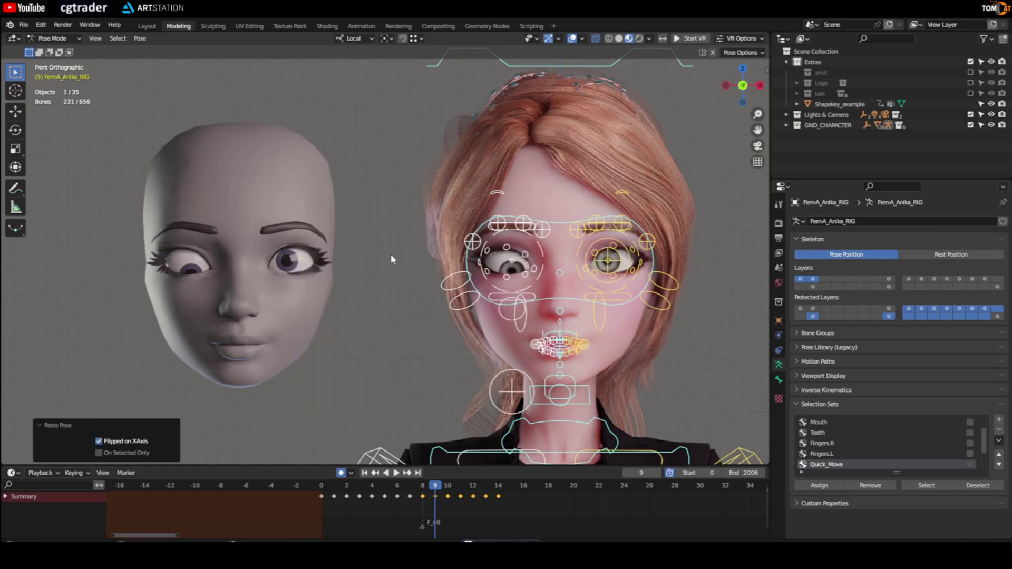
Copy the poses on frames 10 and 11 and paste each X-flipped on its own frame
key("Right")
right_click(390, 254)
left_click(383, 262)
key("Right")
right_click(381, 260)
left_click(381, 239)
right_click(380, 259)
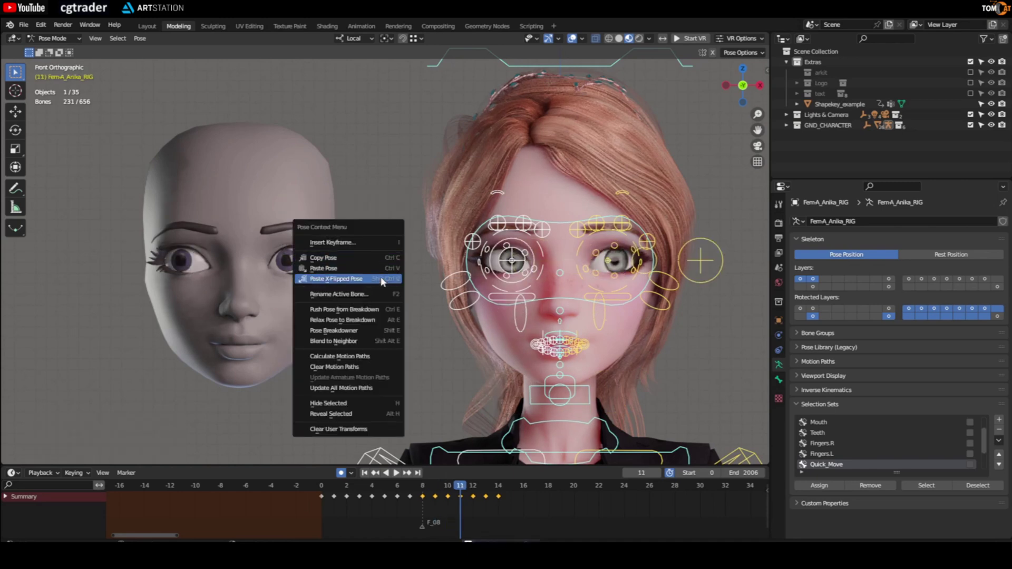
left_click(381, 280)
Mirror the poses on frames 12, 13 and 14 to the right eye by copying and pasting them X-flipped
key("Right")
right_click(378, 257)
left_click(373, 280)
key("Right")
right_click(370, 248)
left_click(370, 269)
key("Right")
right_click(371, 236)
left_click(366, 255)
Hide the overlays and go through the frames up to 15, comparing the mirrored right-eye poses with the reference head
key("shift+alt+z")
key("Left")
key("Left")
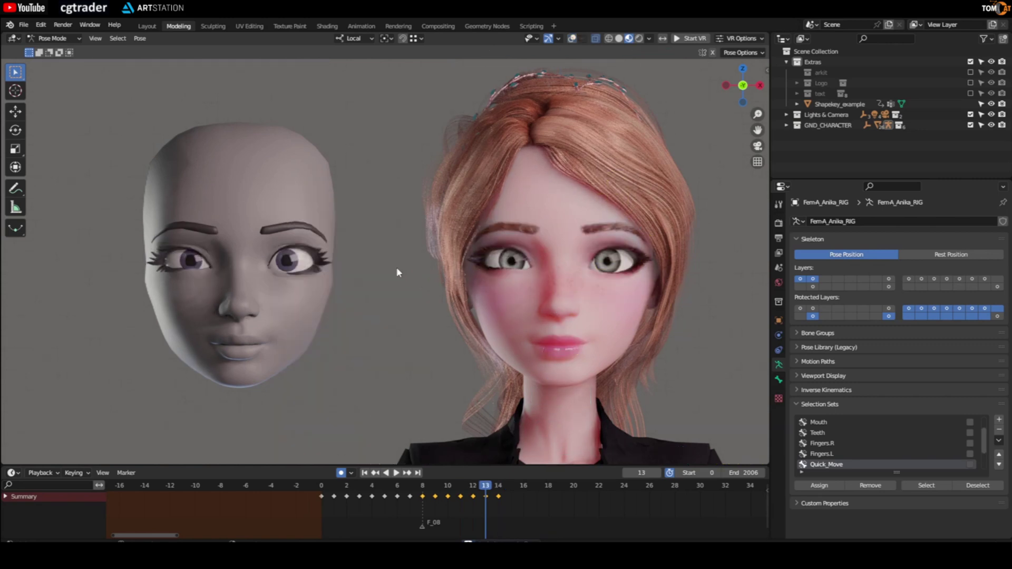
key("Left")
key("Left")
key("Left")
key("Left")
key("Left")
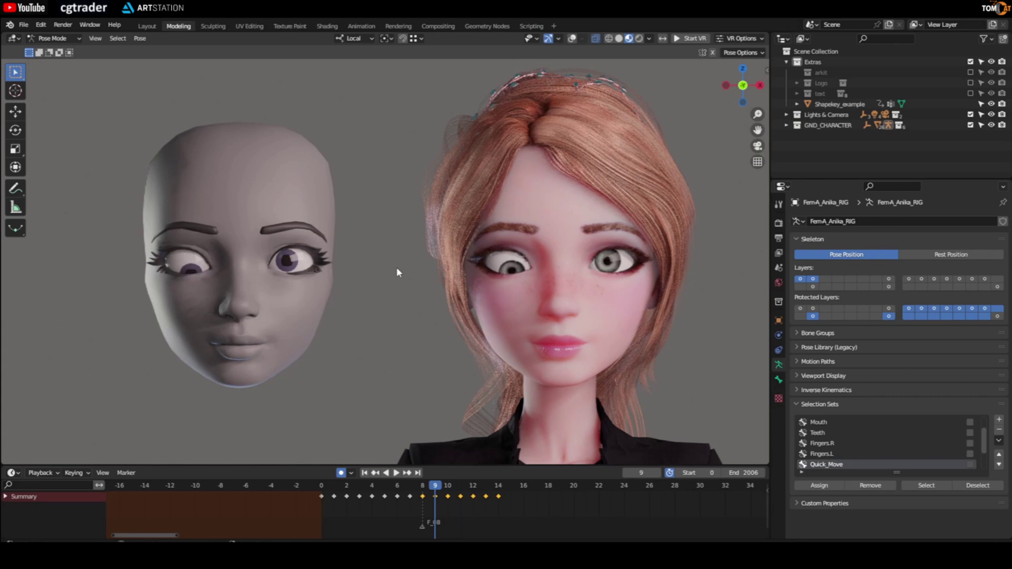
key("Right")
key("Right")
key("Right")
key("Right")
key("Right")
key("Right")
key("Right")
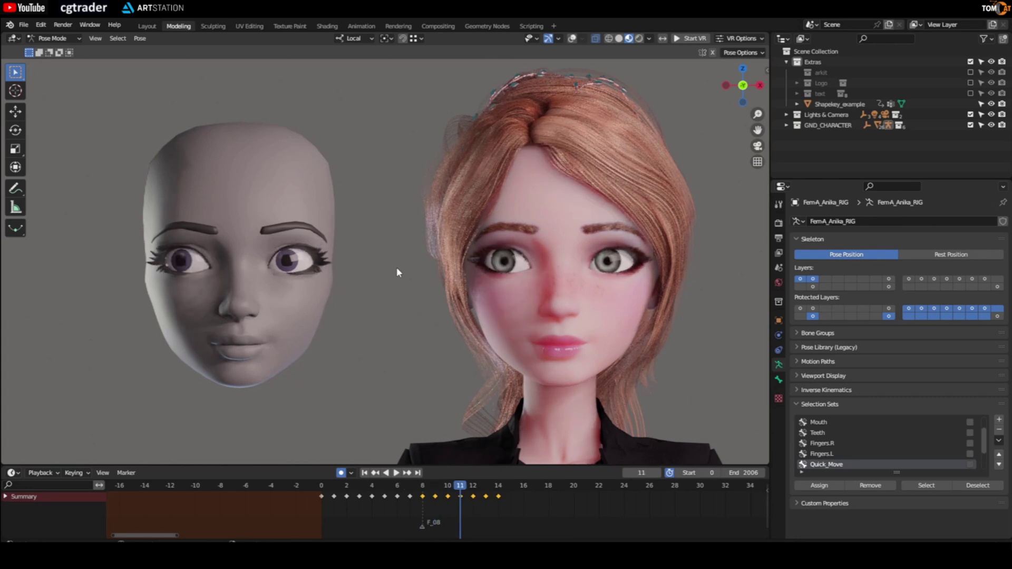
key("Right")
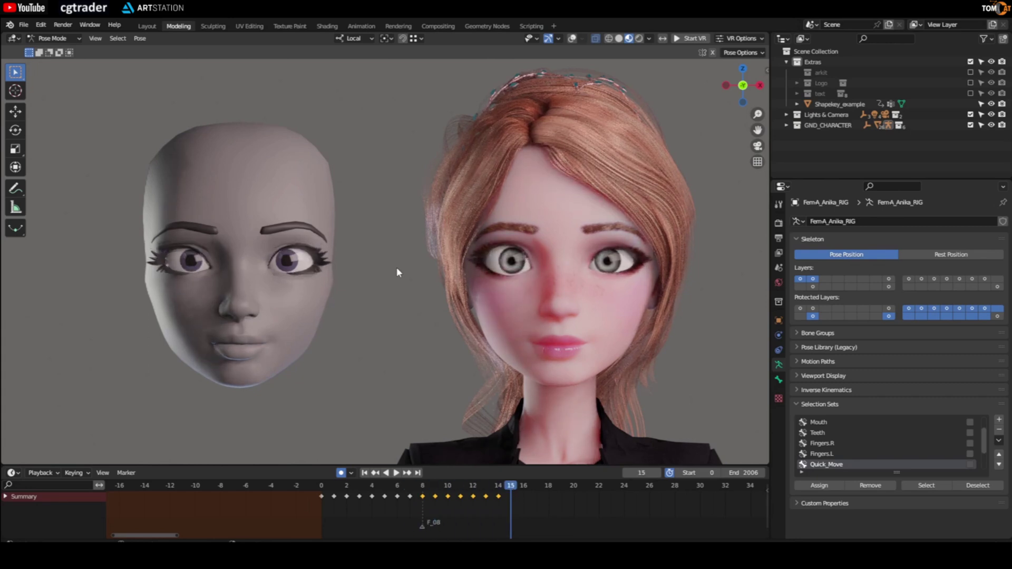
key("Left")
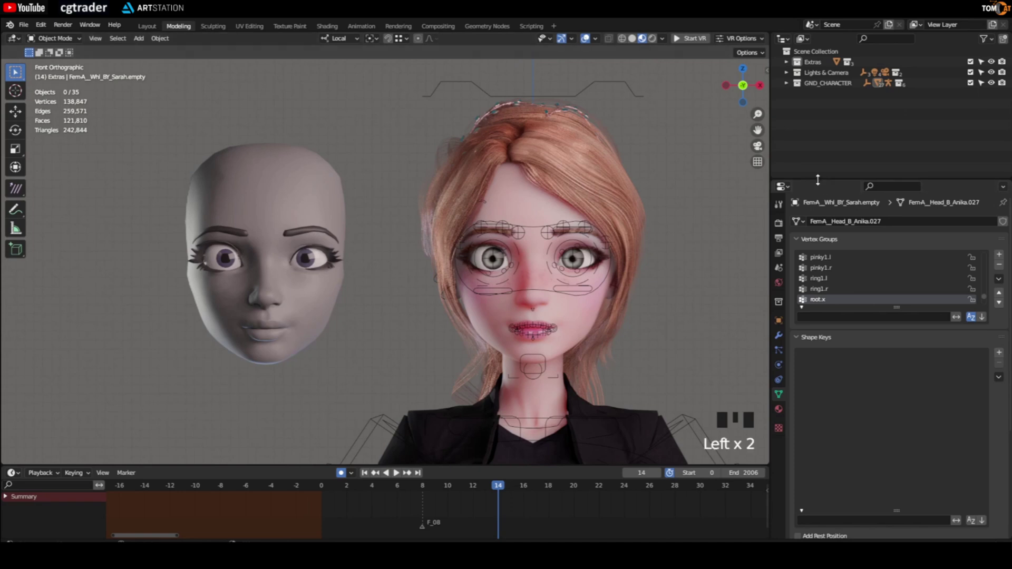
Enlarge the Properties editor and split the 3D viewport into two side-by-side areas of roughly equal width
left_click_drag(820, 180, 820, 153)
left_click_drag(767, 462, 533, 434)
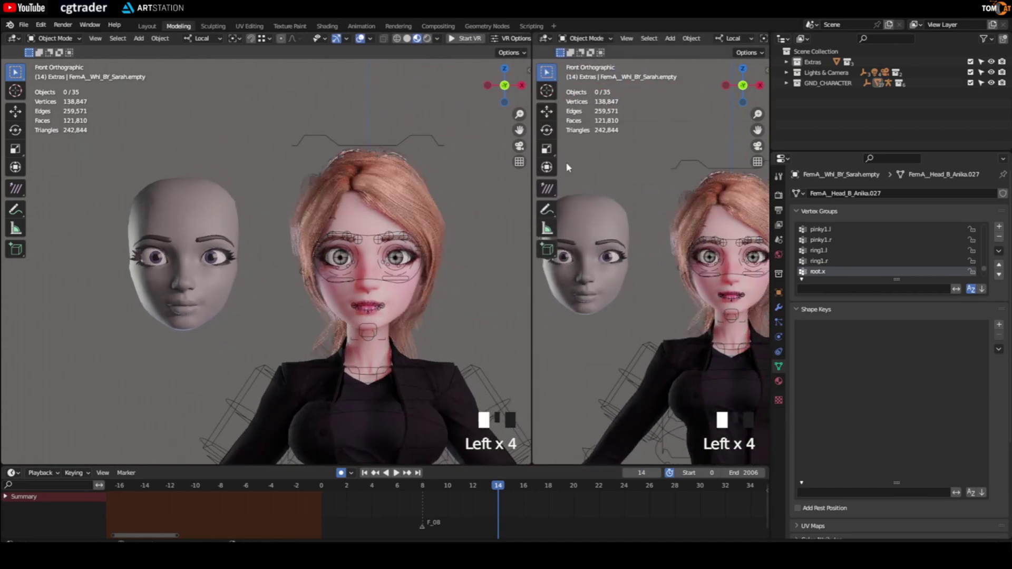
left_click_drag(530, 463, 696, 468)
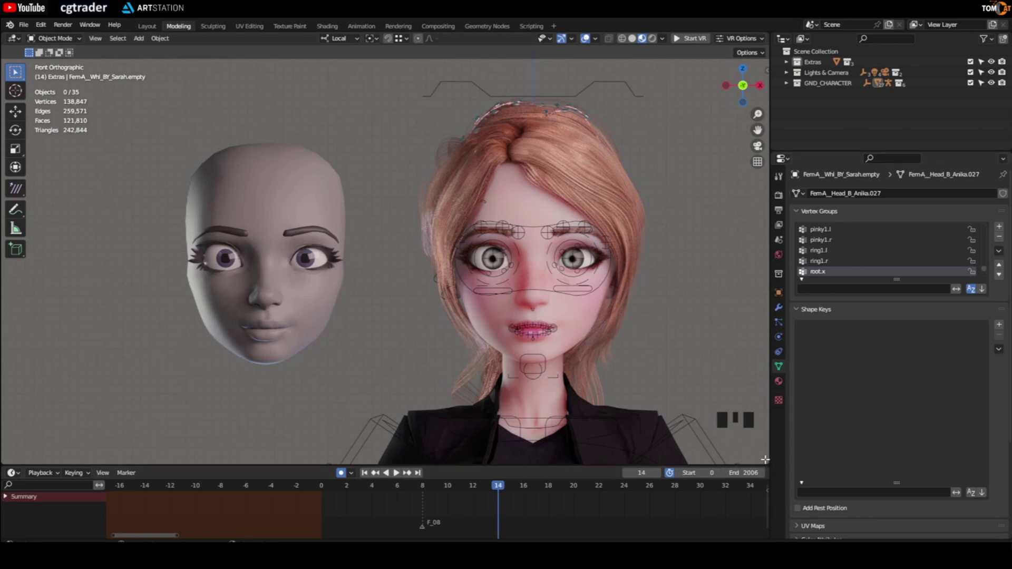
left_click_drag(765, 459, 505, 342)
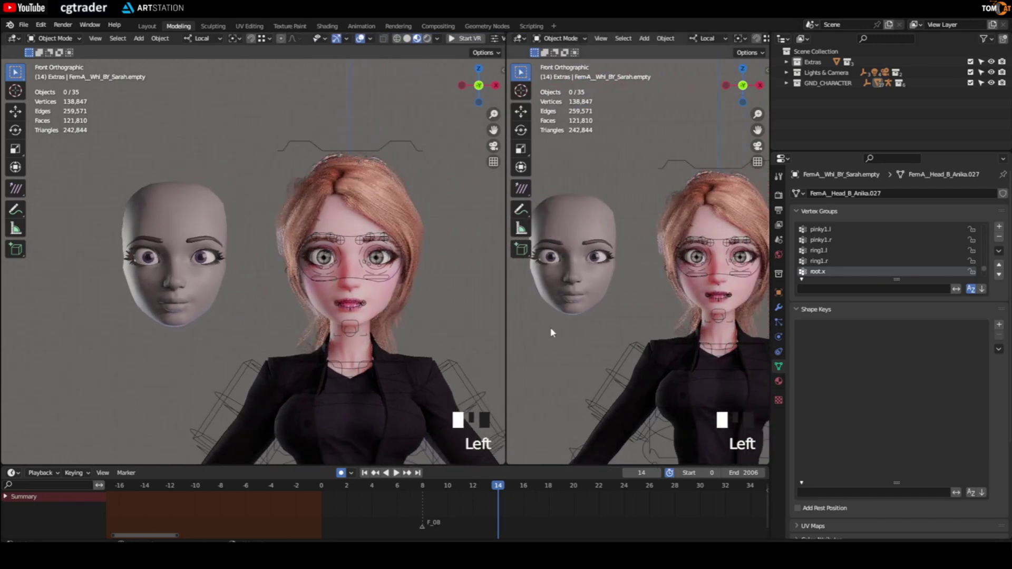
Turn the new area into a second Properties editor that shows the object's modifiers
left_click(520, 39)
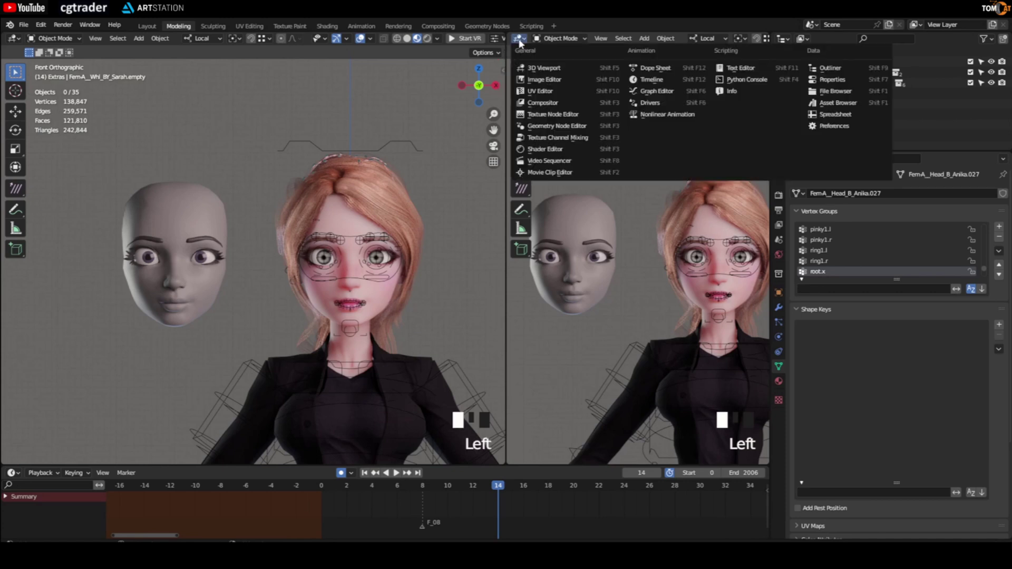
left_click(825, 80)
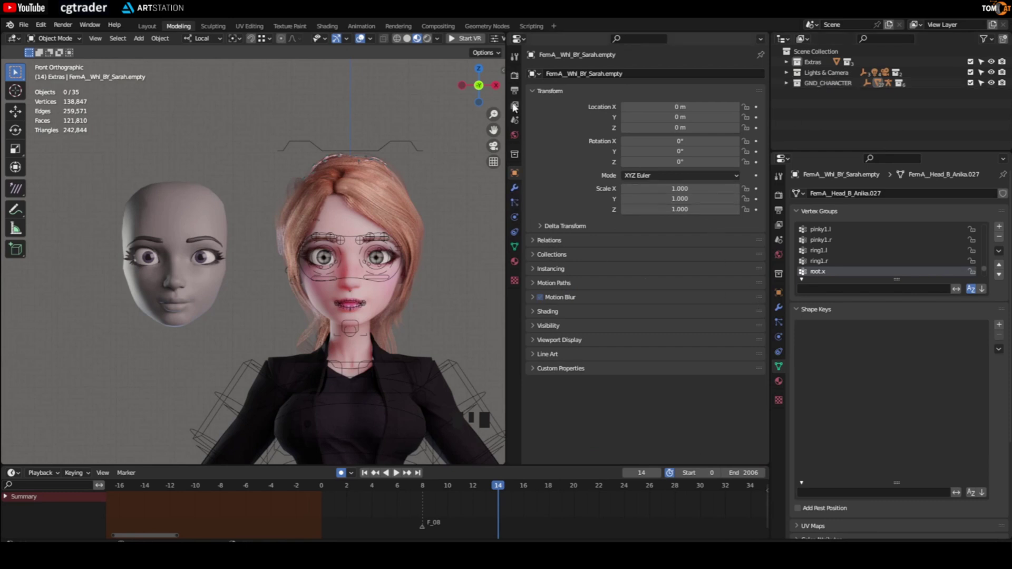
left_click(514, 188)
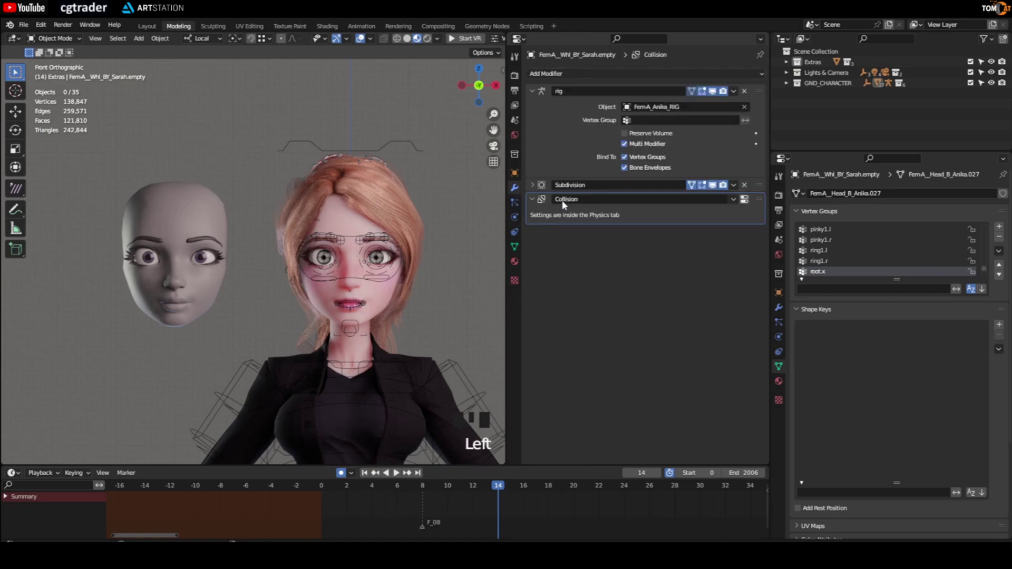
Select the character's body mesh and collapse its vertex groups in the mesh data properties to make room for shape keys
left_click(366, 228)
left_click(211, 216)
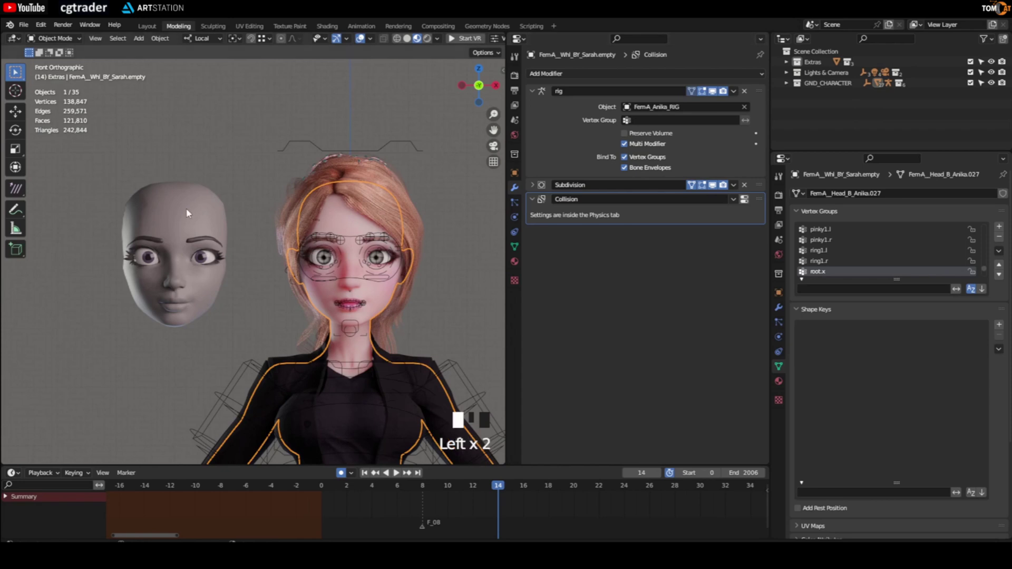
left_click(352, 231)
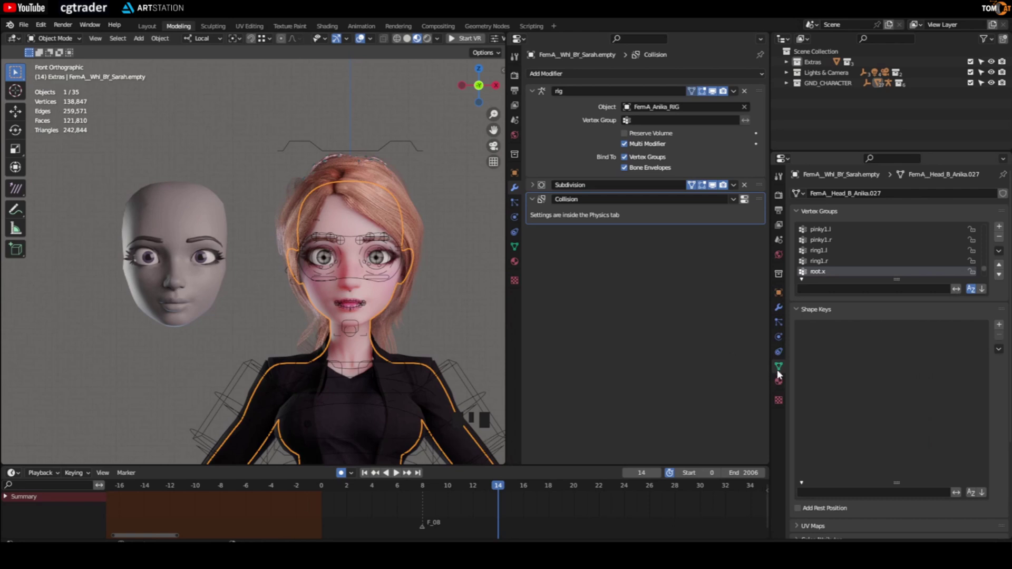
left_click(779, 369)
left_click(797, 212)
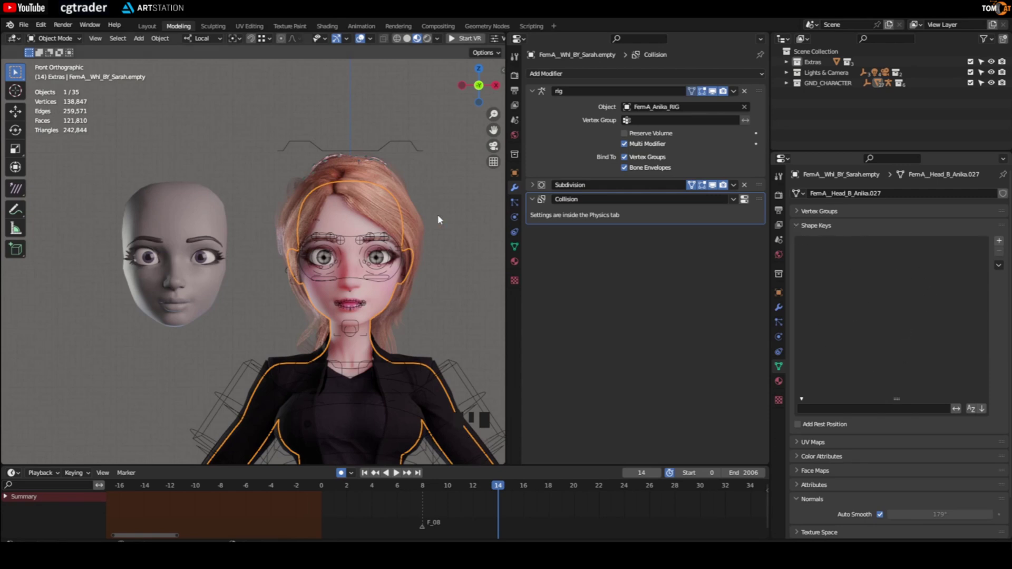
Select the reference head to view its shape keys, cancel moving it, and reselect the character's body mesh
scroll(288, 289, "up", 2)
middle_click_drag(286, 280, 304, 264, "shift")
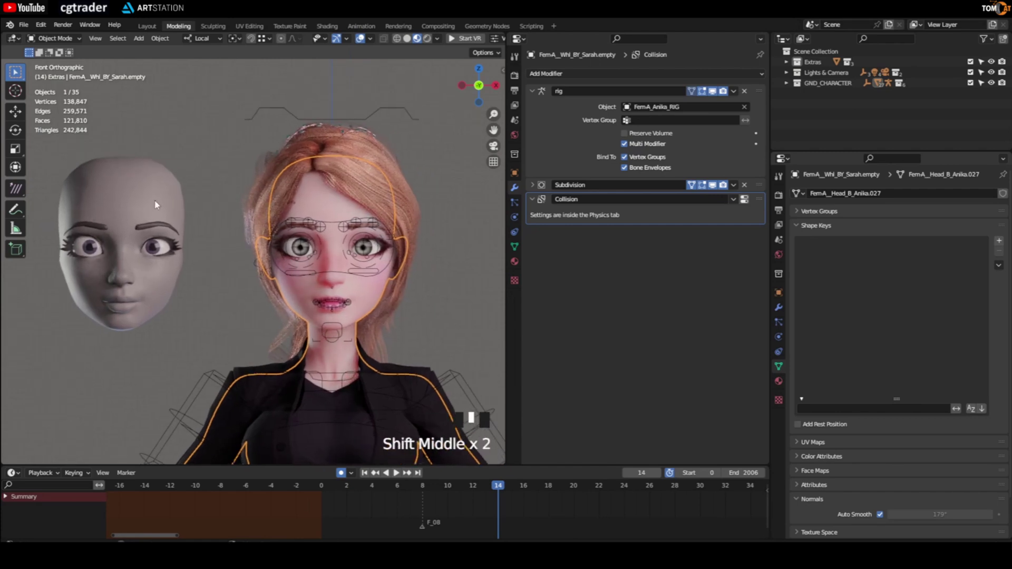
left_click(114, 195)
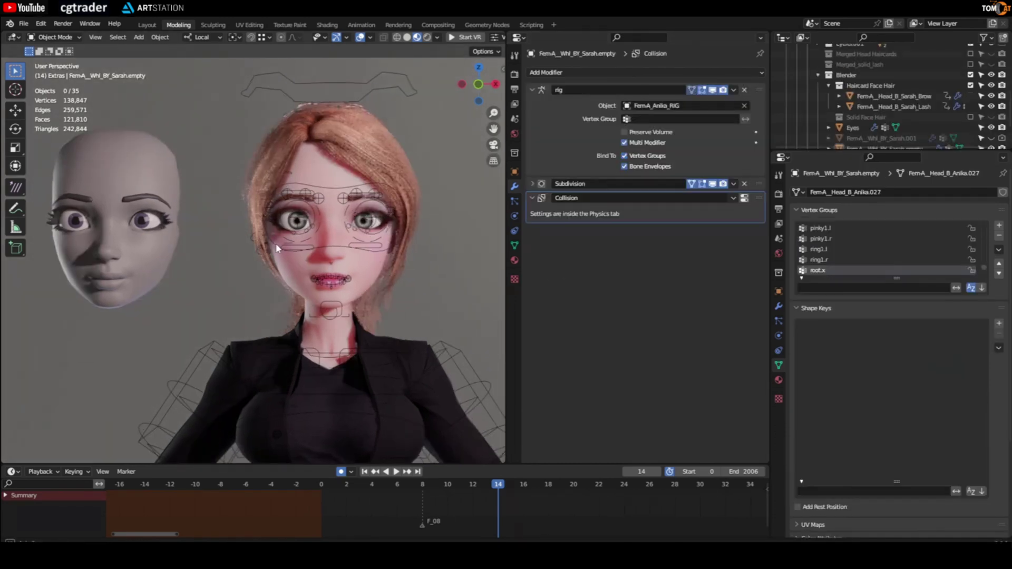
middle_click_drag(278, 248, 125, 201)
left_click(126, 201)
key("g")
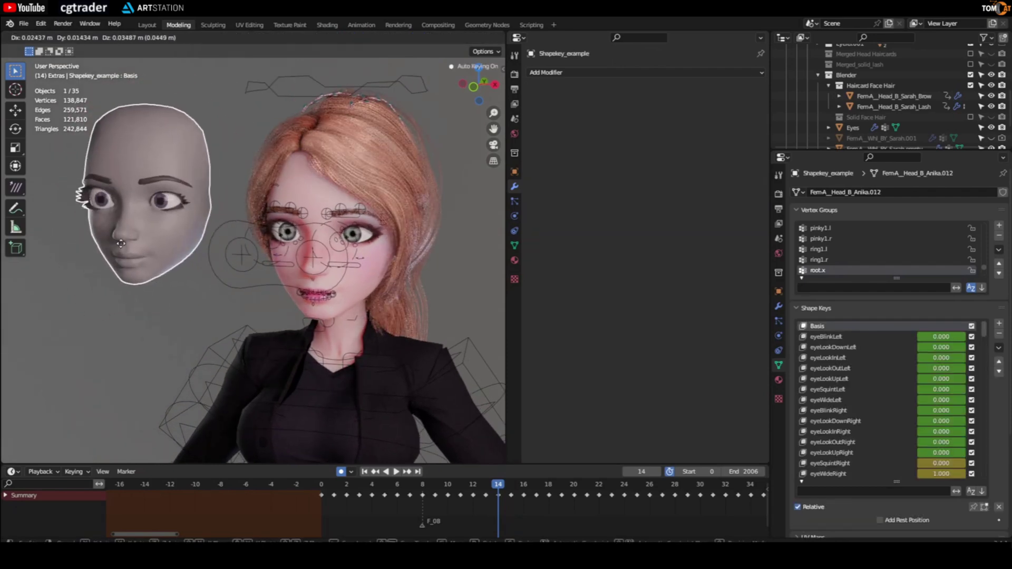
right_click(121, 244)
left_click(320, 196)
scroll(308, 226, "up", 5)
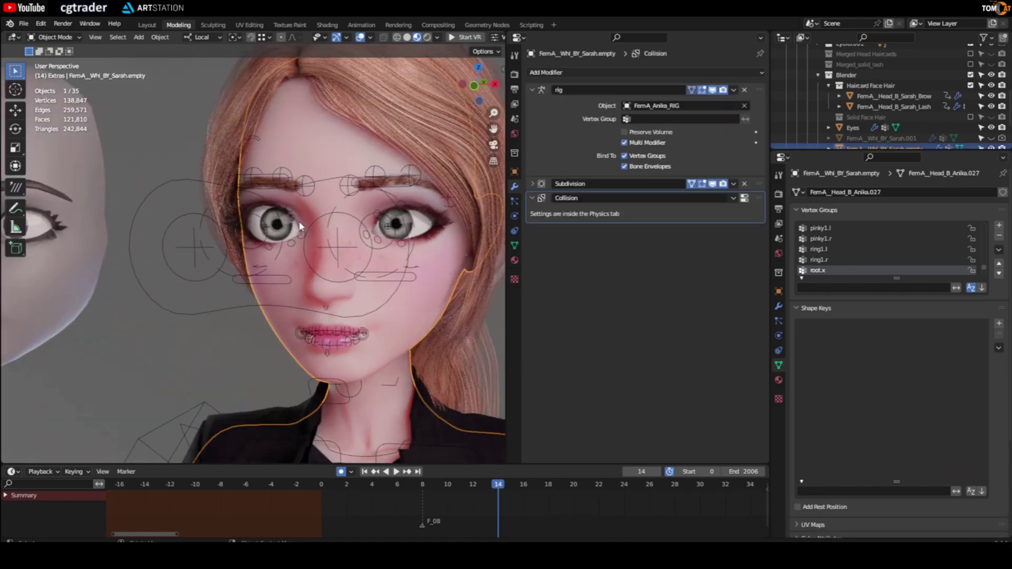
Cancel moving the head mesh and inspect the modifiers on the separate brow and eyelash objects
key("g")
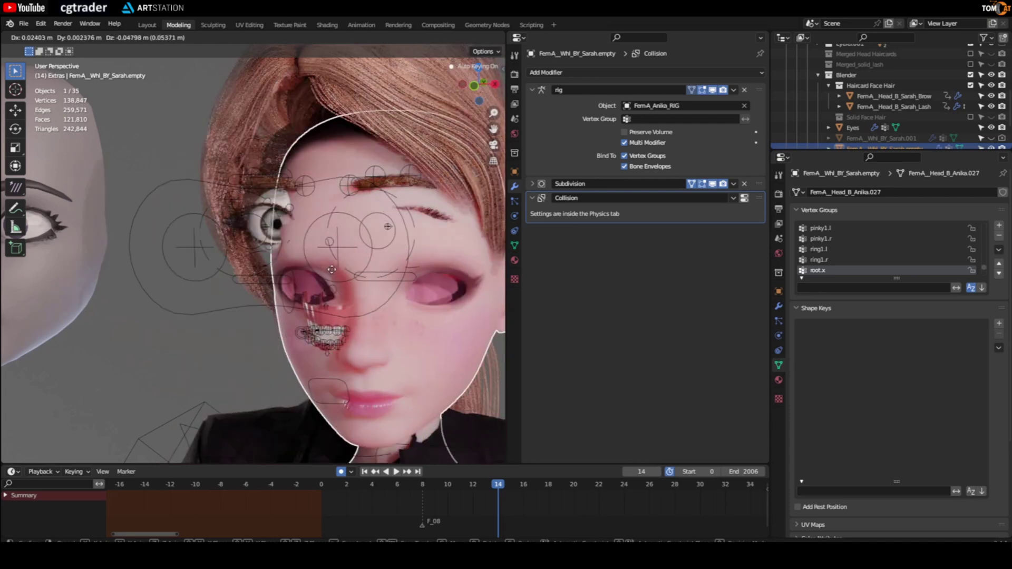
key("Escape")
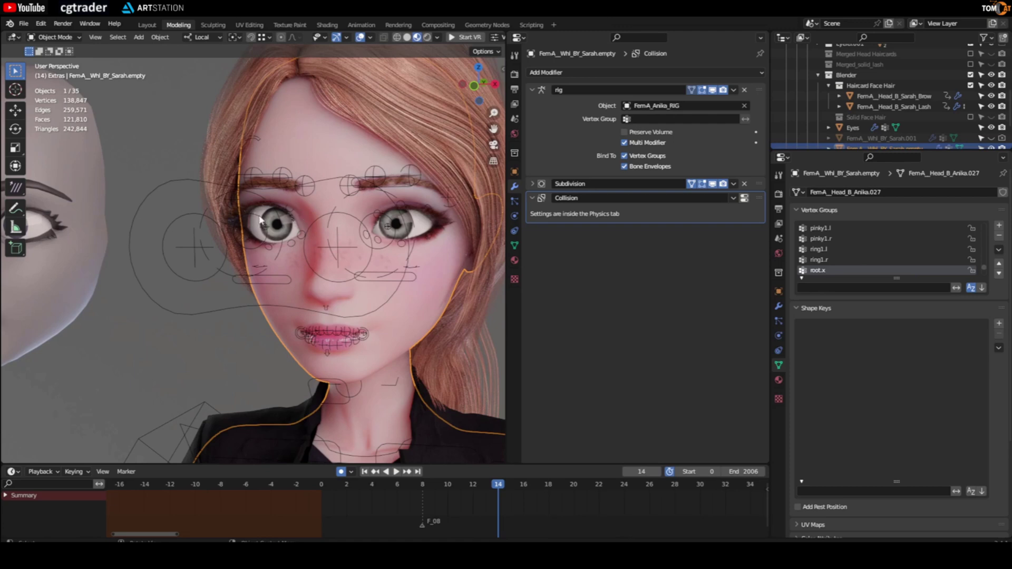
left_click(397, 185)
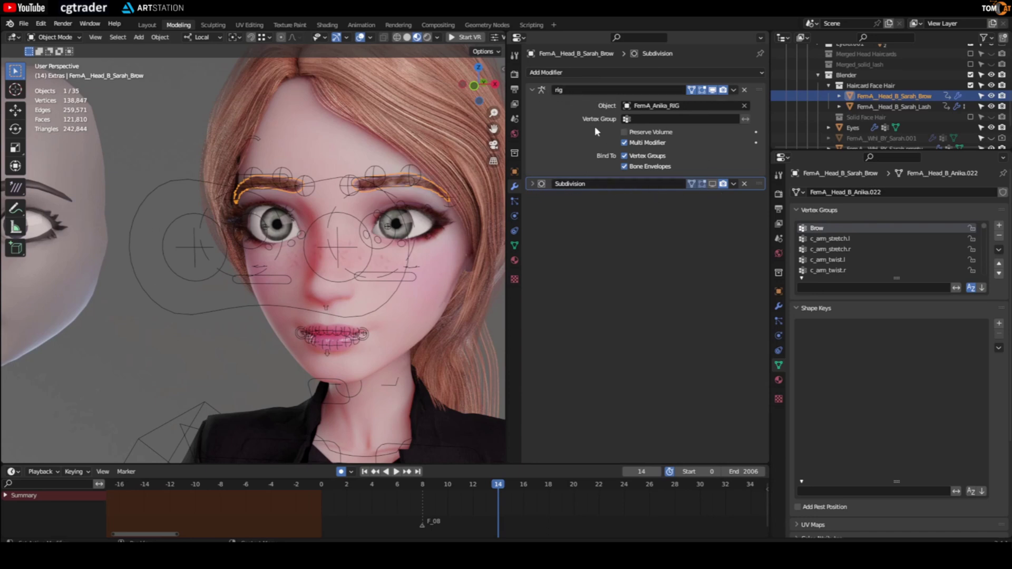
left_click(438, 214)
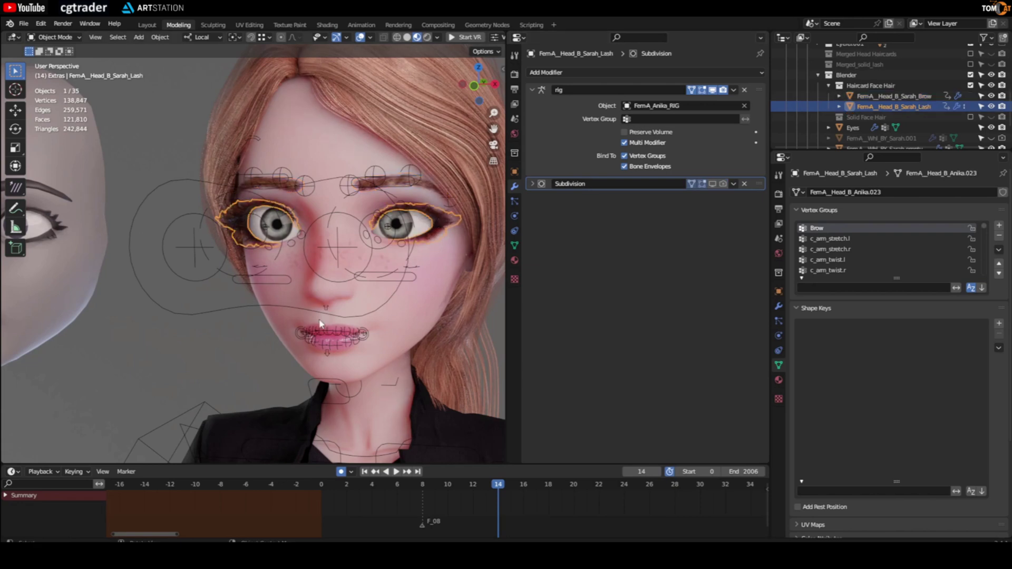
Remove the Collision physics from the character's head mesh
left_click(356, 307)
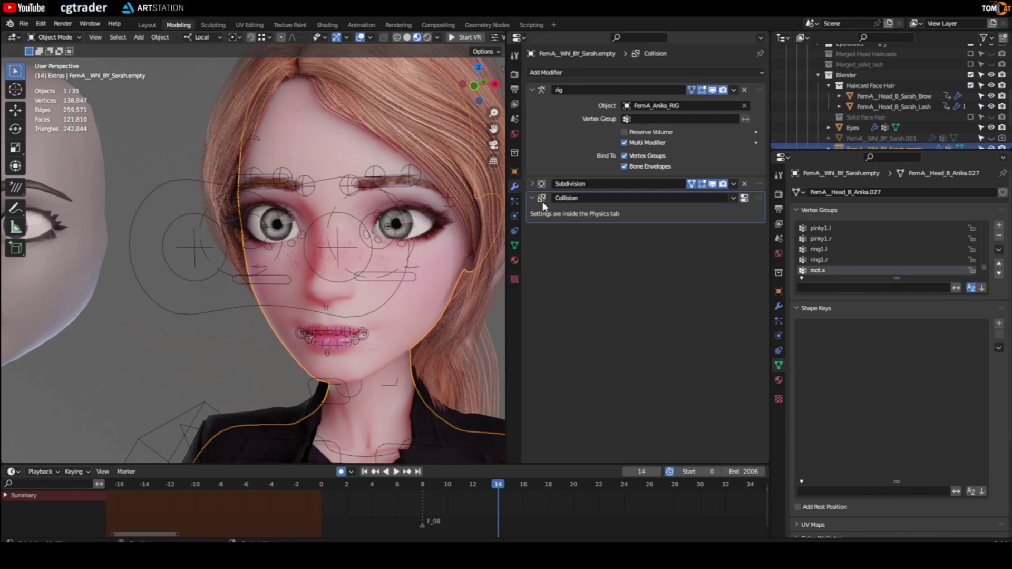
left_click(513, 230)
left_click(514, 216)
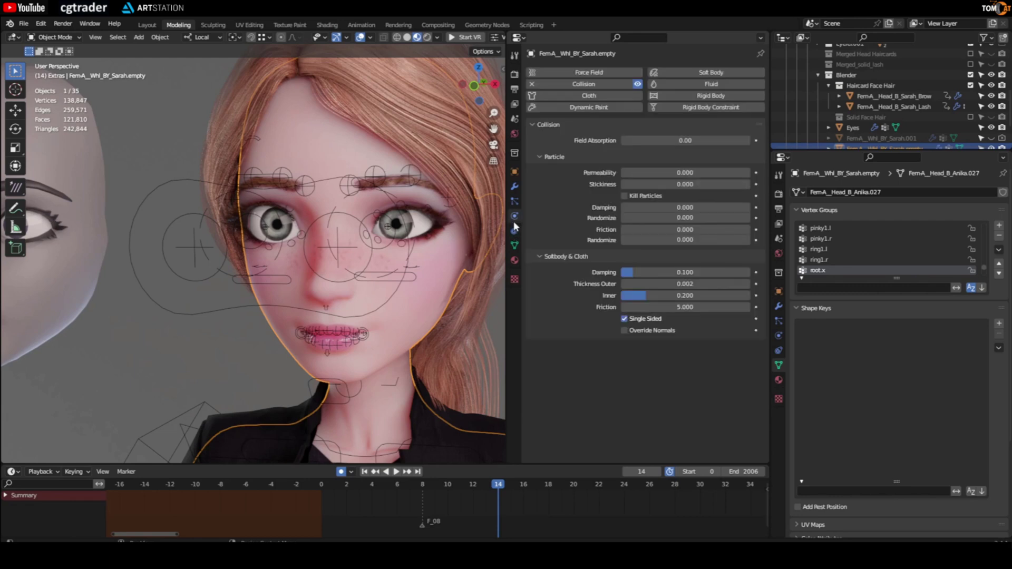
left_click(545, 84)
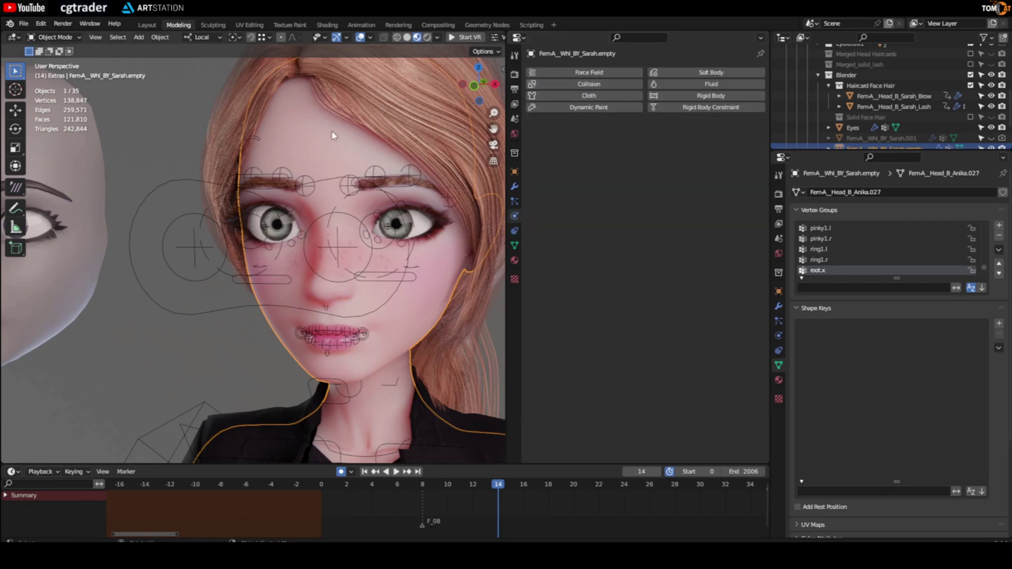
Join the brows, lashes, eyes and Teeth_Tongue objects into the character's head mesh, keeping the head mesh as the active object
left_click(398, 185)
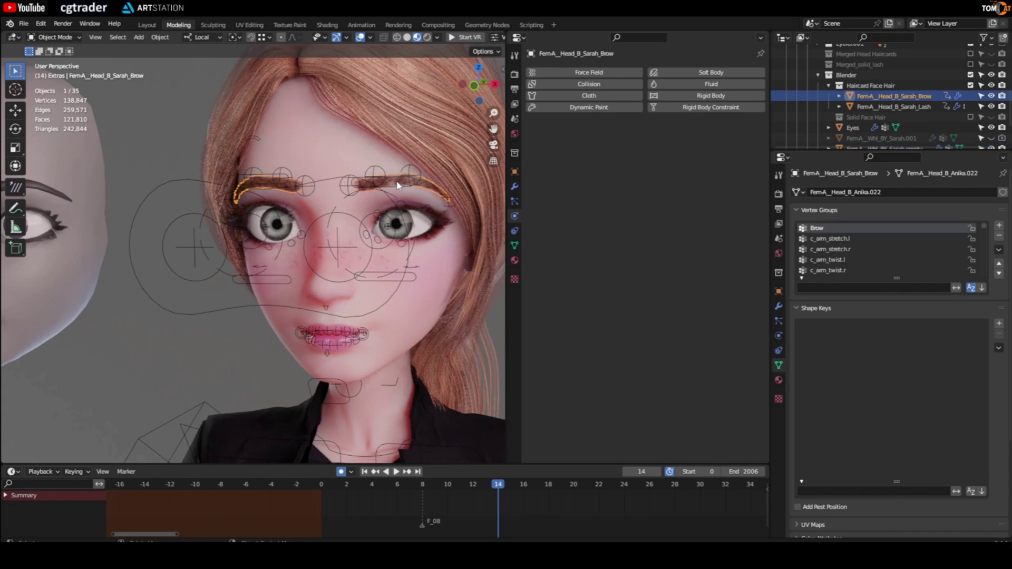
left_click(442, 226, "shift")
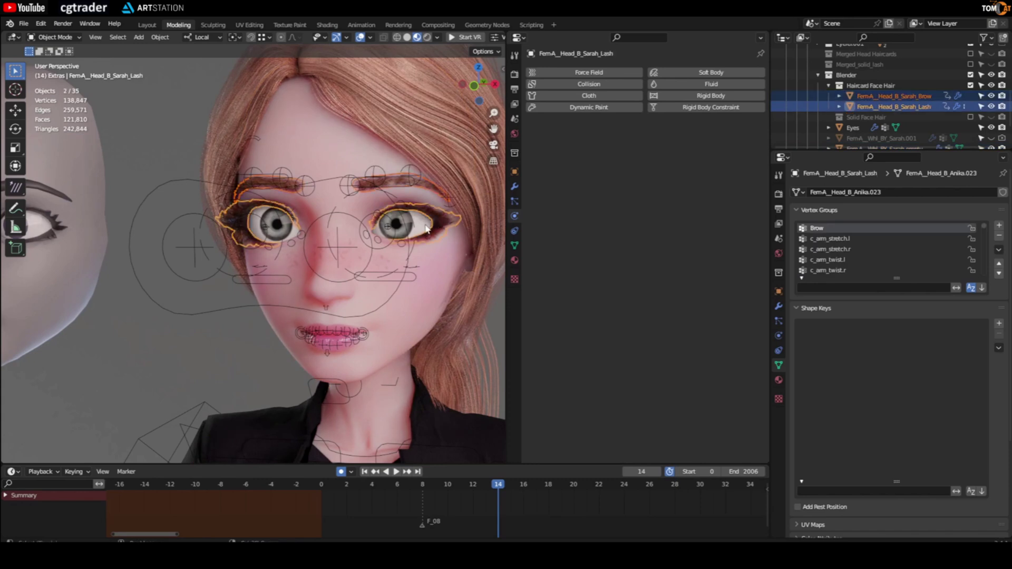
left_click(425, 233, "shift")
scroll(872, 106, "down", 1)
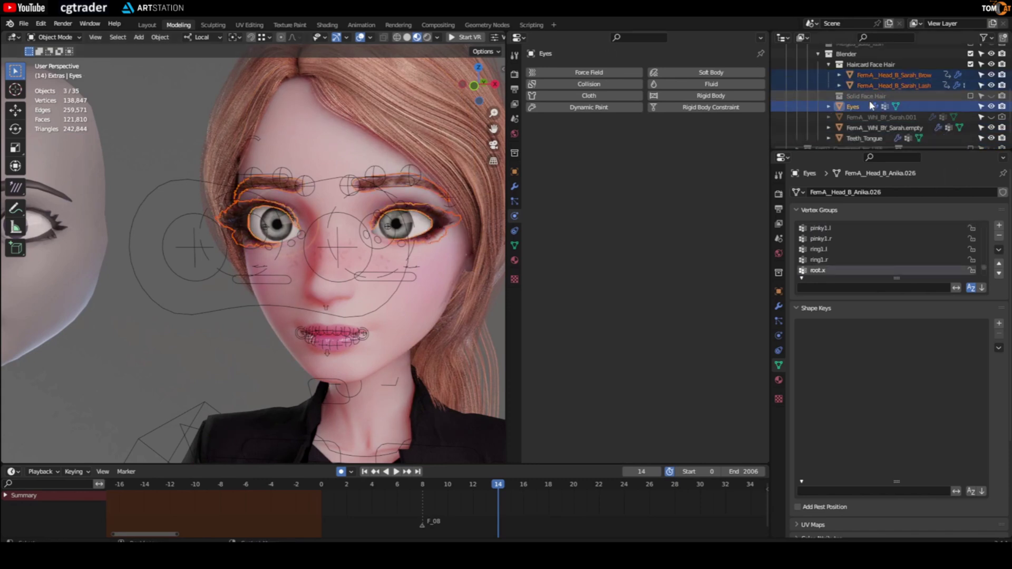
left_click(865, 138, "ctrl")
left_click(860, 128, "ctrl")
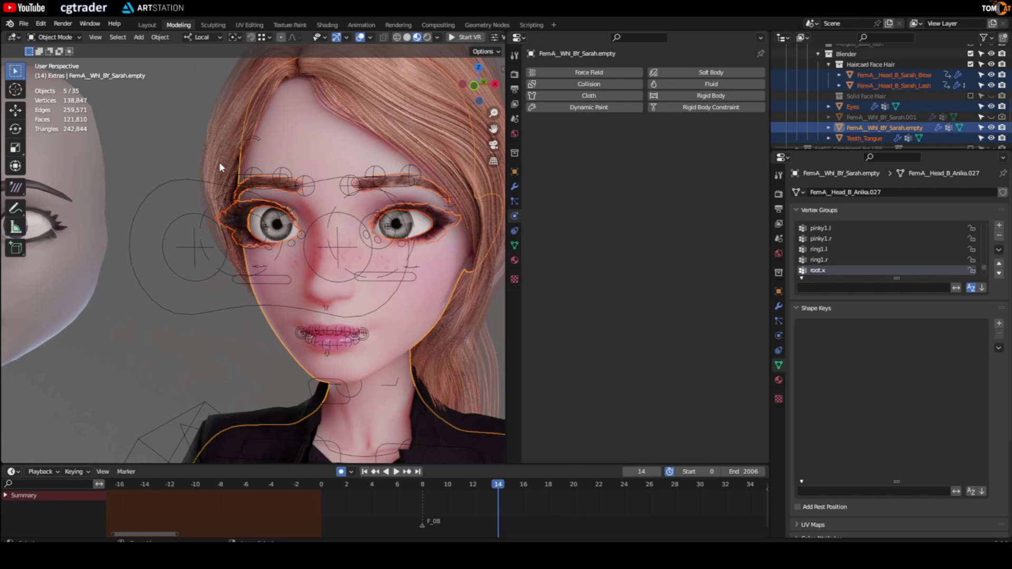
key("ctrl+j")
middle_click_drag(200, 153, 259, 206)
scroll(246, 196, "up", 1)
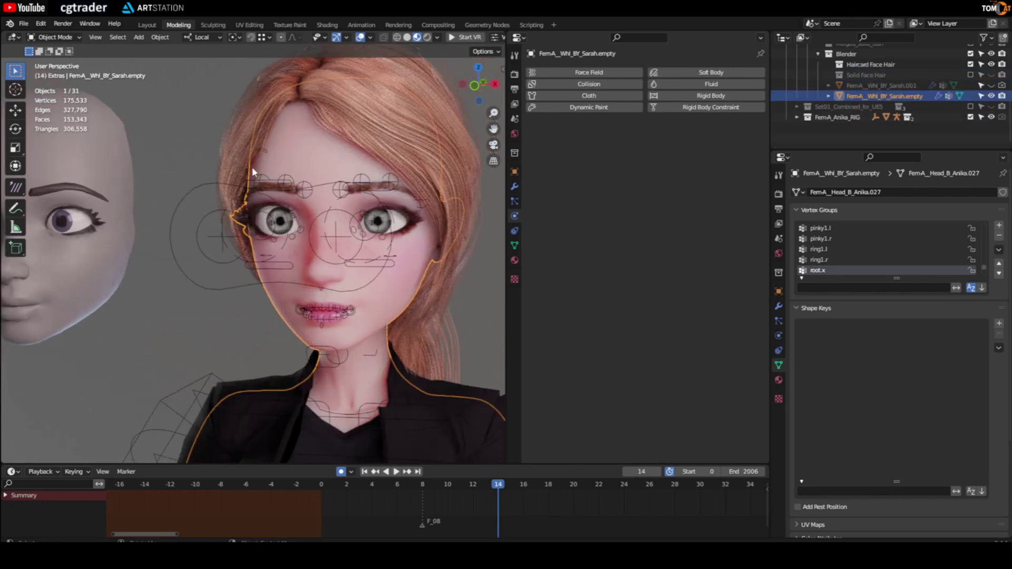
Test that the joined head parts move together as one mesh, and cancel the move
key("g")
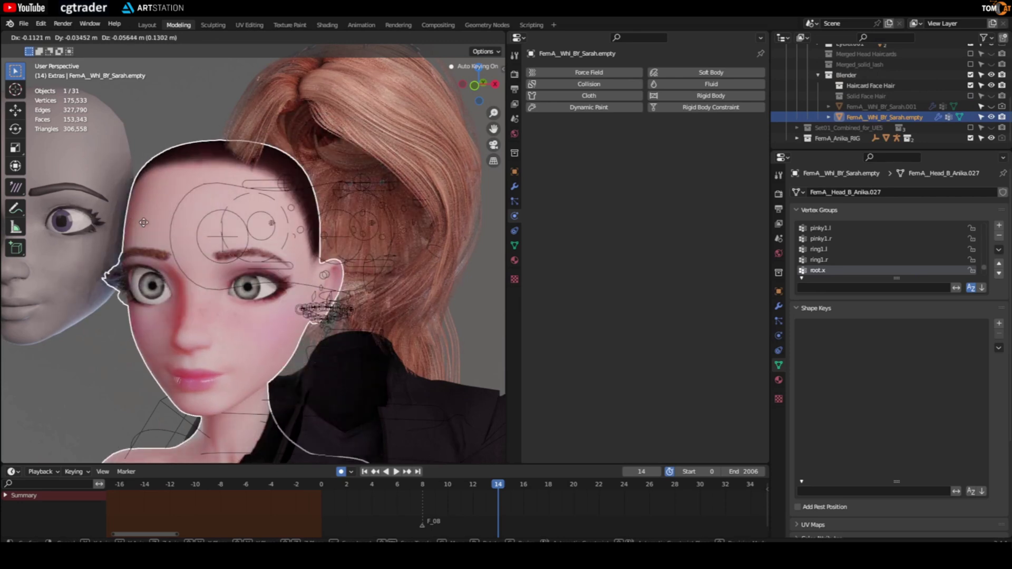
right_click(144, 221)
middle_click_drag(295, 232, 324, 234)
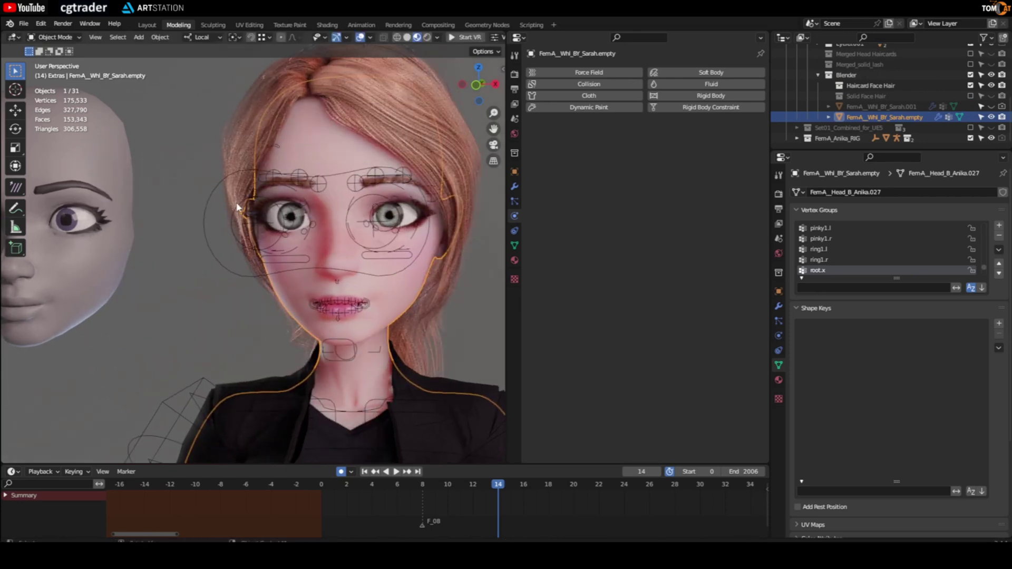
scroll(284, 236, "up", 2)
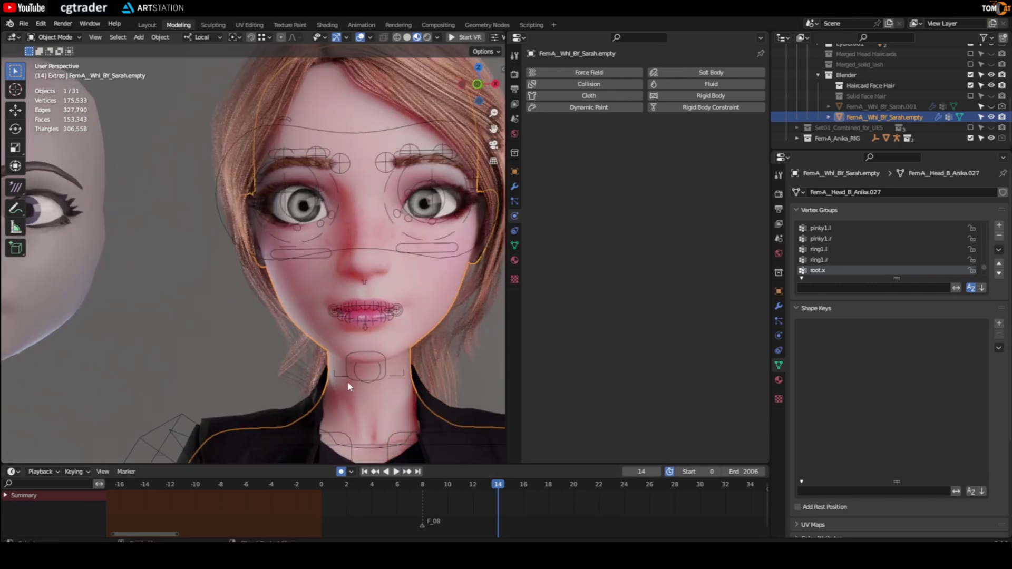
Return the timeline to frame 0 and examine the neutral face with the viewport overlays temporarily hidden
left_click(350, 317)
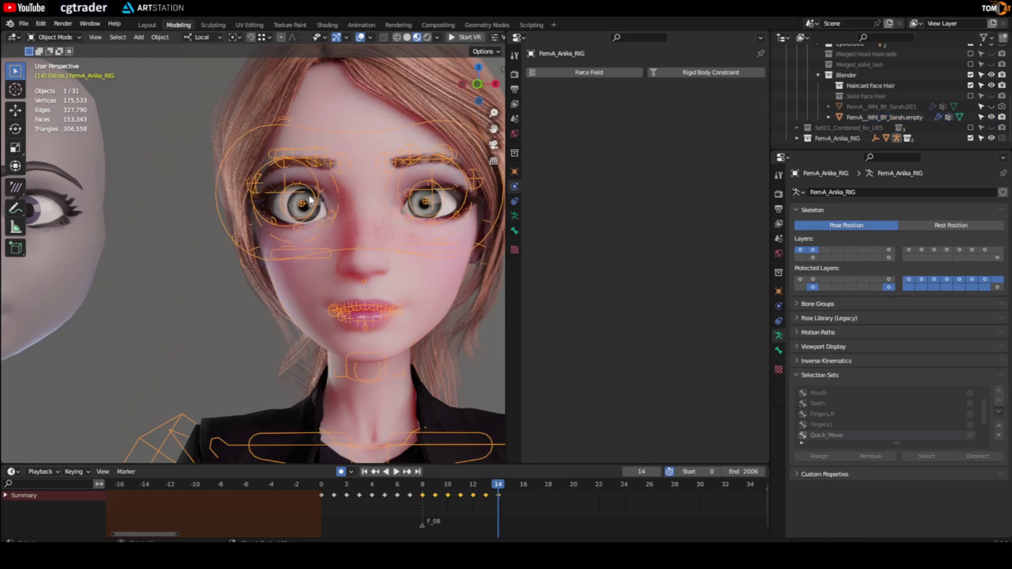
left_click(323, 485)
key("shift+alt+z")
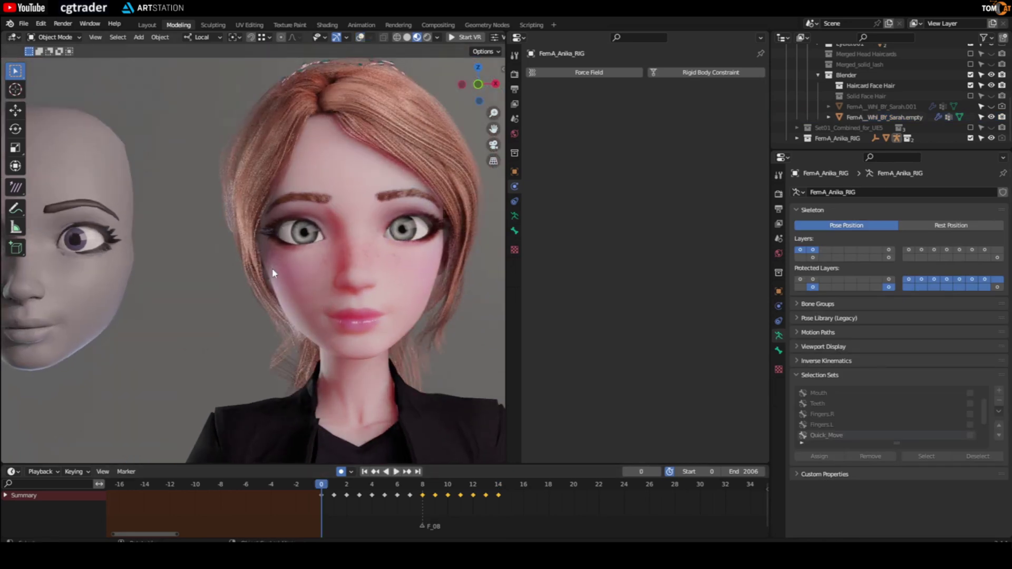
middle_click_drag(317, 295, 283, 229)
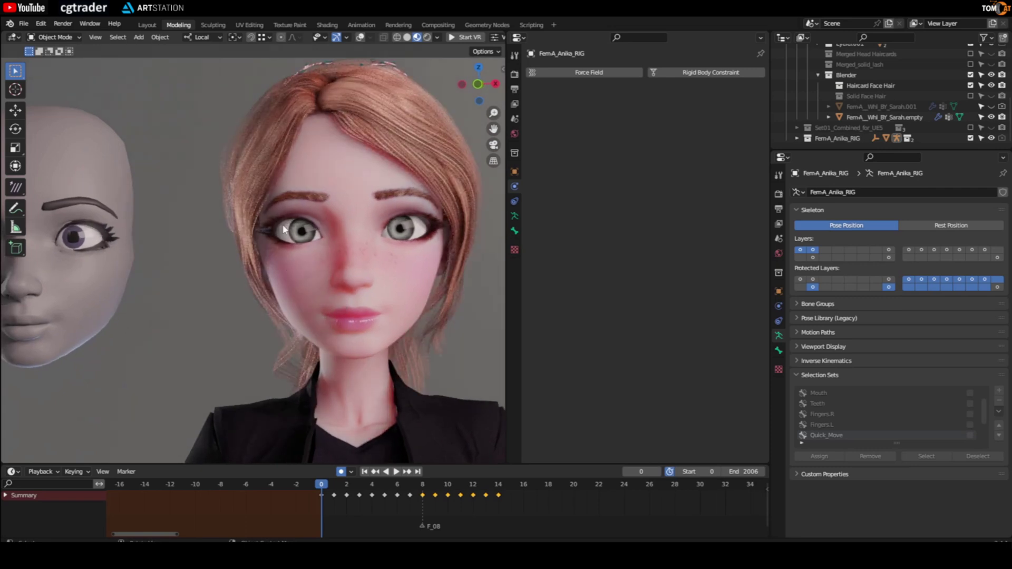
key("shift+alt+z")
scroll(320, 268, "down", 2)
middle_click_drag(248, 159, 302, 217, "shift")
Add a Basis shape key to the character's joined mesh and display the mesh's modifiers
left_click(376, 239)
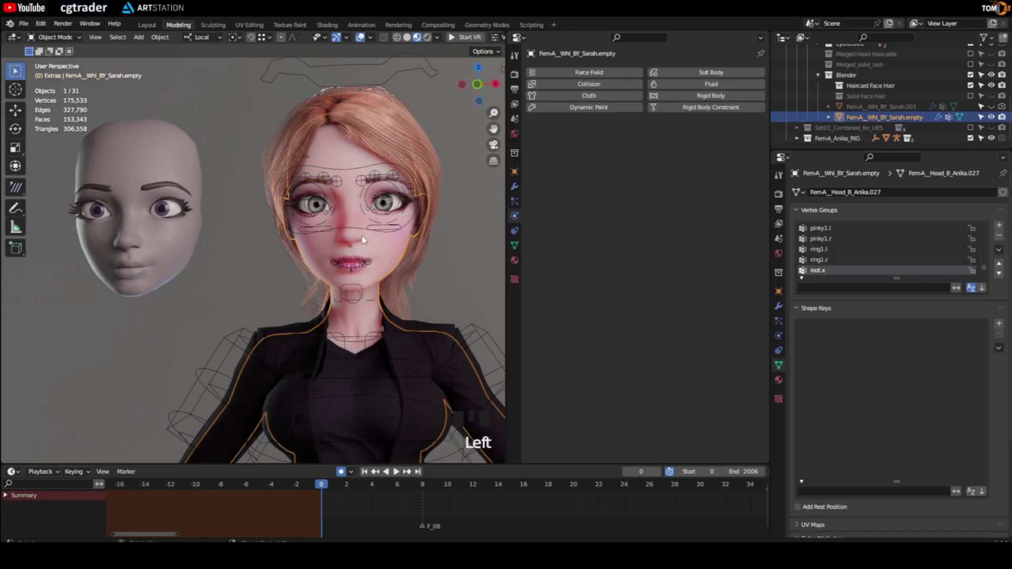
left_click(999, 323)
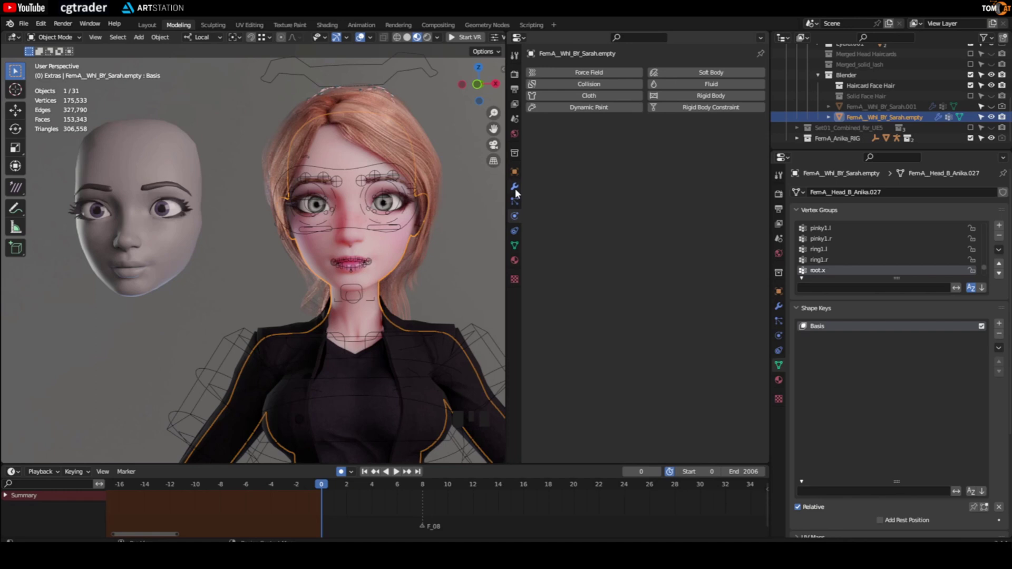
middle_click_drag(357, 292, 351, 300)
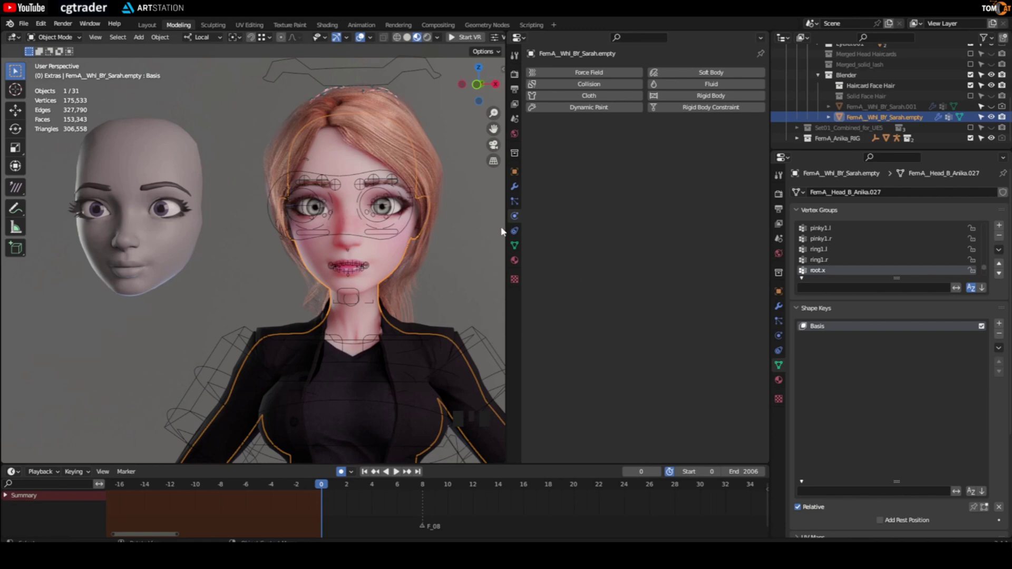
left_click(514, 188)
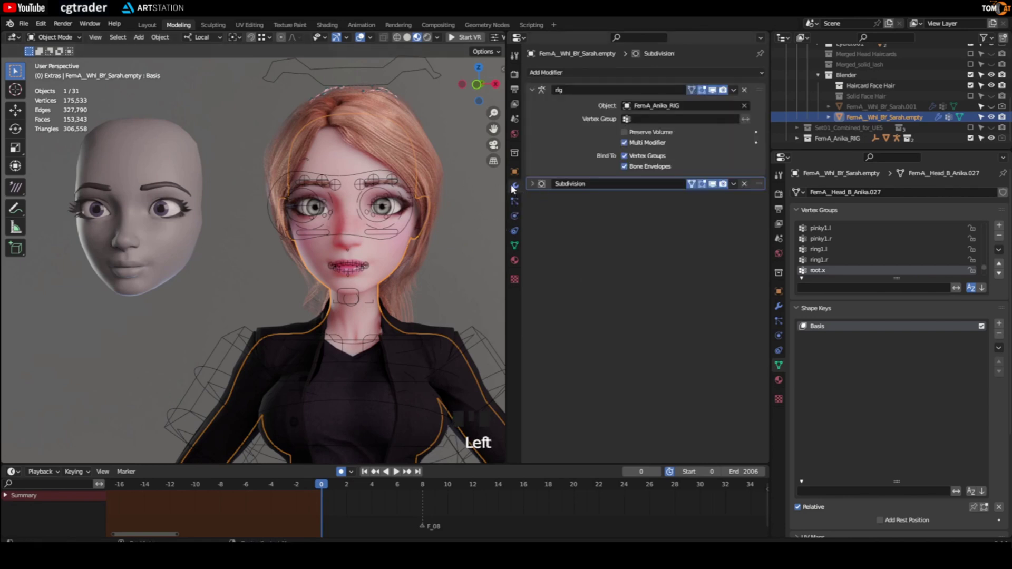
left_click(242, 253)
middle_click_drag(248, 255, 254, 254)
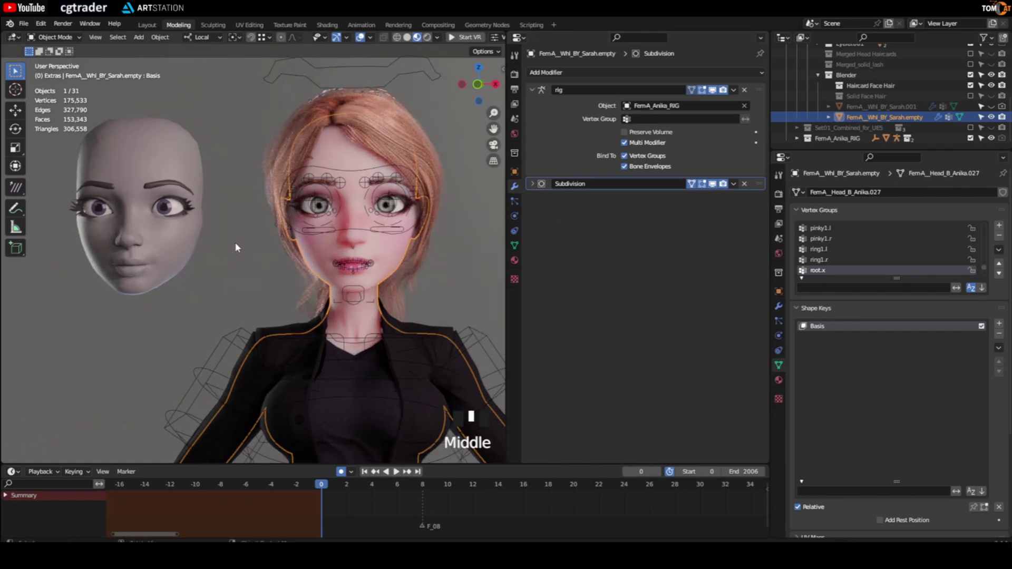
Go to frame 1 and look up the name of the blink shape key active on the reference head
key("Right")
left_click(371, 214)
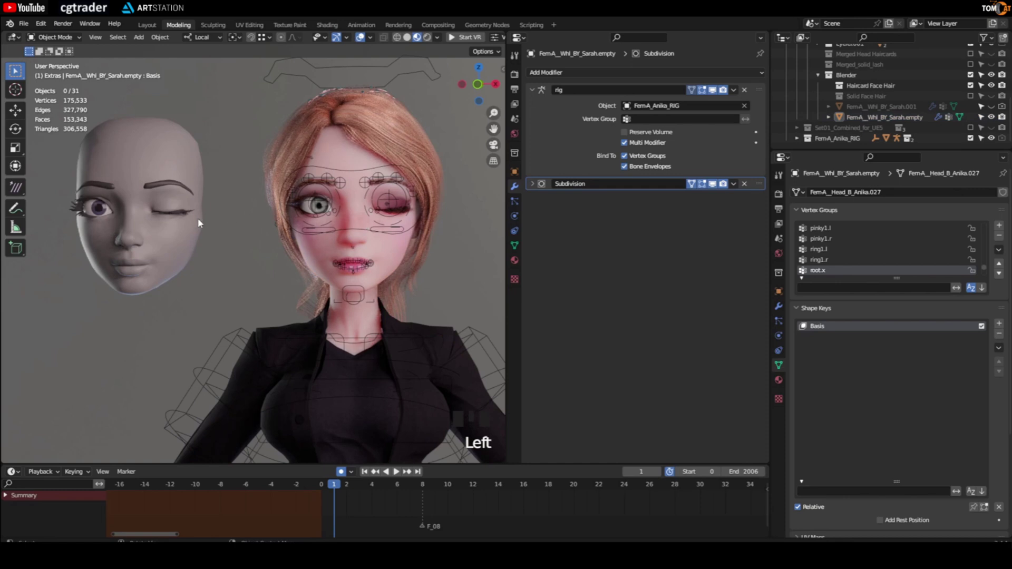
left_click(175, 238)
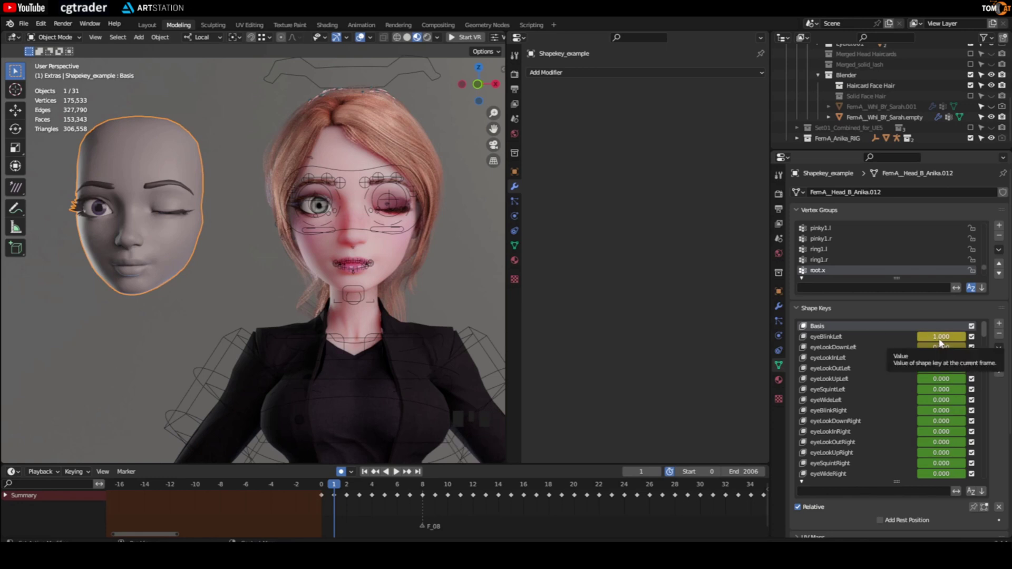
triple_click(830, 336)
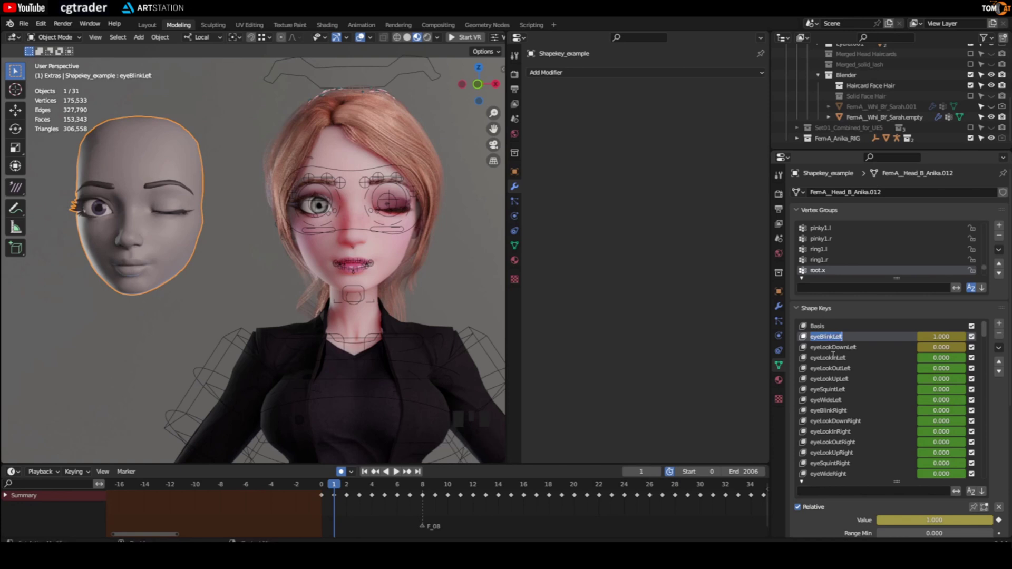
left_click(834, 355)
Save the character mesh's rig modifier as a shape key, keeping the modifier in the stack
left_click(385, 253)
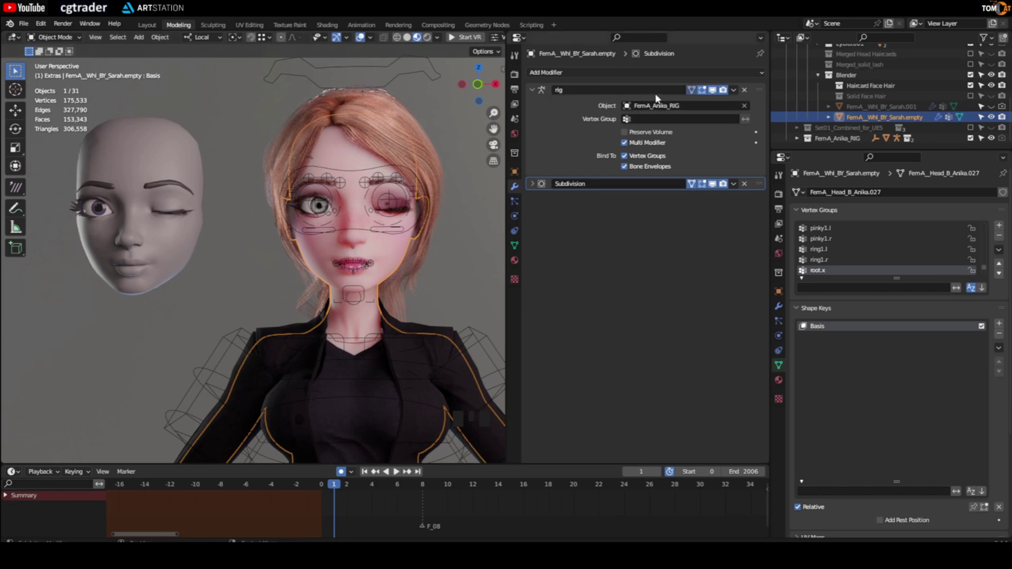
left_click(733, 90)
left_click(735, 90)
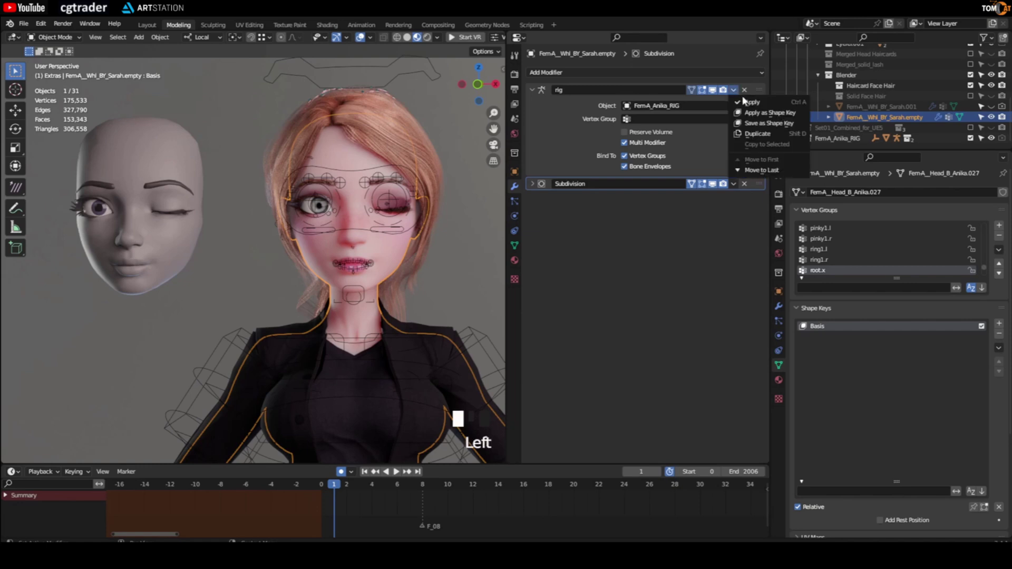
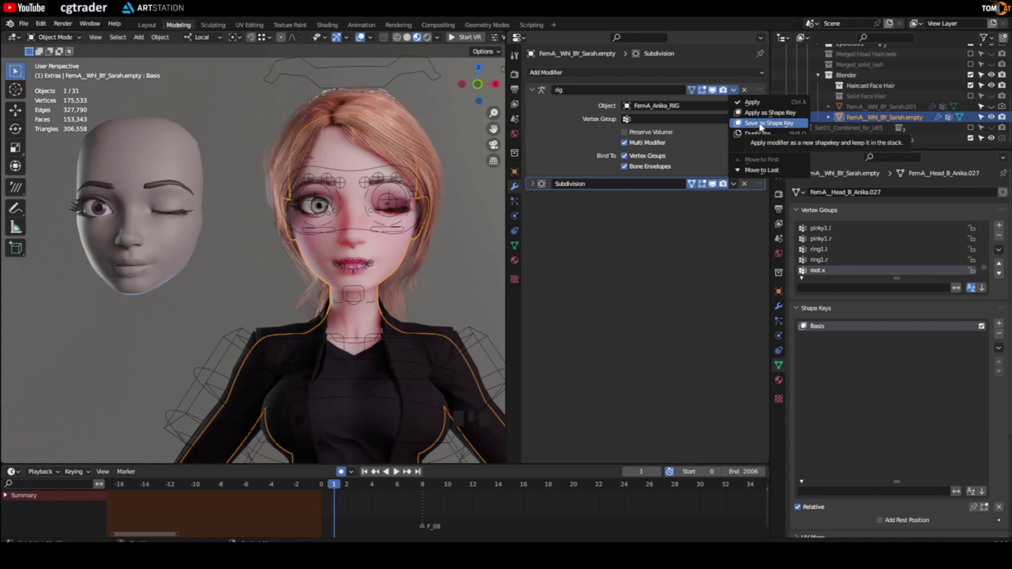
left_click(761, 124)
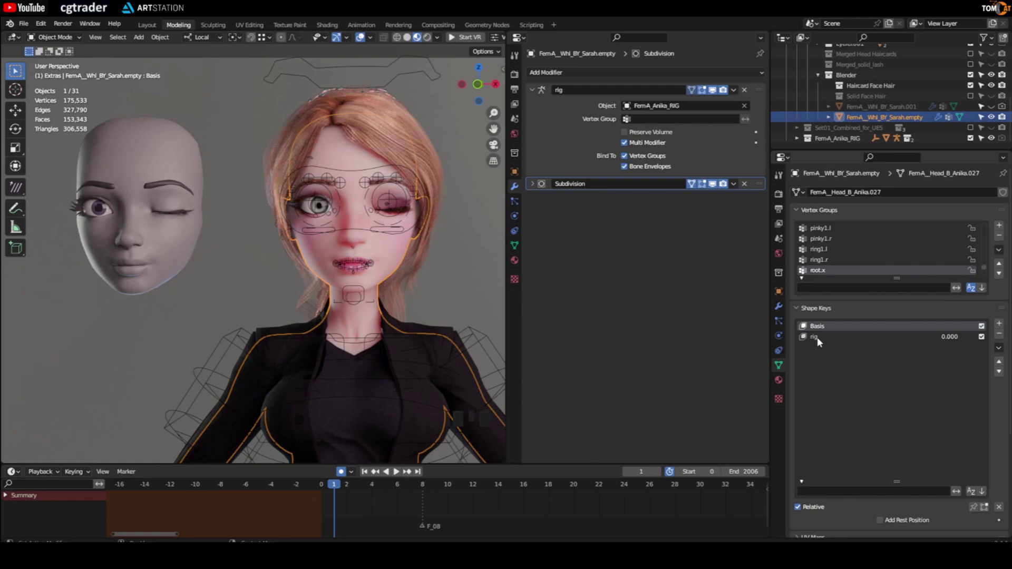
Rename the new rig shape key as eyeBlinkLeft
left_click(815, 336)
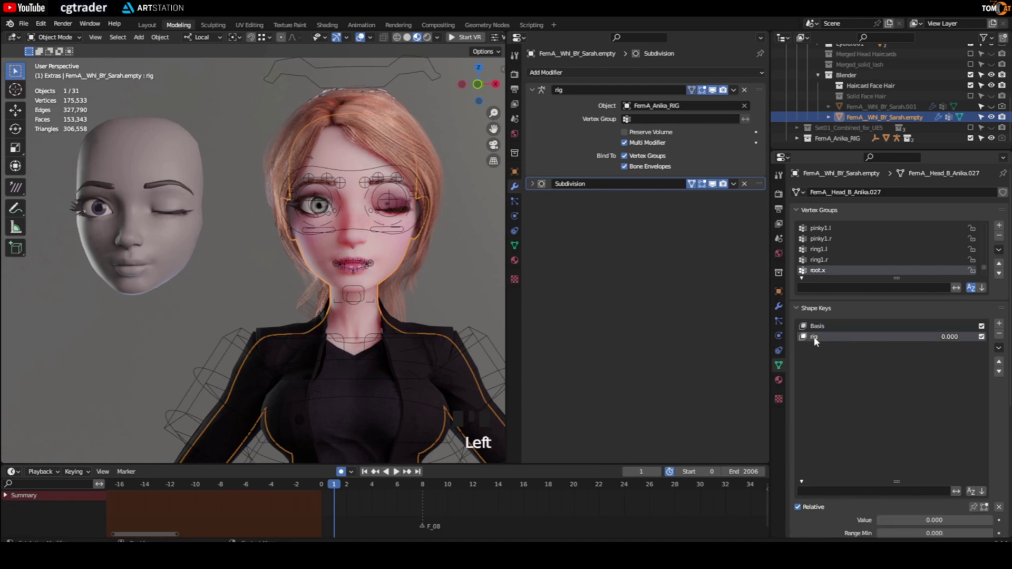
double_click(815, 336)
type("eyeBlinkLeft")
key("Return")
Test eyeBlinkLeft on frame 0 by raising its value to 1 and resetting it to 0, and return to frame 1
key("Left")
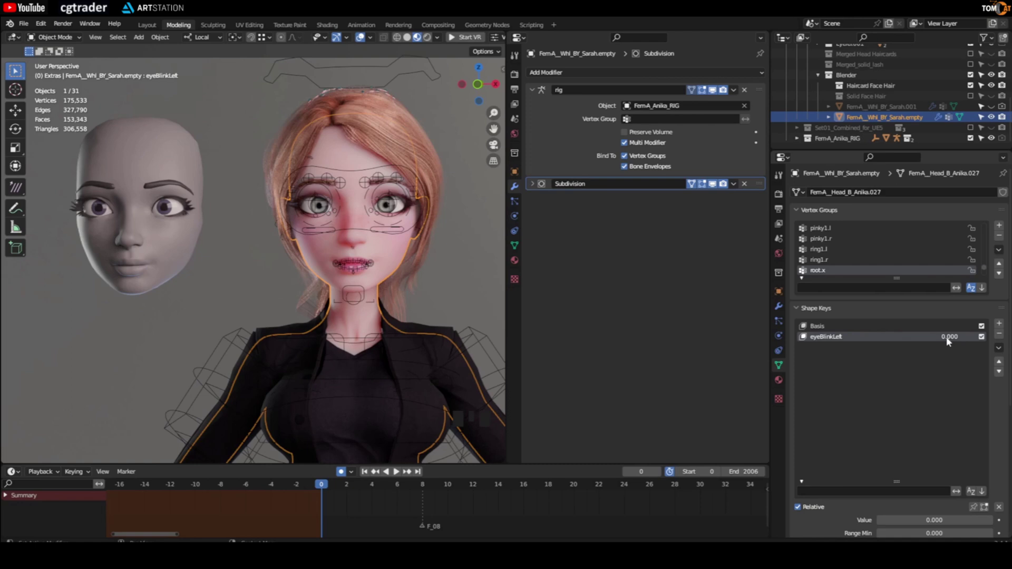
left_click_drag(947, 342, 974, 340)
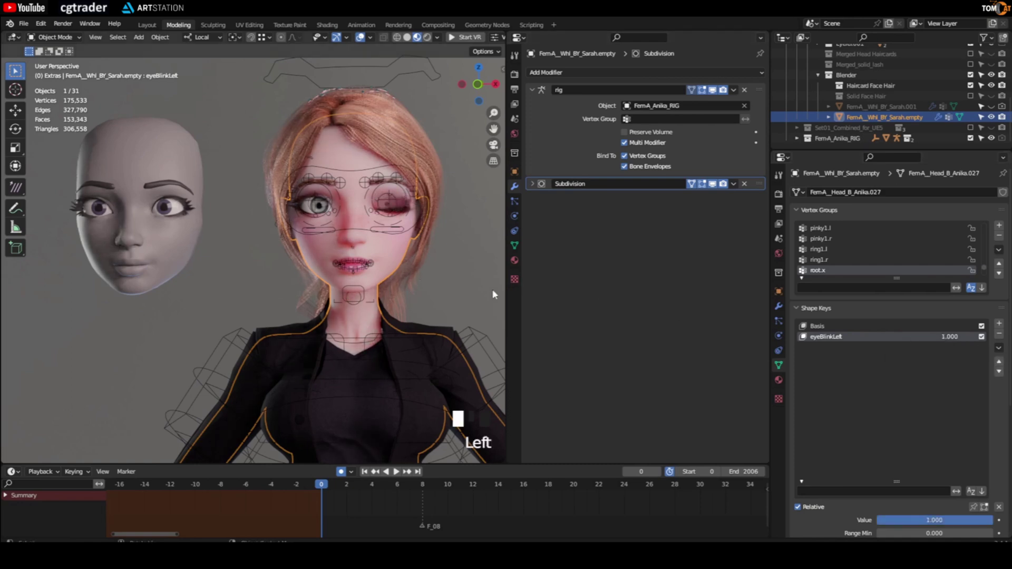
left_click_drag(974, 336, 933, 336)
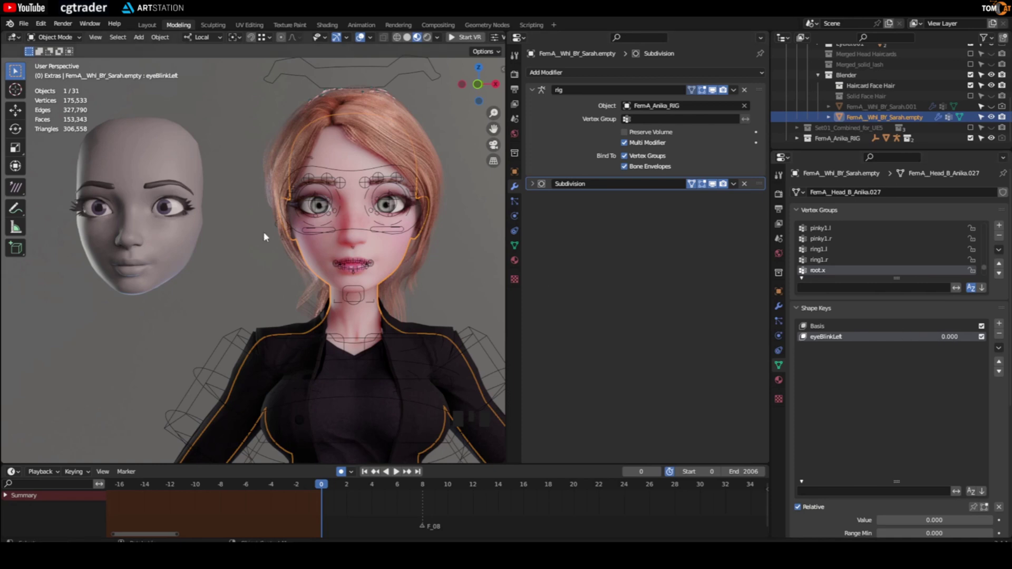
key("Right")
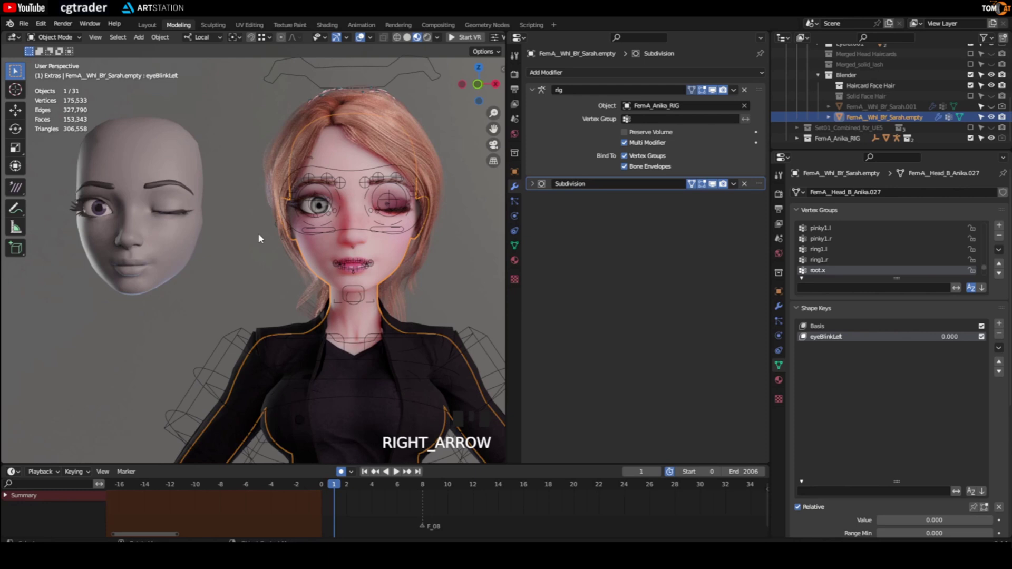
Go to frame 2 and copy the name of the active shape key, eyeLookDownLeft, from the reference head
key("Right")
left_click(162, 243)
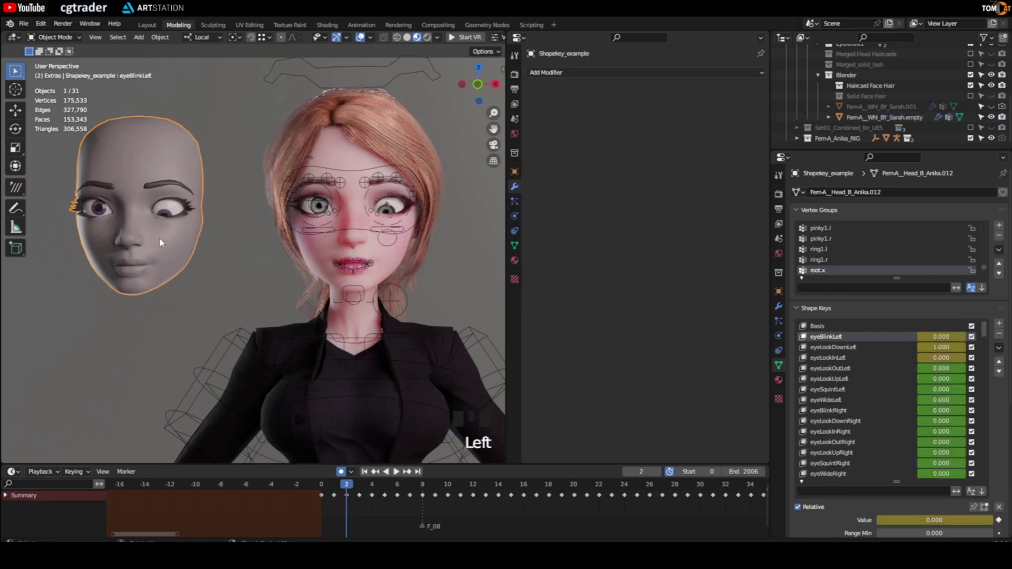
double_click(815, 347)
key("ctrl+c")
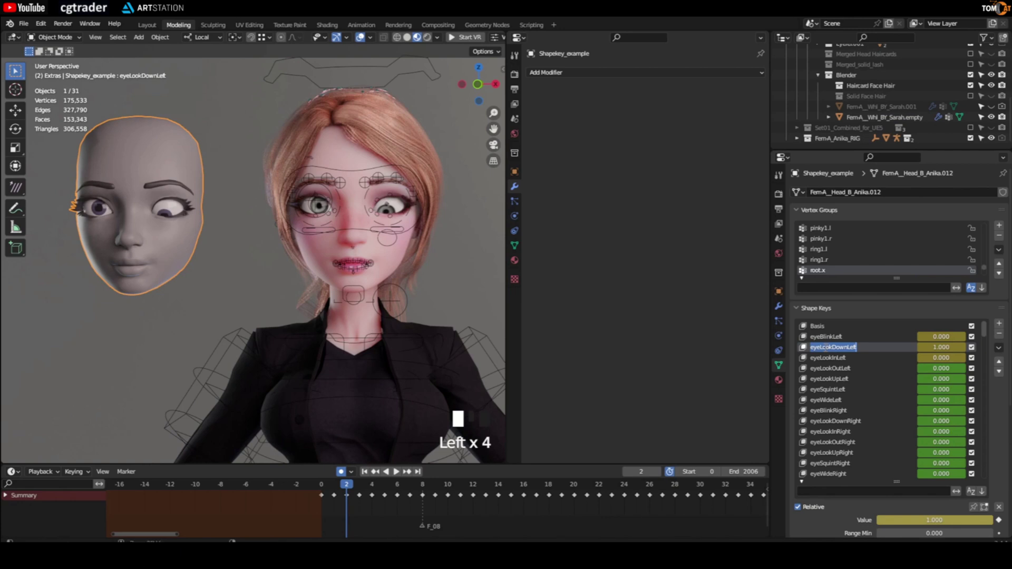
Save the character mesh's rig modifier as a shape key and rename it eyeLookDownLeft
left_click(391, 262)
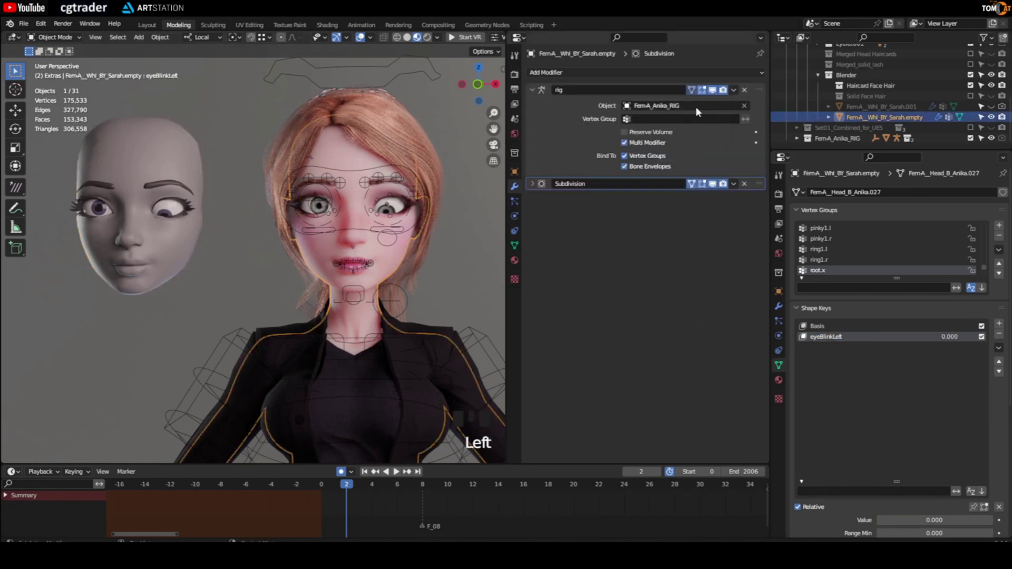
left_click(734, 90)
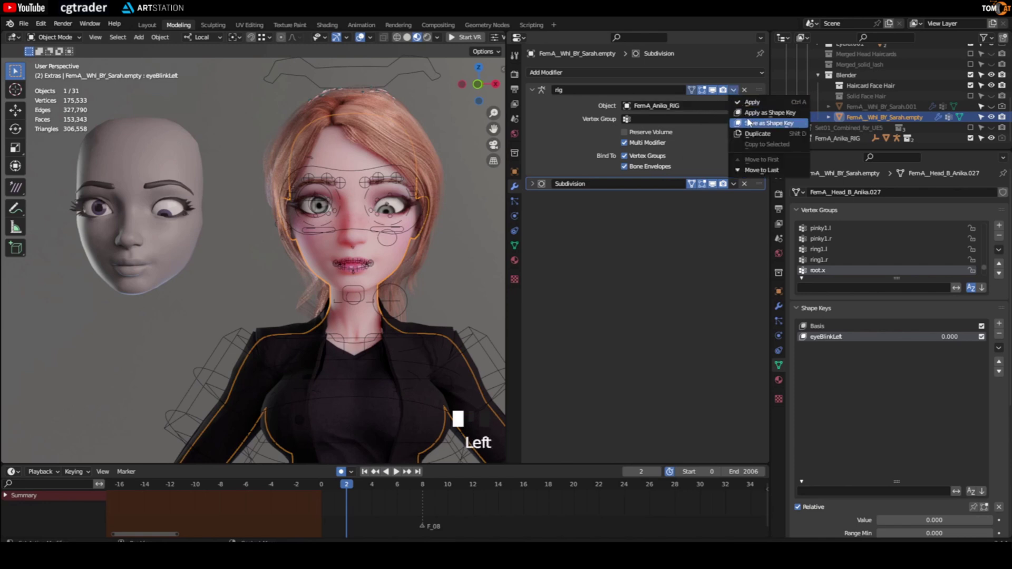
left_click(749, 123)
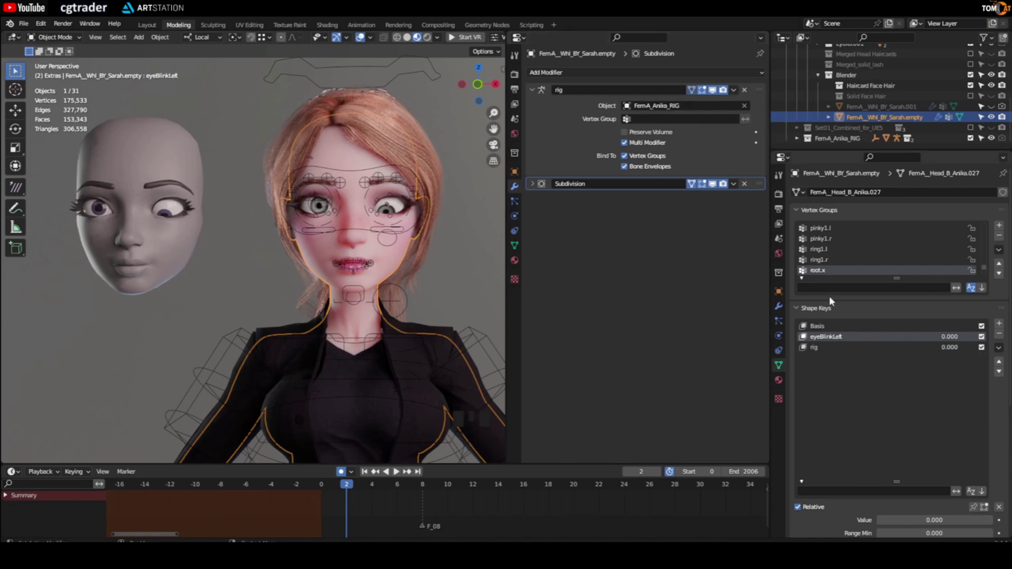
left_click(820, 346)
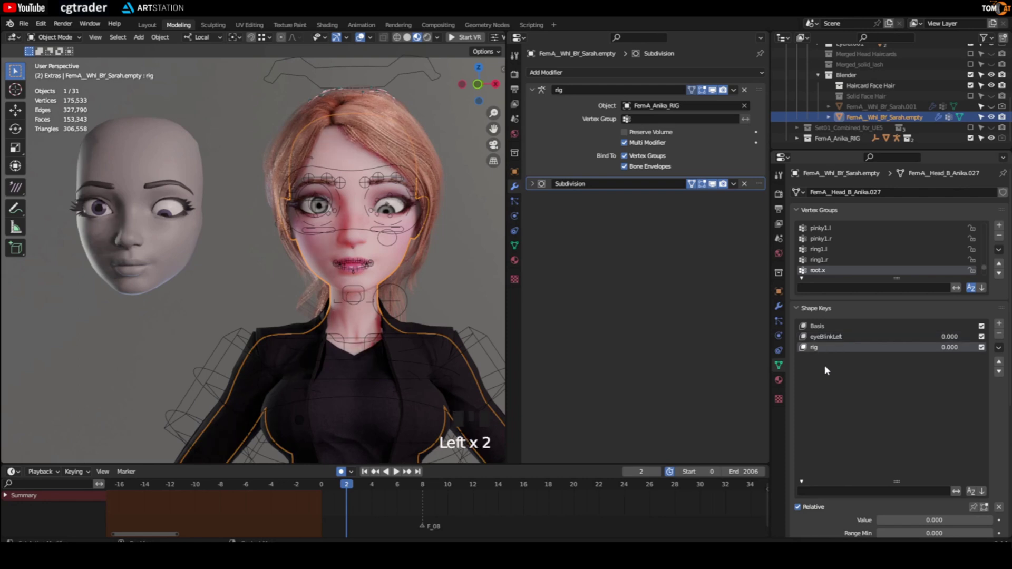
double_click(820, 348)
key("ctrl+v")
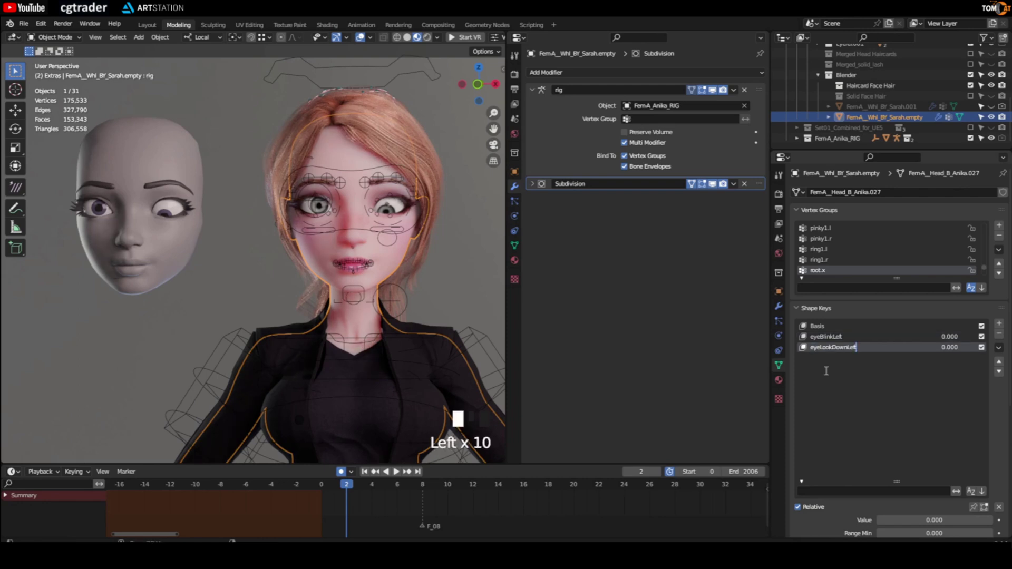
key("Return")
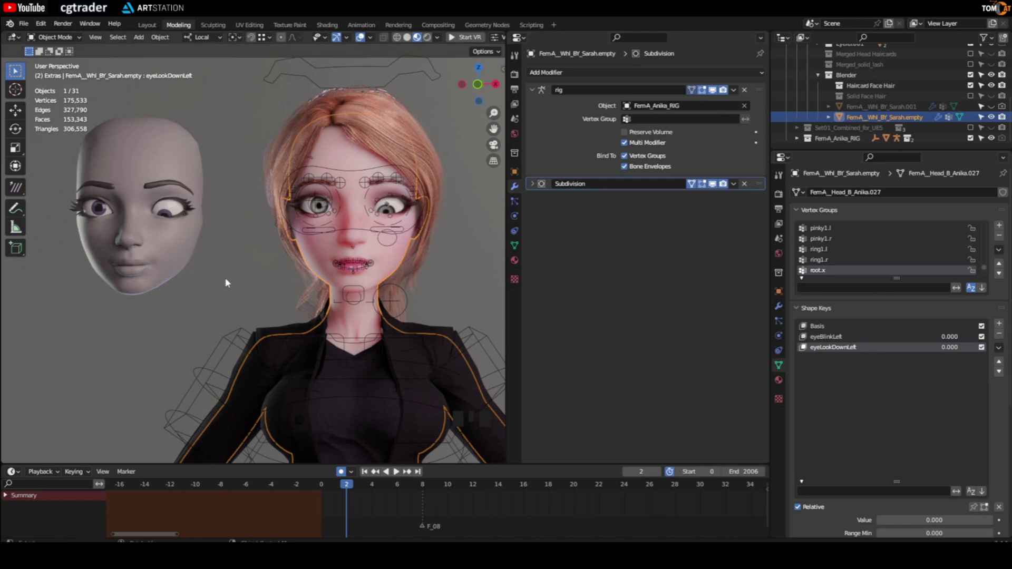
Go to frame 3 and copy the shape key name eyeLookInLeft from the reference head
key("Right")
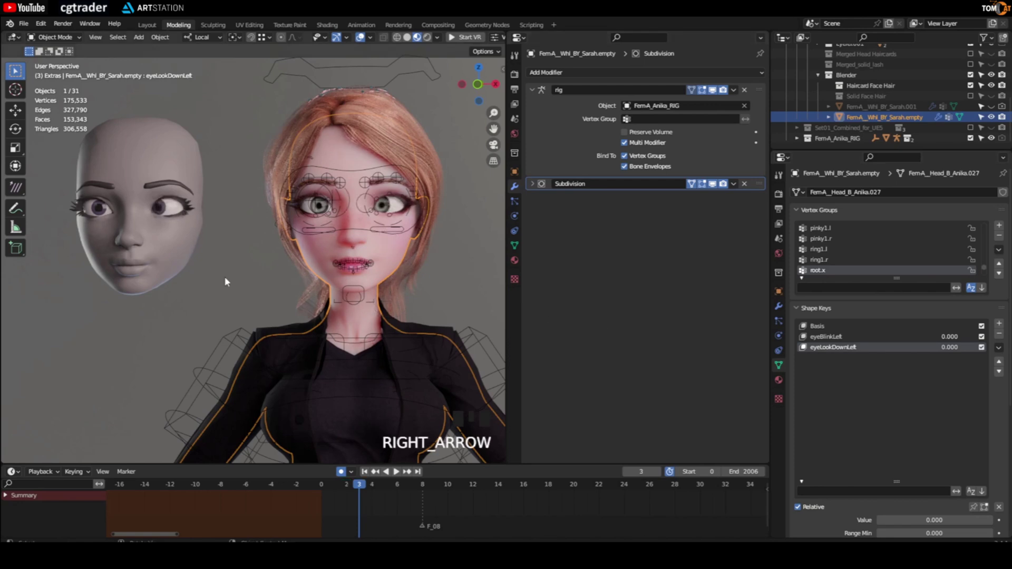
left_click(172, 248)
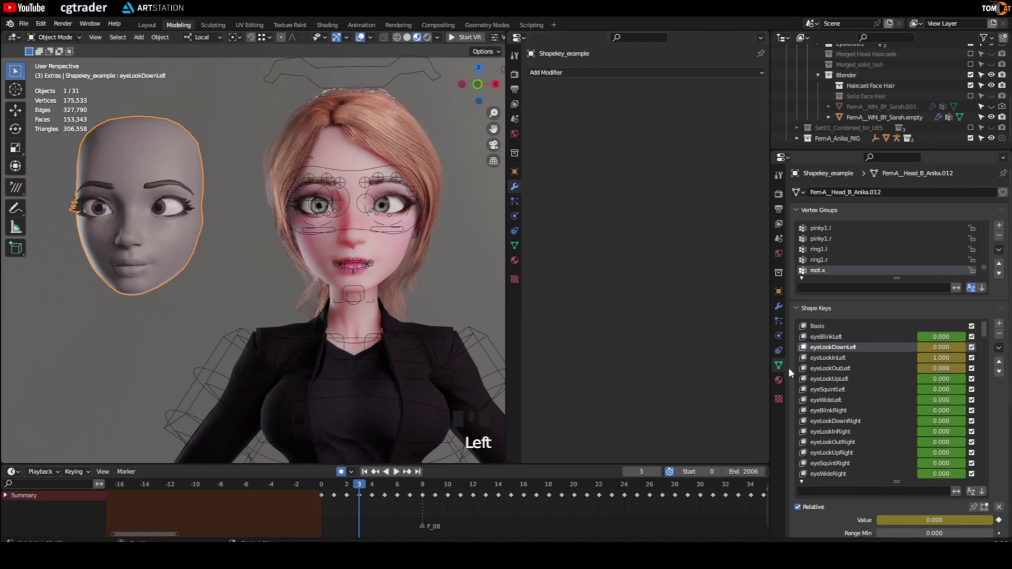
double_click(827, 357)
key("ctrl+c")
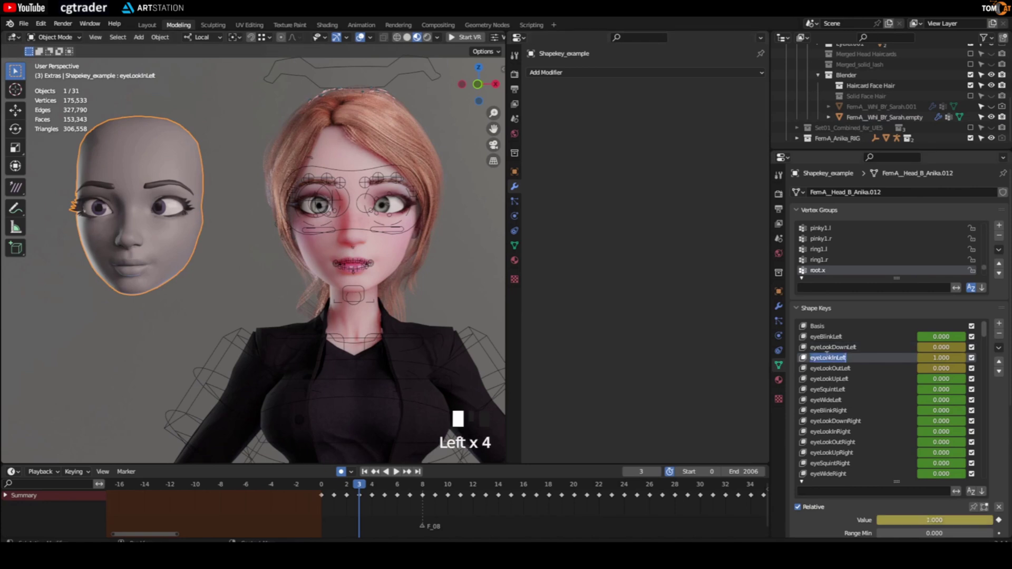
key("Left")
Save the character mesh's rig modifier as a shape key and rename it eyeLookInLeft
left_click(391, 261)
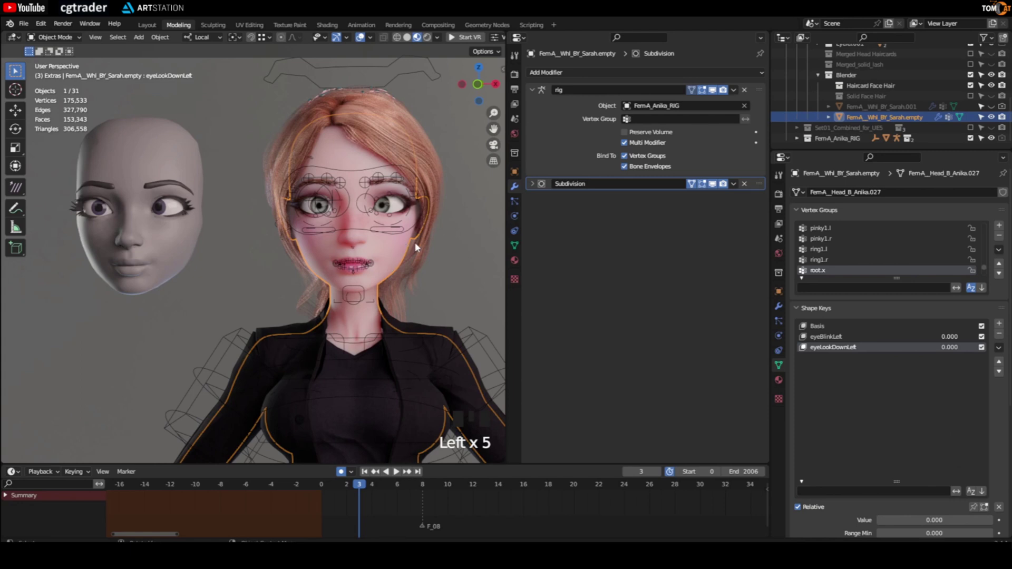
left_click(734, 91)
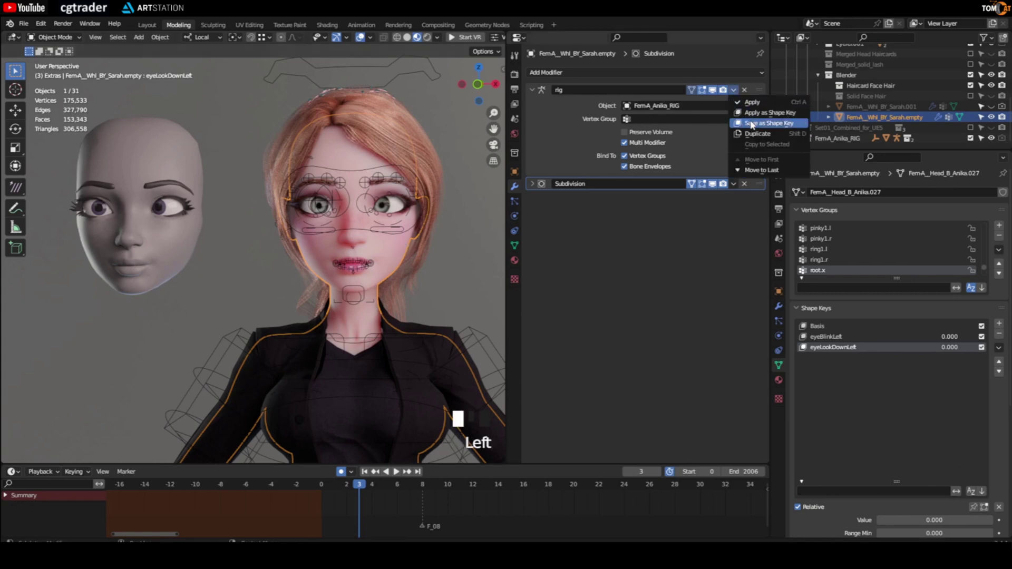
left_click(753, 123)
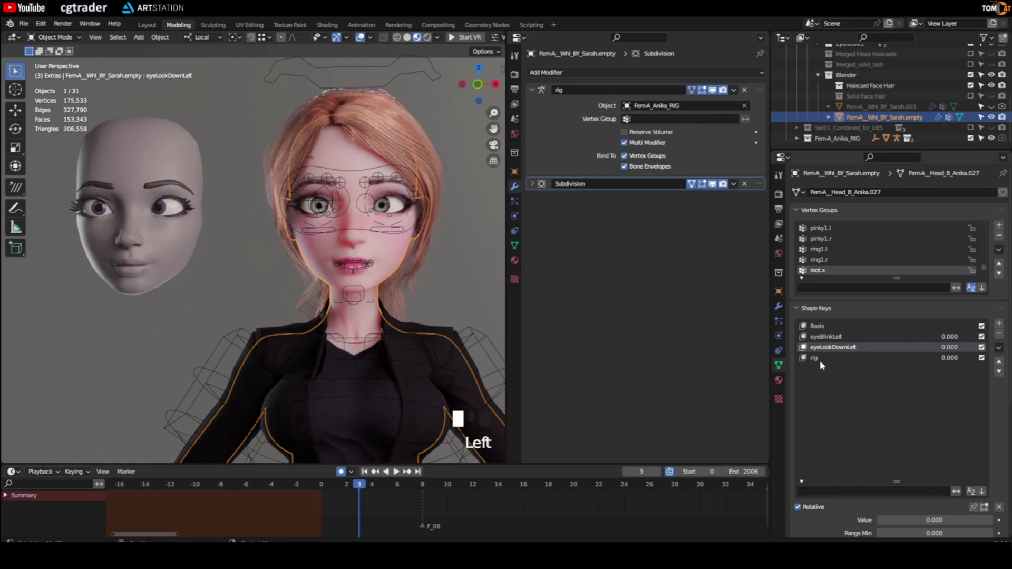
left_click(818, 360)
left_click(818, 359)
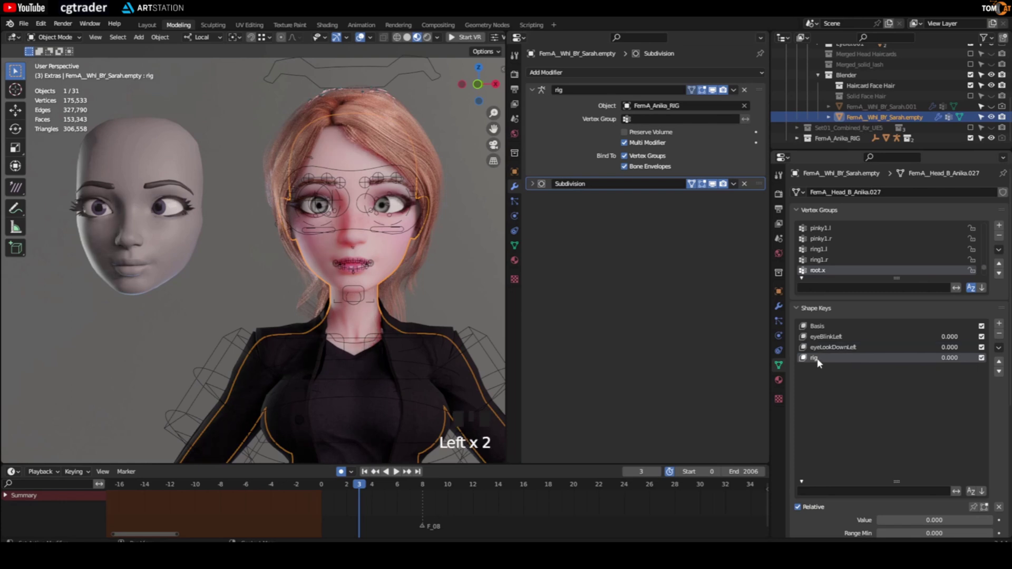
left_click(818, 359)
left_click(818, 359)
left_click(819, 359)
left_click(818, 359)
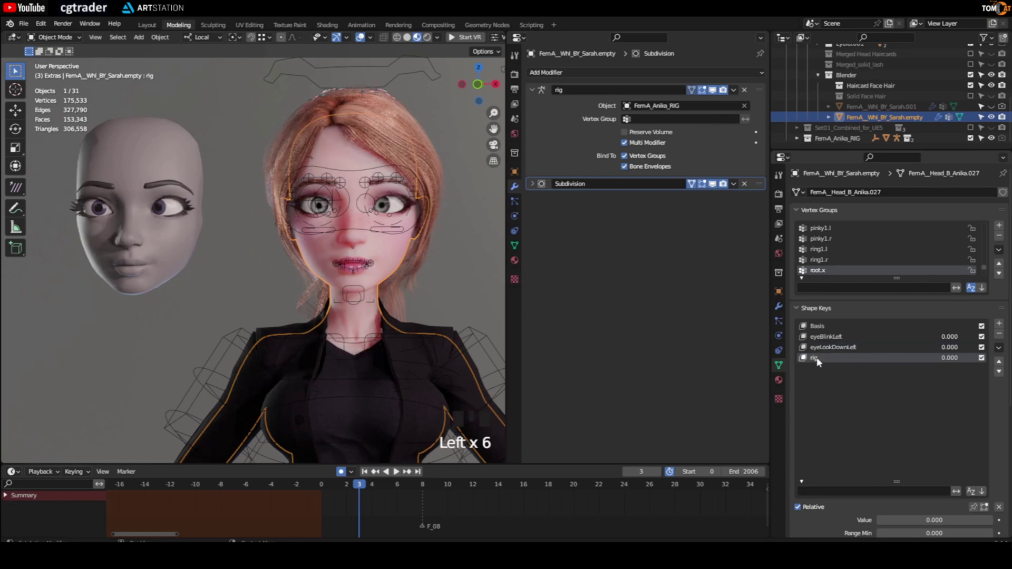
left_click(818, 359)
left_click(818, 359)
double_click(818, 359)
key("ctrl+v")
key("Return")
Go to frame 4 and copy the shape key name eyeLookOutLeft from the reference head
key("Right")
left_click(182, 241)
left_click(830, 369)
double_click(830, 369)
key("ctrl+c")
key("Return")
Save the character mesh's rig modifier as a shape key and rename it eyeLookOutLeft
left_click(397, 254)
left_click(733, 90)
left_click(759, 124)
double_click(817, 369)
key("ctrl+v")
key("Return")
Save the rig poses on frames 5 and 6 as character shape keys named eyeLookUpLeft and eyeSquintLeft
key("Right")
left_click(182, 242)
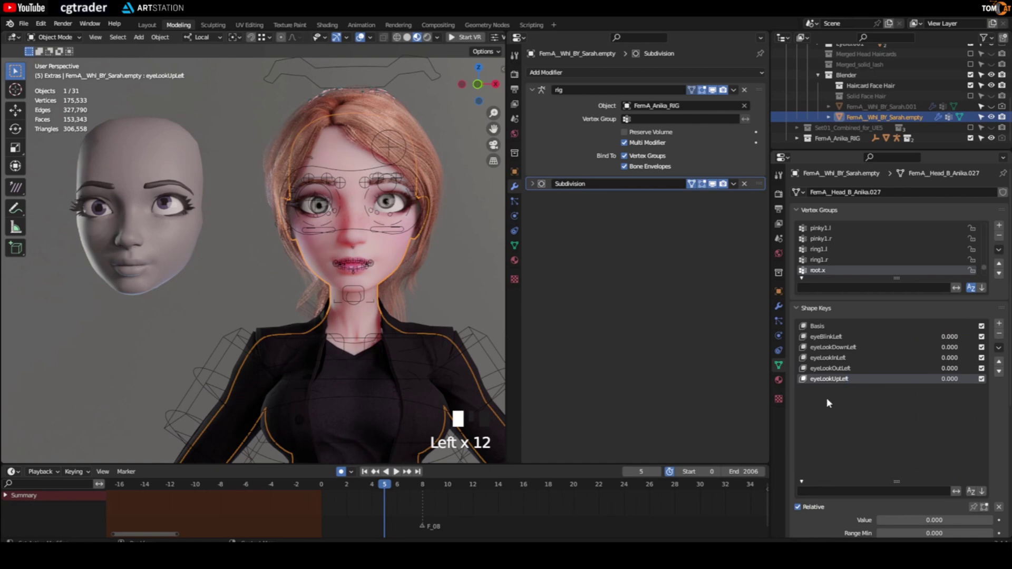
key("Right")
left_click(182, 243)
double_click(827, 390)
left_click(397, 255)
left_click(733, 90)
left_click(759, 125)
double_click(818, 390)
Save the rig pose on frame 7 as a character shape key named eyeWideLeft, using the reference head's name
left_click(182, 242)
double_click(827, 400)
left_click(397, 254)
left_click(759, 124)
double_click(817, 401)
key("ctrl+v")
Save the rig pose on frame 8 as a character shape key named eyeBlinkRight
double_click(830, 411)
left_click(396, 254)
left_click(818, 411)
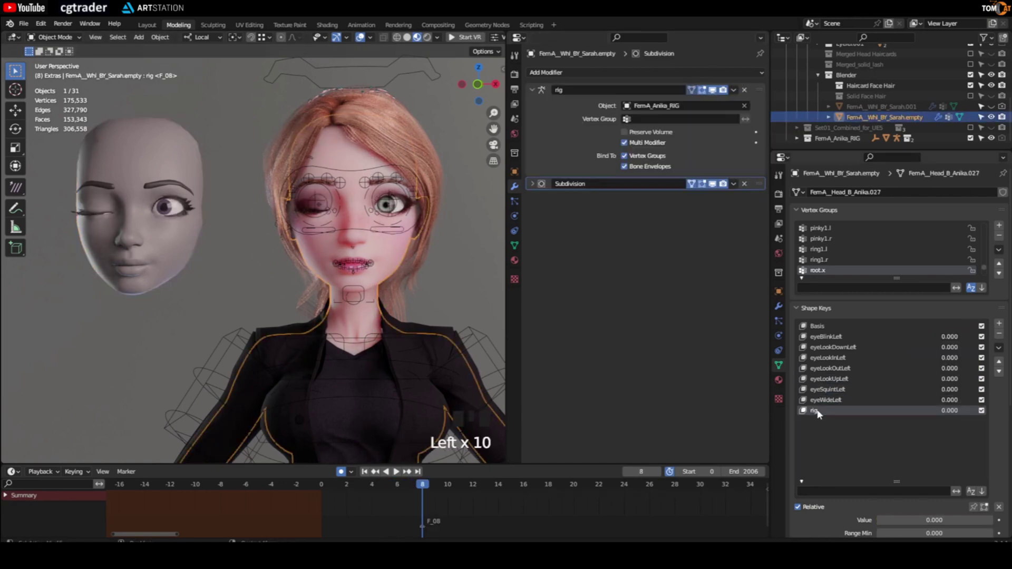
double_click(817, 412)
Save the rig pose on frame 9 as a character shape key named eyeLookDownRight
left_click(182, 243)
double_click(835, 421)
left_click(395, 254)
left_click(734, 90)
left_click(758, 123)
Save the rig poses on frames 10 and 11 as character shape keys named eyeLookInRight and eyeLookOutRight
double_click(817, 422)
double_click(830, 432)
left_click(393, 253)
double_click(817, 432)
left_click(182, 243)
double_click(833, 442)
left_click(395, 254)
double_click(817, 442)
Save the rig poses on frames 12 and 13 as character shape keys named eyeLookUpRight and eyeSquintRight
left_click(182, 243)
double_click(832, 452)
left_click(396, 255)
left_click(733, 90)
left_click(761, 123)
key("Right")
left_click(182, 243)
left_click(396, 254)
scroll(871, 441, "down", 2)
Copy the name eyeWideRight from the reference head and save the frame 14 rig pose as a character shape key with that name
left_click(182, 242)
double_click(829, 432)
scroll(872, 370, "down", 10)
left_click(395, 254)
left_click(734, 90)
left_click(760, 123)
double_click(817, 432)
key("ctrl+v")
key("Return")
Go to frame 0, hide the overlays and test the right-eye shape key values on the character's face
key("Right")
key("Left")
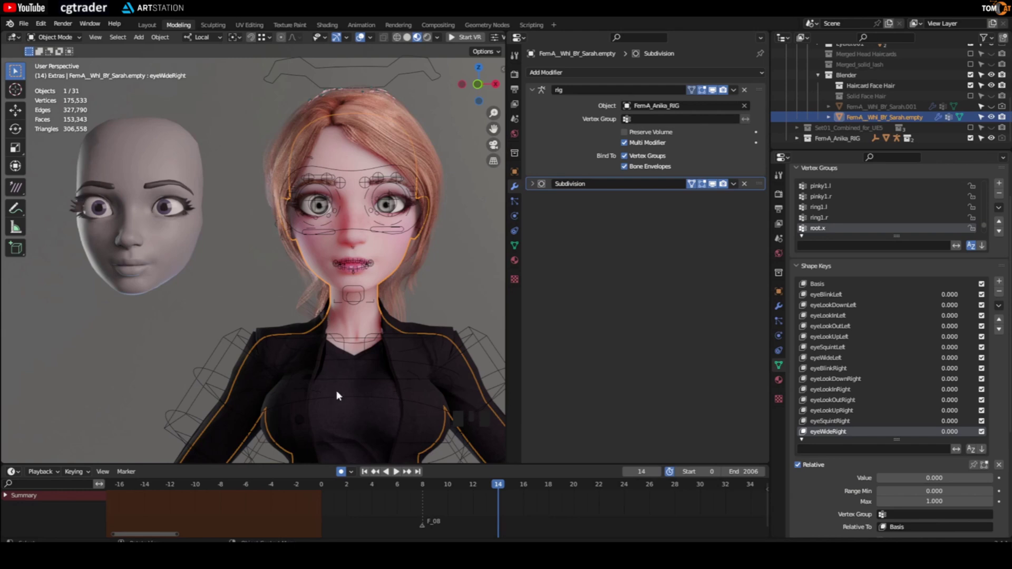
left_click(321, 484)
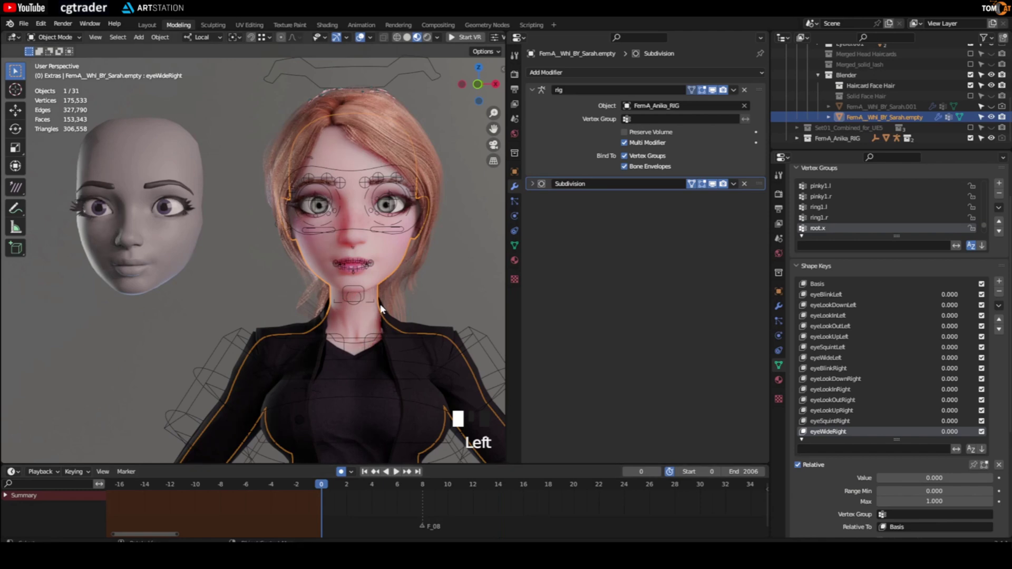
key("Insert")
middle_click_drag(355, 305, 272, 311, "shift")
scroll(330, 298, "up", 2)
scroll(328, 295, "up", 2)
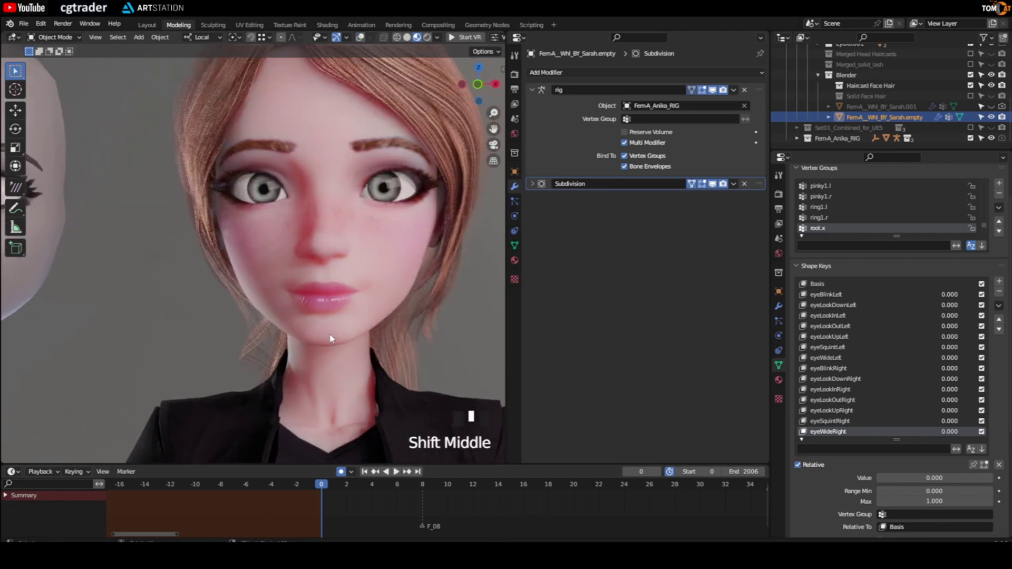
left_click(950, 433)
left_click_drag(949, 422, 931, 380)
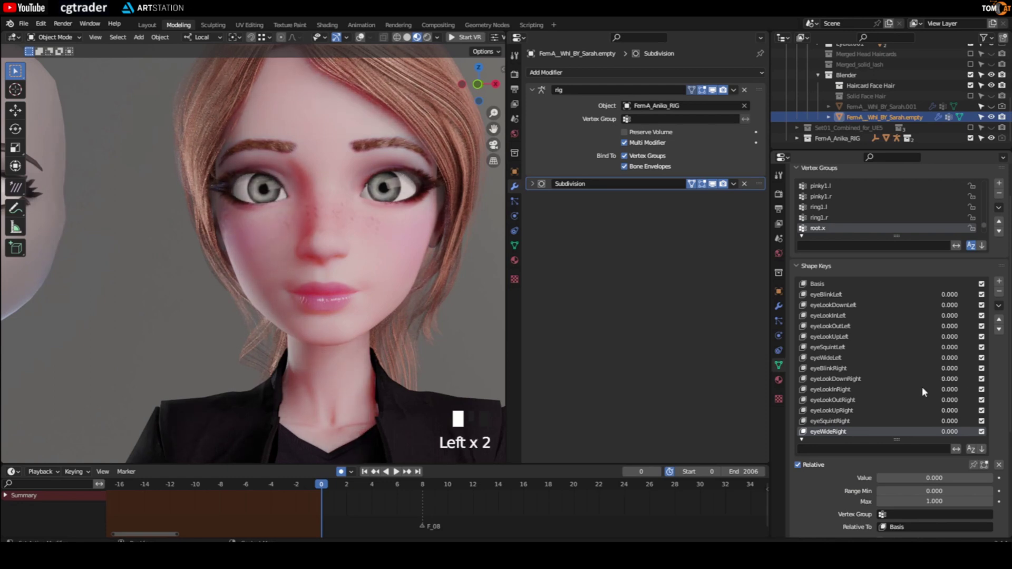
scroll(312, 315, "down", 4)
Select the character rig, go to frame 8 and review the right-eye poses frame by frame with overlays hidden
key("Insert")
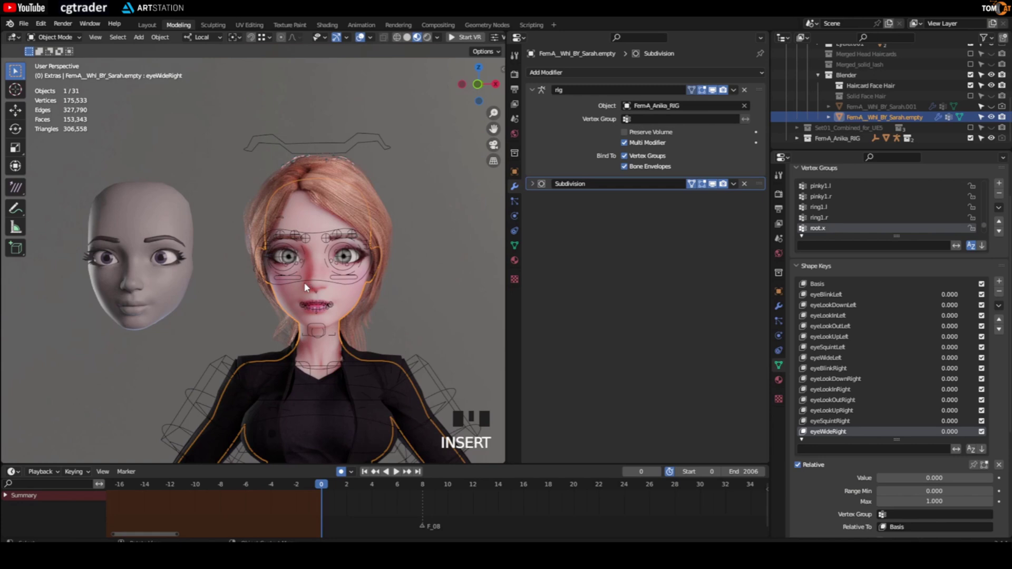
left_click(305, 282)
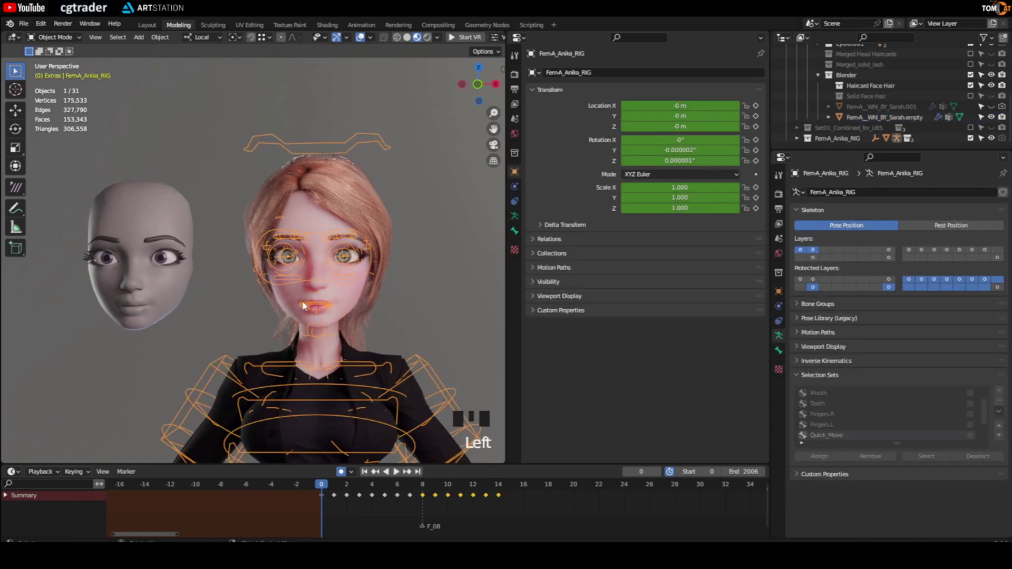
left_click(423, 485)
key("Insert")
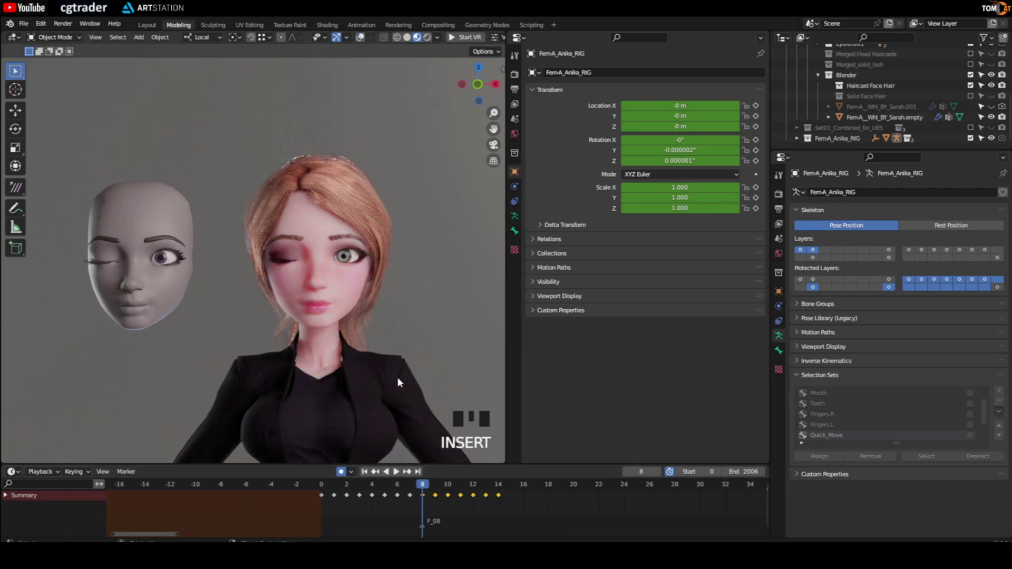
key("Right")
key("Right")
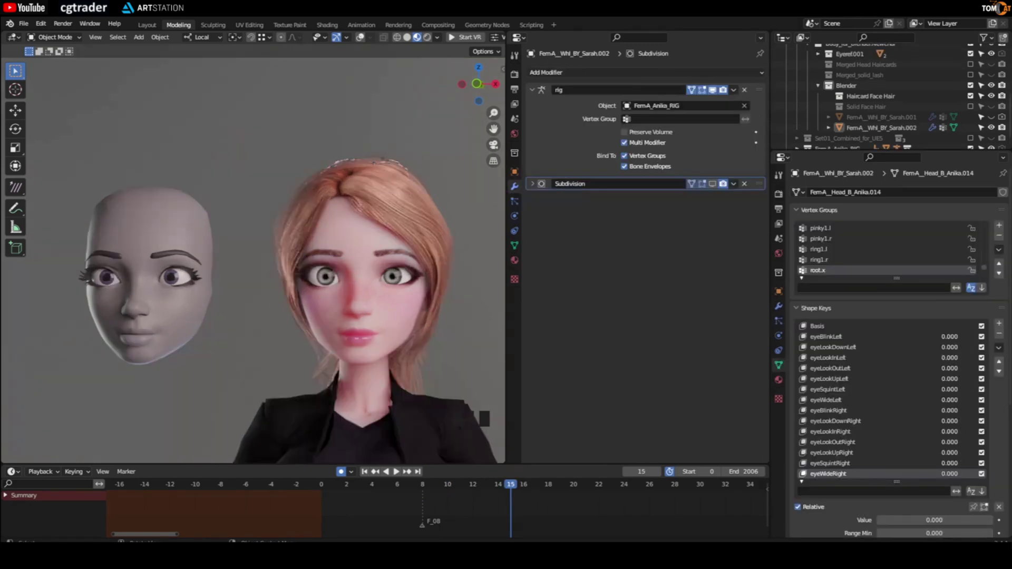
Show the overlays again, select the character rig and put it into Pose Mode on frame 15
middle_click_drag(267, 210, 296, 257)
key("Insert")
middle_click_drag(263, 298, 251, 276, "shift")
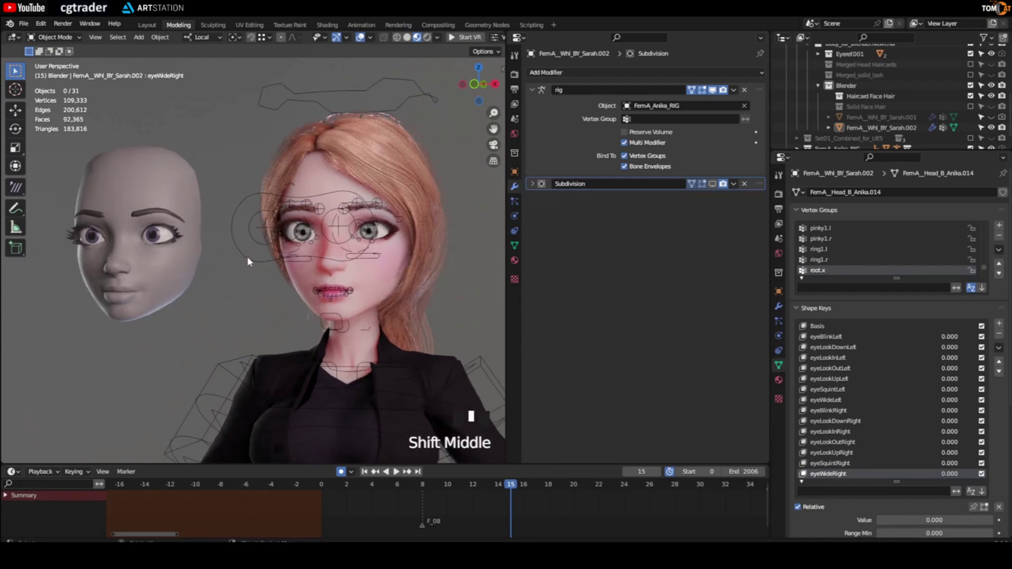
left_click(248, 257)
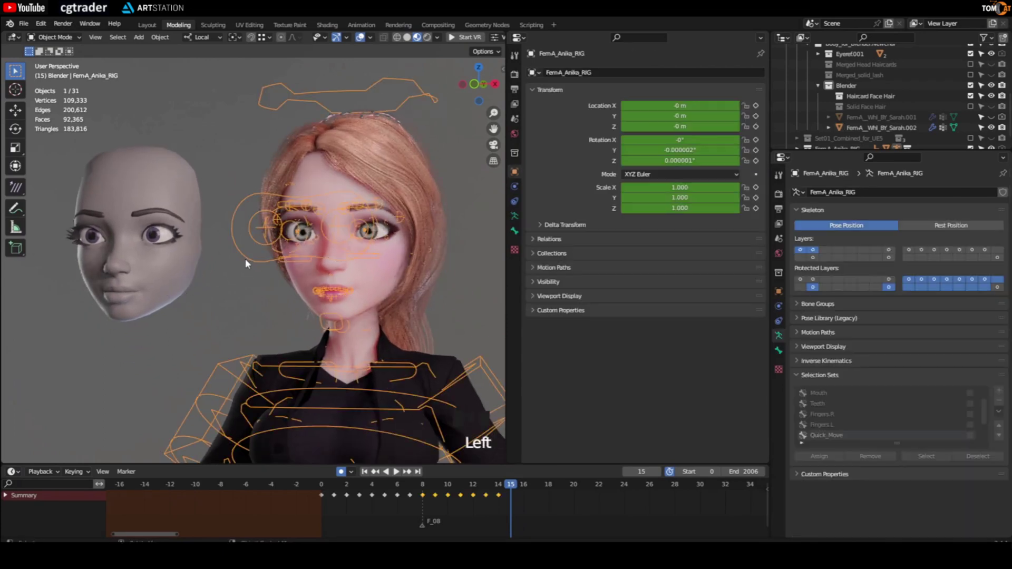
key("ctrl+Tab")
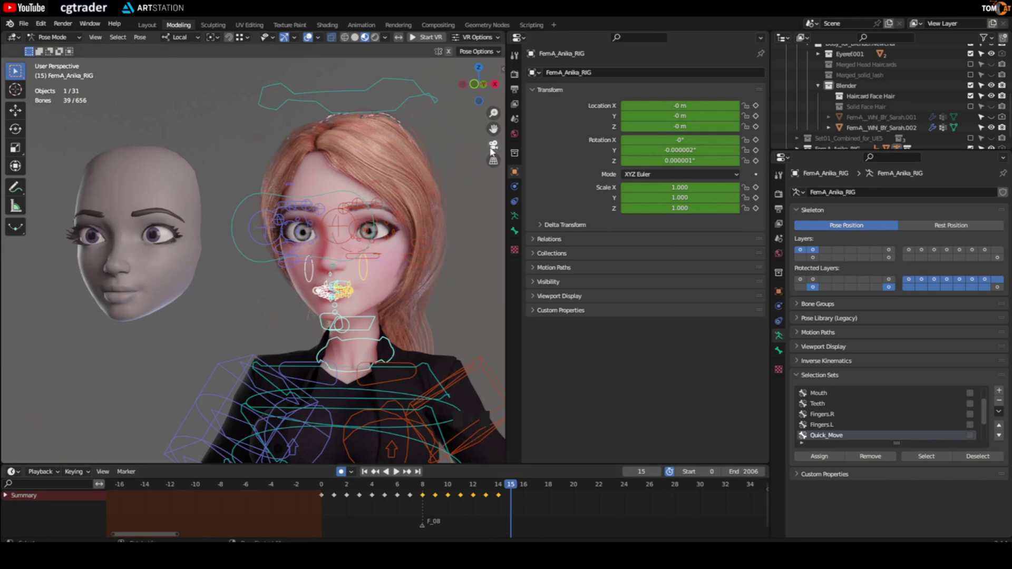
Compare the jaw profile on frames 14 and 15 against the reference head in the right orthographic view
left_click(495, 85)
scroll(227, 287, "up", 4)
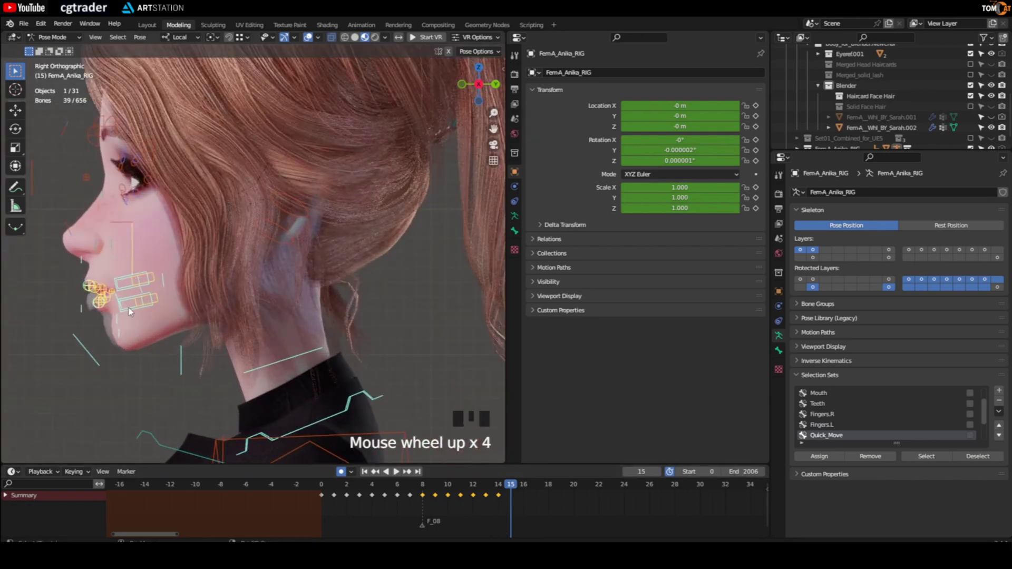
middle_click_drag(130, 311, 179, 312, "shift")
scroll(156, 321, "up", 1)
scroll(143, 324, "up", 3)
key("Insert")
key("Left")
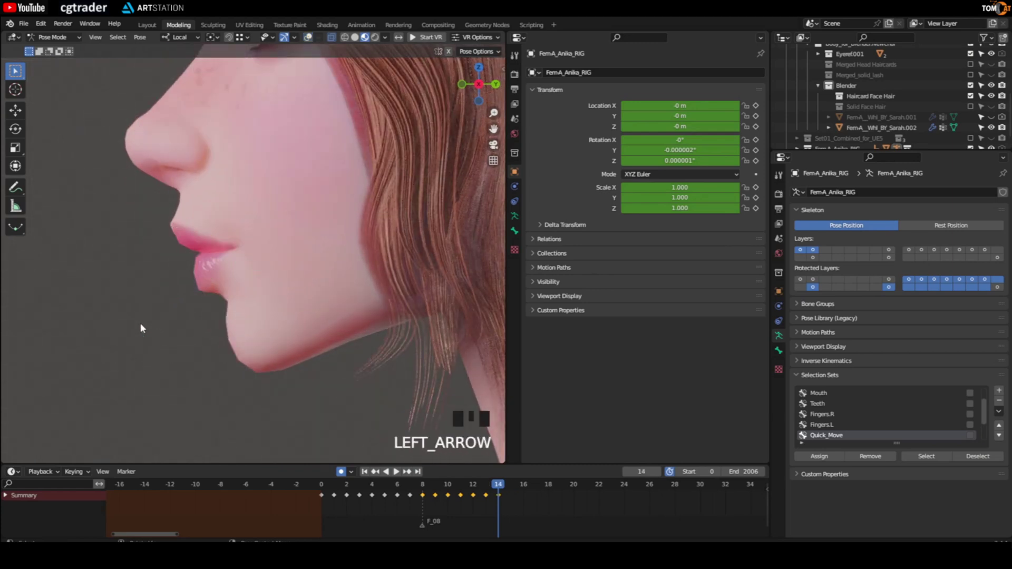
key("Right")
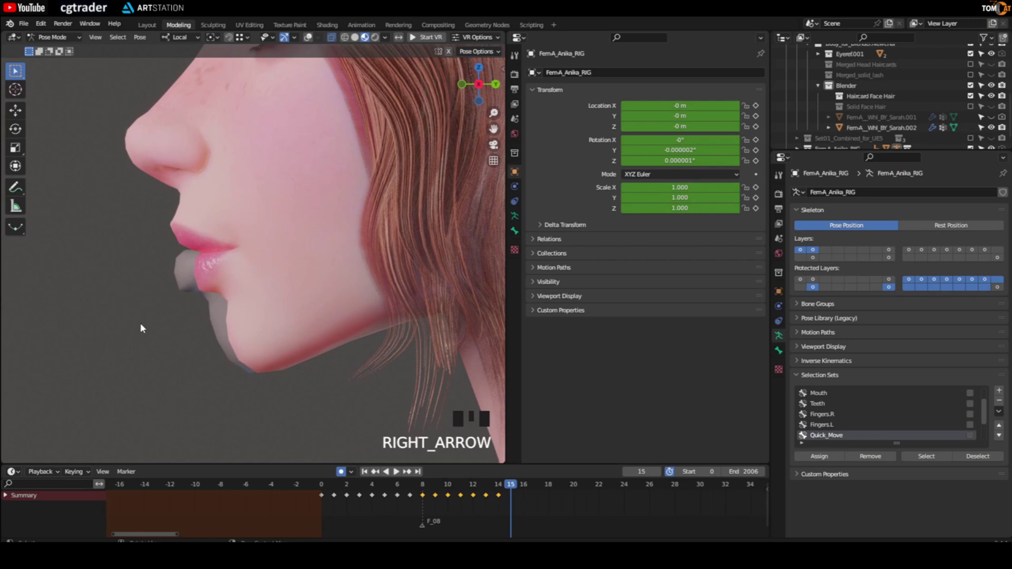
key("Left")
key("Right")
key("Insert")
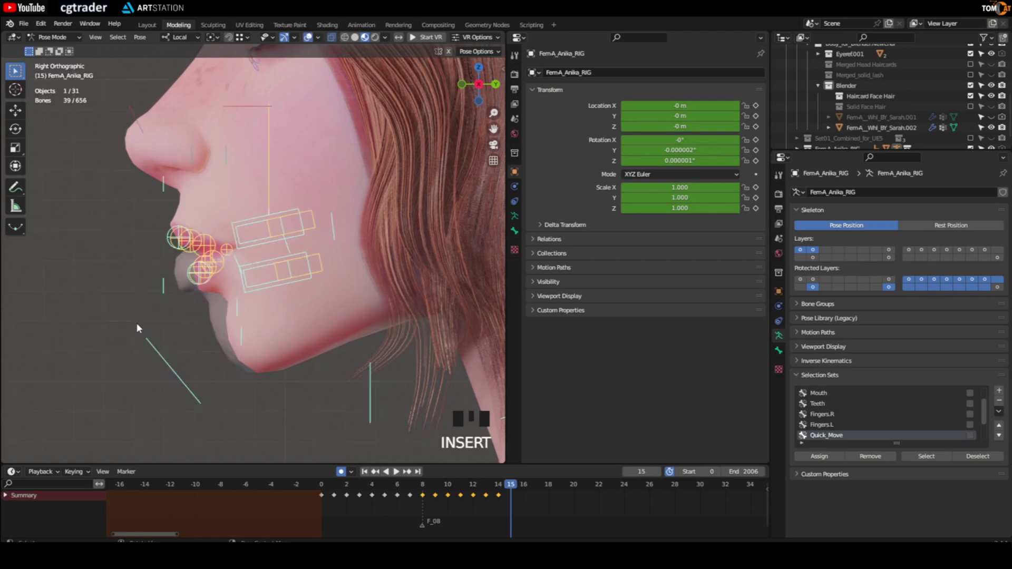
Try to move the jaw control bone c_jawbone.x in the side view on frame 15
left_click(141, 351)
scroll(143, 351, "down", 2)
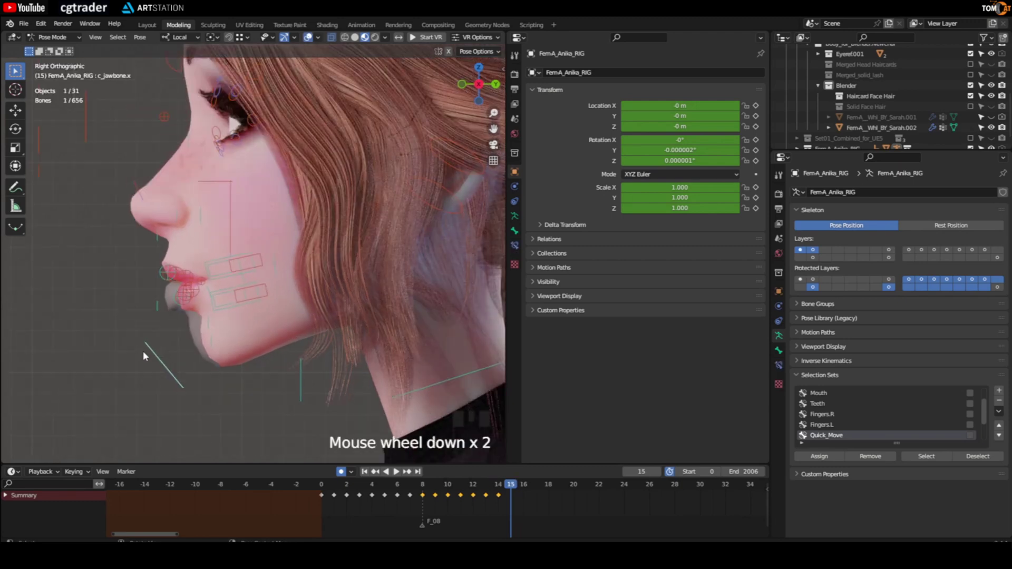
scroll(143, 351, "up", 1)
scroll(164, 351, "down", 2)
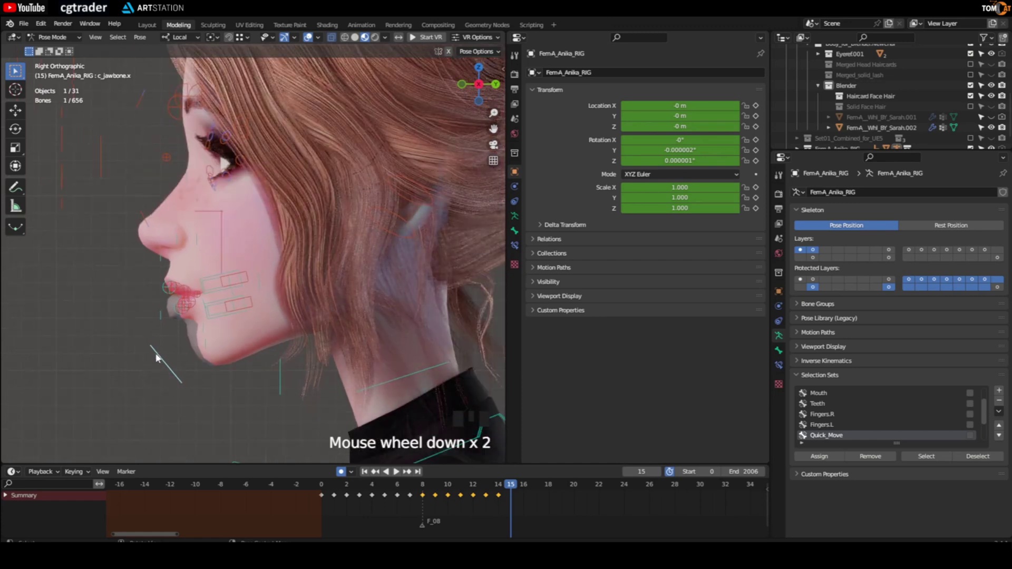
key("g")
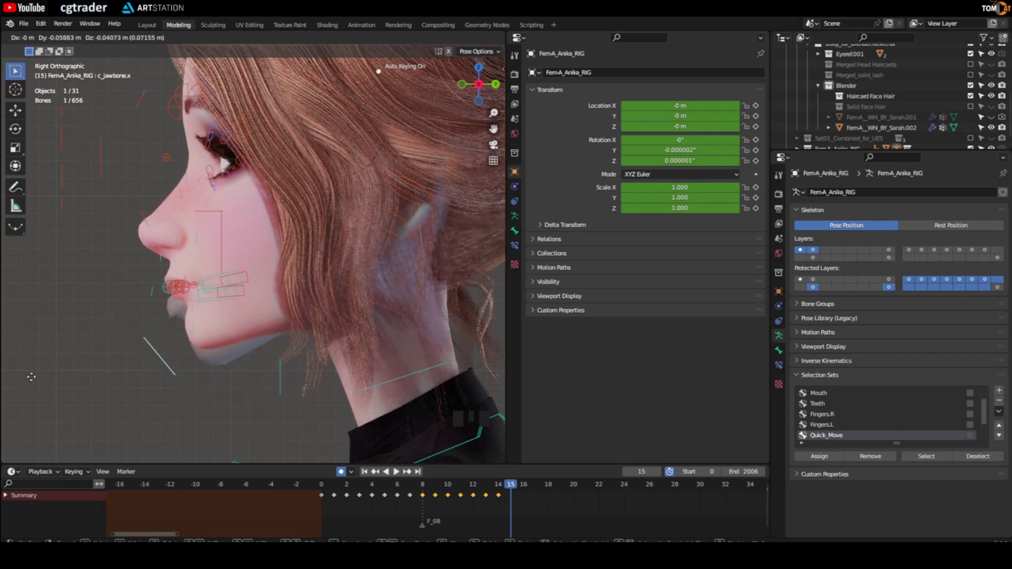
right_click(123, 361)
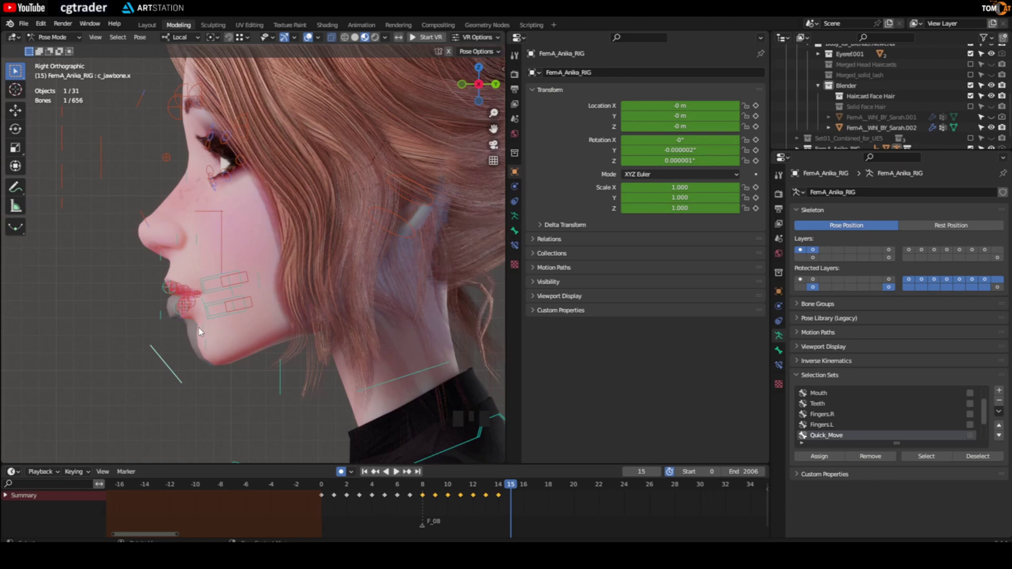
Return the rig to Object Mode and select the reference head Shapekey_example
key("ctrl+Tab")
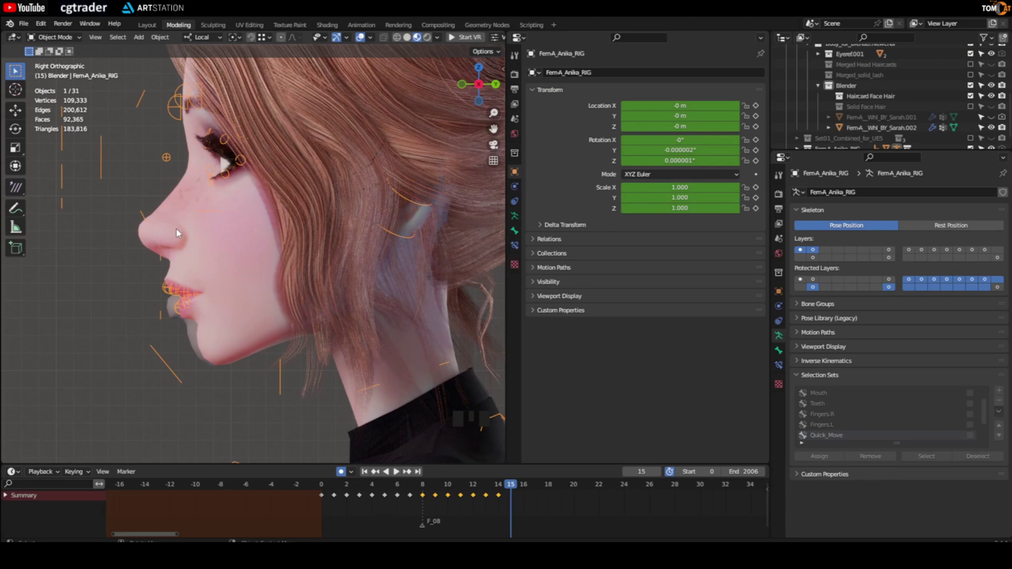
mouse_move(179, 231)
middle_mouse_down()
mouse_move(210, 226)
mouse_move(220, 240)
mouse_move(201, 285)
mouse_move(175, 286)
mouse_move(295, 264)
mouse_move(283, 234)
mouse_move(256, 261)
mouse_move(185, 246)
middle_mouse_up()
scroll(221, 239, "down", 2)
left_click(186, 247)
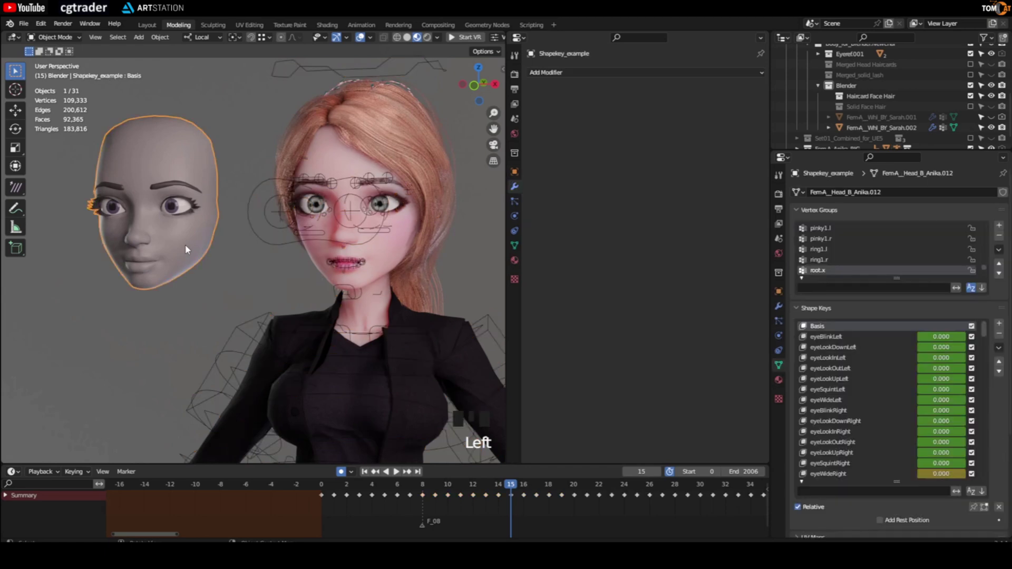
Preview the jawForward shape key on the example head and open its name for copying
scroll(821, 410, "down", 3)
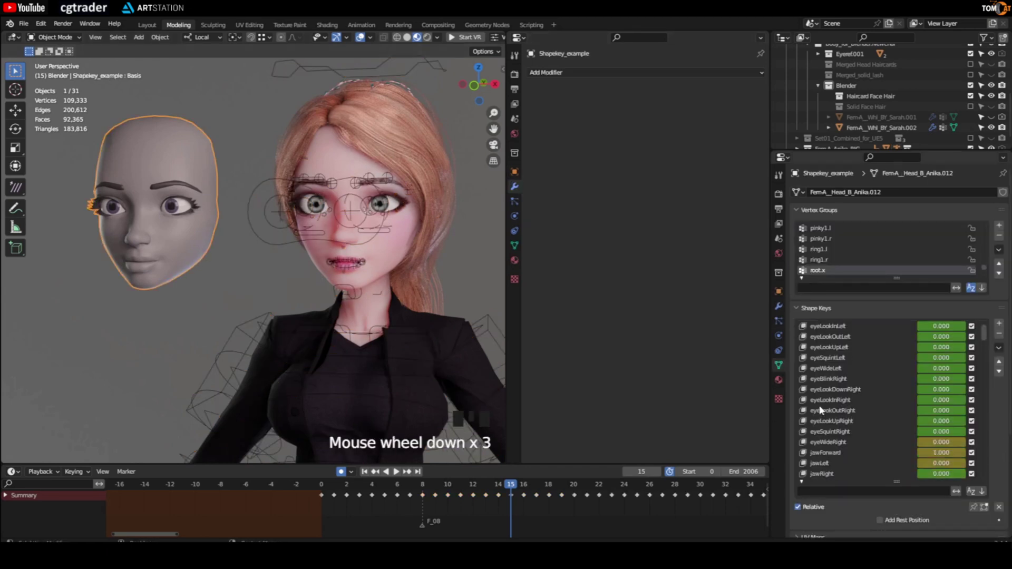
left_click_drag(935, 456, 965, 456)
double_click(826, 458)
key("Left")
key("Left")
key("Left")
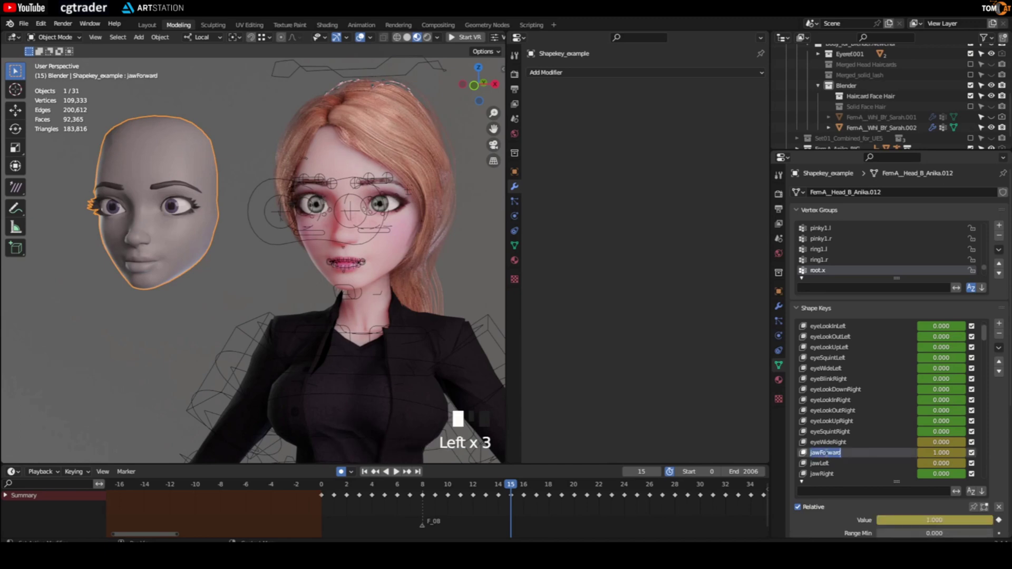
Add a new shape key named jawForward to the character's body mesh and set its value to 1.000
left_click(185, 335)
left_click(395, 254)
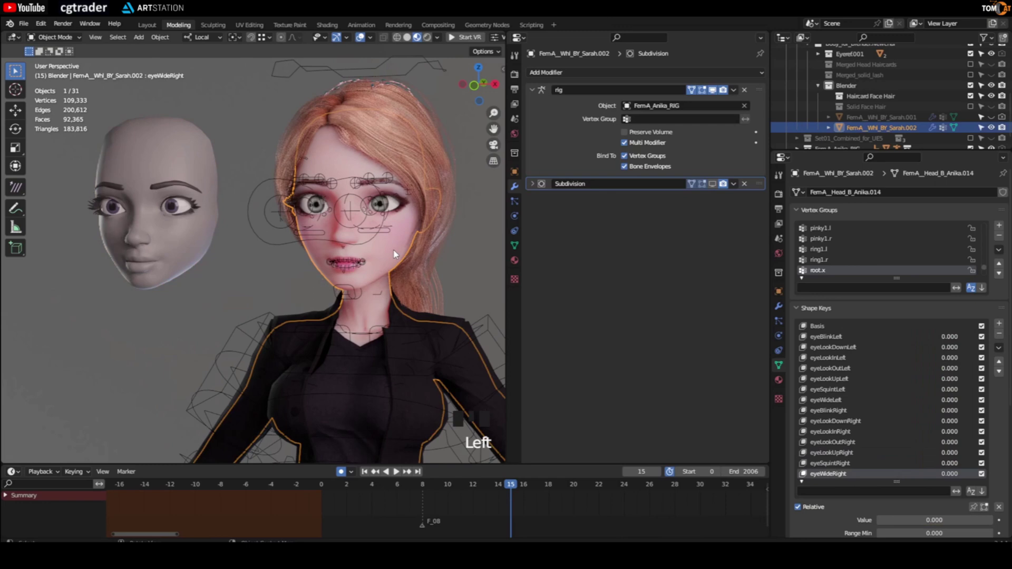
scroll(866, 399, "down", 2)
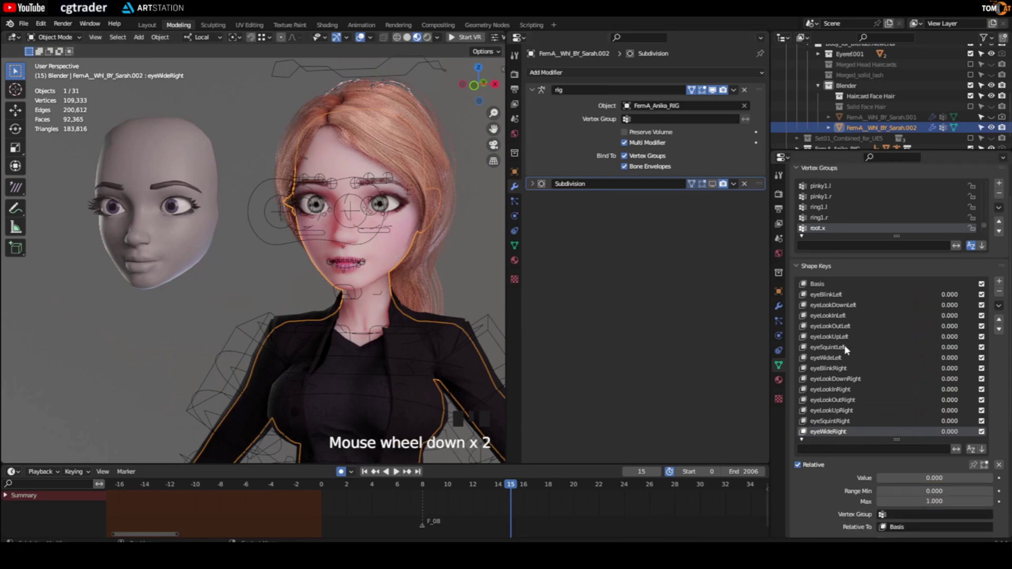
left_click(1000, 281)
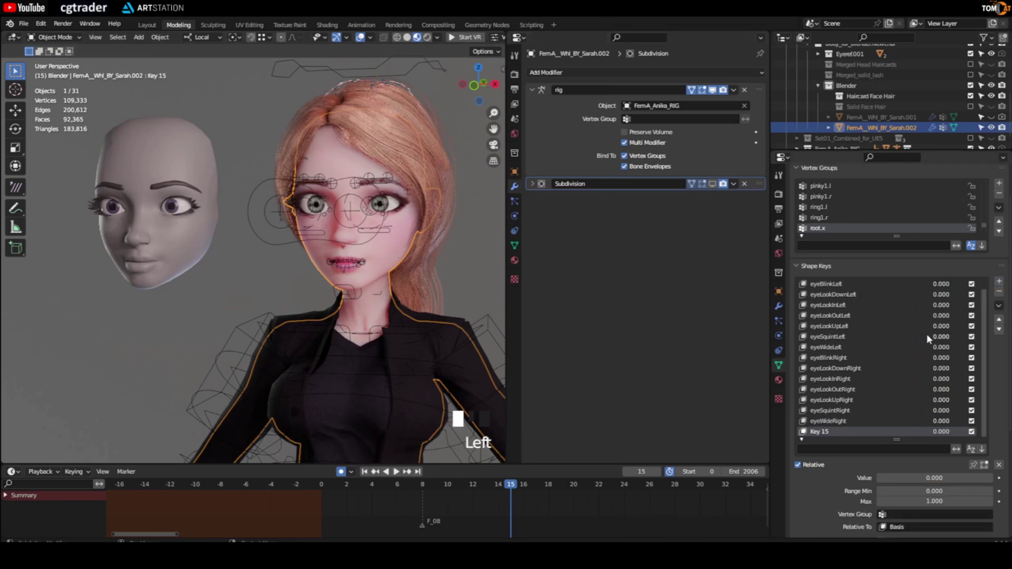
double_click(826, 435)
type("jawForward")
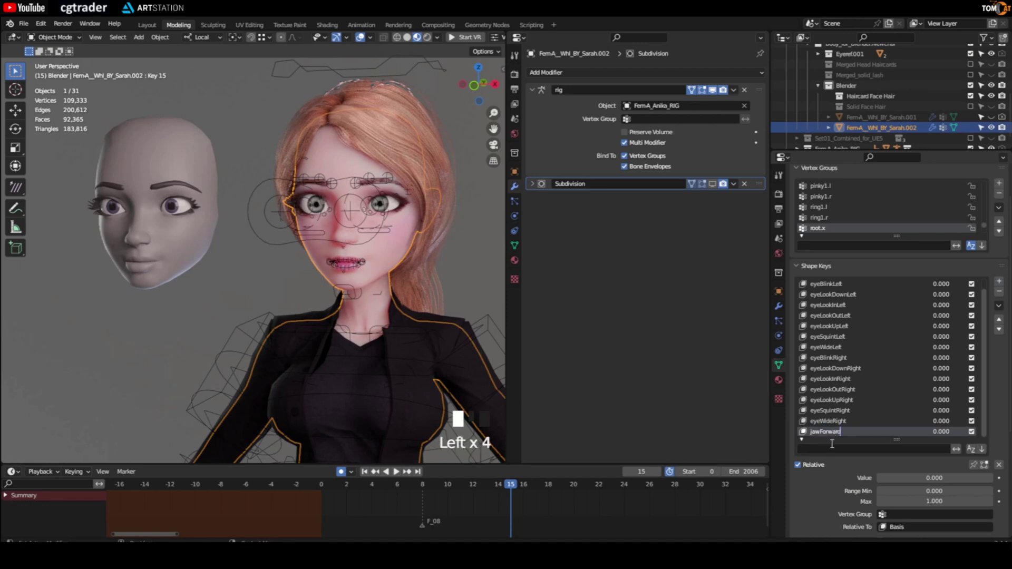
key("Return")
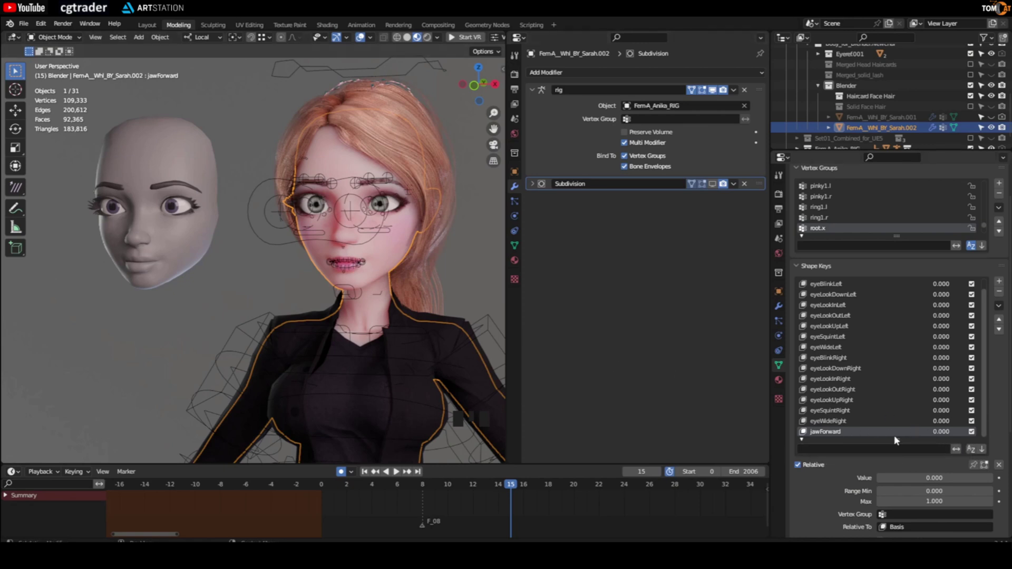
left_click_drag(941, 431, 980, 431)
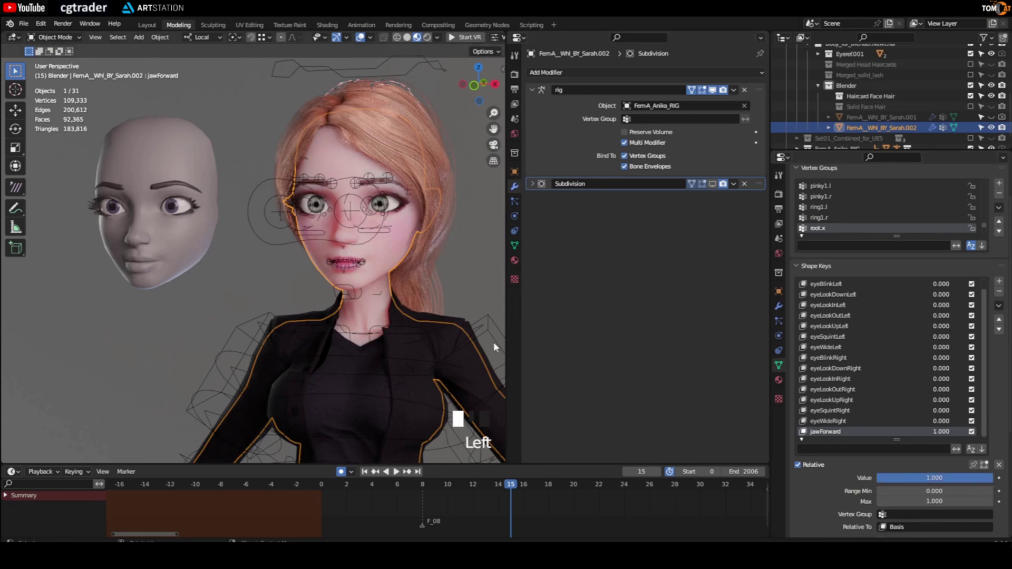
Switch the character's body mesh to Sculpt Mode
middle_click_drag(344, 270, 137, 190)
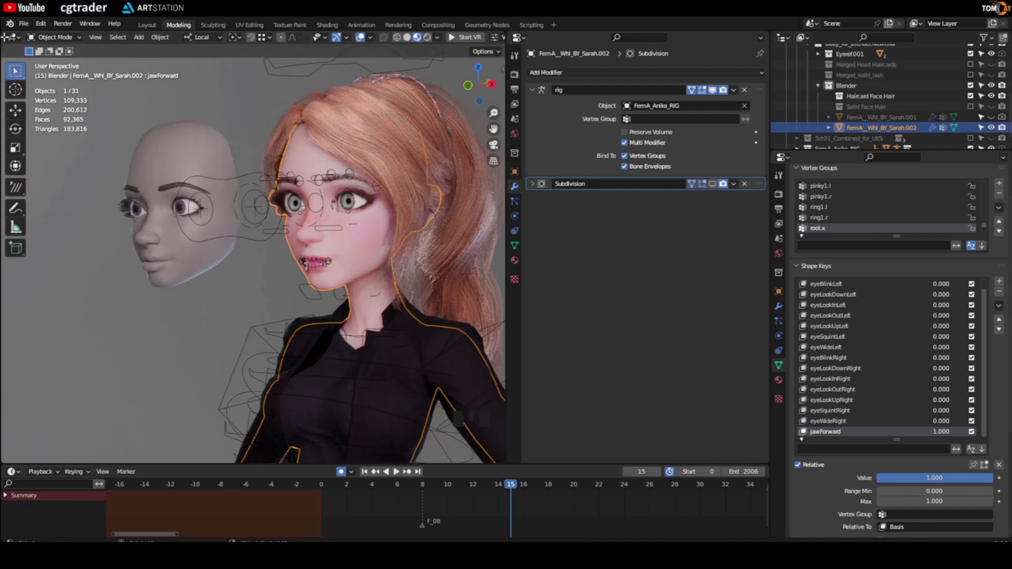
left_click(14, 38)
left_click(48, 38)
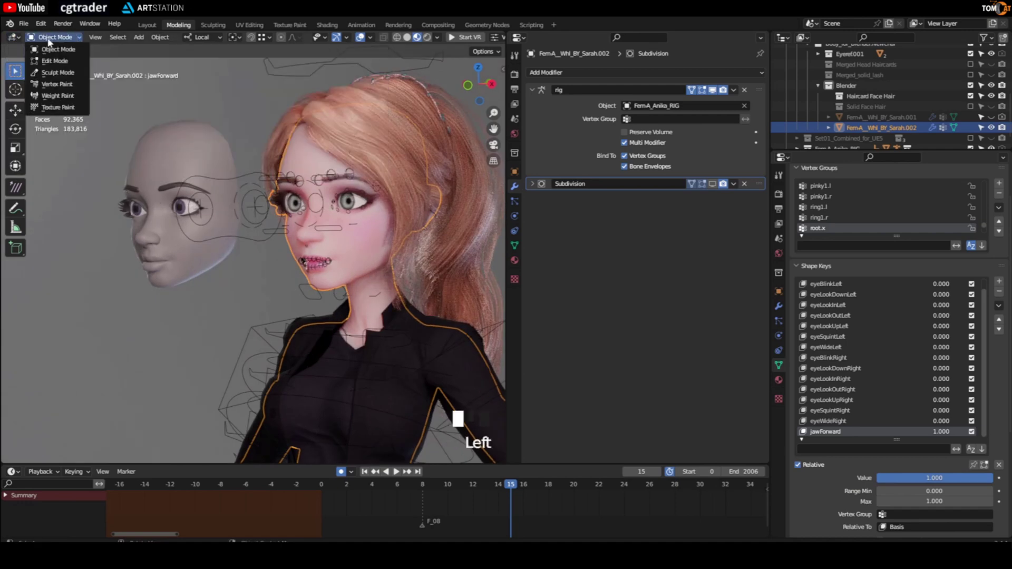
left_click(53, 74)
Try to pull the lower lip and chin forward with the Elastic Deform brush, undoing each stroke
middle_click_drag(241, 247, 228, 251)
middle_click_drag(269, 280, 272, 287)
scroll(267, 282, "up", 4)
scroll(274, 290, "up", 2)
scroll(274, 289, "down", 2)
scroll(273, 289, "up", 2)
mouse_move(273, 290)
left_mouse_down()
mouse_move(278, 316)
mouse_move(261, 267)
left_mouse_up()
key("ctrl+z")
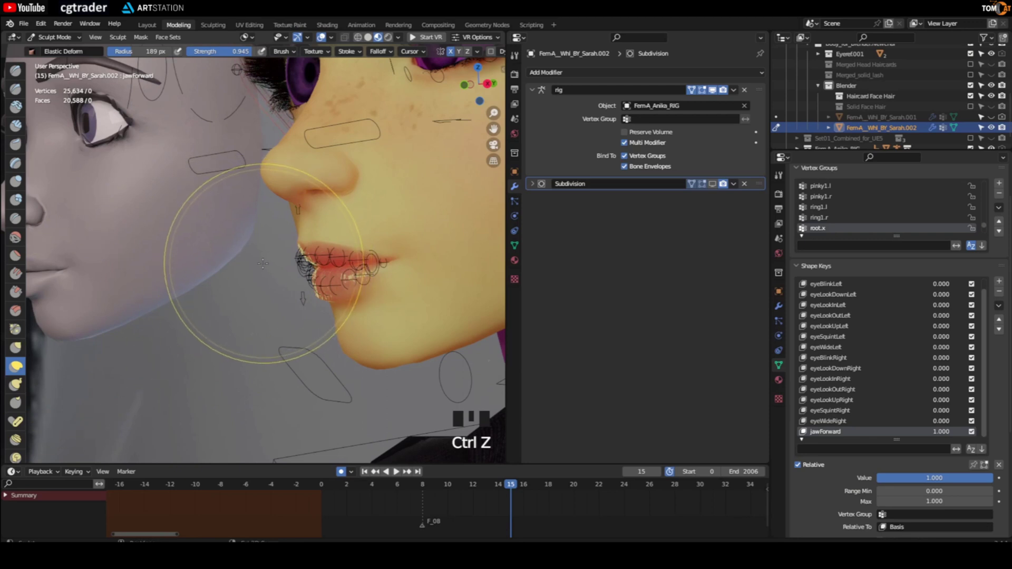
middle_click_drag(263, 264, 288, 303, "shift")
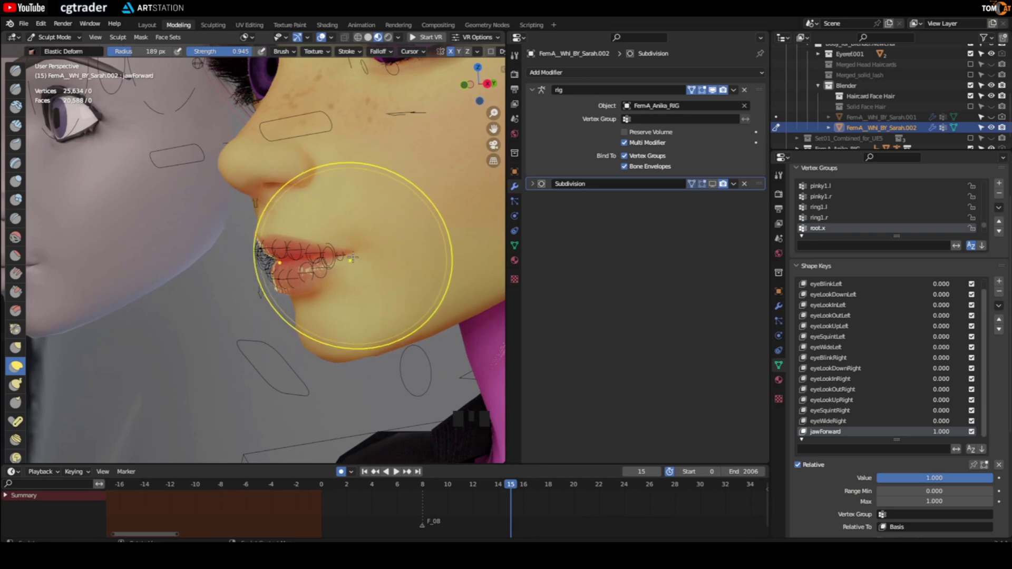
left_click_drag(280, 283, 266, 282)
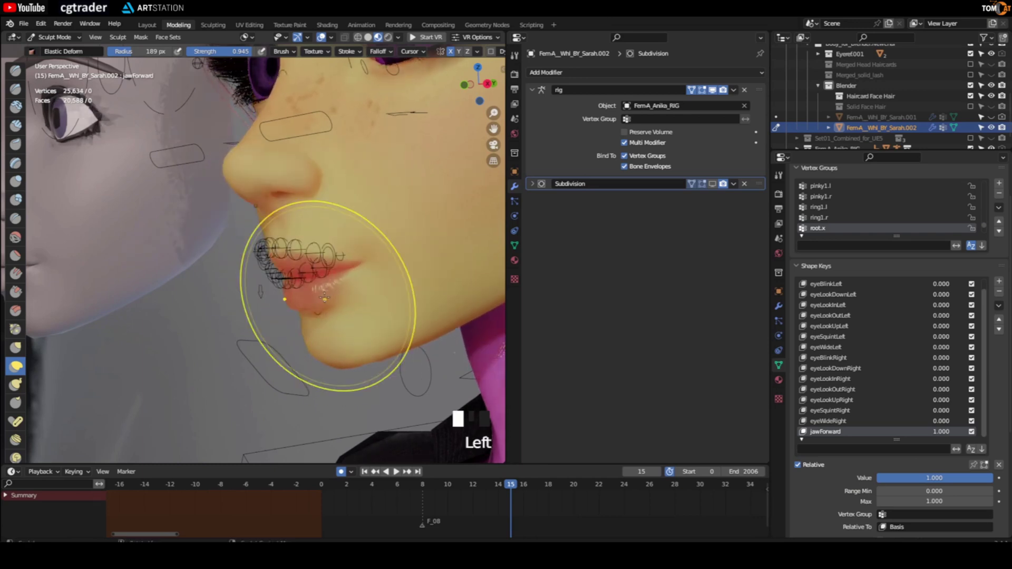
key("ctrl+z")
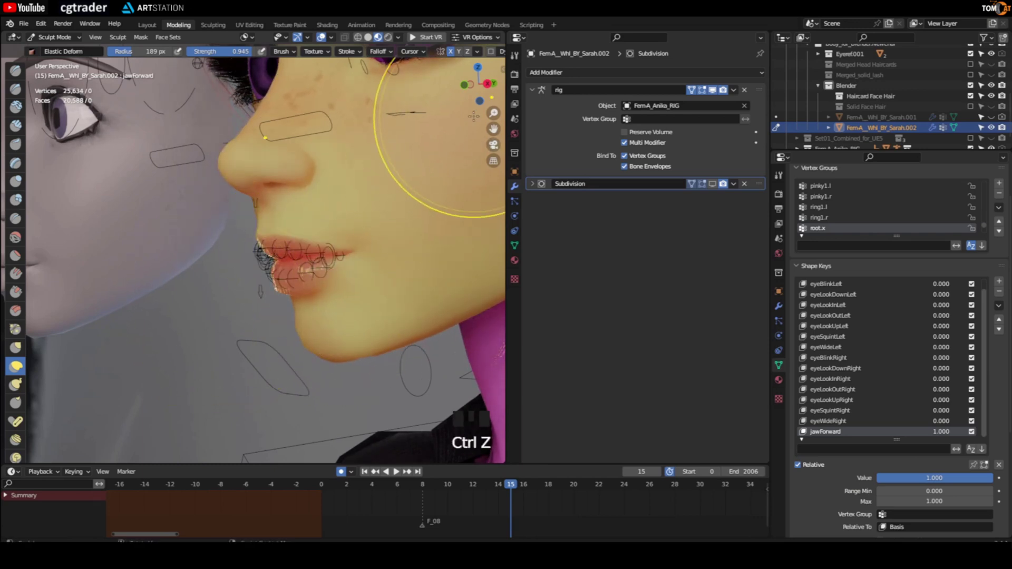
Try the Elastic Deform stroke on the lips and jaw in the right orthographic view, then undo it
left_click(487, 83)
scroll(238, 271, "up", 5)
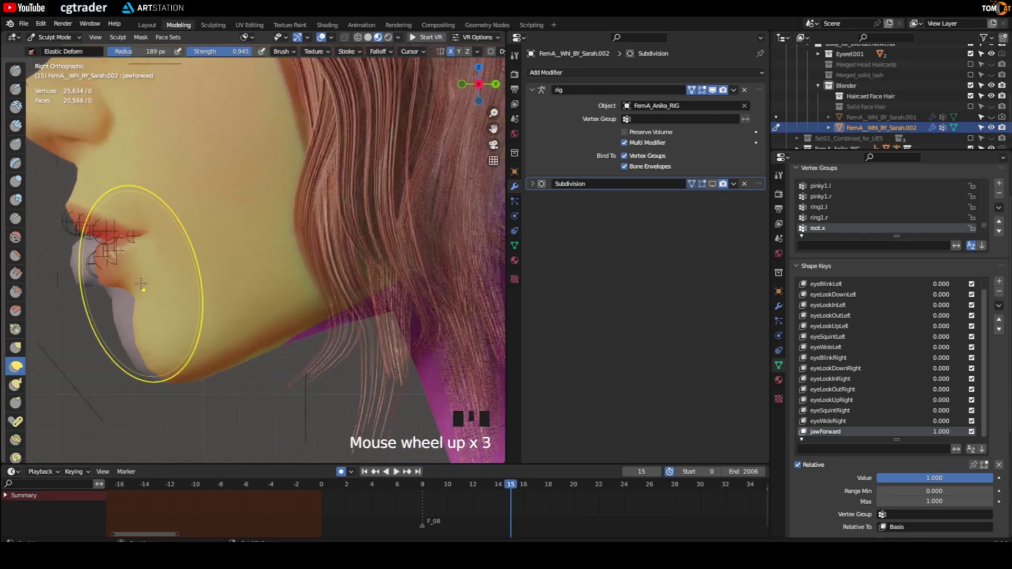
left_click_drag(221, 243, 171, 242)
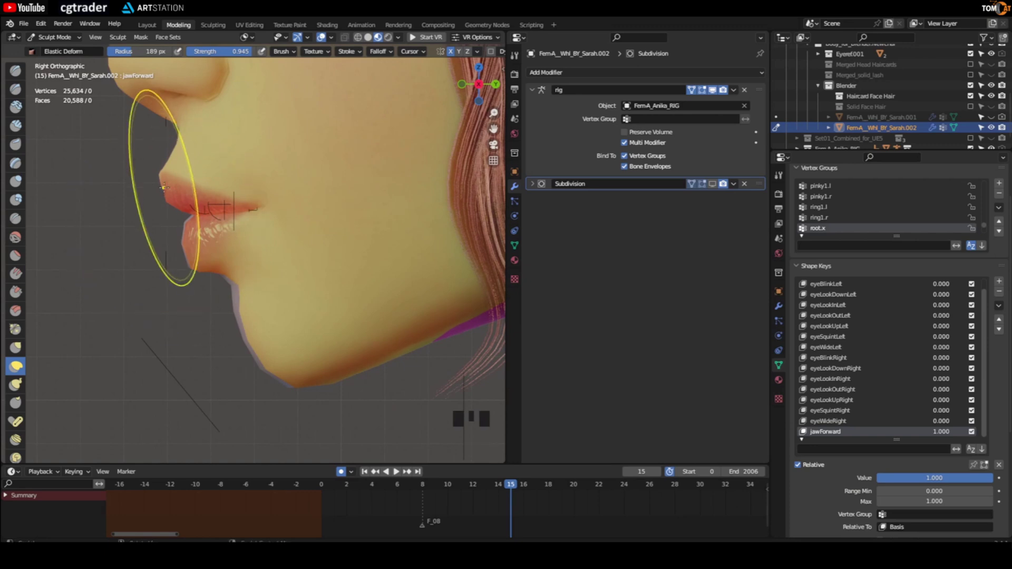
key("ctrl+z")
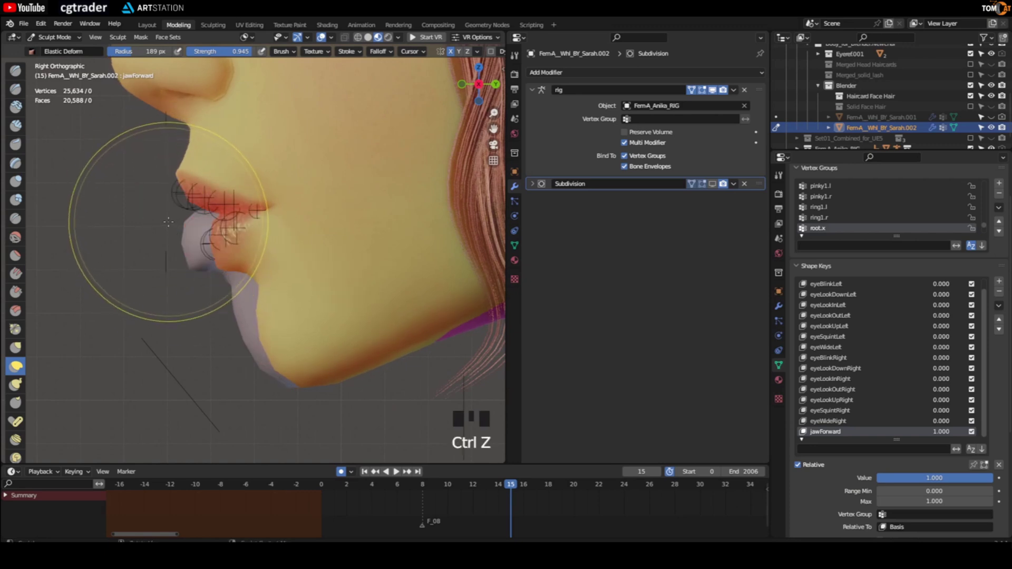
Lasso-mask the area between the nose and upper lip, and turn on the Wireframe overlay
mouse_move(158, 134)
left_mouse_down("ctrl+shift")
mouse_move(100, 158)
mouse_move(276, 187)
mouse_move(100, 174)
left_mouse_up("ctrl+shift")
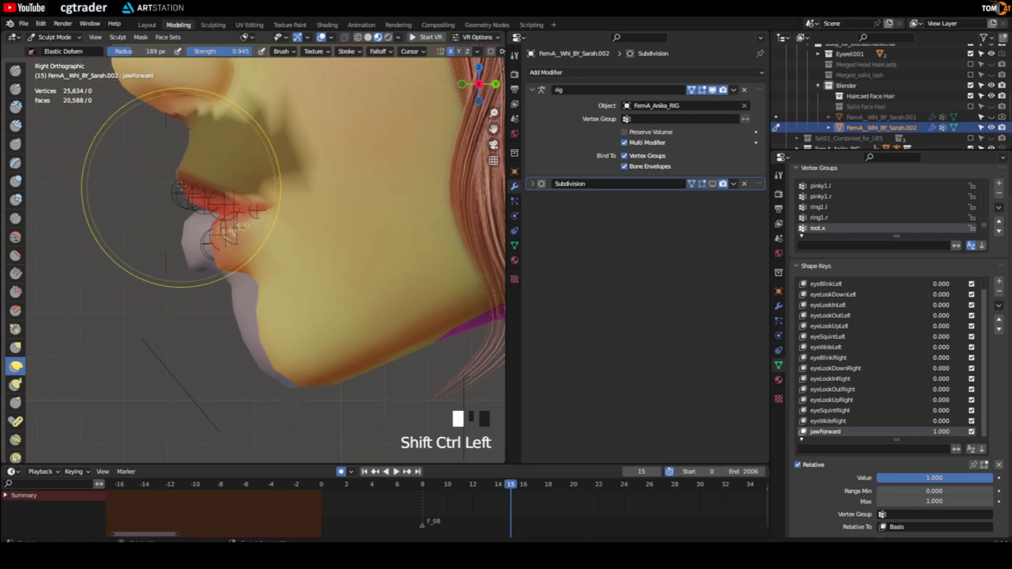
key("shift+z")
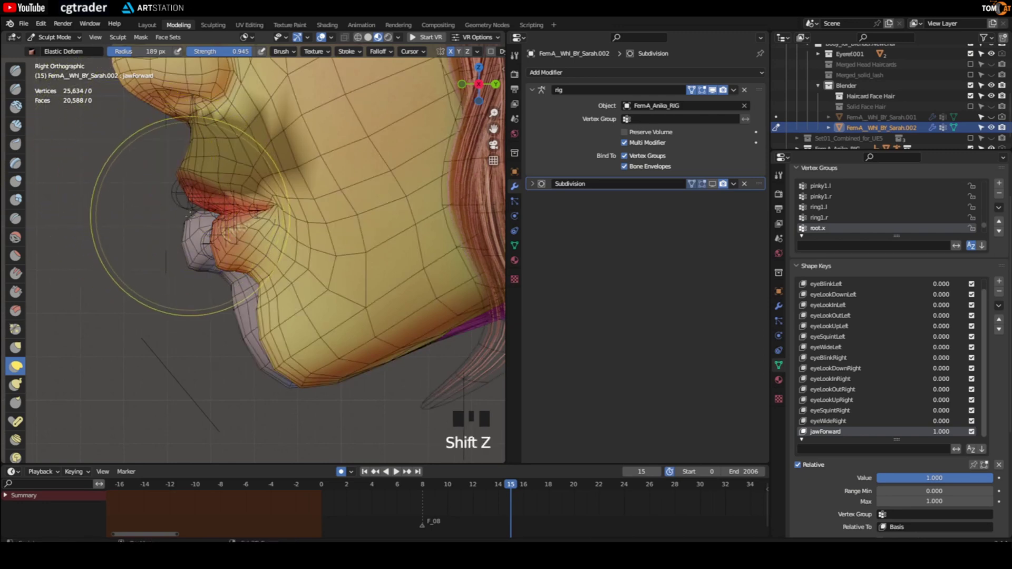
key("shift+z")
left_click(331, 38)
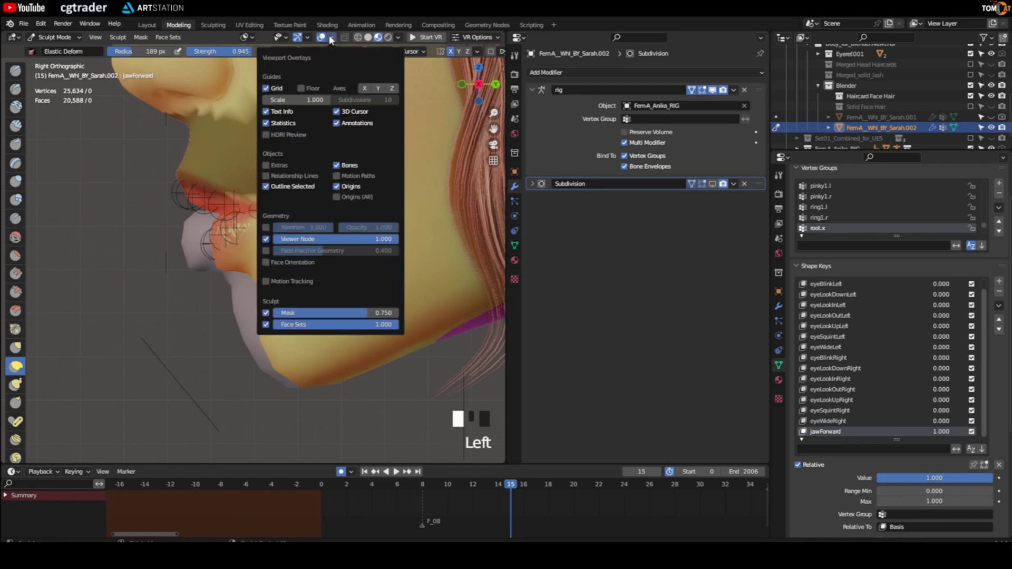
left_click(265, 228)
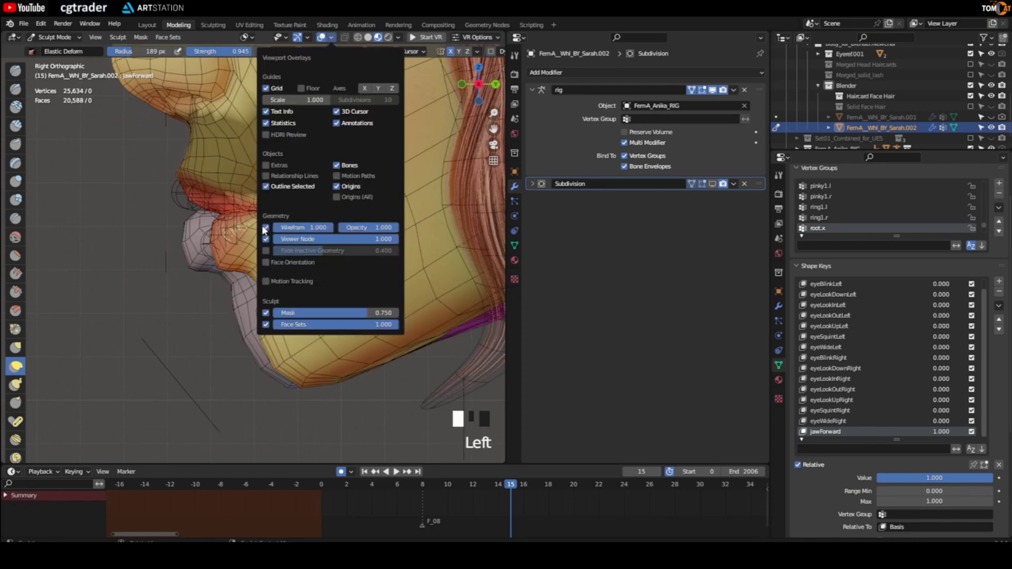
Extend the lasso mask over the upper lip and around the corner of the mouth
mouse_move(163, 140)
left_mouse_down("ctrl+shift")
mouse_move(200, 207)
mouse_move(237, 181)
left_mouse_up("ctrl+shift")
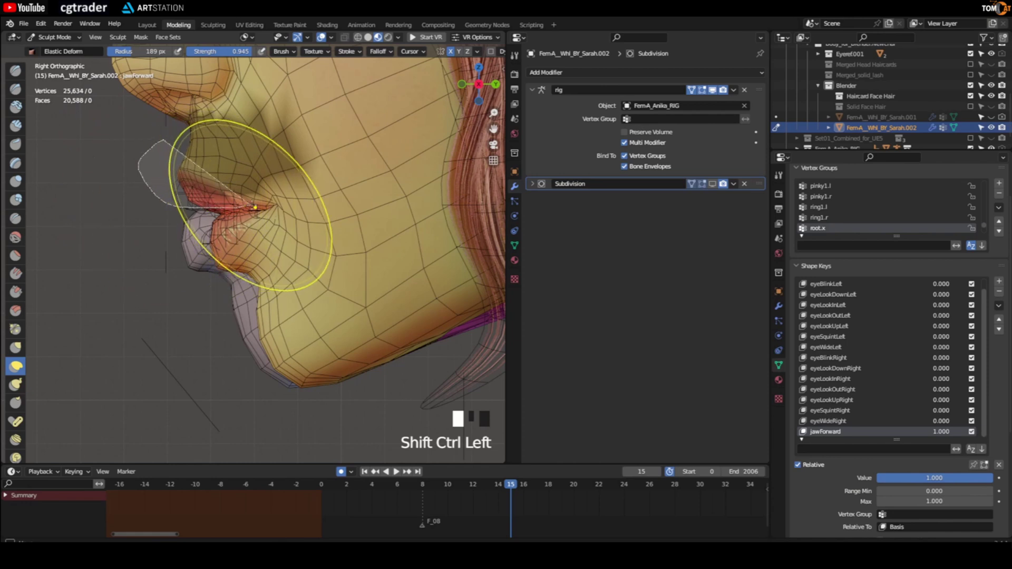
scroll(266, 190, "up", 5)
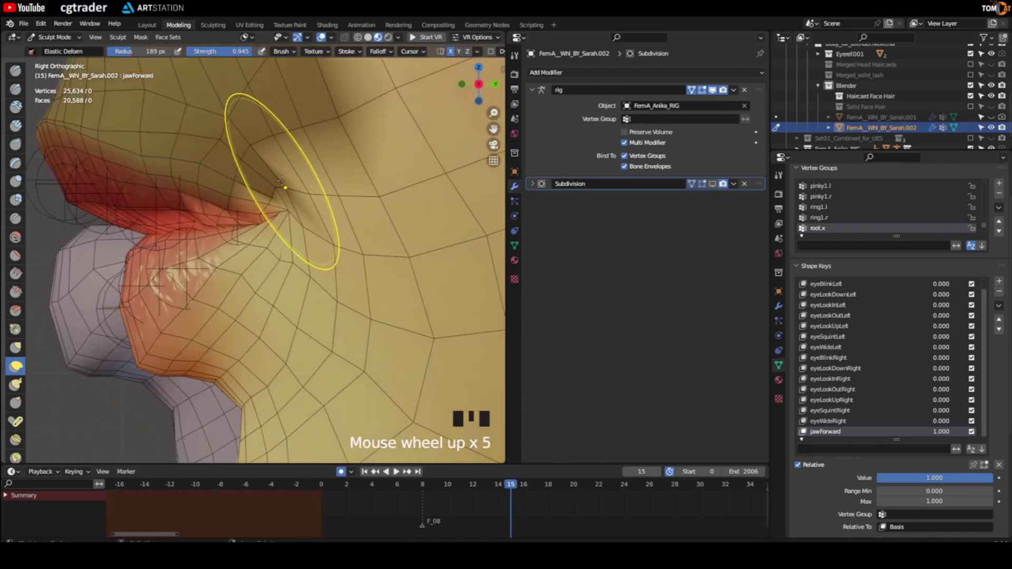
left_click_drag(298, 187, 298, 195, "ctrl+shift")
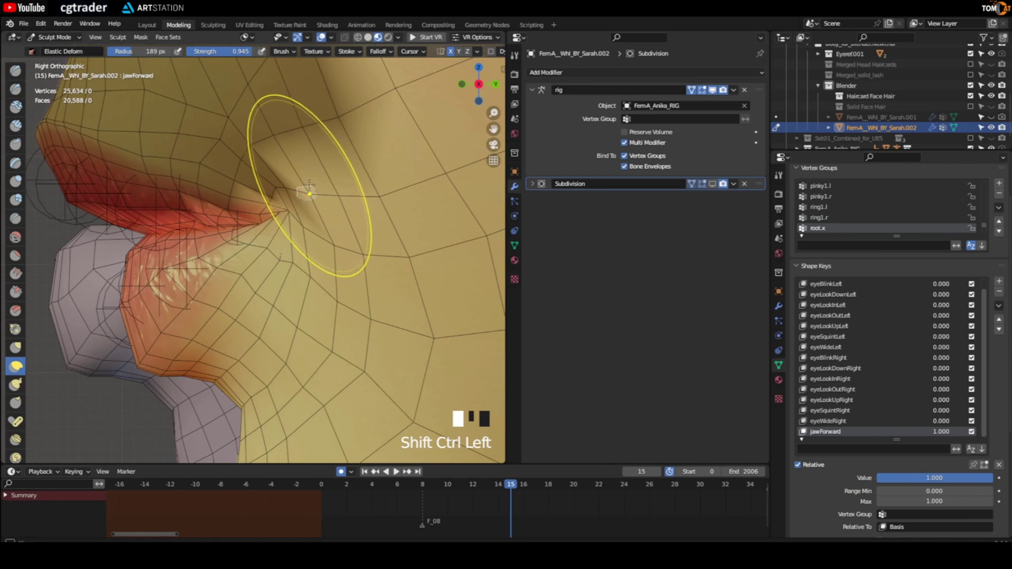
left_click_drag(305, 193, 308, 206, "ctrl+shift")
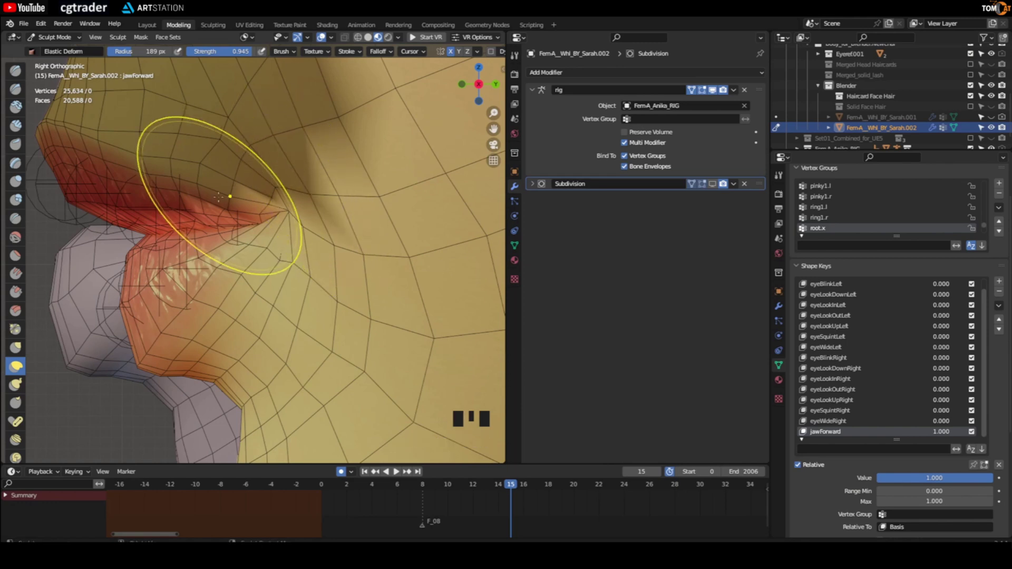
mouse_move(214, 136)
left_mouse_down("ctrl+shift")
mouse_move(187, 193)
mouse_move(228, 210)
left_mouse_up("ctrl+shift")
mouse_move(322, 163)
left_mouse_down("ctrl+shift")
mouse_move(204, 151)
mouse_move(176, 211)
mouse_move(175, 165)
left_mouse_up("ctrl+shift")
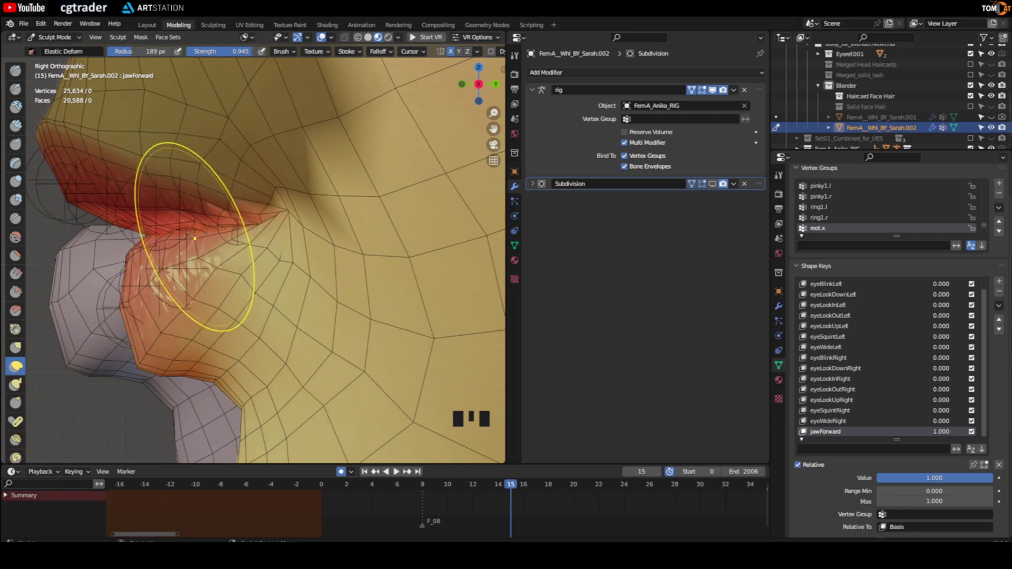
Set the timeline to frame 0 and return the body mesh to Object Mode
scroll(174, 248, "down", 11)
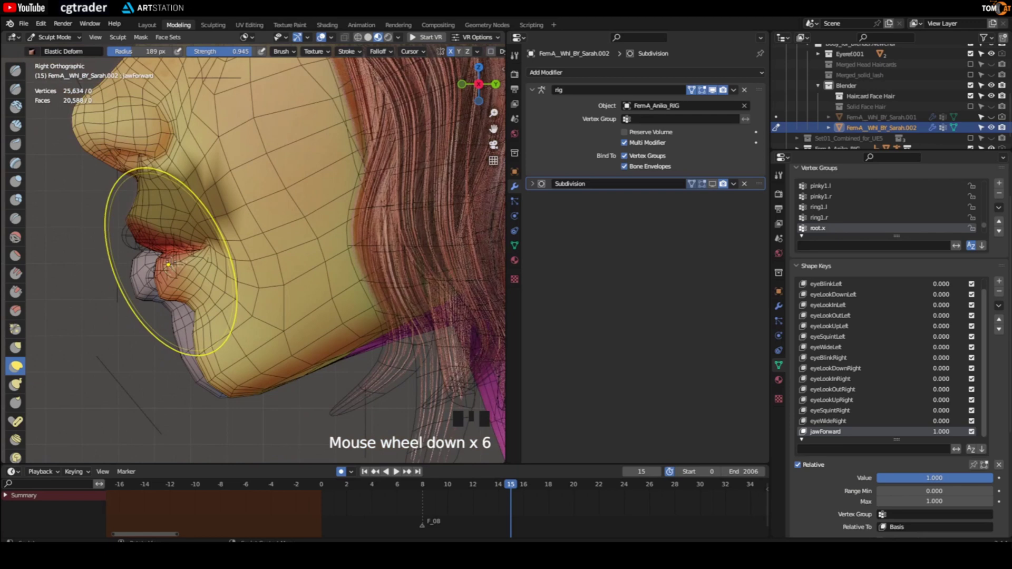
scroll(172, 249, "down", 2)
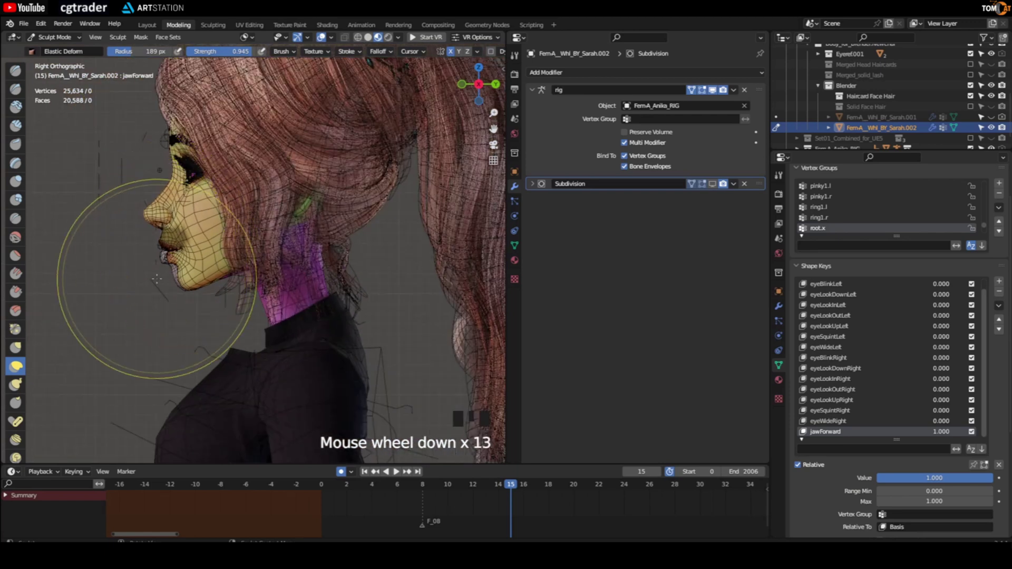
left_click(323, 486)
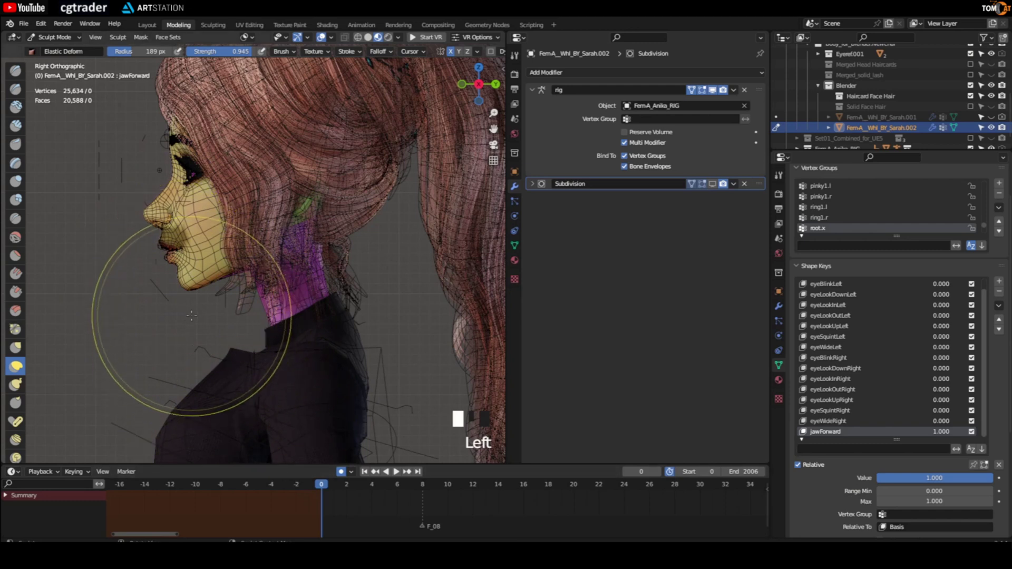
left_click(52, 37)
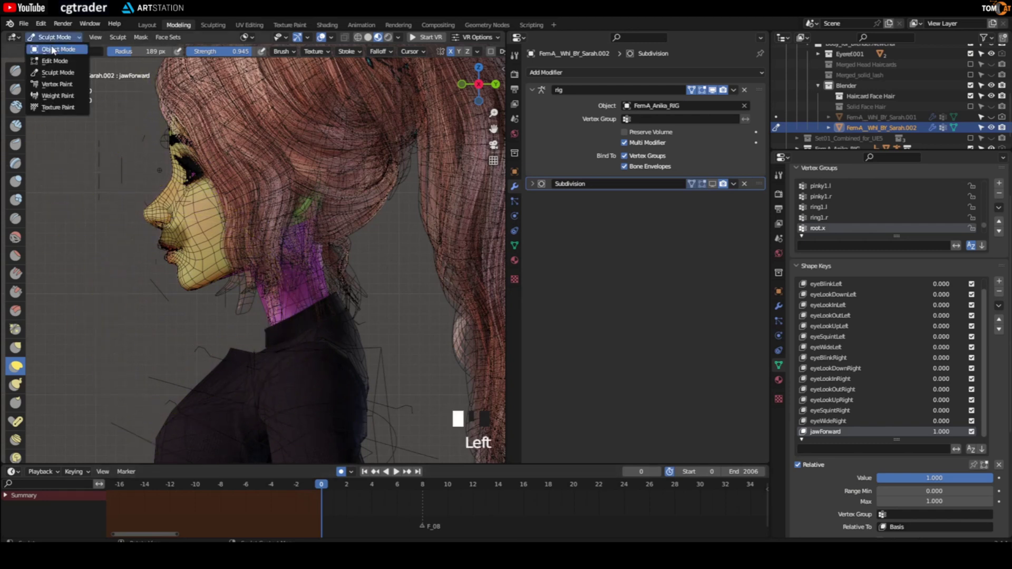
left_click(55, 50)
Put the character's rig in Pose Mode and move the jaw bone about 0.0129 m along local Z to open the mouth
left_click(155, 288)
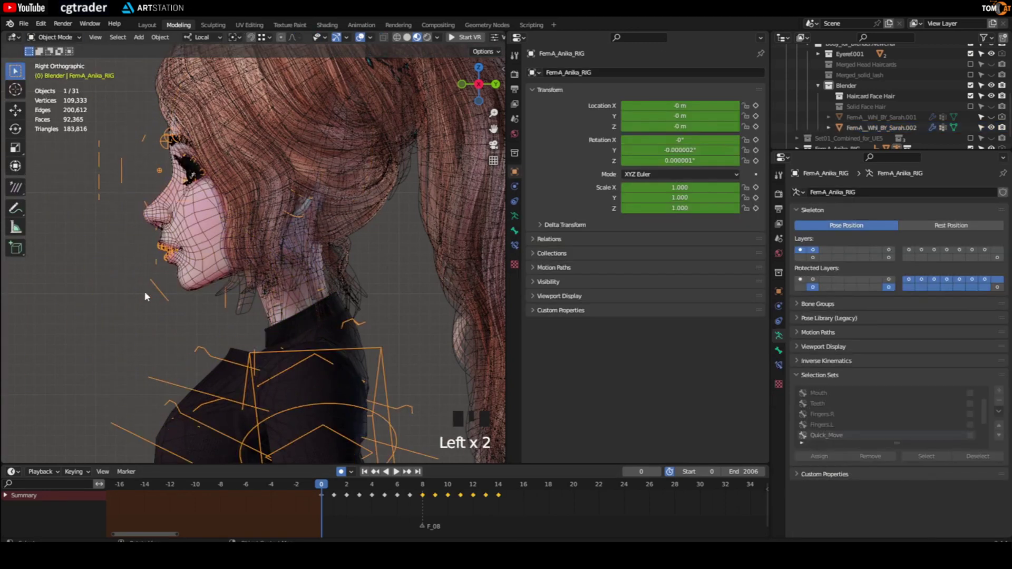
key("ctrl+Tab")
left_click(157, 291)
middle_click_drag(126, 255, 196, 250)
key("g")
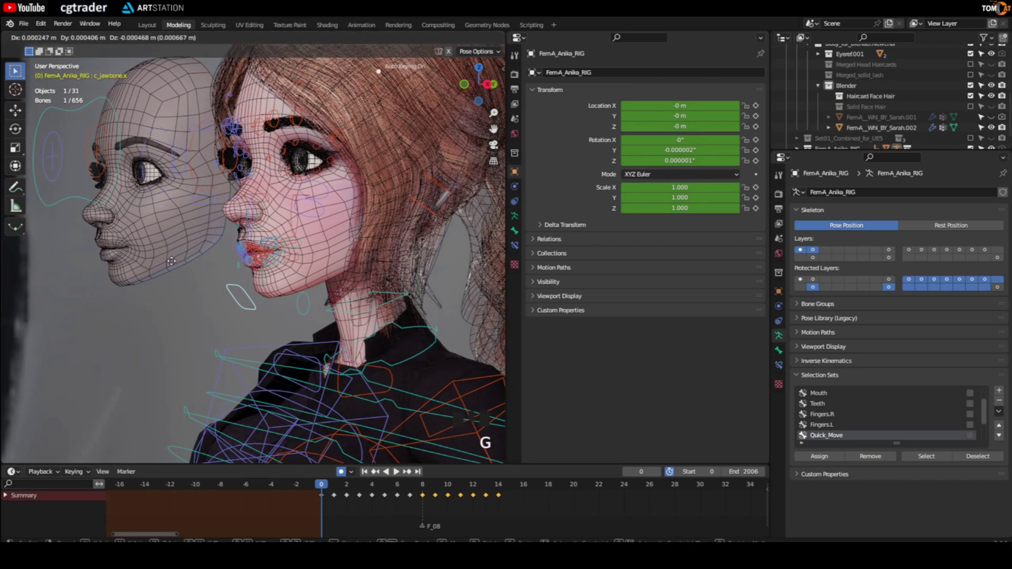
left_click(210, 253)
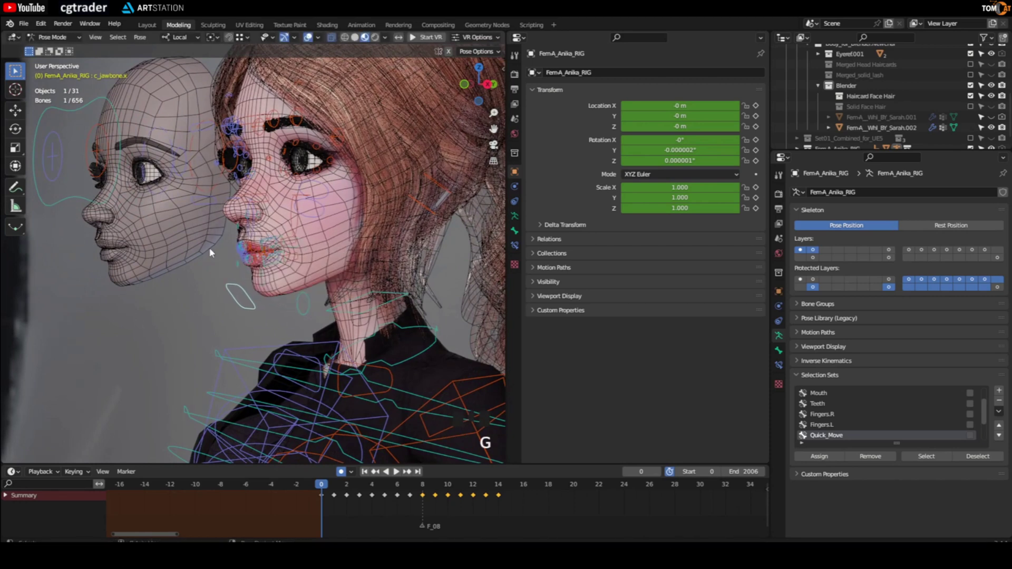
key("g")
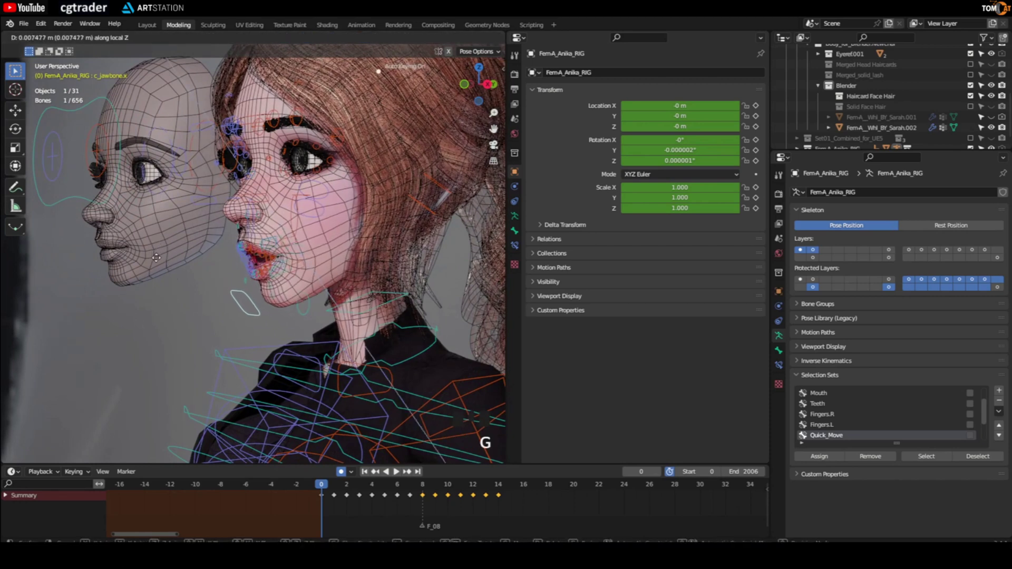
left_click(156, 261)
middle_click_drag(153, 268, 356, 240)
scroll(369, 255, "up", 3)
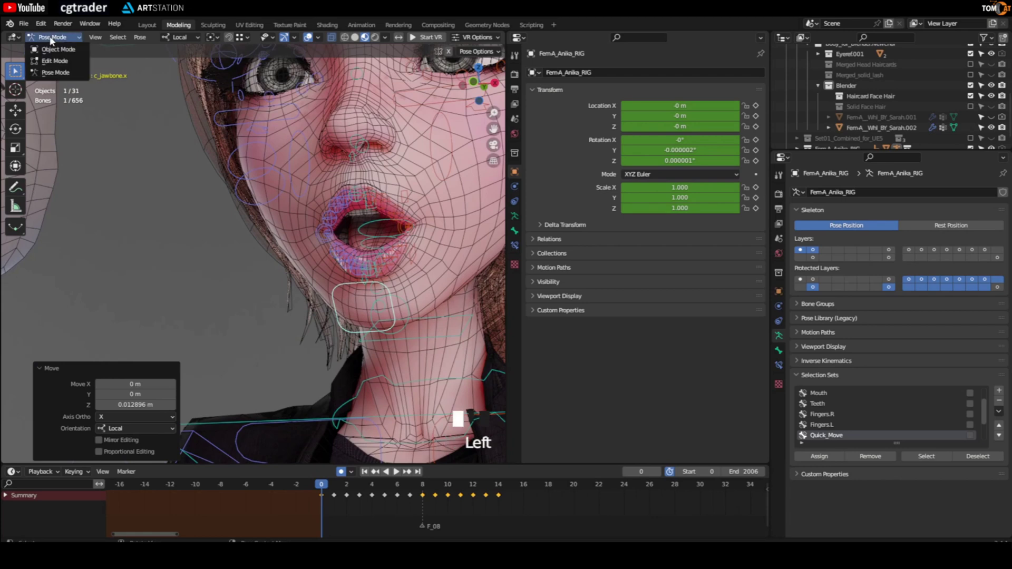
Return the rig to Object Mode and put the character's body mesh in Sculpt Mode
left_click(54, 73)
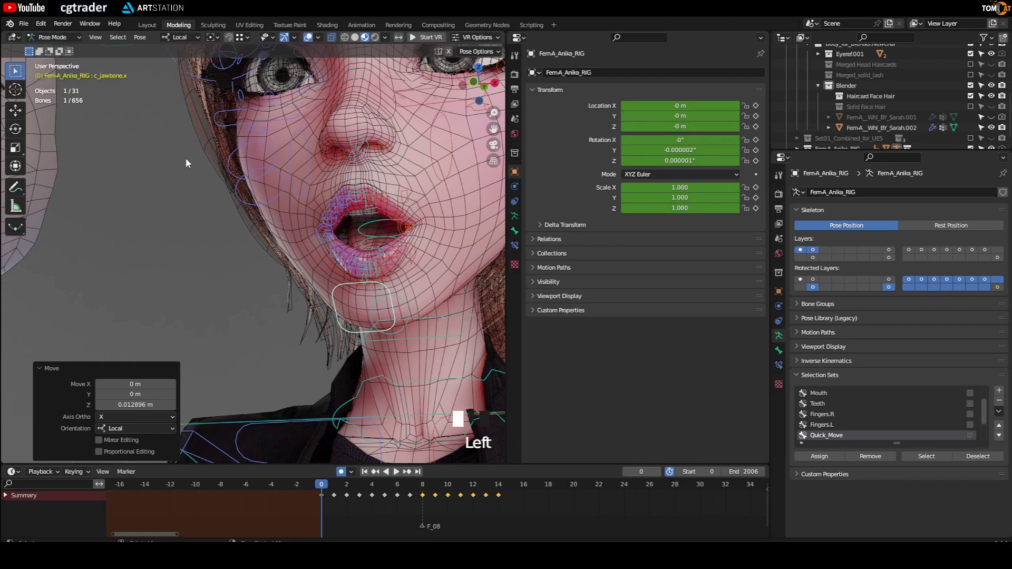
left_click(46, 37)
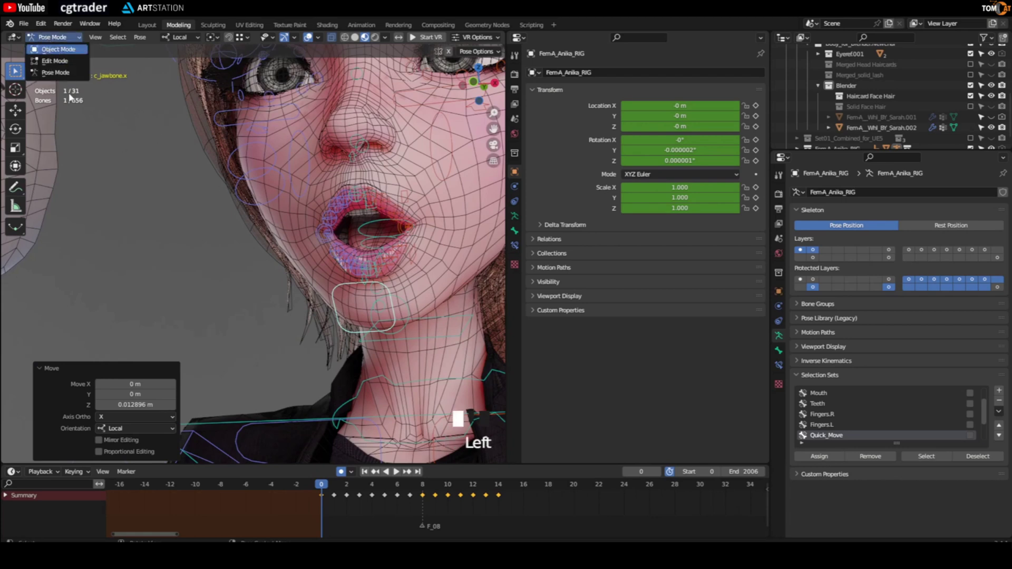
left_click(289, 220)
left_click(53, 37)
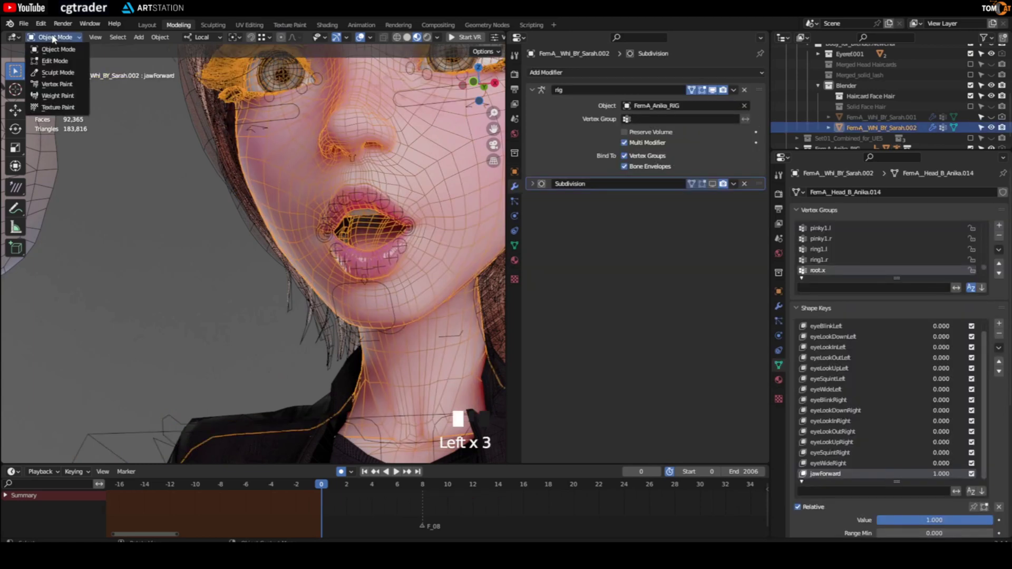
left_click(59, 72)
Lasso-mask the upper part of the mouth interior and the inner side of the upper lip through the open mouth
mouse_move(201, 190)
middle_mouse_down("shift")
mouse_move(221, 172)
mouse_move(212, 179)
middle_mouse_up("shift")
scroll(215, 181, "up", 3)
scroll(222, 174, "up", 1)
mouse_move(211, 179)
left_mouse_down("ctrl+shift")
mouse_move(196, 202)
mouse_move(225, 235)
mouse_move(244, 140)
mouse_move(295, 170)
left_mouse_up("ctrl+shift")
middle_click_drag(353, 199, 269, 185)
scroll(263, 182, "up", 2)
mouse_move(187, 157)
left_mouse_down("ctrl+shift")
mouse_move(273, 217)
mouse_move(345, 170)
left_mouse_up("ctrl+shift")
left_click_drag(309, 145, 382, 174, "ctrl+shift")
middle_click_drag(364, 179, 296, 163)
left_click_drag(270, 150, 364, 206, "ctrl+shift")
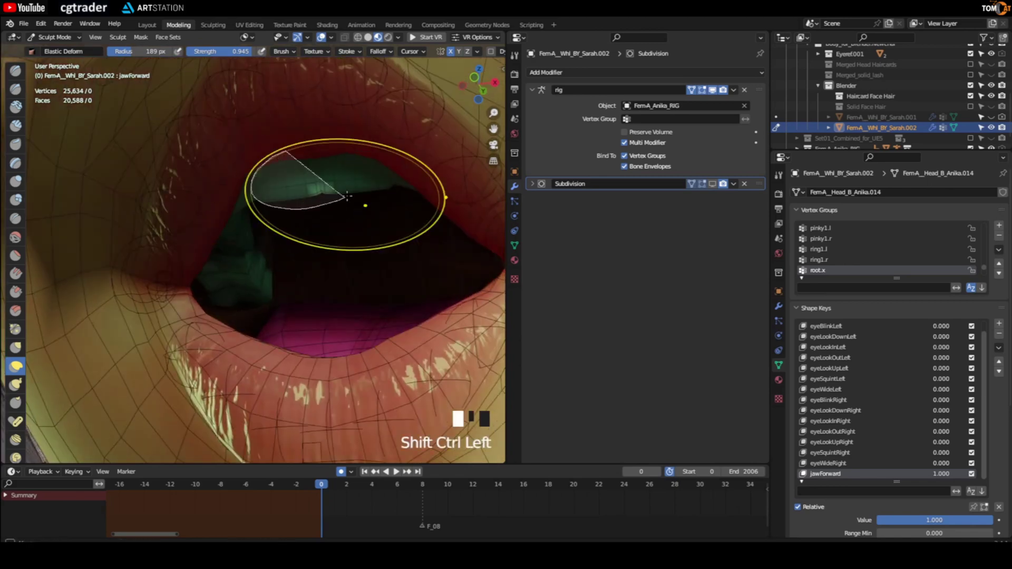
Extend the lasso mask along the mouth interior from angled views, up to the inner corner of the lips
scroll(296, 201, "down", 2)
middle_click_drag(264, 197, 179, 189)
left_click_drag(185, 185, 238, 211, "ctrl+shift")
left_click_drag(226, 205, 125, 179, "ctrl+shift")
middle_click_drag(227, 182, 124, 158)
mouse_move(216, 158)
middle_mouse_down()
mouse_move(166, 141)
mouse_move(211, 158)
middle_mouse_up()
left_click_drag(211, 158, 237, 174, "ctrl+shift")
Lasso-mask the face above the lower jaw from the front and the side
scroll(253, 169, "down", 3)
middle_click_drag(254, 169, 273, 166)
middle_click_drag(201, 170, 198, 192, "shift")
left_click_drag(197, 192, 438, 165, "ctrl+shift")
middle_click_drag(427, 169, 268, 195)
left_click_drag(269, 195, 359, 240, "ctrl+shift")
middle_click_drag(353, 240, 225, 238)
Isolate the body mesh, lasso-mask around the neck and upper body, and bring the full scene back
key("slash")
mouse_move(305, 289)
left_mouse_down("ctrl+shift")
mouse_move(282, 123)
mouse_move(212, 248)
left_mouse_up("ctrl+shift")
scroll(227, 163, "up", 2)
scroll(266, 271, "up", 1)
left_click_drag(267, 271, 271, 221, "ctrl+shift")
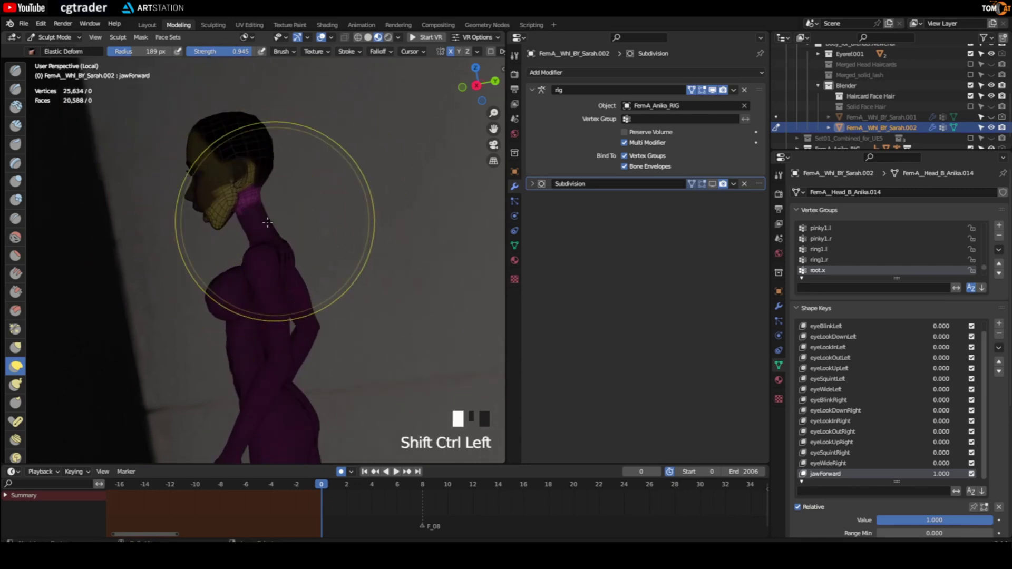
middle_click_drag(271, 222, 230, 248, "shift")
mouse_move(311, 264)
left_mouse_down("ctrl+shift")
mouse_move(271, 140)
mouse_move(290, 239)
left_mouse_up("ctrl+shift")
mouse_move(290, 240)
middle_mouse_down()
mouse_move(273, 261)
mouse_move(260, 253)
mouse_move(265, 238)
mouse_move(244, 258)
mouse_move(372, 170)
middle_mouse_up()
scroll(170, 259, "up", 3)
mouse_move(169, 260)
middle_mouse_down()
mouse_move(232, 243)
mouse_move(271, 163)
mouse_move(219, 185)
mouse_move(211, 226)
mouse_move(255, 243)
mouse_move(269, 213)
mouse_move(239, 237)
mouse_move(249, 239)
middle_mouse_up()
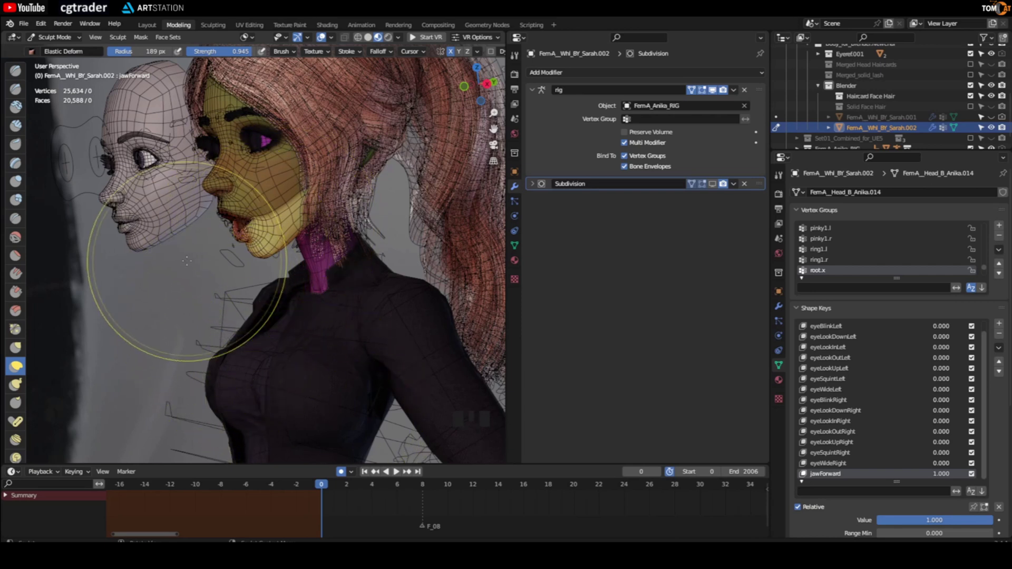
Put the character's rig in Pose Mode and set the timeline to frame 15 to close the jaw
left_click(52, 38)
left_click(58, 49)
left_click(225, 255)
key("ctrl+Tab")
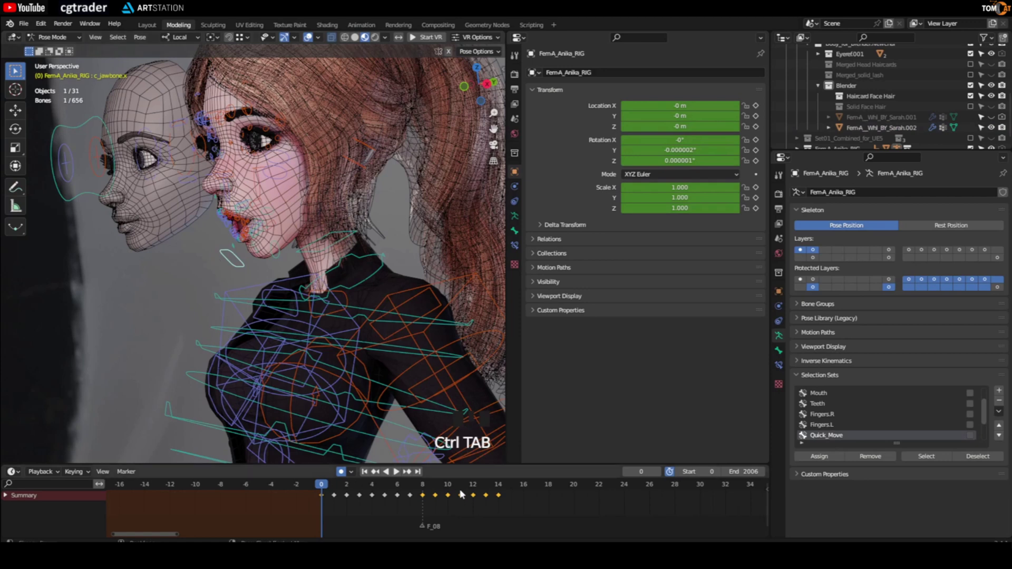
left_click(501, 492)
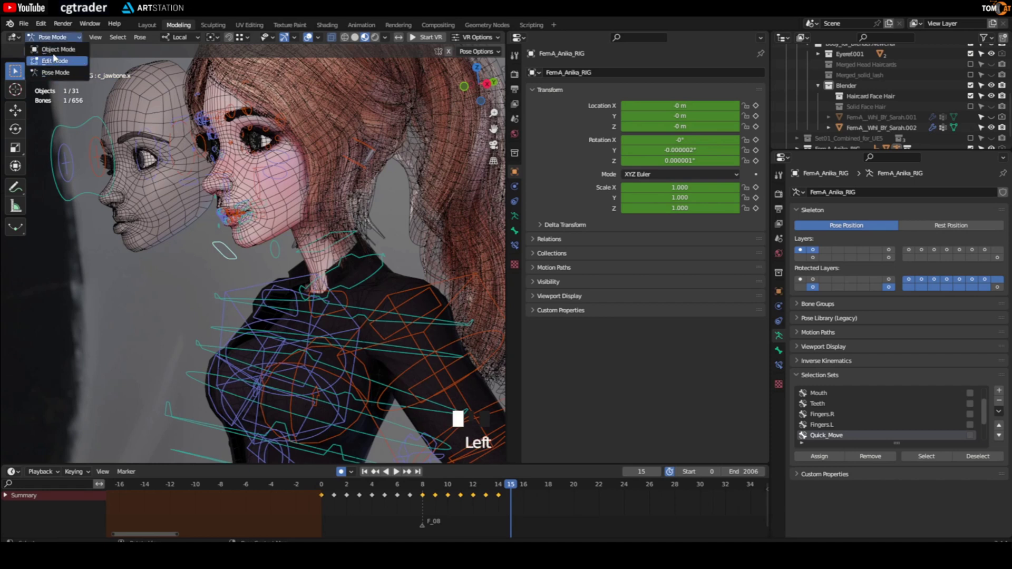
Leave the rig's Pose Mode and put the body mesh back in Sculpt Mode
left_click(58, 49)
left_click(221, 211)
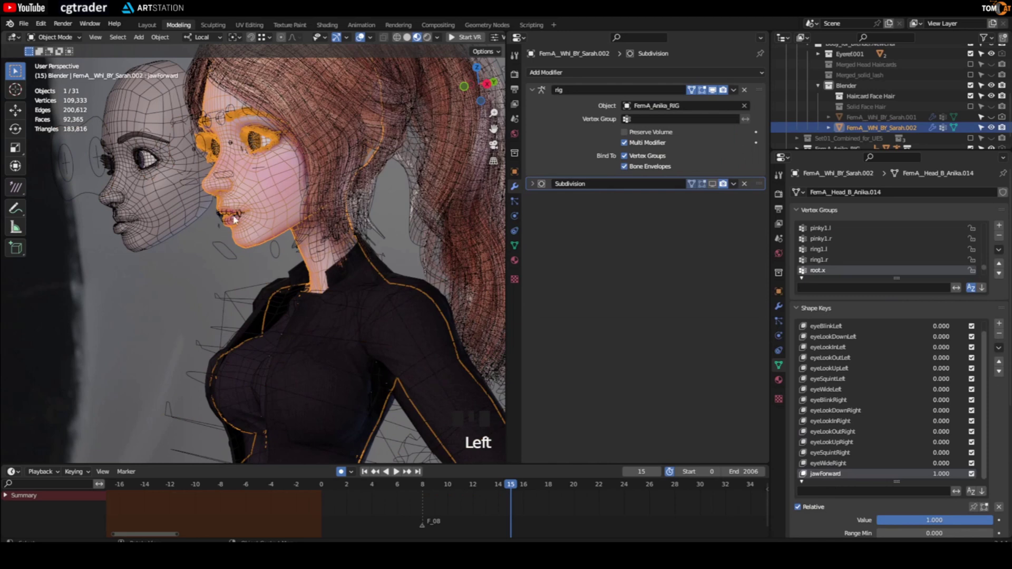
middle_click(175, 205)
middle_click_drag(175, 206, 125, 173)
left_click(57, 38)
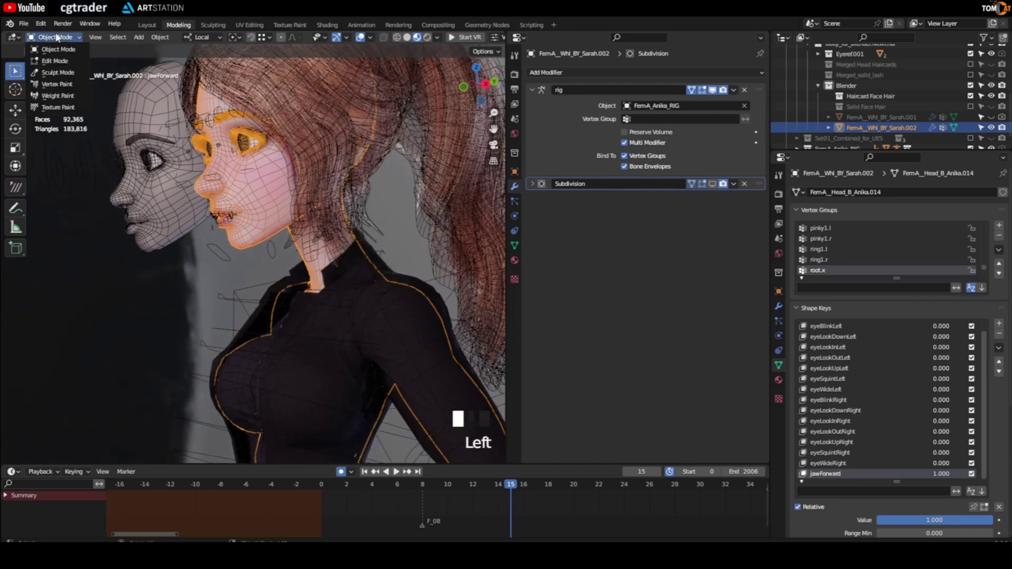
left_click(59, 74)
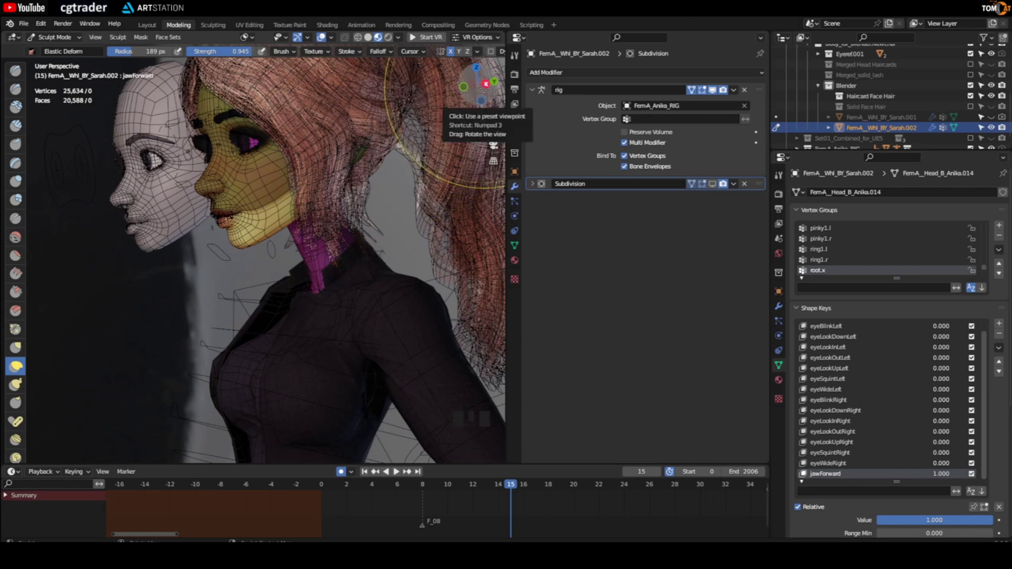
Switch to the right orthographic view and frame the lips and chin against the example head
left_click(485, 84)
scroll(242, 221, "up", 5)
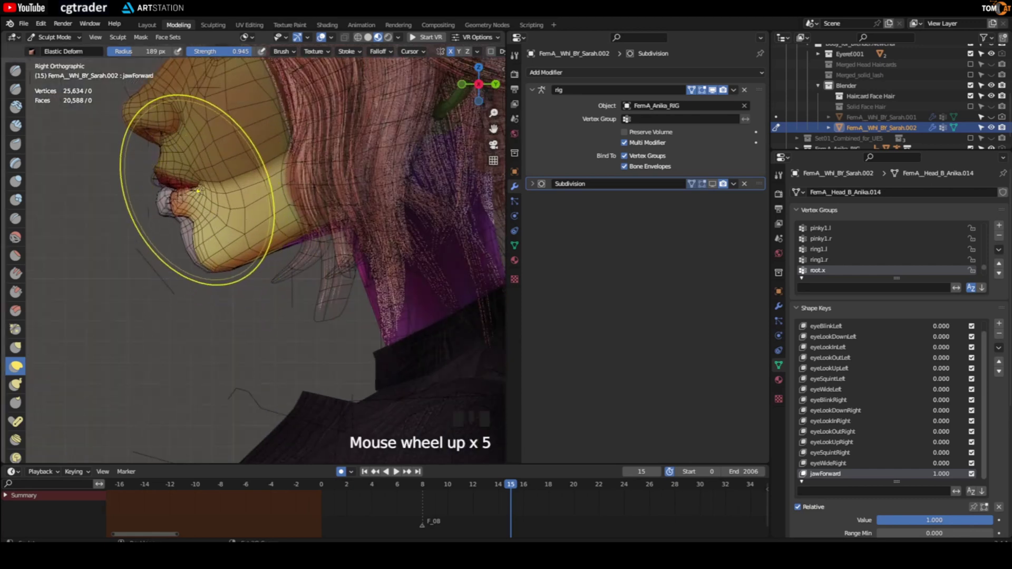
middle_click_drag(198, 191, 297, 216, "shift")
scroll(295, 224, "up", 2)
scroll(251, 253, "down", 2)
scroll(227, 222, "up", 2)
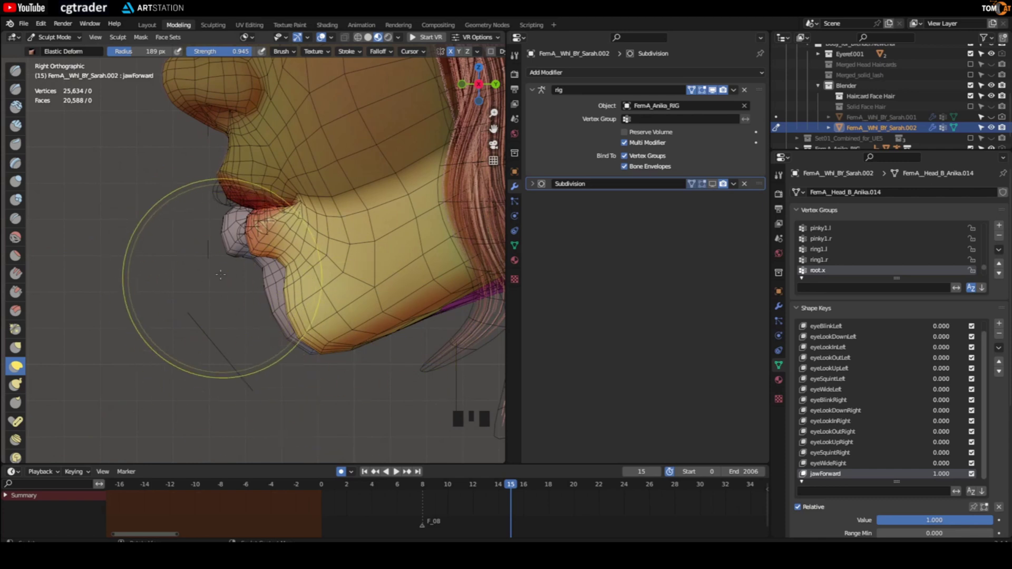
Try pulling the jaw's underside down with Elastic Deform, first with a small radius and again at 266 px
key("f")
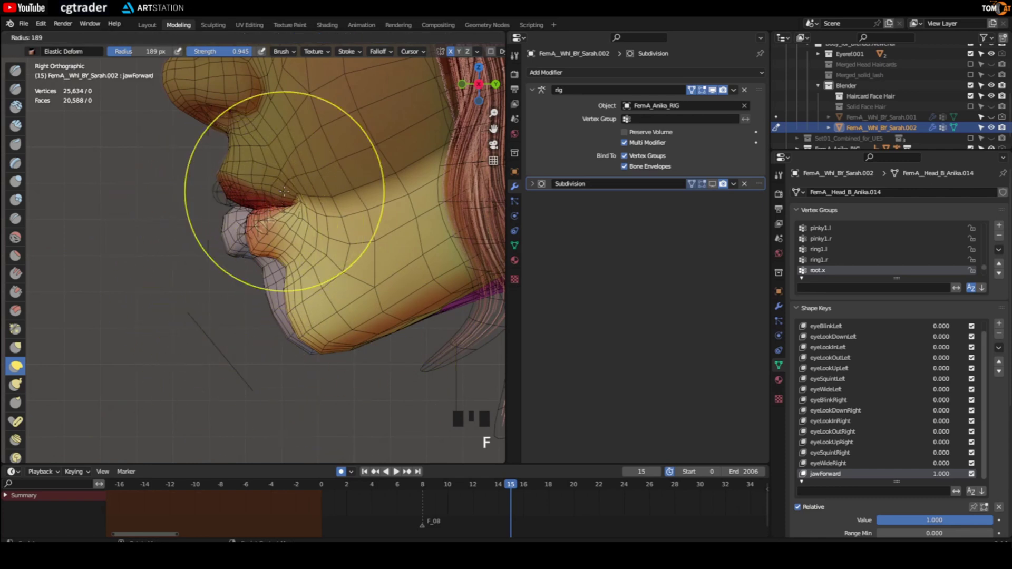
left_click(209, 218)
left_click_drag(375, 333, 412, 432)
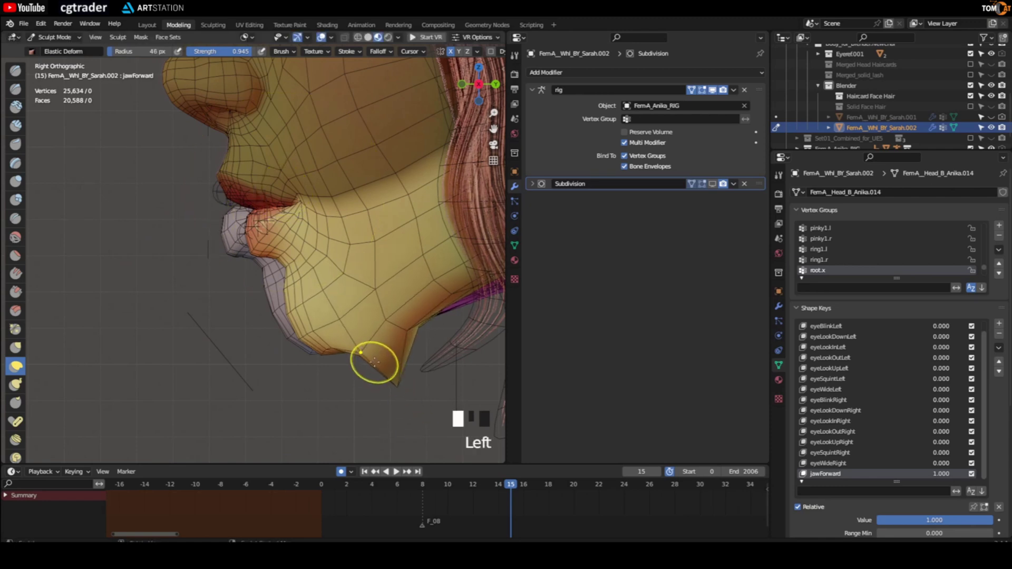
key("ctrl+z")
key("f")
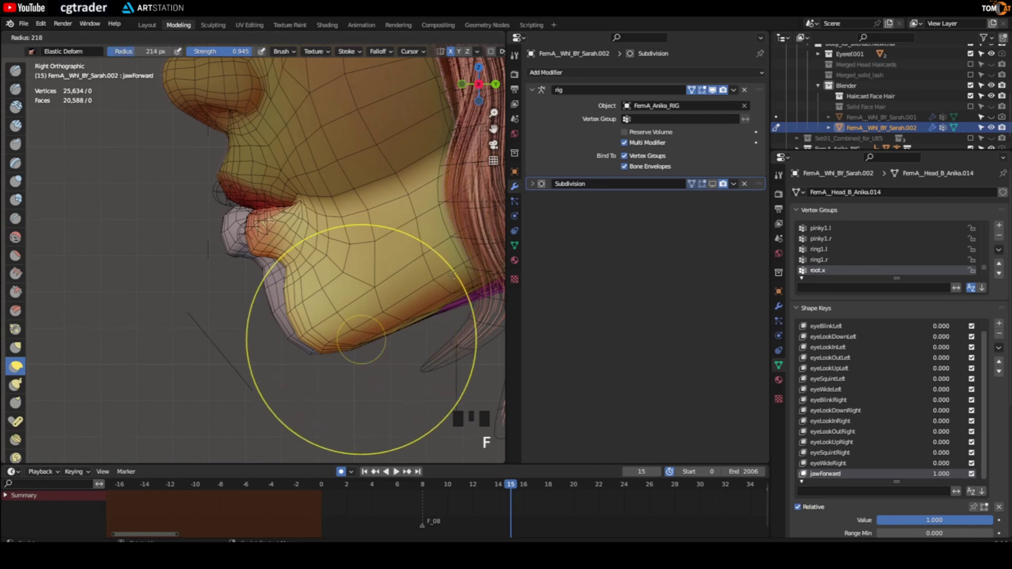
left_click_drag(382, 311, 404, 393)
key("ctrl+z")
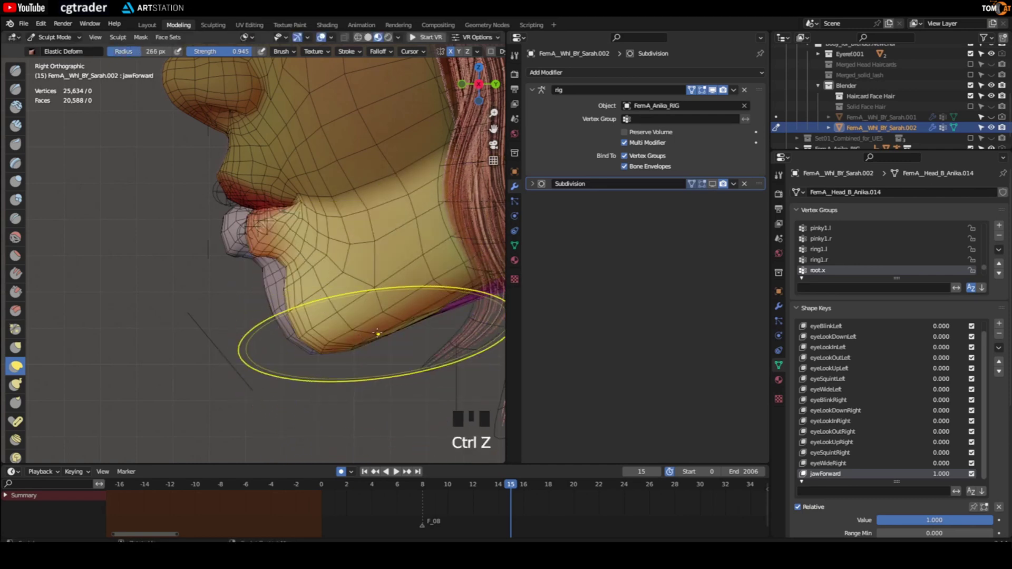
Try pulling the jaw's underside down with the Elastic Deform strength at 0.194
key("shift+f")
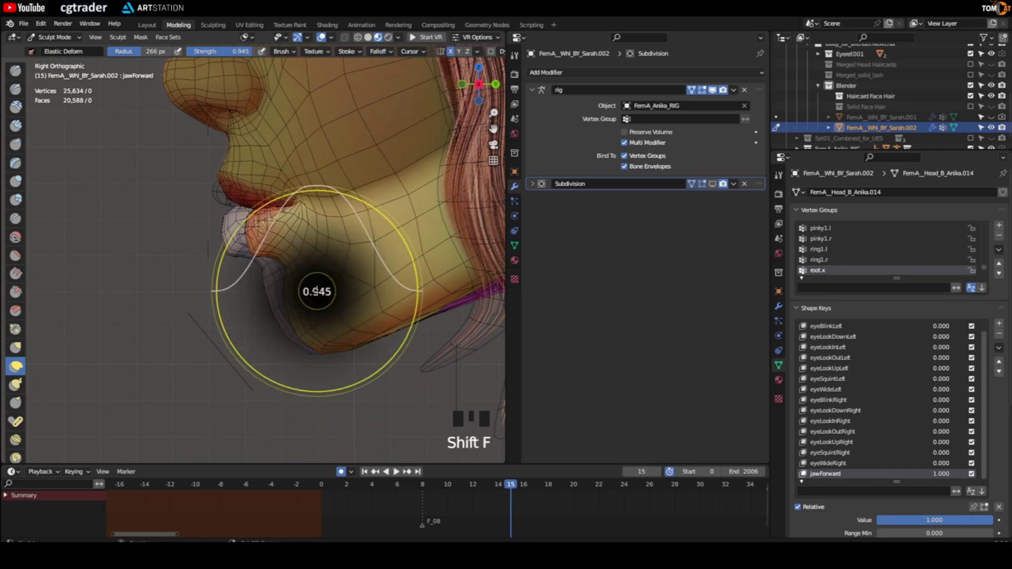
left_click(251, 300)
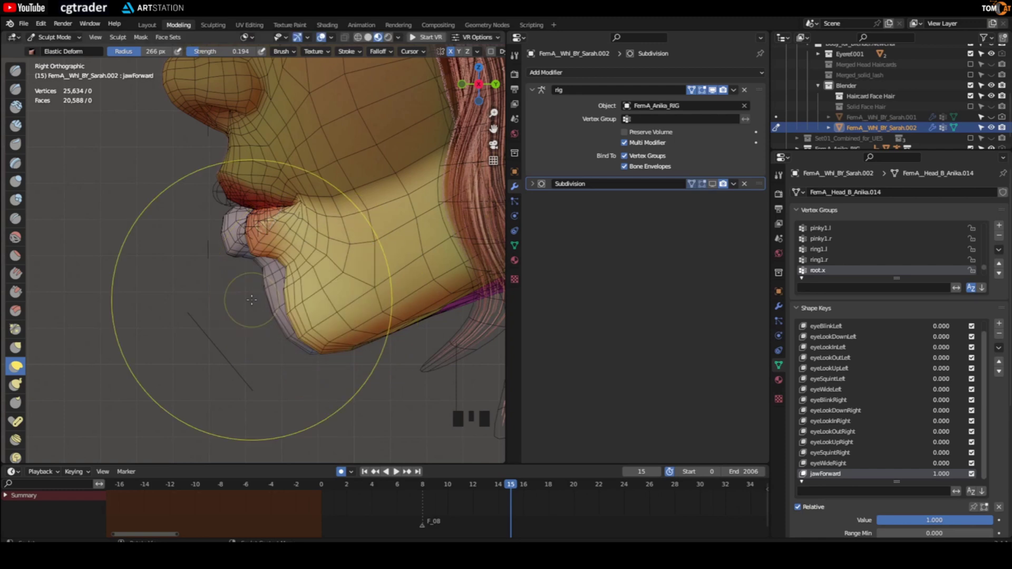
mouse_move(348, 335)
left_mouse_down()
mouse_move(368, 426)
mouse_move(369, 380)
left_mouse_up()
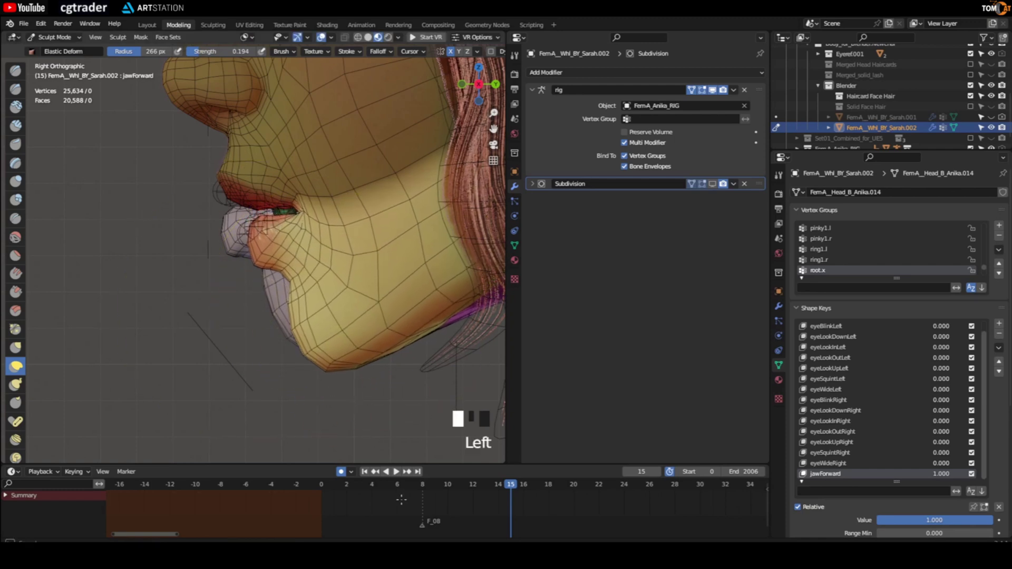
key("ctrl+z")
left_click_drag(385, 316, 359, 369)
key("ctrl+z")
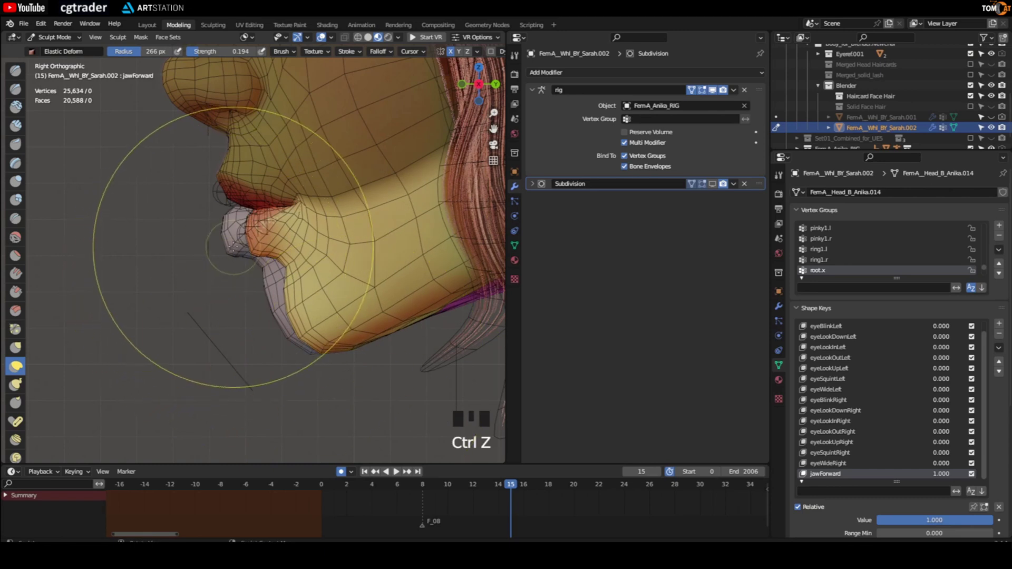
With Elastic Deform at 170 px radius and 0.297 strength, pull the lower lip and chin forward to match the example head's profile
key("f")
left_click(206, 259)
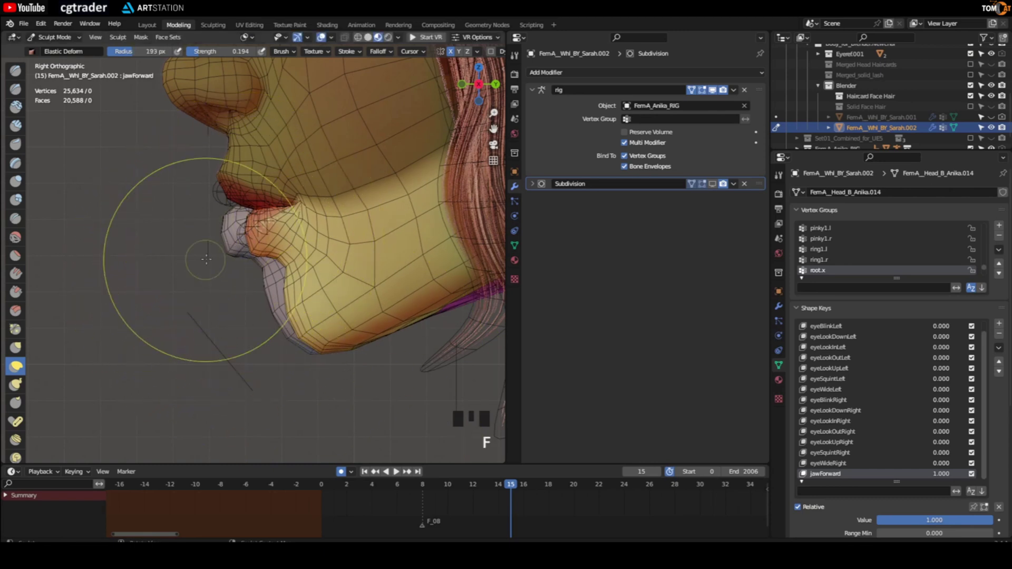
key("f")
left_click(203, 255)
key("shift+f")
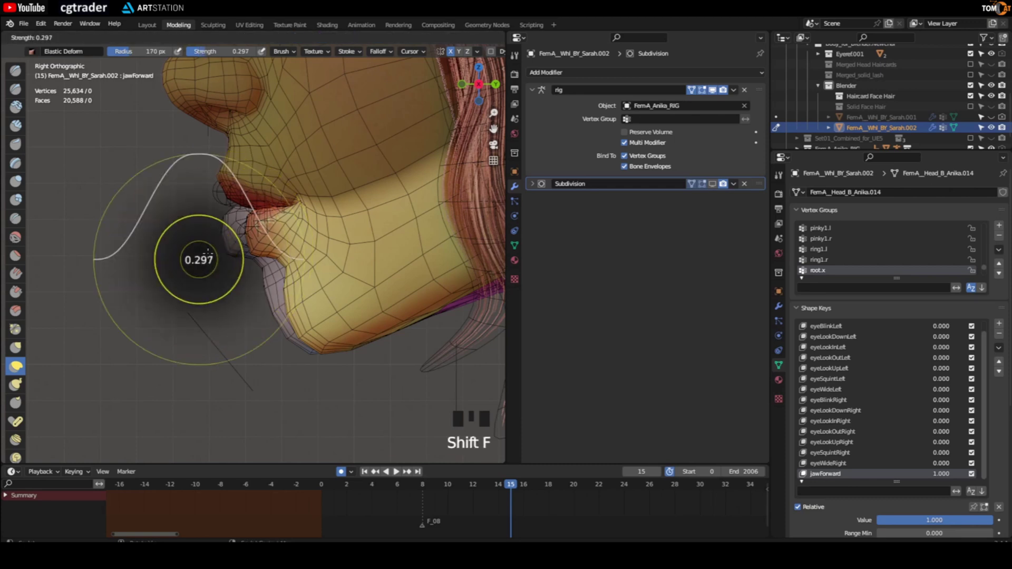
left_click(209, 254)
scroll(232, 244, "up", 1)
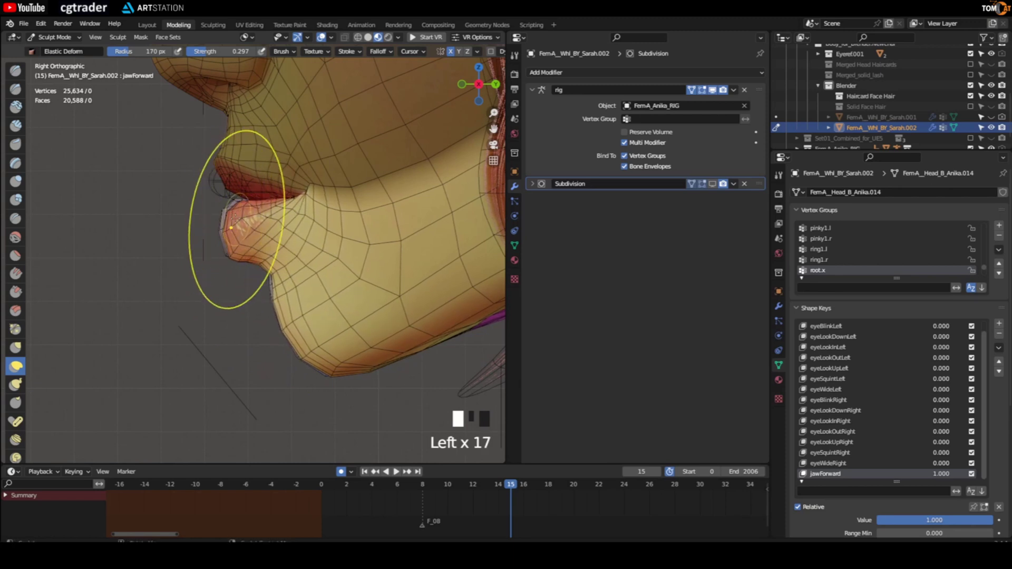
Examine the reshaped lips and chin from a three-quarter angle, with the overlays hidden and shown
scroll(279, 293, "down", 3)
middle_click_drag(294, 306, 305, 260)
scroll(271, 288, "down", 1, "shift")
key("Insert")
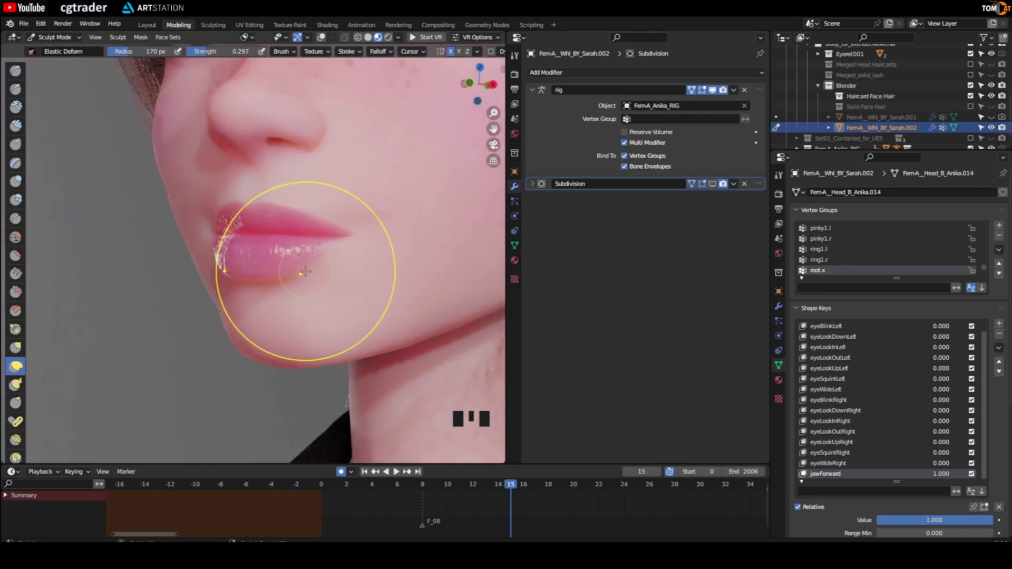
key("Insert")
scroll(366, 213, "up", 2)
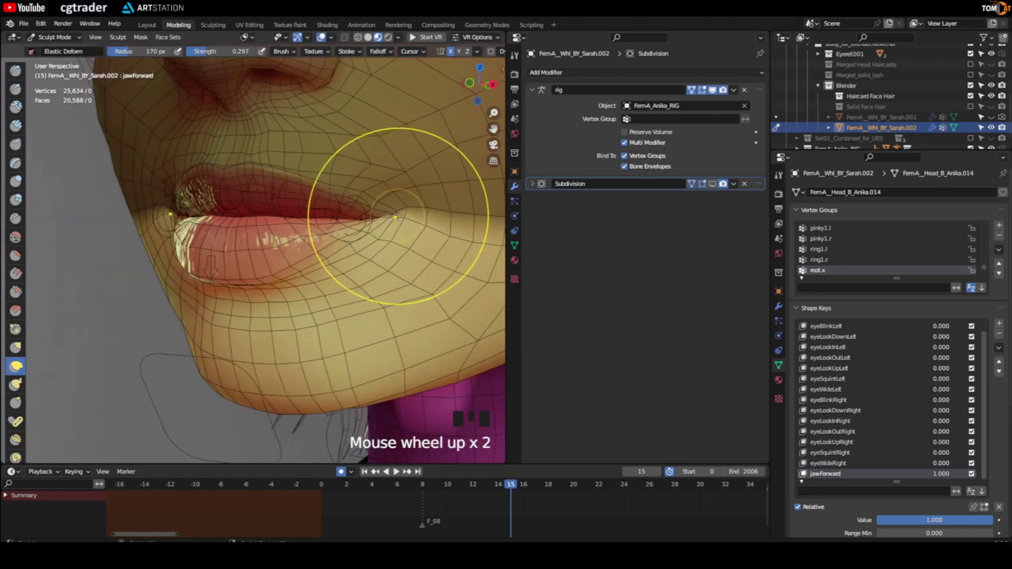
scroll(348, 211, "down", 3)
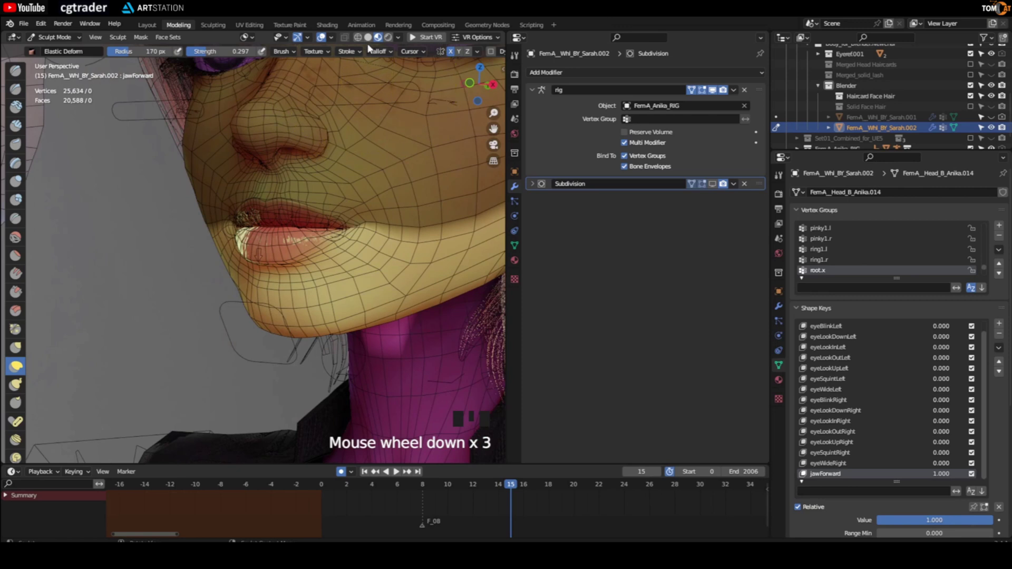
Switch the viewport to Solid shading and check the lip and jaw shape with the overlays hidden
left_click(368, 40)
scroll(350, 204, "up", 2)
key("shift+z")
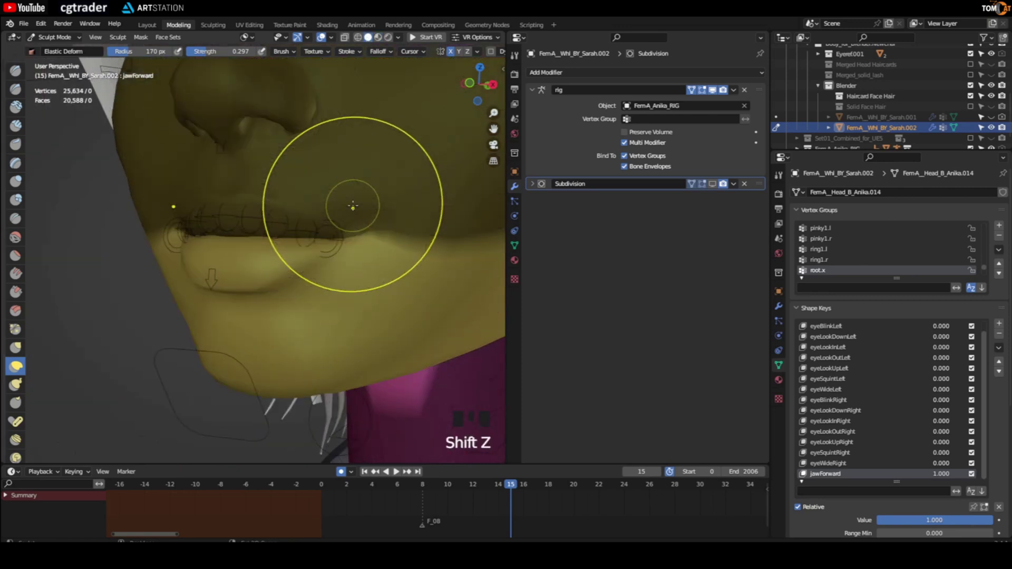
key("shift+z")
middle_click_drag(335, 204, 215, 211)
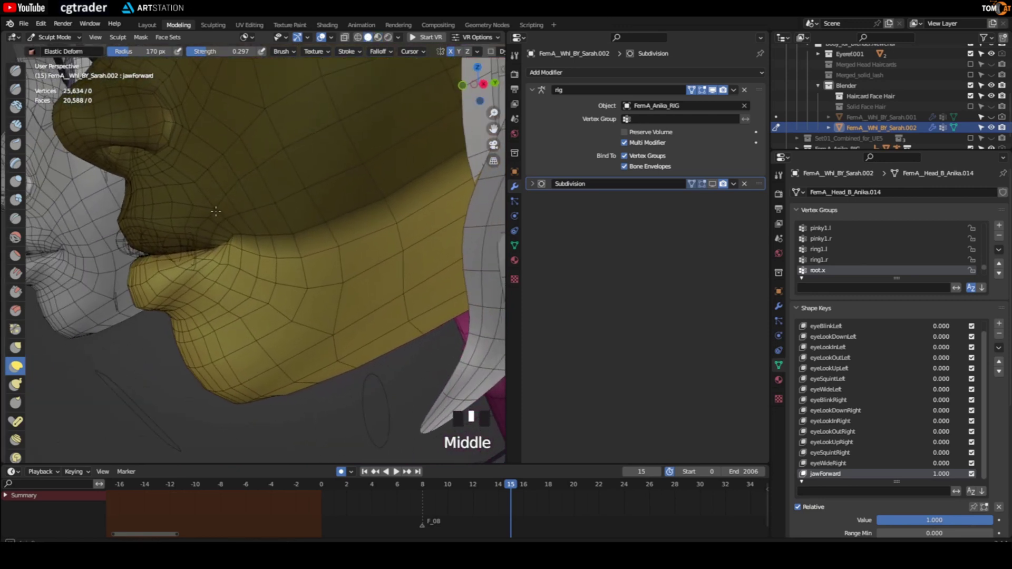
left_click(321, 37)
mouse_move(260, 136)
middle_mouse_down()
mouse_move(266, 253)
mouse_move(323, 250)
mouse_move(262, 243)
mouse_move(278, 243)
middle_mouse_up()
middle_click_drag(364, 104, 293, 264)
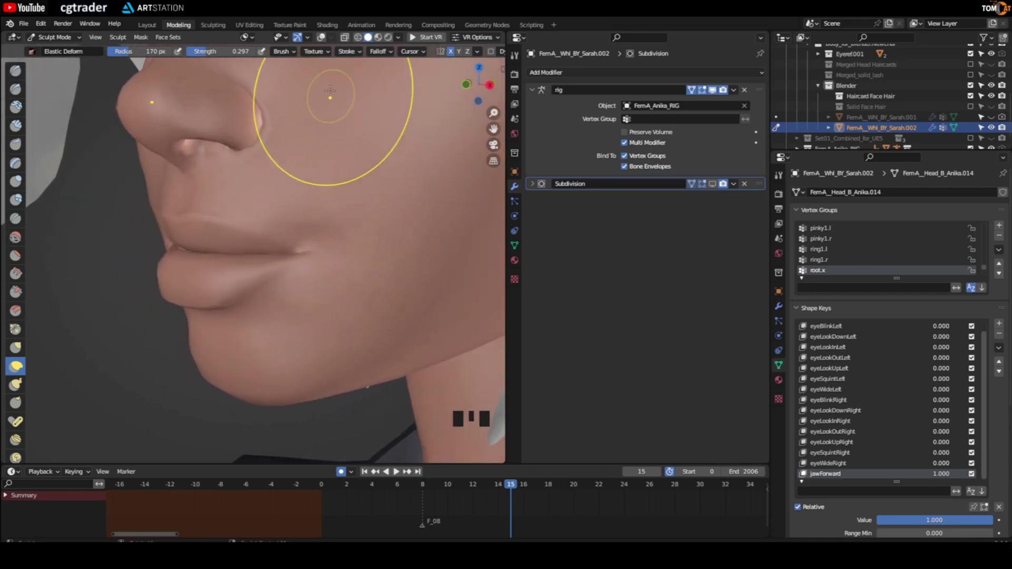
key("Insert")
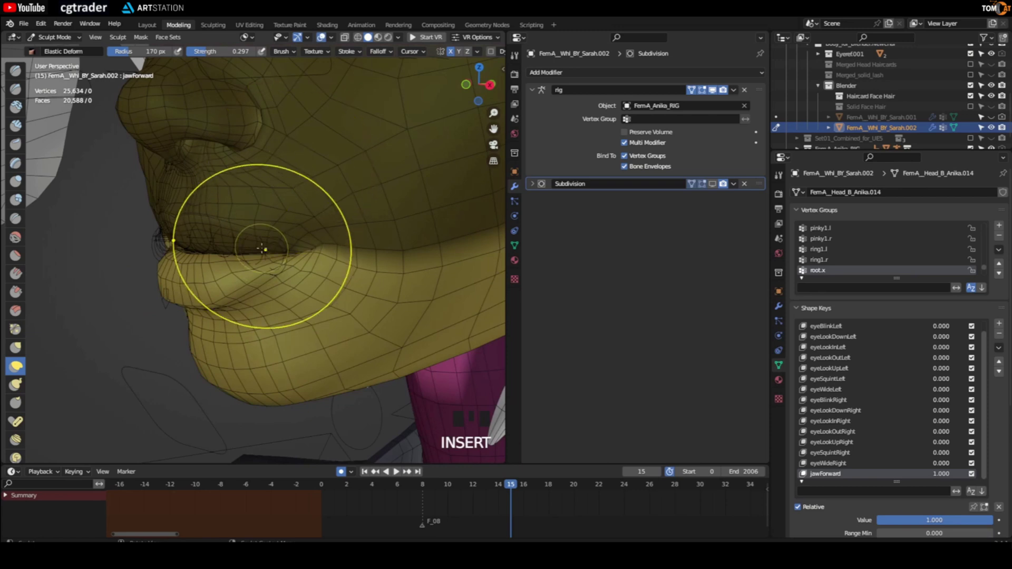
Invert the mask and nudge the upper lip near the mouth corner up and forward with Elastic Deform
key("ctrl+i")
middle_click_drag(253, 237, 260, 170)
scroll(224, 222, "up", 6)
mouse_move(223, 222)
left_mouse_down()
mouse_move(222, 203)
mouse_move(202, 205)
left_mouse_up()
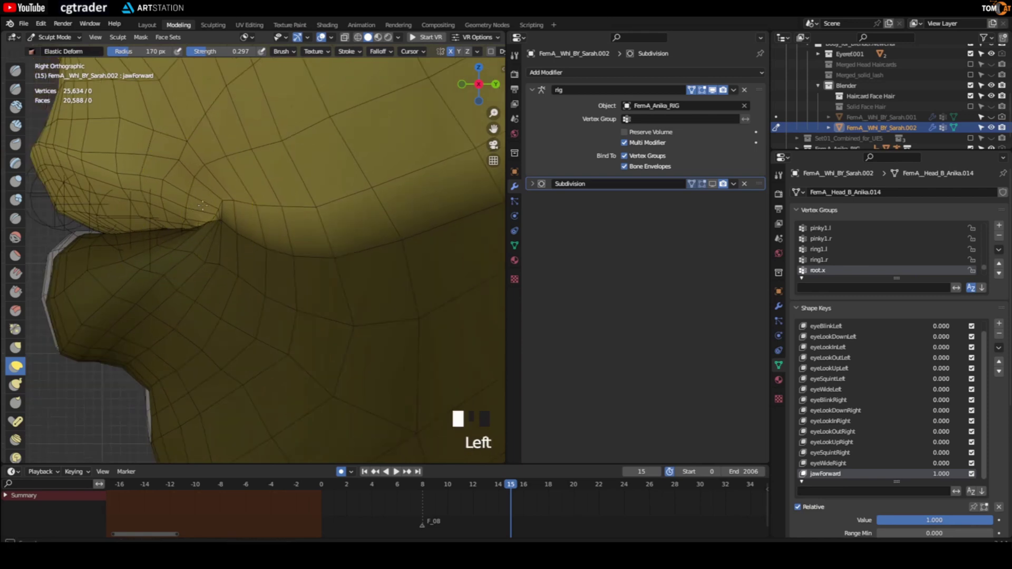
key("Insert")
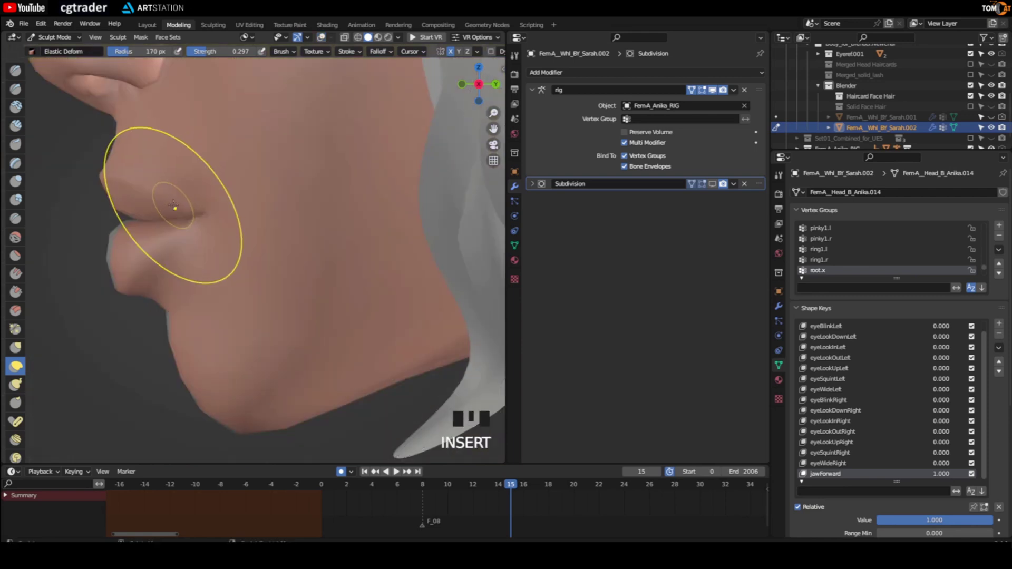
scroll(255, 227, "down", 2)
mouse_move(255, 227)
middle_mouse_down()
mouse_move(203, 243)
mouse_move(145, 210)
middle_mouse_up()
key("Insert")
Clear the sculpt mask and hide the viewport overlays around the mouth corner
left_click(140, 37)
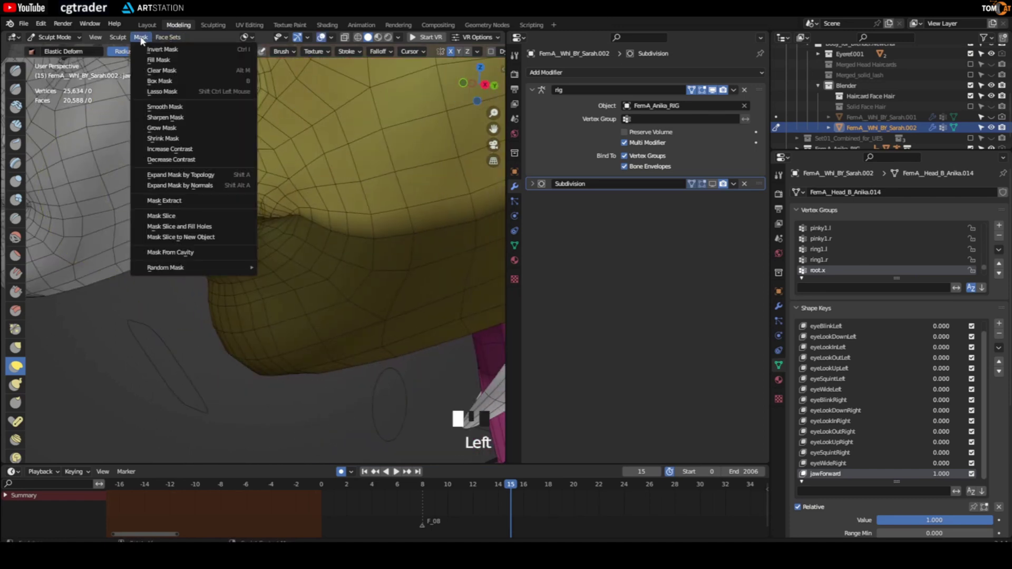
left_click(162, 71)
middle_click_drag(247, 181, 290, 209)
scroll(336, 236, "up", 2)
key("Insert")
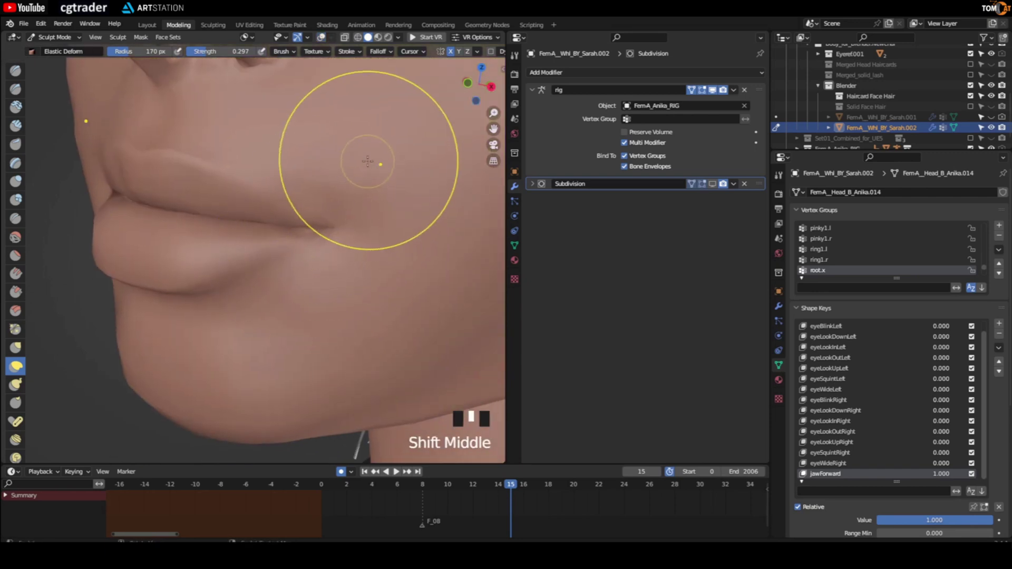
Show the face in Material Preview shading with overlays, and check the Smooth brush settings before reselecting Elastic Deform
left_click(378, 38)
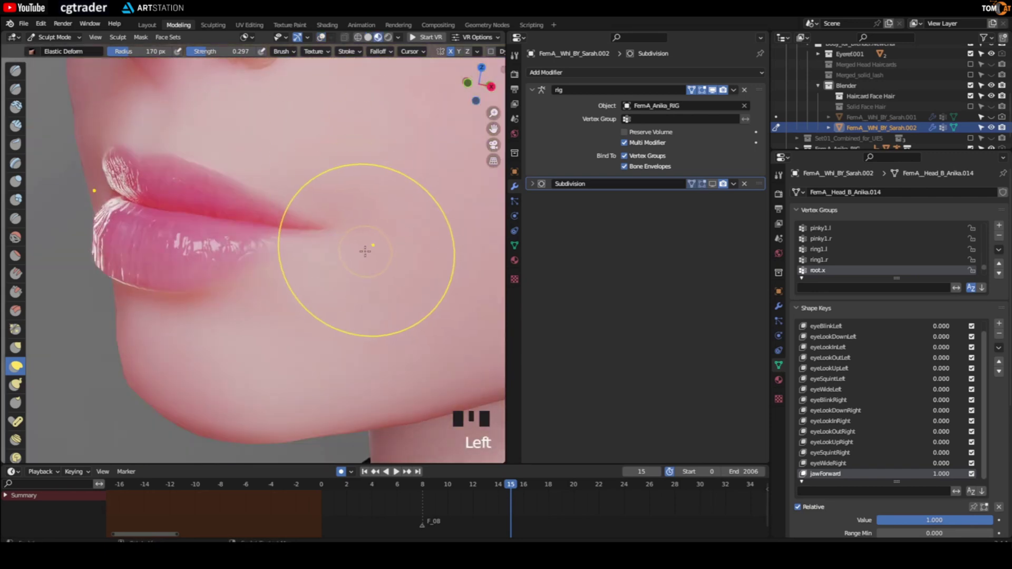
key("Insert")
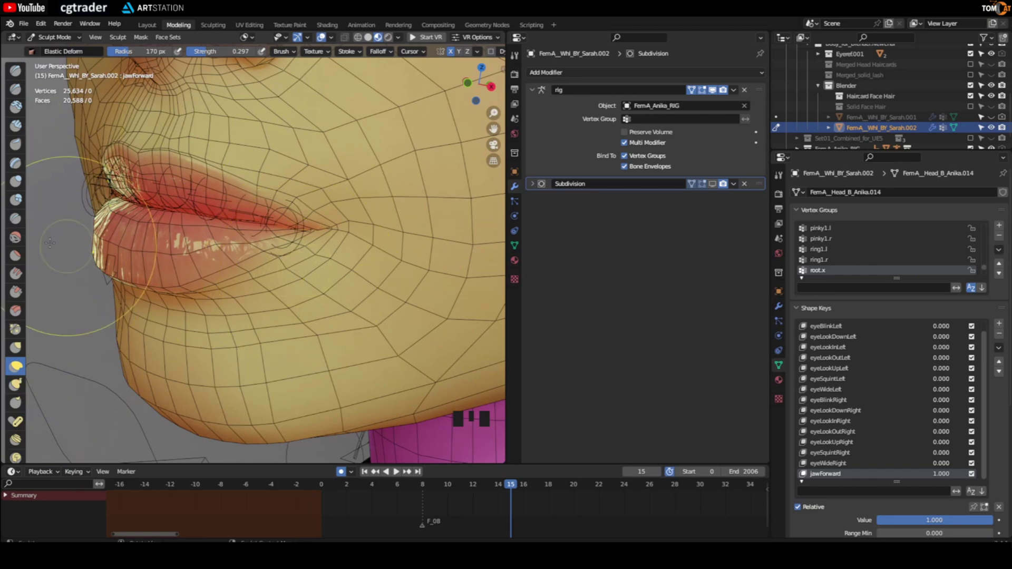
left_click(15, 239)
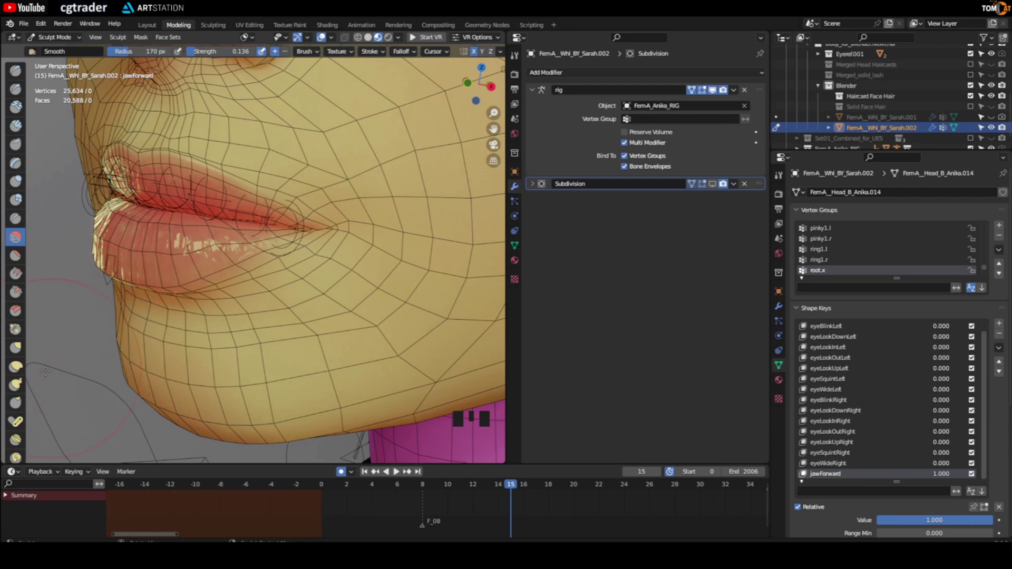
left_click(16, 367)
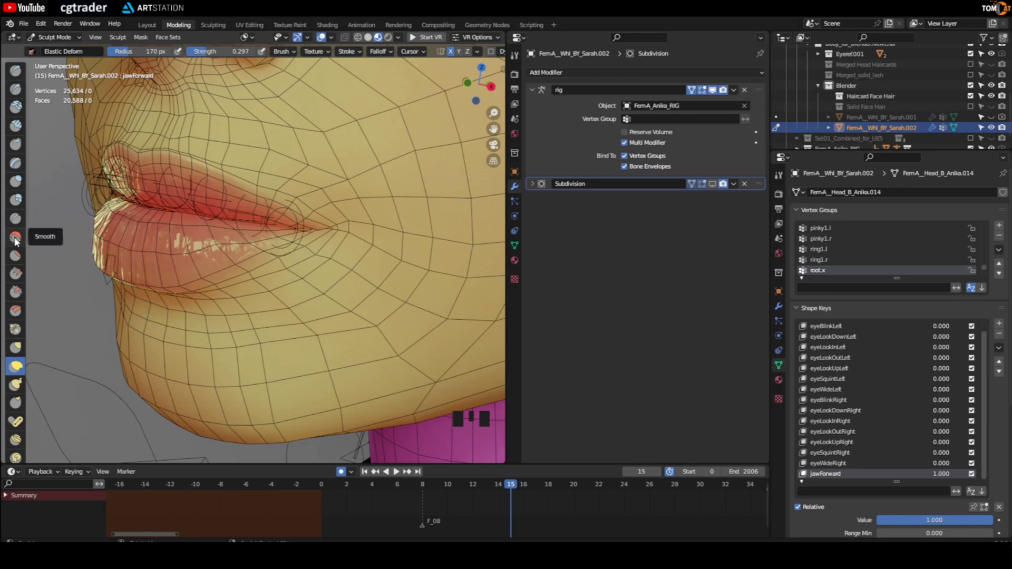
Smooth the mesh around the corner of the mouth with short strokes
scroll(330, 257, "up", 2)
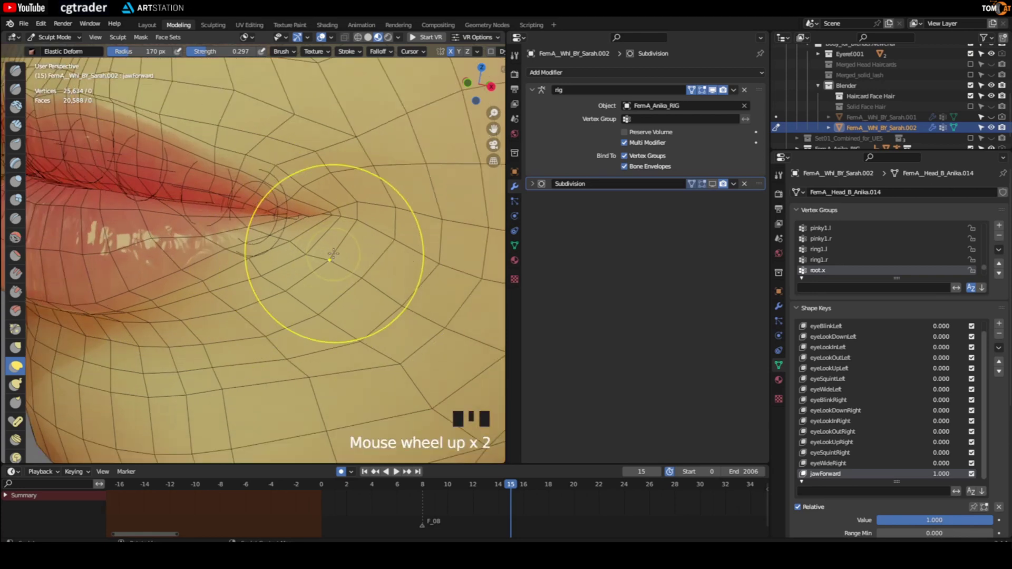
scroll(332, 193, "up", 1)
scroll(328, 196, "down", 2)
left_click(328, 190, "shift")
left_click(328, 191, "shift")
scroll(332, 219, "up", 1)
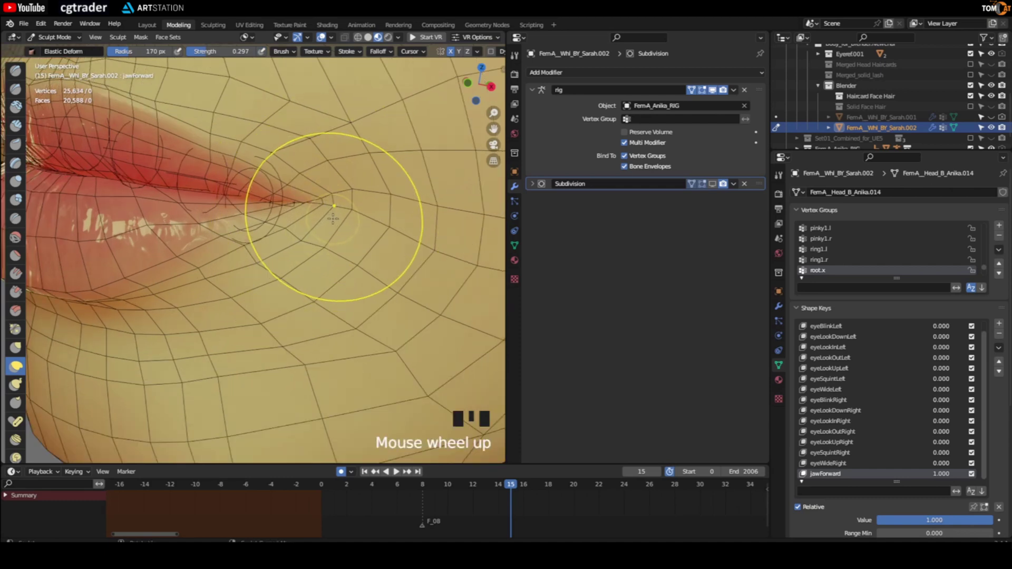
scroll(329, 211, "up", 1)
left_click(322, 180, "shift")
left_click(348, 190, "shift")
left_click(338, 189, "shift")
left_click(326, 189, "shift")
left_click(346, 196, "shift")
left_click(334, 183, "shift")
left_click(285, 217, "shift")
middle_click_drag(284, 217, 269, 226)
Check the mouth corner without overlays, then smooth the area just below the lip tip further
scroll(249, 224, "down", 2)
key("Insert")
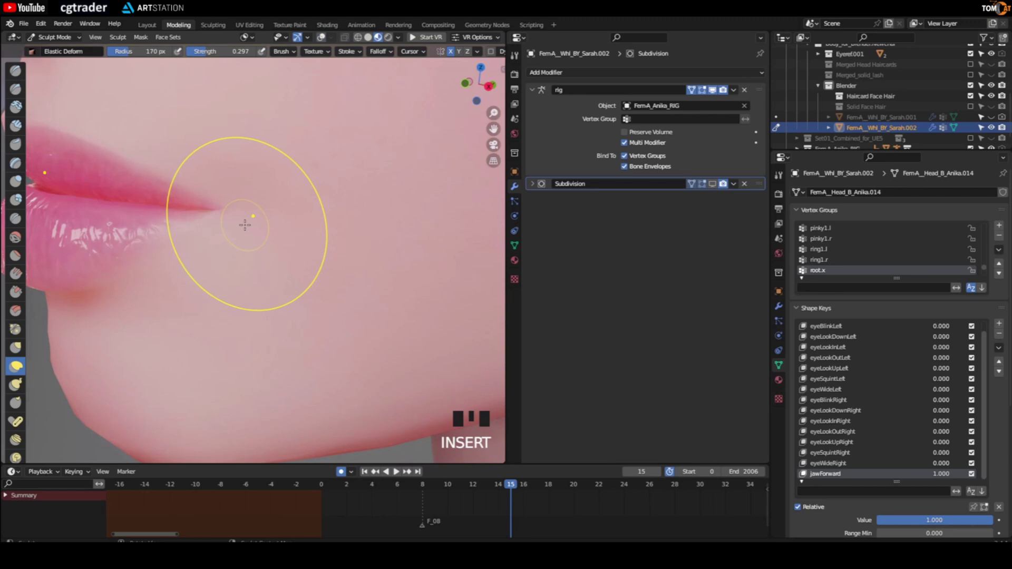
scroll(205, 229, "up", 1)
key("Insert")
left_click(214, 227, "shift")
left_click(222, 218, "shift")
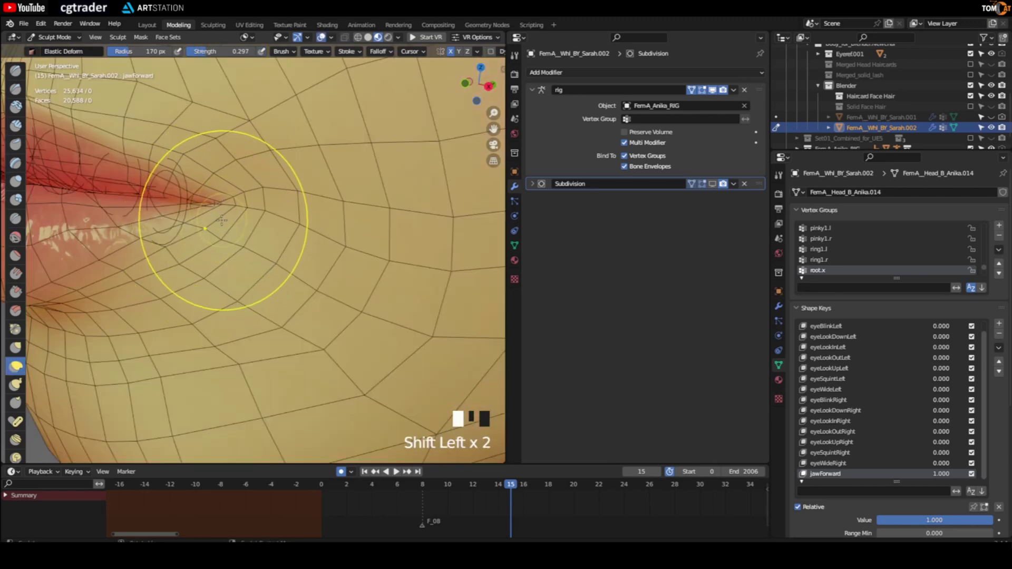
middle_click_drag(214, 199, 233, 195)
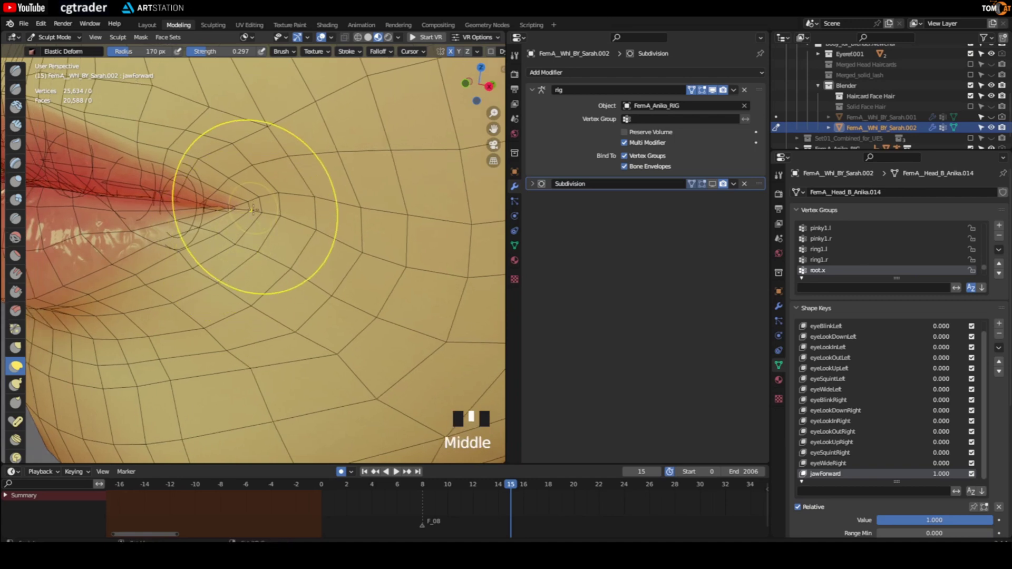
left_click(237, 216, "shift")
left_click(239, 225, "shift")
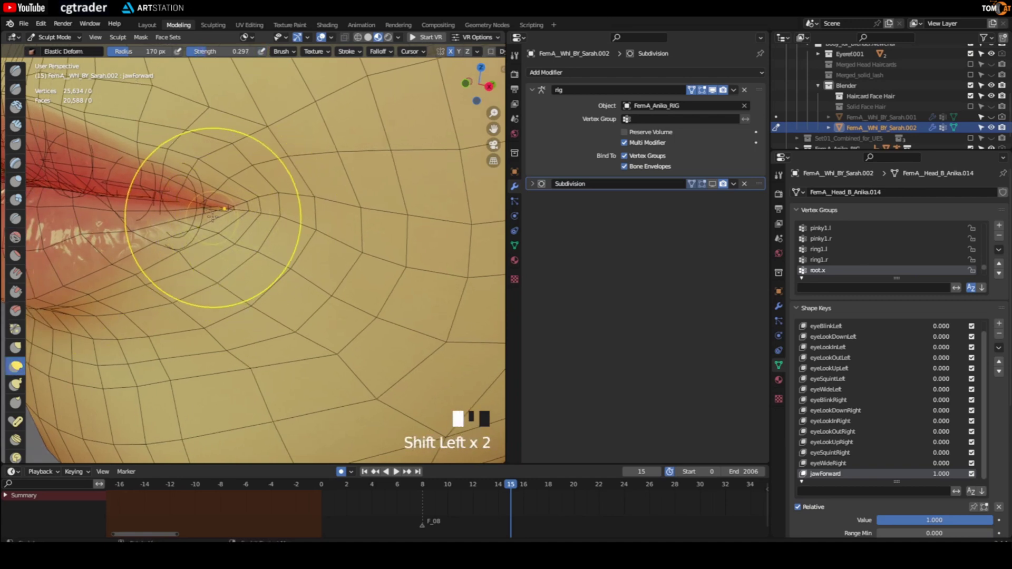
Flatten the skin beside and below the mouth corner with the Flatten/Contrast brush at strength 0.389
left_click(17, 258)
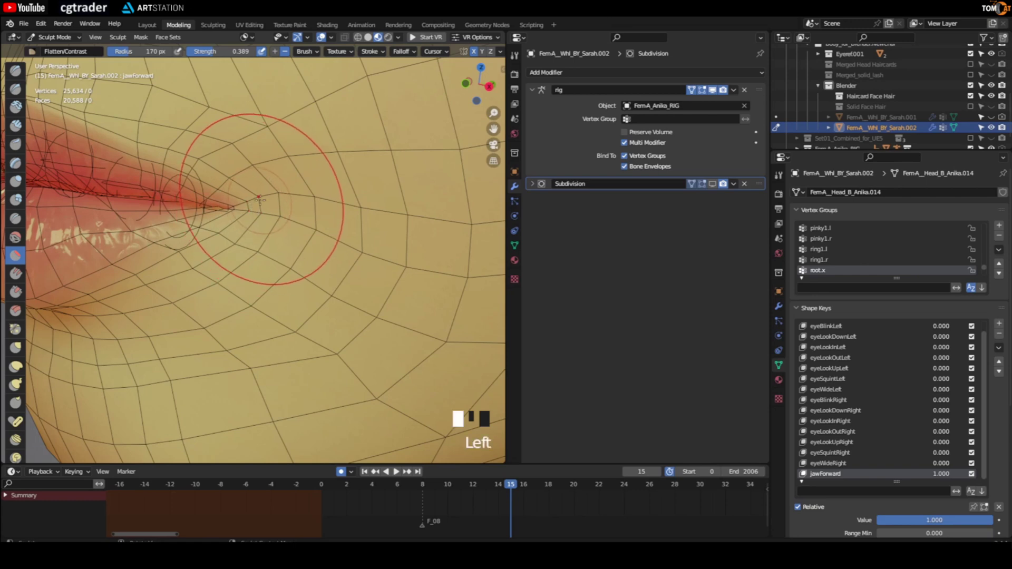
middle_click_drag(250, 236, 230, 215)
scroll(202, 251, "up", 2)
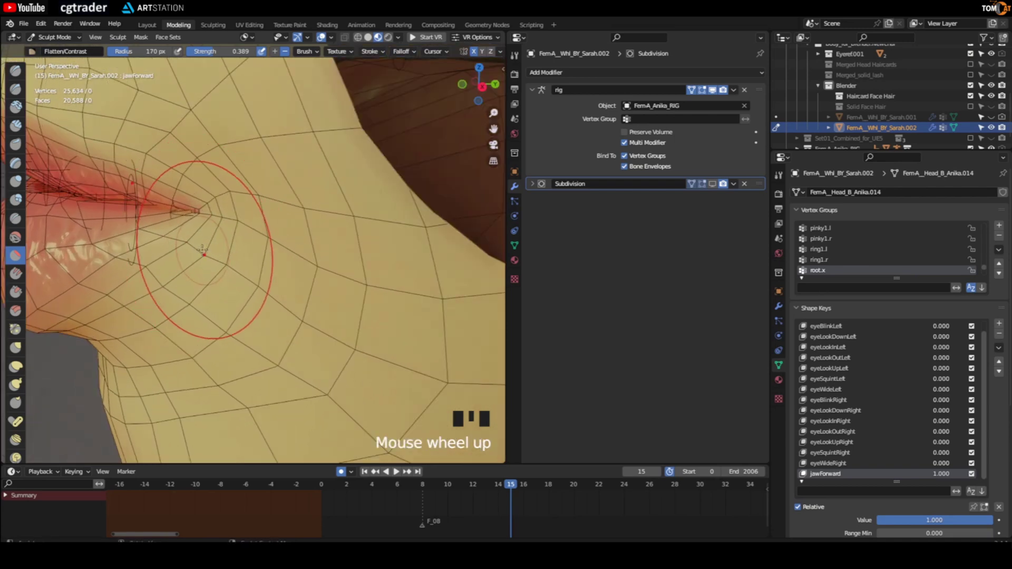
scroll(219, 212, "down", 2)
middle_click_drag(225, 211, 255, 235)
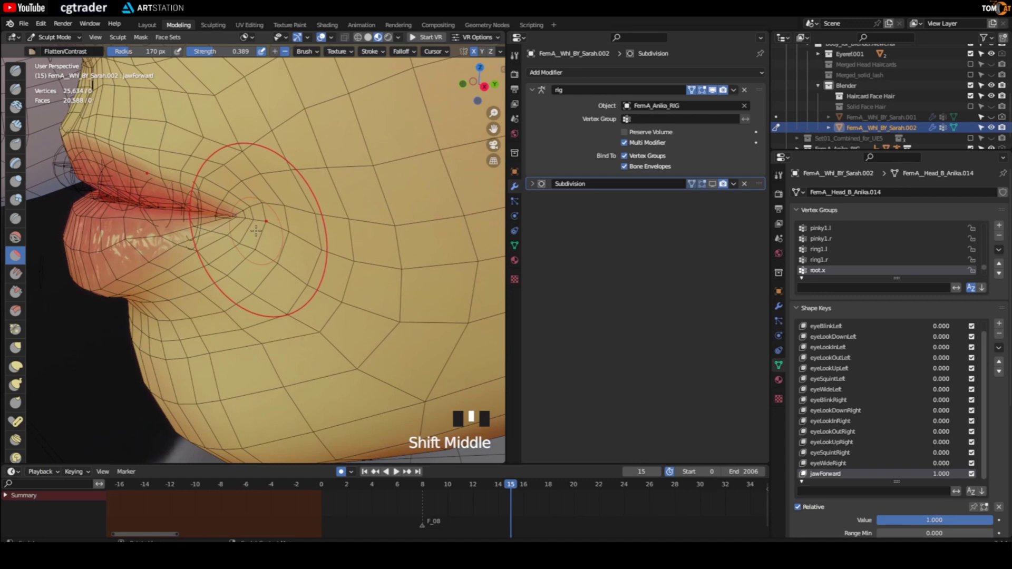
left_click_drag(271, 232, 276, 293)
Hide the overlays, return the head to Object Mode, and compare the face with the example head
mouse_move(275, 293)
middle_mouse_down()
mouse_move(289, 182)
mouse_move(264, 257)
mouse_move(289, 242)
mouse_move(315, 248)
mouse_move(164, 277)
mouse_move(181, 256)
mouse_move(212, 271)
mouse_move(171, 237)
middle_mouse_up()
key("shift+alt+z")
scroll(289, 240, "down", 2)
scroll(315, 248, "down", 2)
scroll(174, 274, "down", 3)
scroll(203, 264, "down", 2)
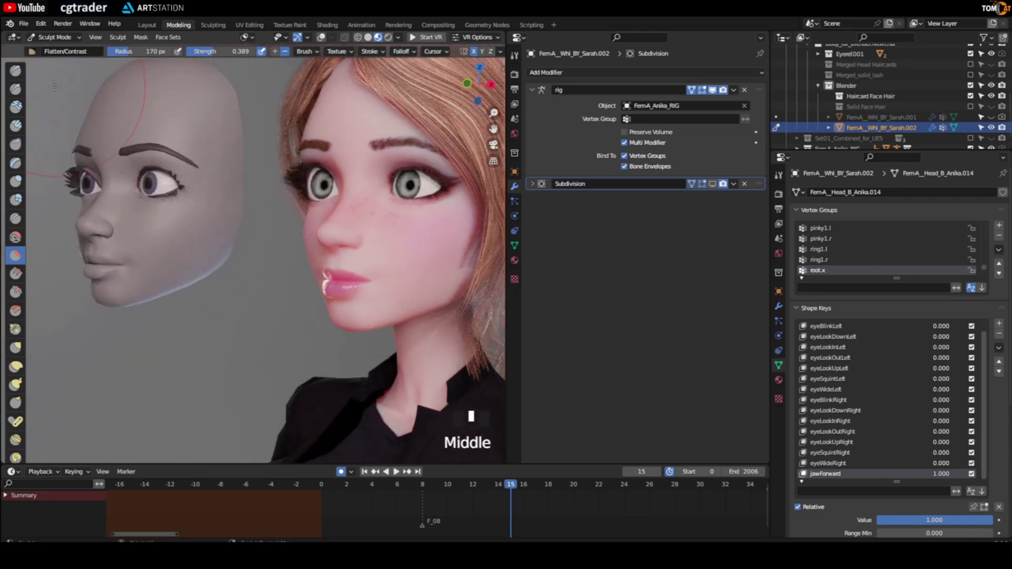
left_click(55, 38)
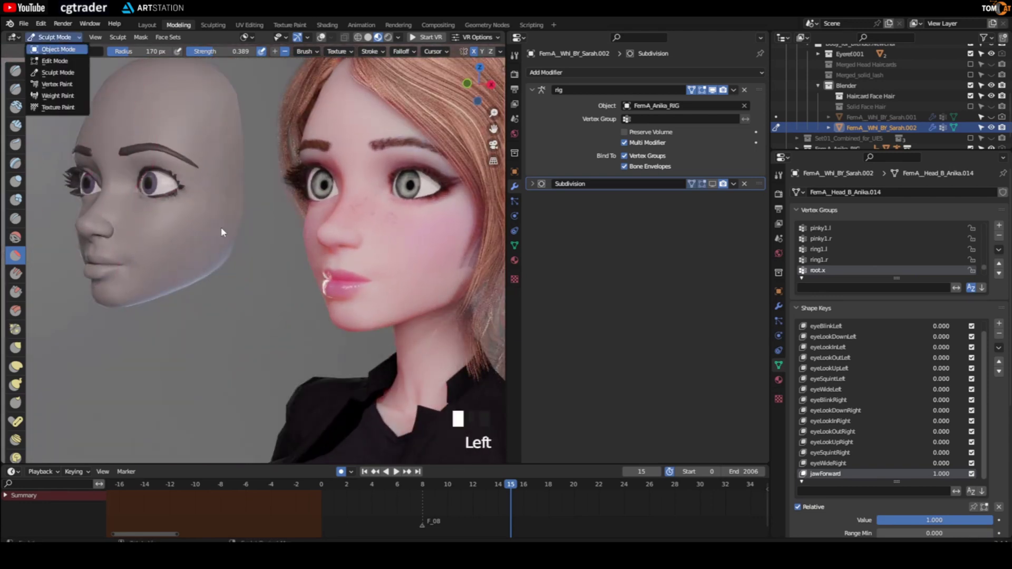
key("Insert")
key("Insert")
key("Insert")
left_click(235, 287)
middle_click_drag(236, 287, 315, 265)
left_click(314, 254)
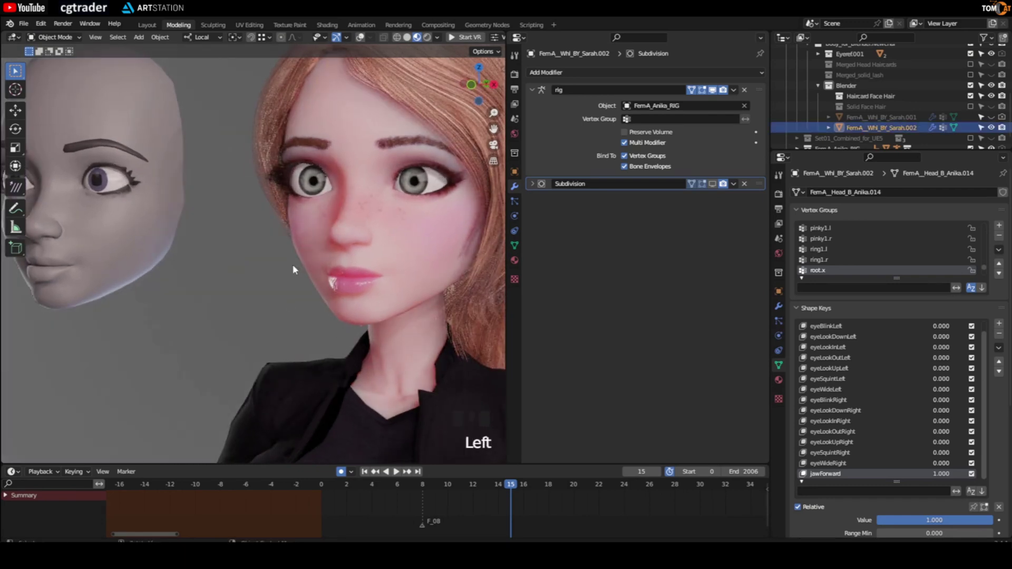
Select the FemA_Anika_RIG armature and review the jaw shape with the overlays hidden and shown
key("Insert")
middle_click_drag(346, 319, 264, 319)
scroll(295, 319, "up", 2)
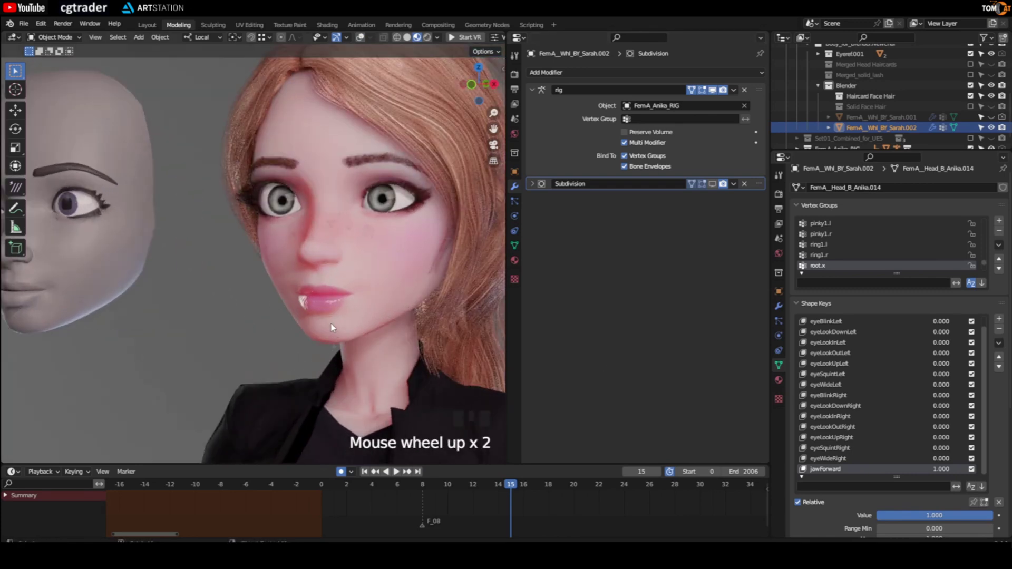
key("Insert")
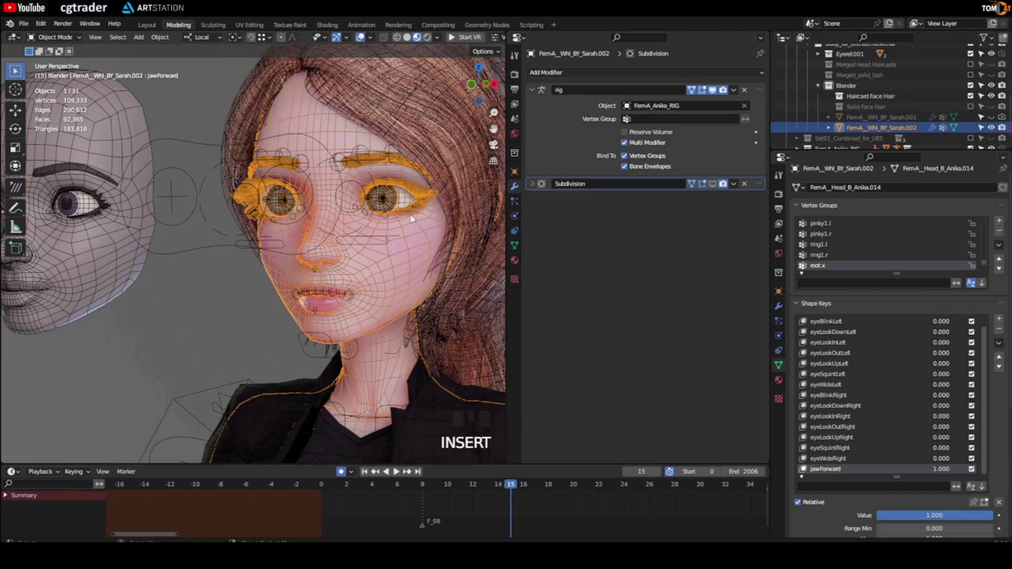
middle_click_drag(239, 299, 271, 295)
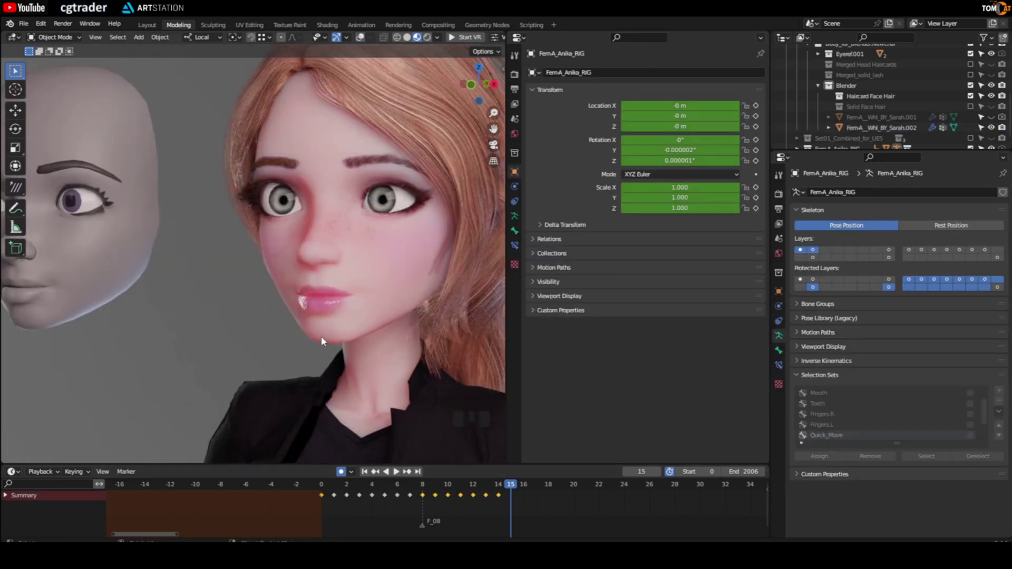
middle_click_drag(321, 341, 305, 331)
scroll(305, 331, "up", 2)
key("Insert")
scroll(253, 299, "down", 2)
middle_click_drag(252, 293, 251, 315)
key("Insert")
key("Insert")
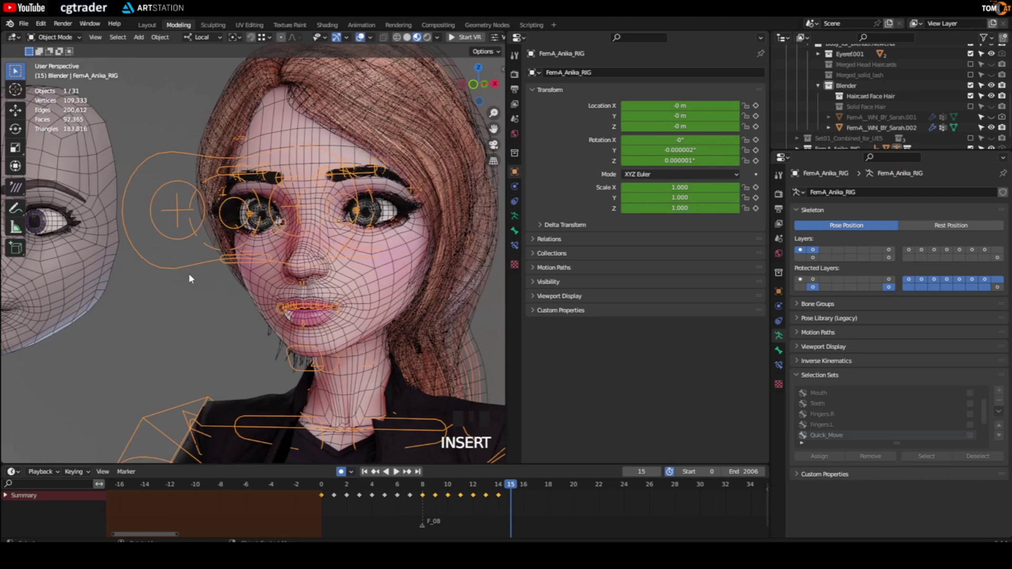
In Pose Mode, clear the location, rotation and scale of all rig bones on frames 15 to 18, then return to Object Mode
key("ctrl+Tab")
key("a")
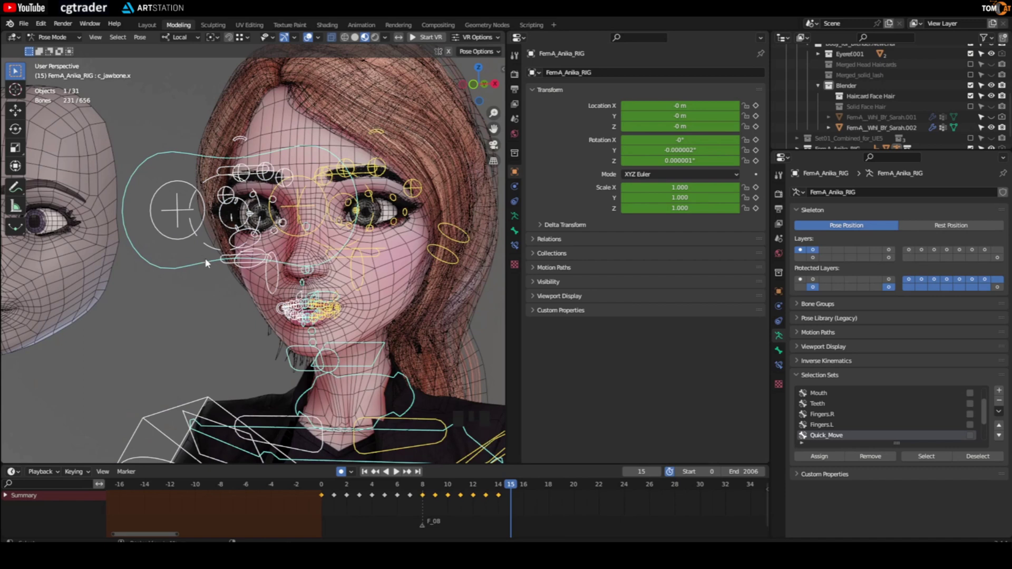
key("alt+g")
key("alt+r")
key("alt+s")
key("Right")
key("alt+g")
key("alt+r")
key("alt+s")
key("Right")
key("alt+g")
key("alt+r")
key("alt+s")
key("Right")
key("alt+s")
key("ctrl+Tab")
left_click(210, 302)
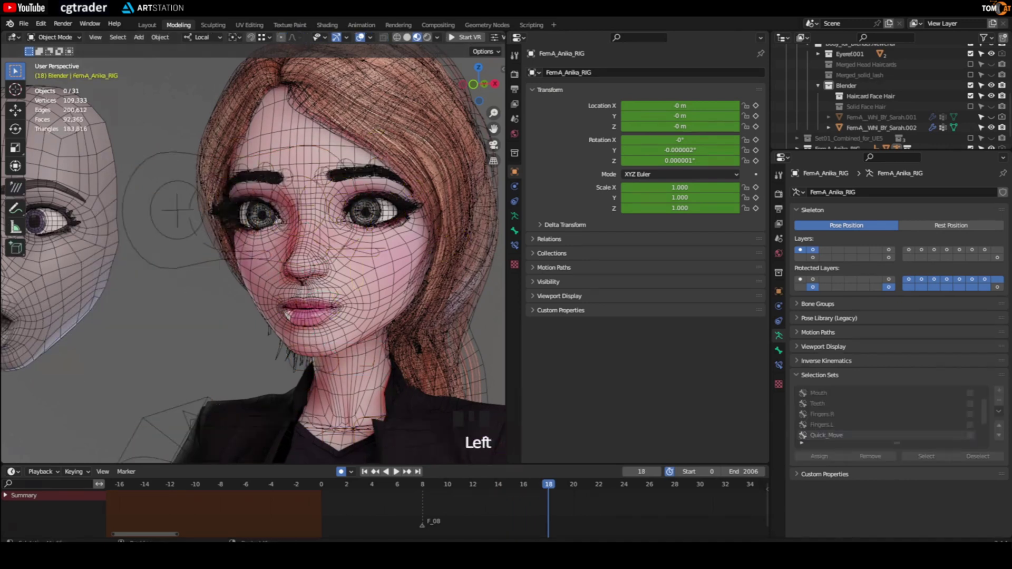
middle_click(185, 275)
left_click(182, 271)
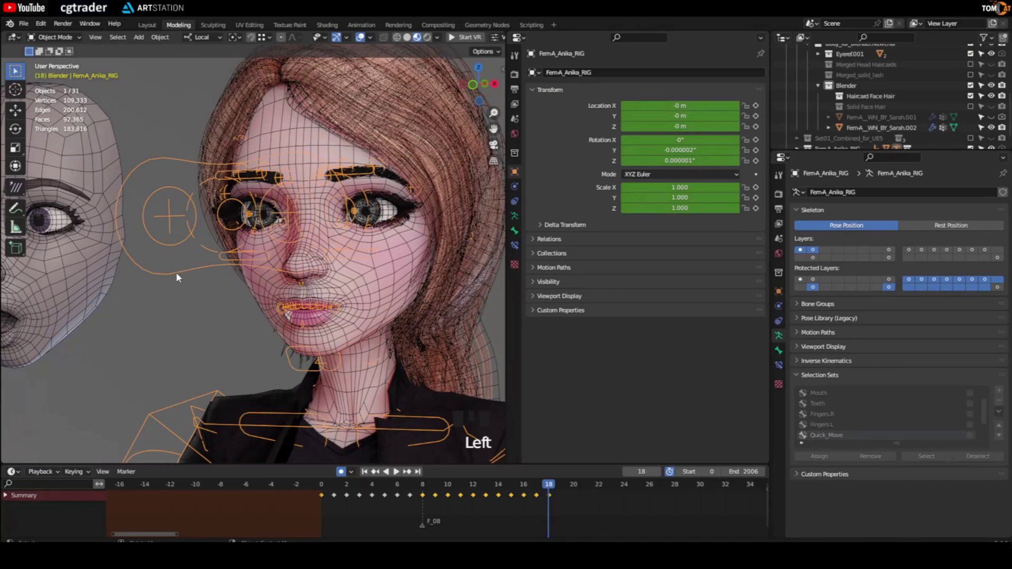
key("ctrl+Tab")
scroll(176, 274, "down", 3)
left_click_drag(132, 197, 383, 348)
key("ctrl+Tab")
Select the character's mesh, set its jawForward shape key to 0, and hide the overlays
left_click(218, 289)
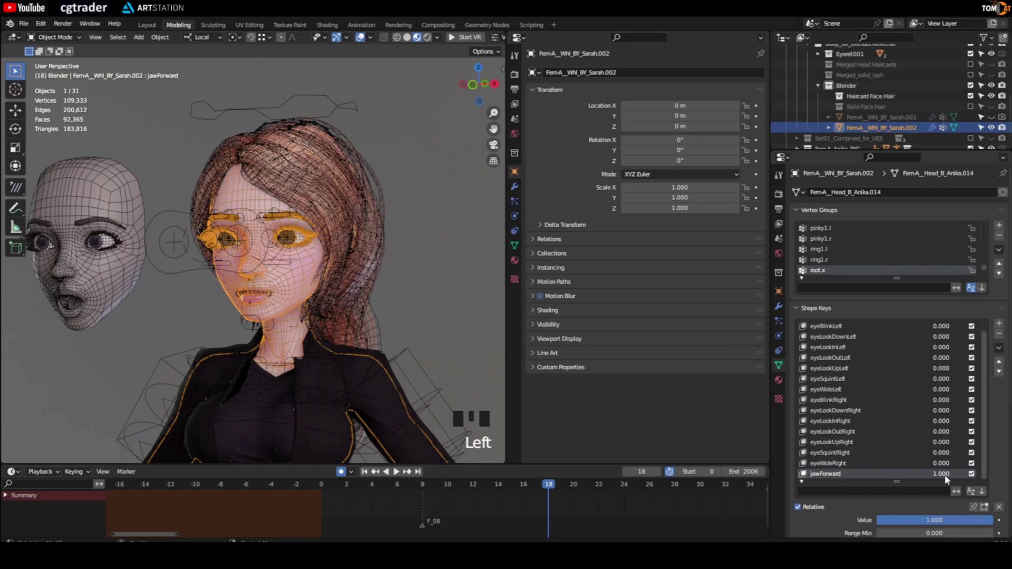
left_click_drag(945, 479, 897, 478)
key("Insert")
middle_click_drag(217, 296, 203, 316, "shift")
Examine the example head's jaw and mouth poses on frames 17, 16 and 15
key("Left")
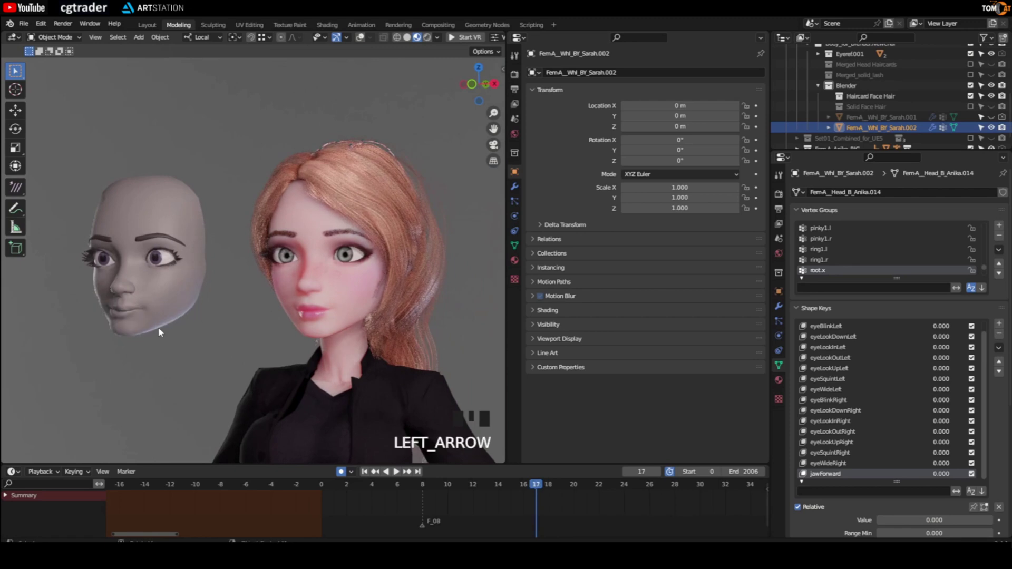
key("Left")
key("Left")
middle_click_drag(122, 318, 131, 315)
scroll(124, 315, "up", 5)
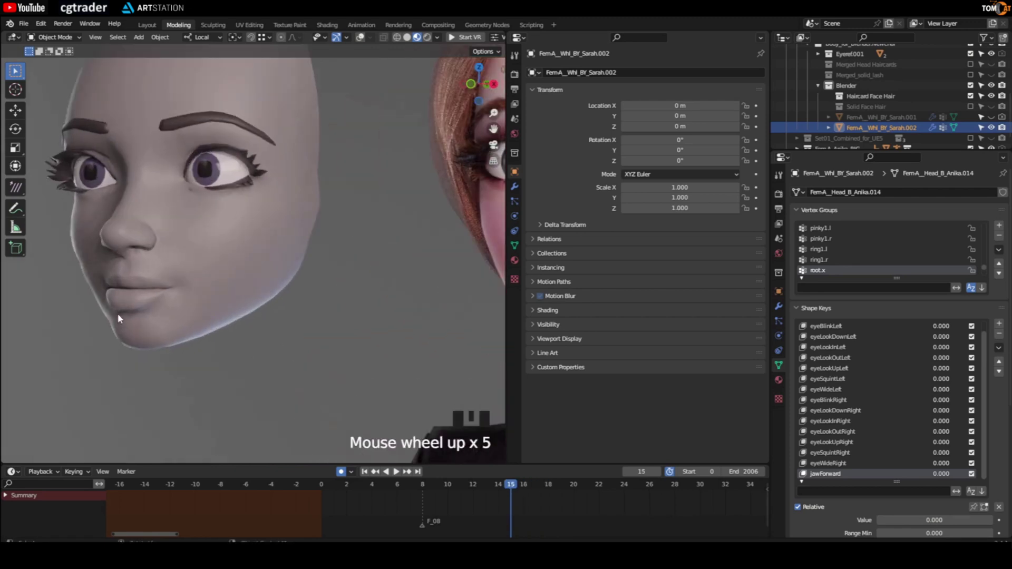
scroll(197, 257, "down", 2)
middle_click_drag(197, 257, 280, 259)
On frame 16, enter Pose Mode on the rig and move the jaw bone about 0.005 m along its local X axis
key("Insert")
left_click(350, 323)
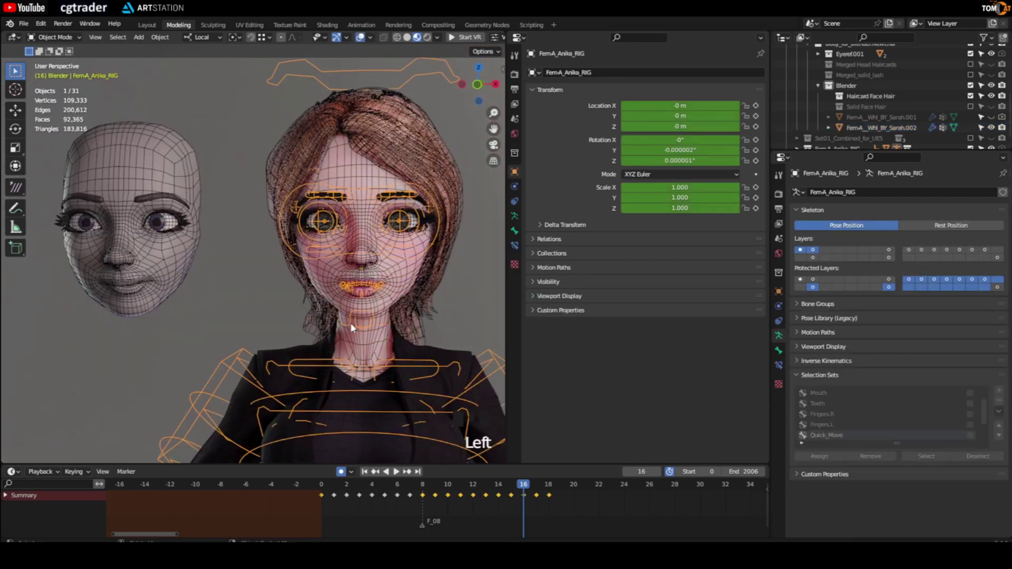
key("ctrl+Tab")
middle_click_drag(370, 314, 236, 293)
key("Insert")
key("Insert")
key("Insert")
key("g")
key("x")
left_click(253, 294)
key("Insert")
key("Insert")
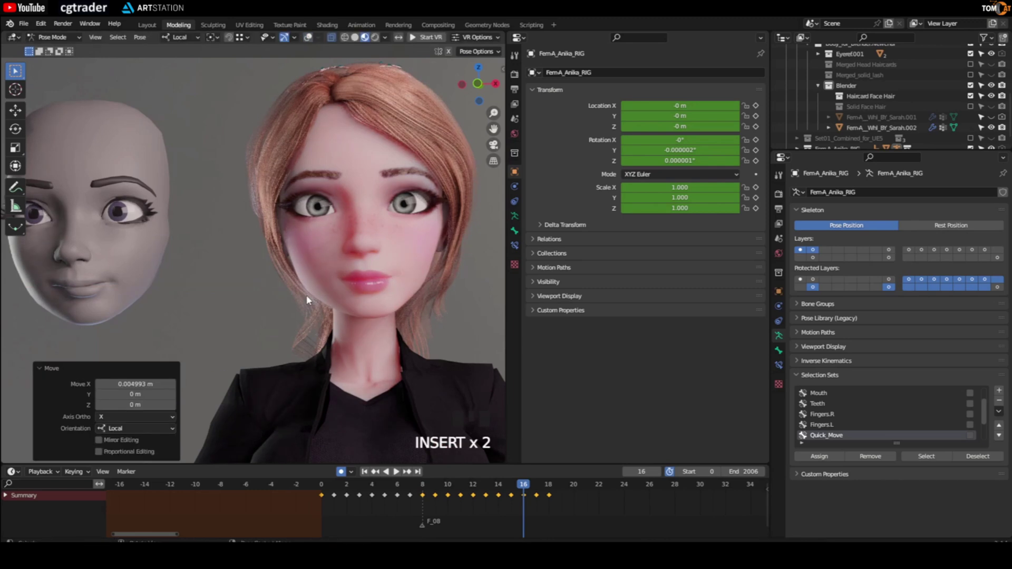
Adjust the jaw bone's sideways offset again along local X on frame 16 to match the example head
scroll(306, 296, "up", 2)
key("g")
key("x")
left_click(305, 295)
Copy the pose of all bones on frame 16 and paste it flipped on the X axis on frame 17
key("Insert")
key("a")
right_click(201, 291)
left_click(200, 295)
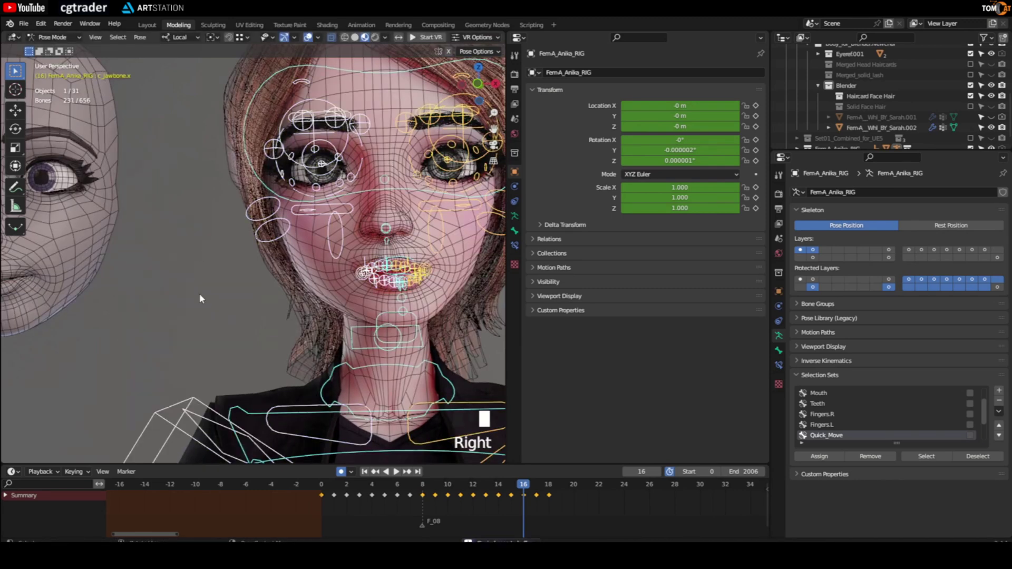
key("Insert")
scroll(198, 293, "down", 2)
key("Right")
right_click(193, 293)
left_click(188, 306)
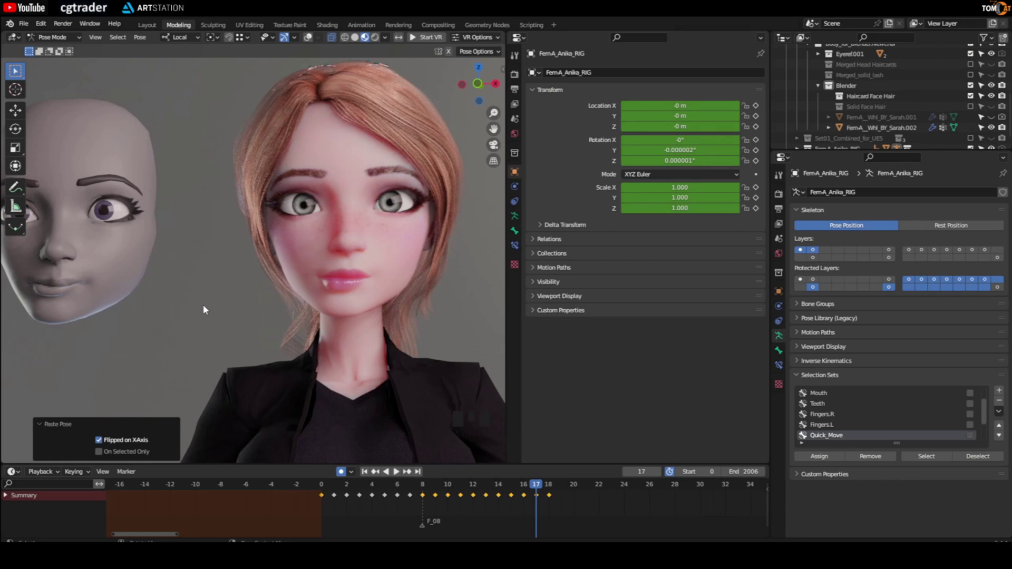
On frame 18, open the mouth by moving the jaw bone about 0.022 m along its local Z axis
key("Right")
key("Insert")
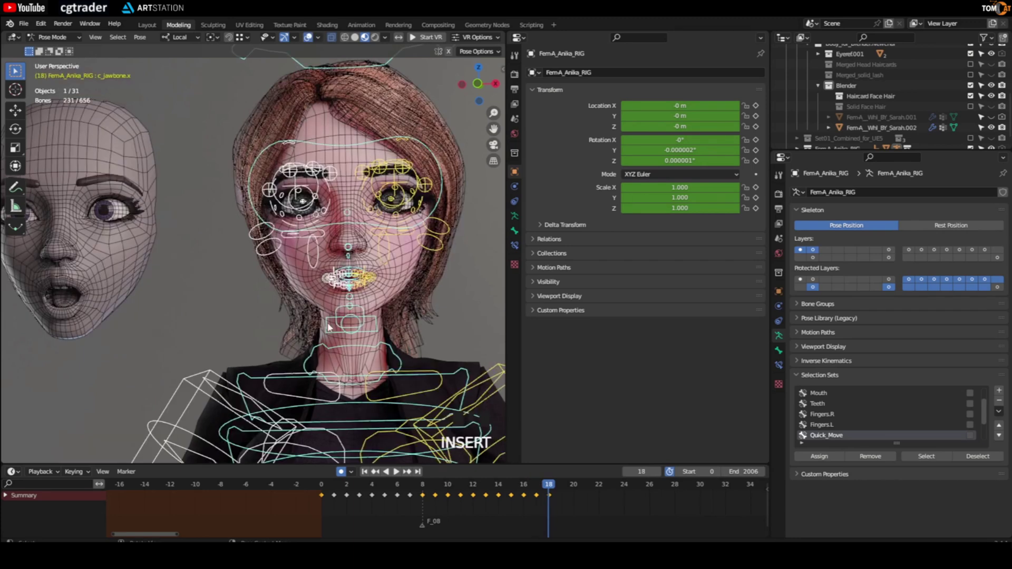
scroll(328, 327, "up", 4)
key("Insert")
key("g")
key("z")
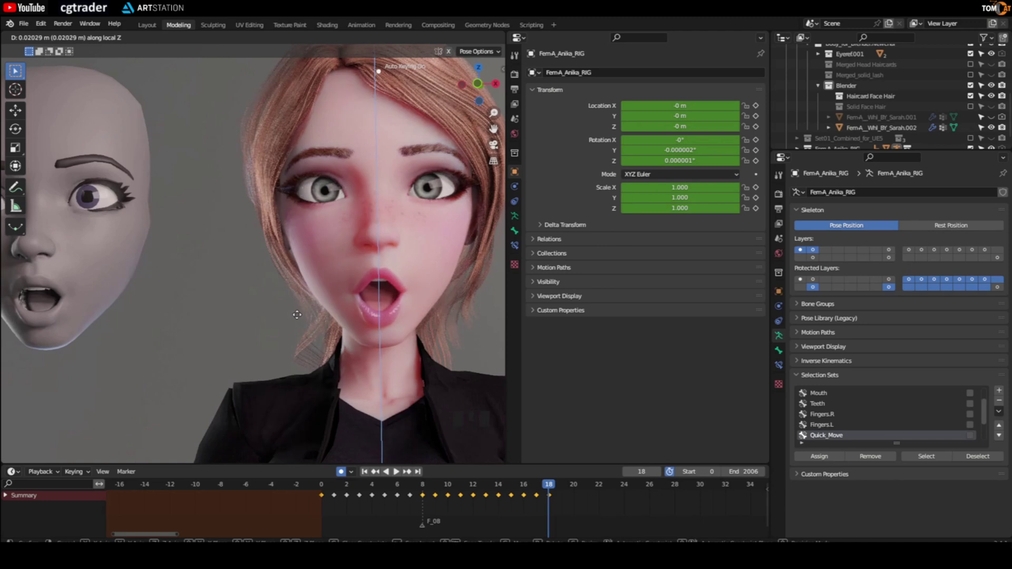
left_click(395, 323)
key("Insert")
On frame 18, move the left mouth-corner bone slightly inward to shape the open mouth
scroll(393, 317, "up", 6)
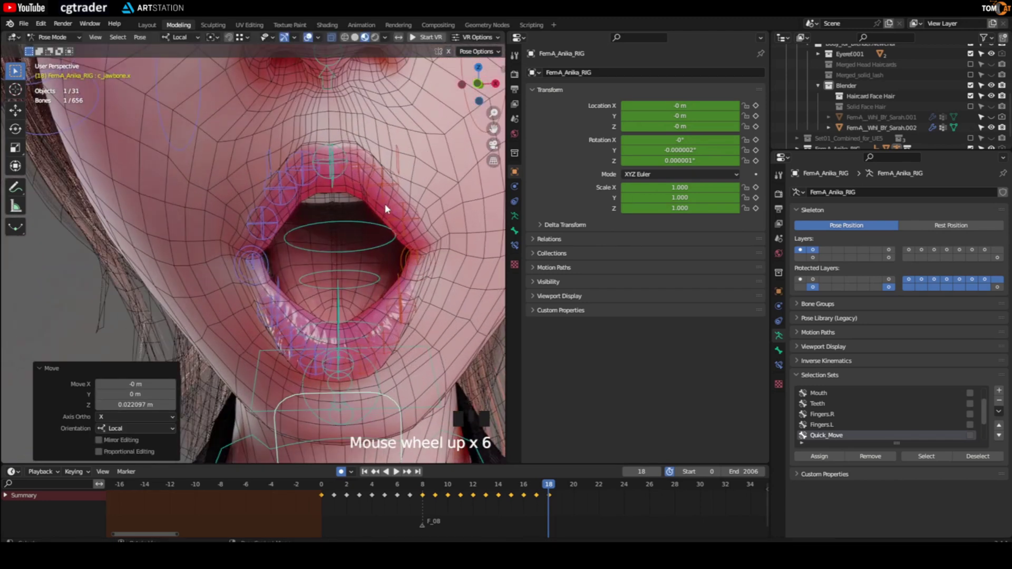
left_click(419, 270)
left_click(413, 256)
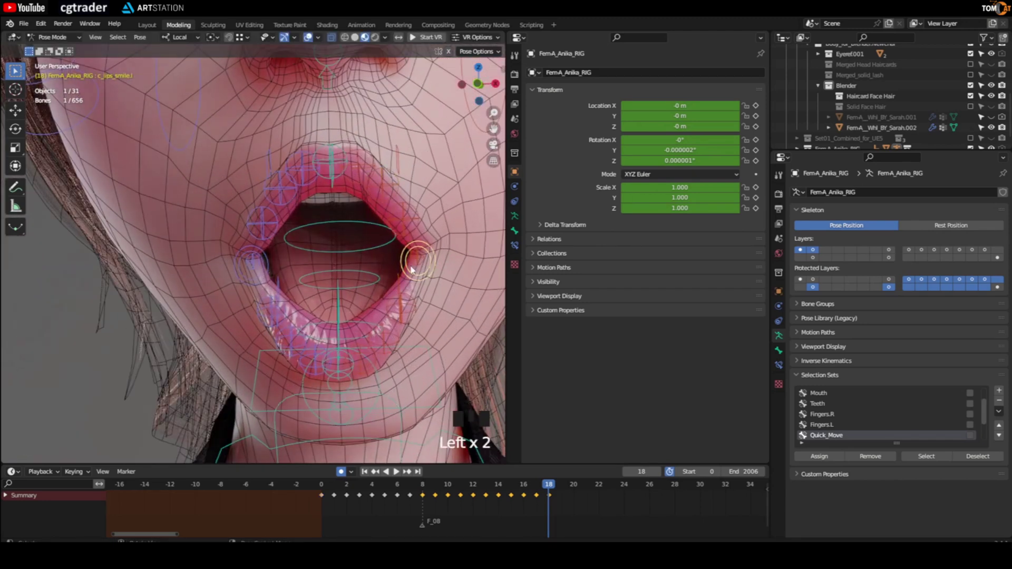
scroll(413, 257, "down", 2)
key("g")
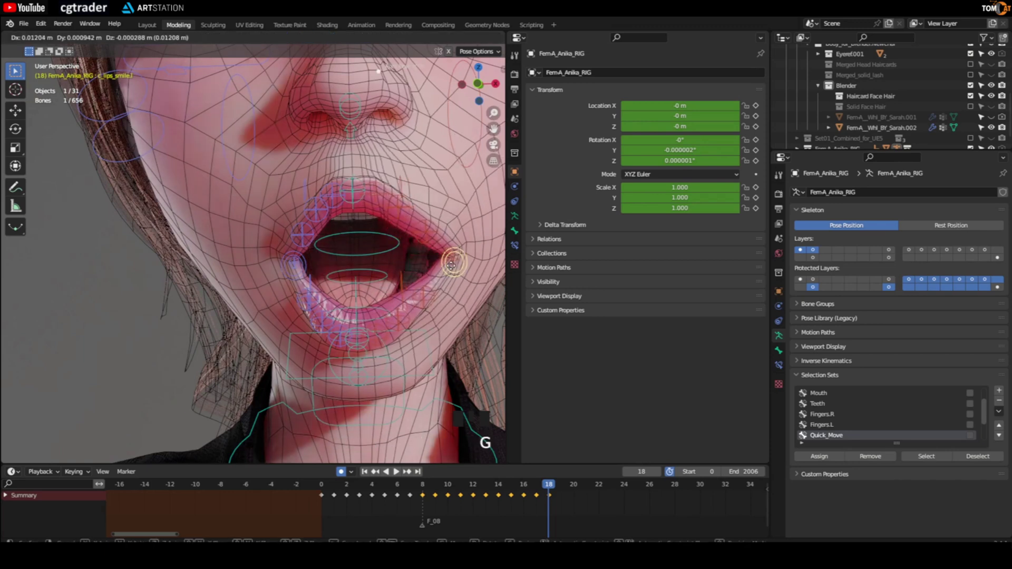
right_click(448, 269)
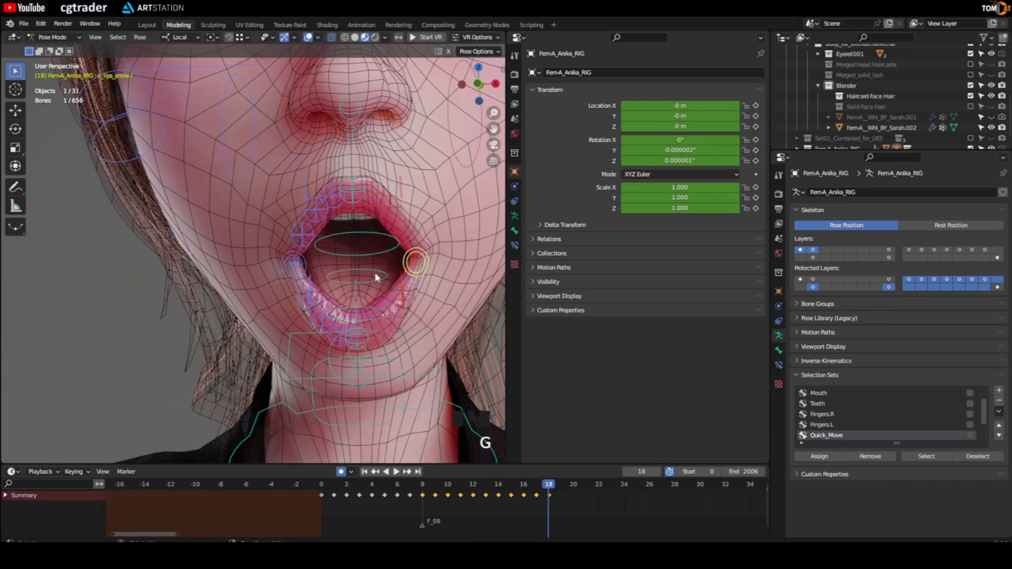
key("g")
left_click(402, 256)
Enable X-axis mirroring for the pose and move the outer upper-lip bones outward and up to round the open mouth
scroll(369, 253, "down", 7)
key("i")
scroll(348, 237, "up", 6)
key("g")
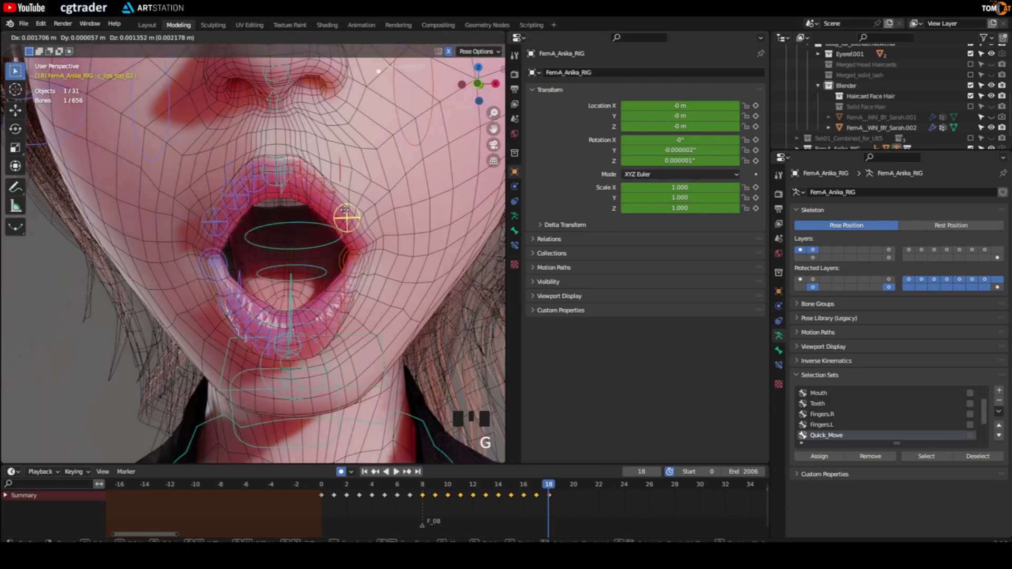
left_click(346, 208)
left_click(326, 201)
key("g")
left_click(330, 195)
Select the lower-lip bone c_lips_bot_01.l and turn off the viewport's wireframe overlay
left_click(335, 324)
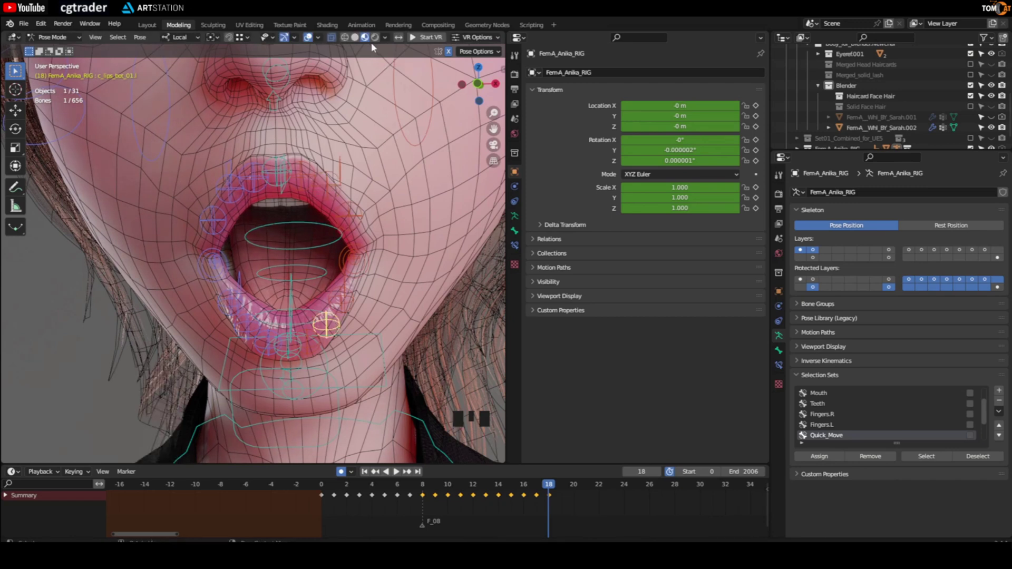
left_click(325, 40)
left_click(318, 38)
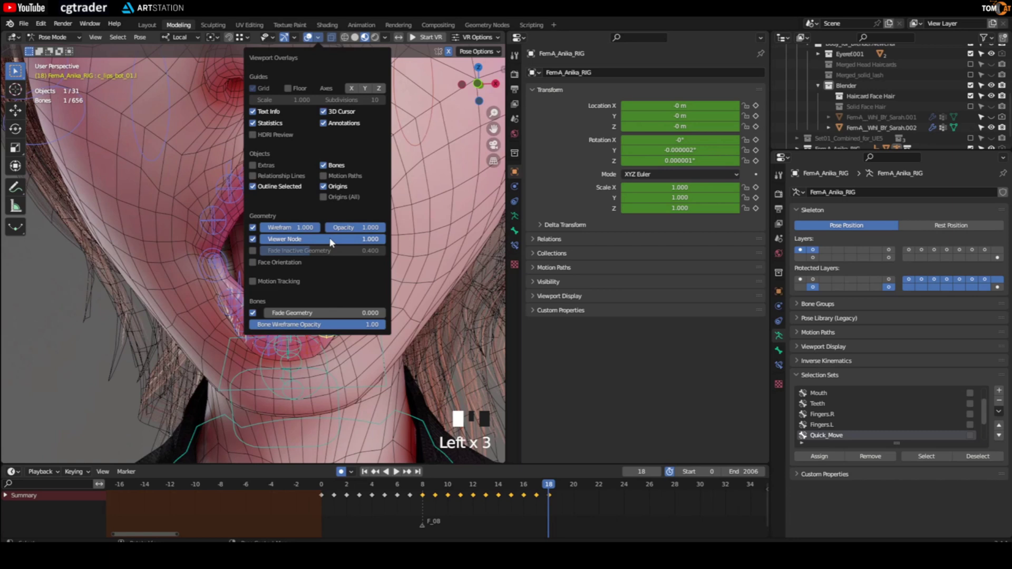
left_click(253, 228)
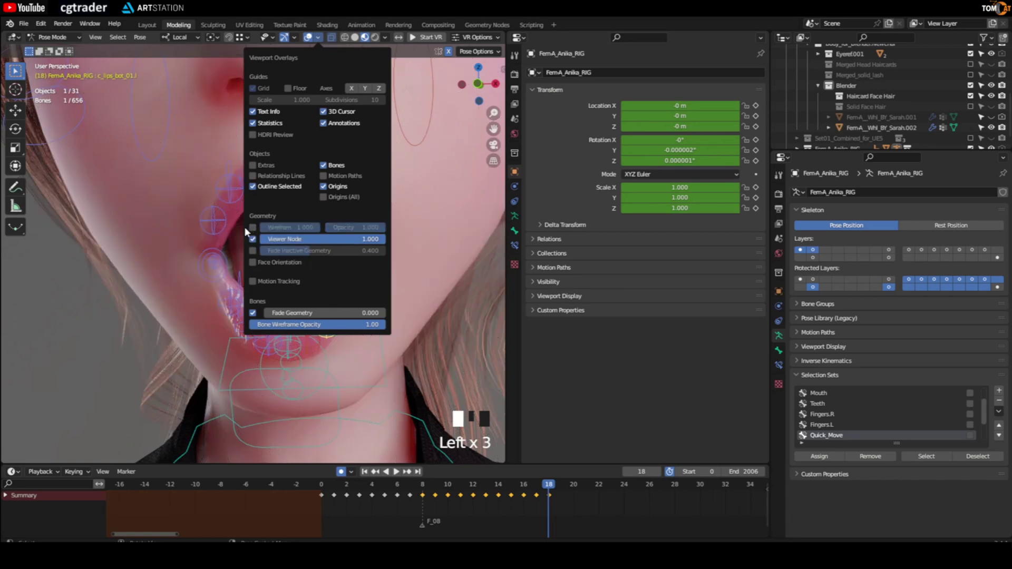
key("shift+z")
key("shift+z")
key("shift+z")
key("shift+z")
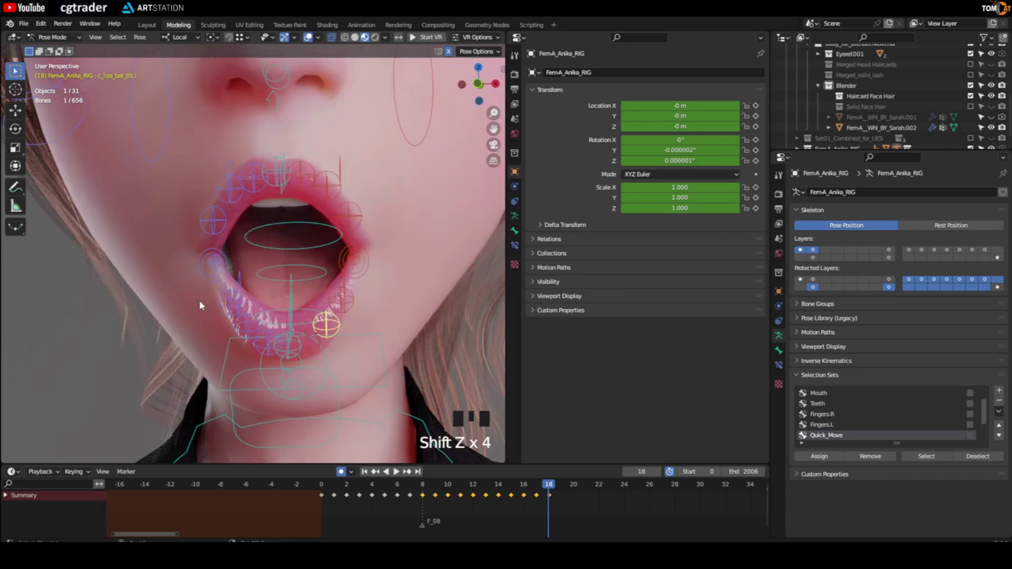
key("shift+z")
key("shift+z")
scroll(317, 302, "up", 1)
Reposition the left lower-lip bone and rescale the lip control bones around the open mouth on frame 18
key("g")
left_click(335, 338)
key("s")
left_click(348, 301)
left_click(352, 201)
key("s")
left_click(299, 152)
left_click(283, 350)
key("s")
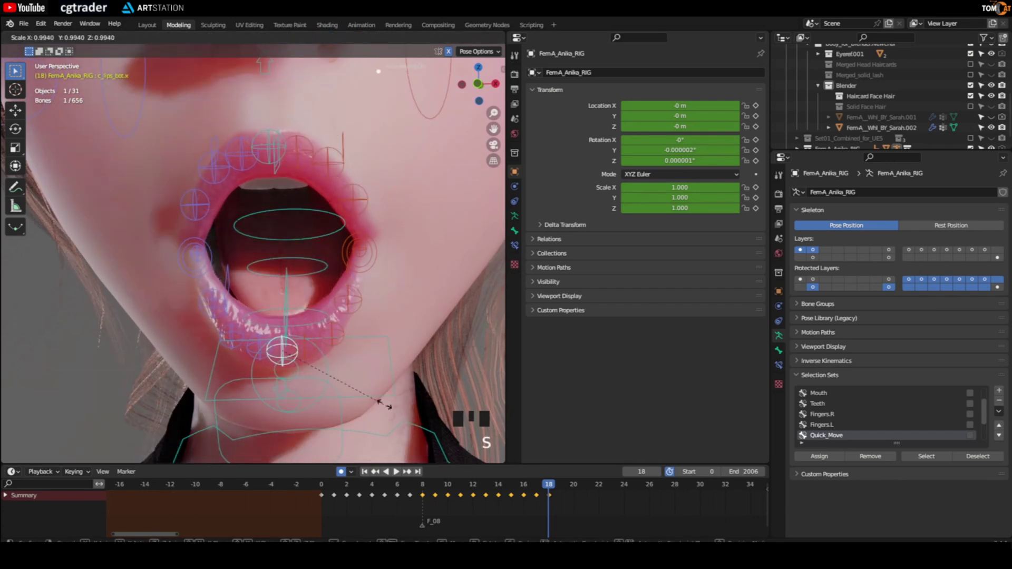
left_click(385, 404)
Move the upper-lip bone c_lips_top_01.l about 0.0006 m in X and 0.0002 m in Z
key("Insert")
scroll(362, 357, "down", 4)
key("g")
left_click(345, 257)
Working from the side view, move the jaw bone about -0.0045 m in Y and 0.0075 m in Z on frame 18
key("KP_3")
scroll(325, 279, "up", 2)
left_click_drag(281, 245, 302, 218)
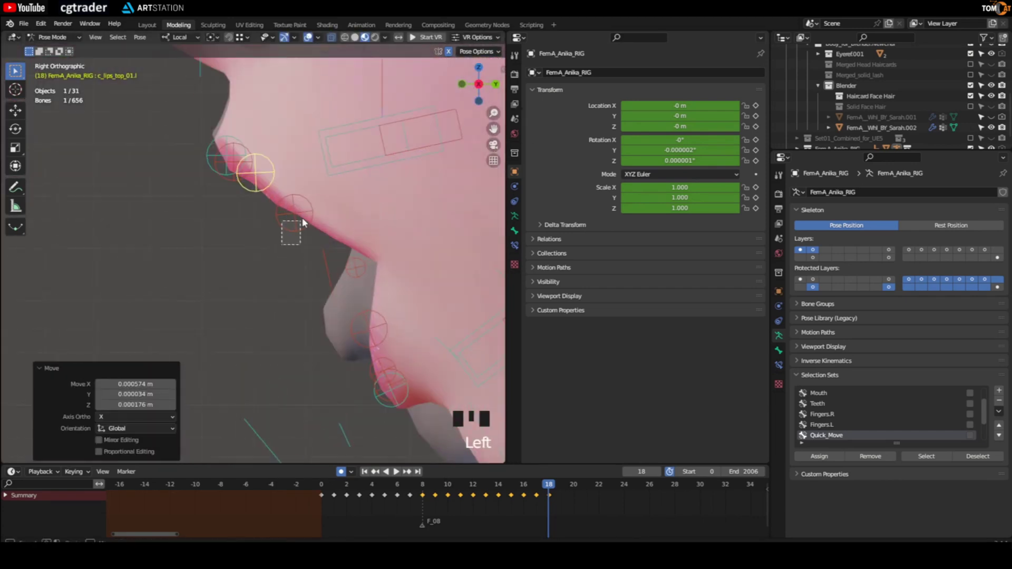
key("shift+alt+z")
scroll(296, 293, "down", 3)
key("g")
left_click(227, 259)
key("Insert")
middle_click_drag(228, 261, 300, 293)
scroll(301, 268, "down", 2)
scroll(277, 321, "down", 1)
key("shift+alt+z")
key("Insert")
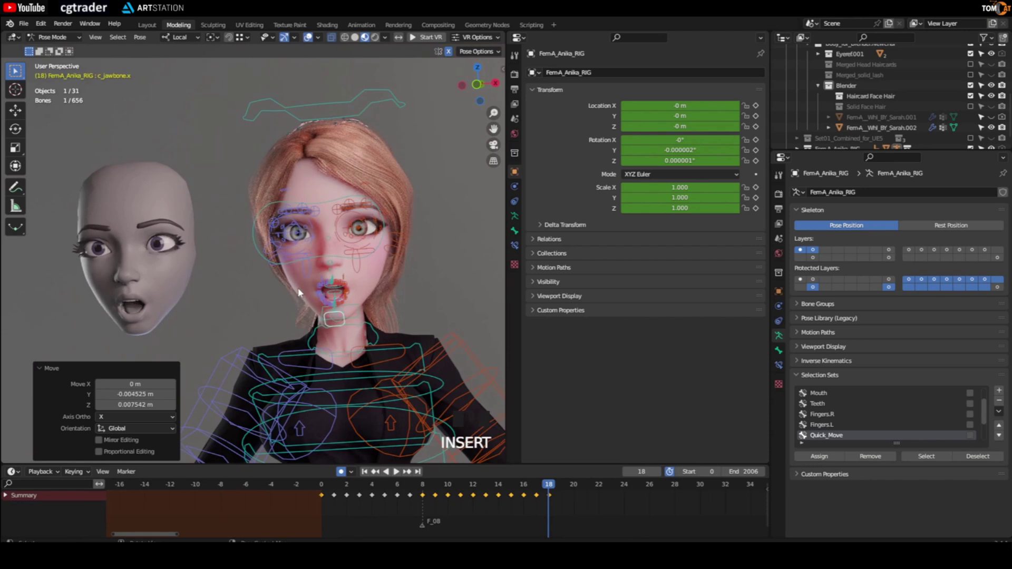
Insert Location, Rotation & Scale keyframes for all bones on frames 18, 17 and 16, and leave Pose Mode
key("a")
key("i")
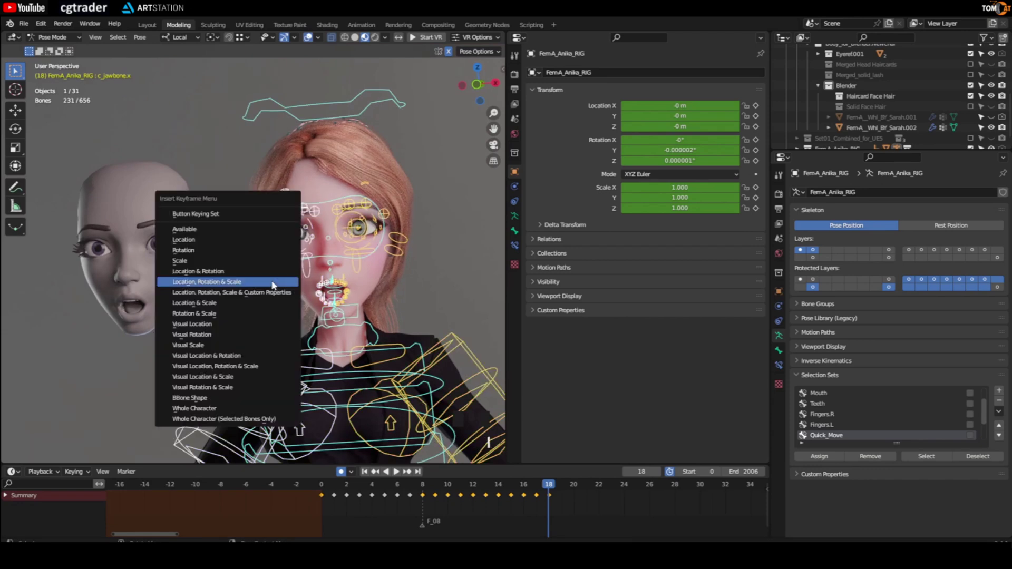
left_click(273, 285)
key("Left")
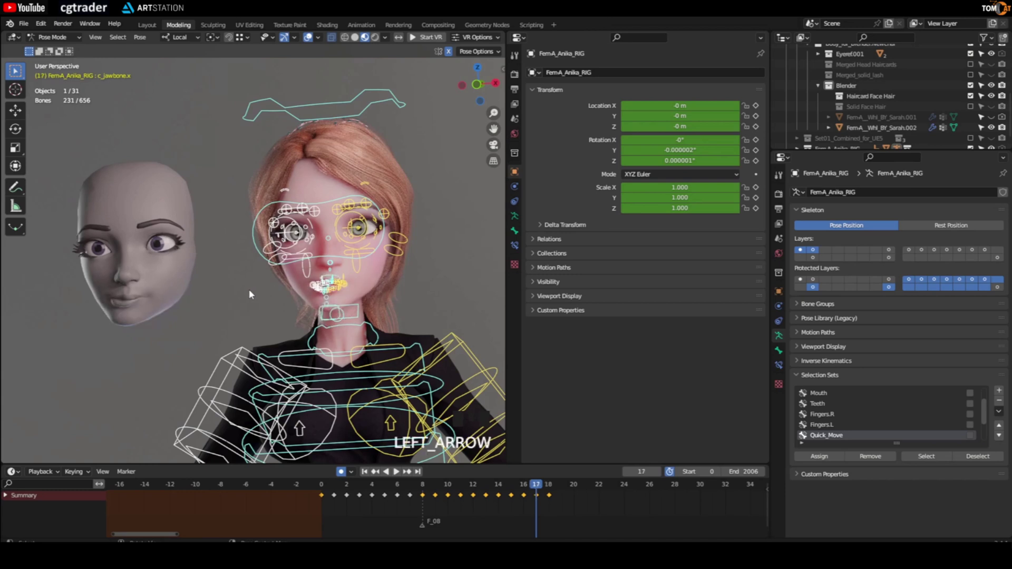
key("i")
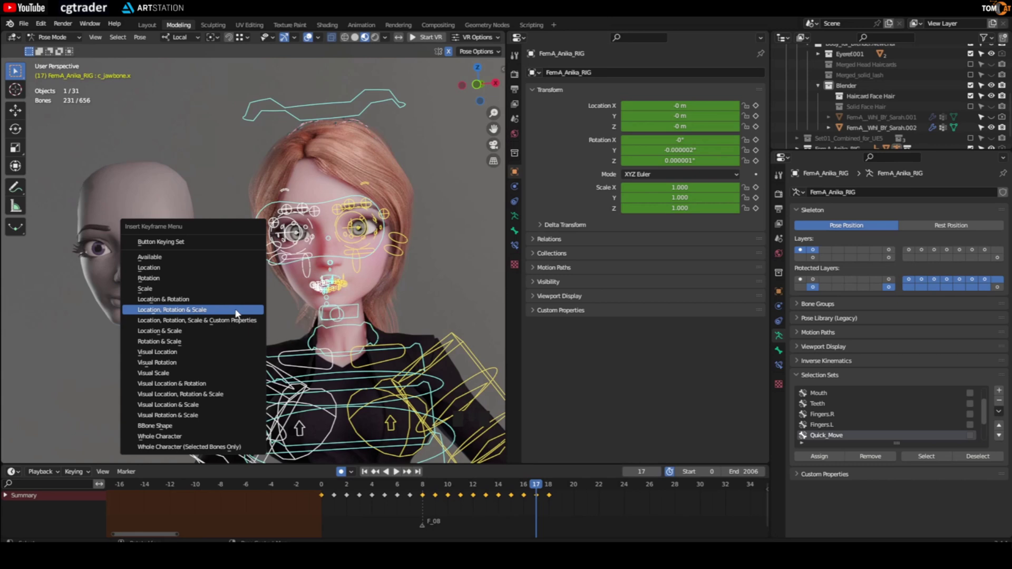
left_click(238, 314)
key("Left")
key("i")
left_click(237, 313)
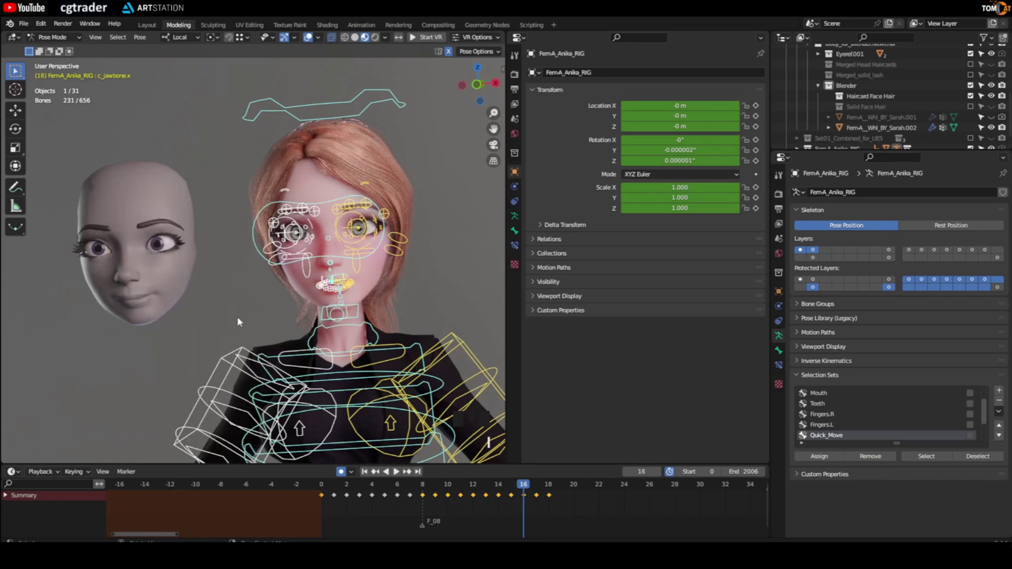
key("ctrl+Tab")
Save the character's frame 16 rig deformation as a shape key named jawLeft, after the example head's key
middle_click_drag(230, 344, 320, 279)
left_click(140, 242)
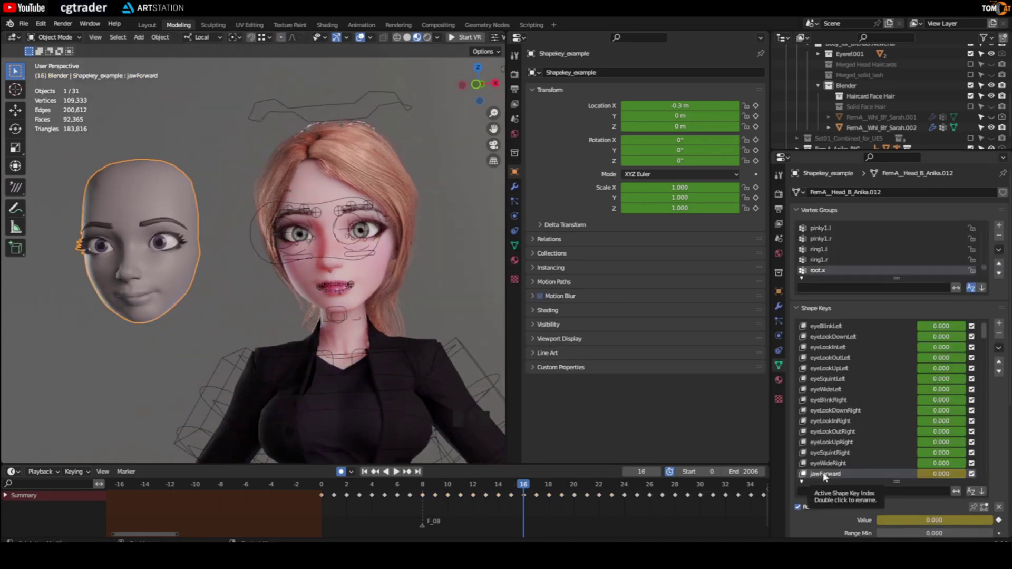
scroll(833, 427, "down", 4)
left_click(822, 445)
left_click(393, 283)
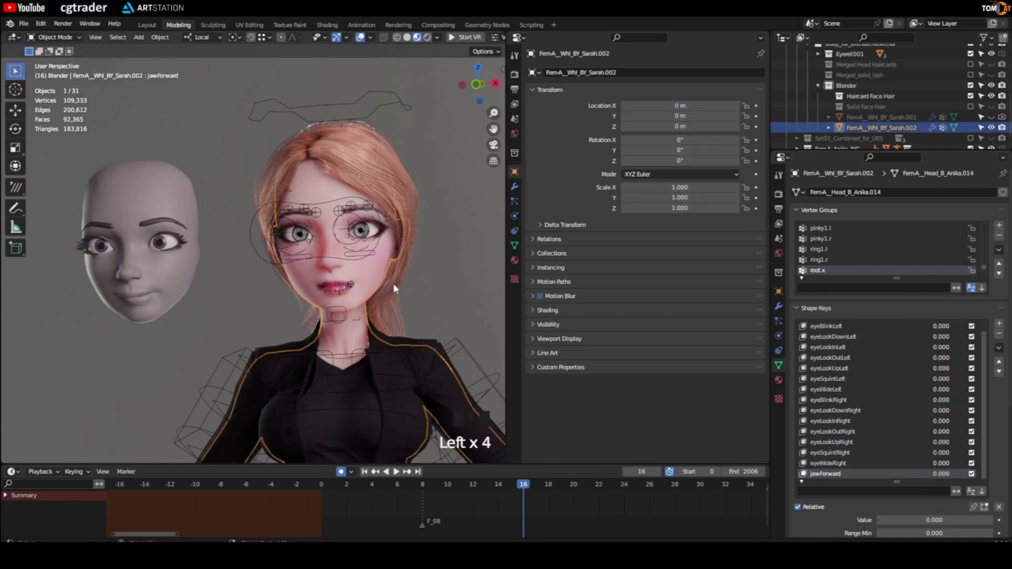
left_click(515, 186)
left_click(734, 90)
left_click(749, 124)
scroll(901, 475, "down", 4)
left_click(885, 474)
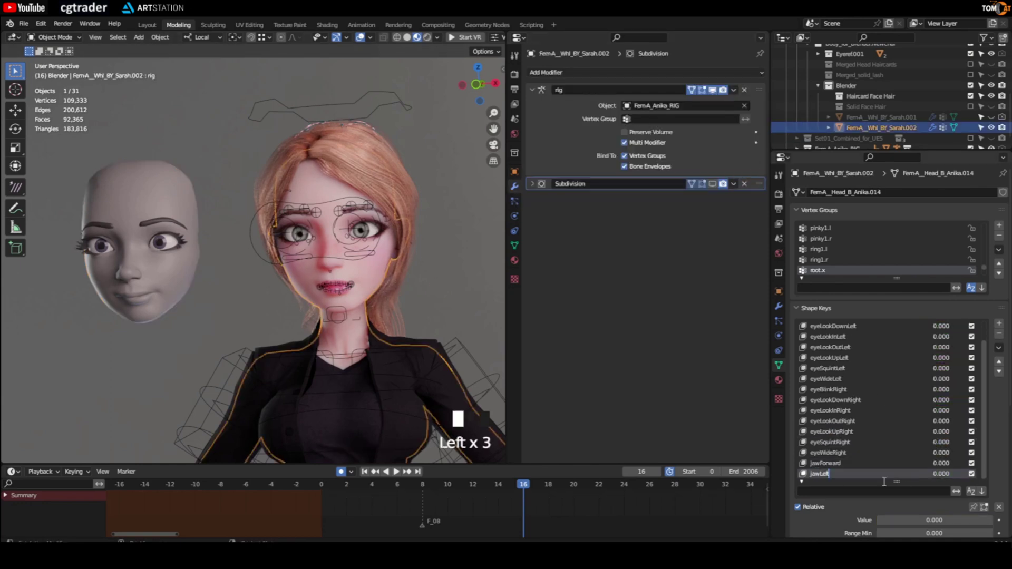
On frame 17, save the rig deformation as a character shape key and name it jawRight, copied from the example head
left_click(172, 262)
scroll(858, 456, "down", 3)
double_click(855, 454)
key("ctrl+c")
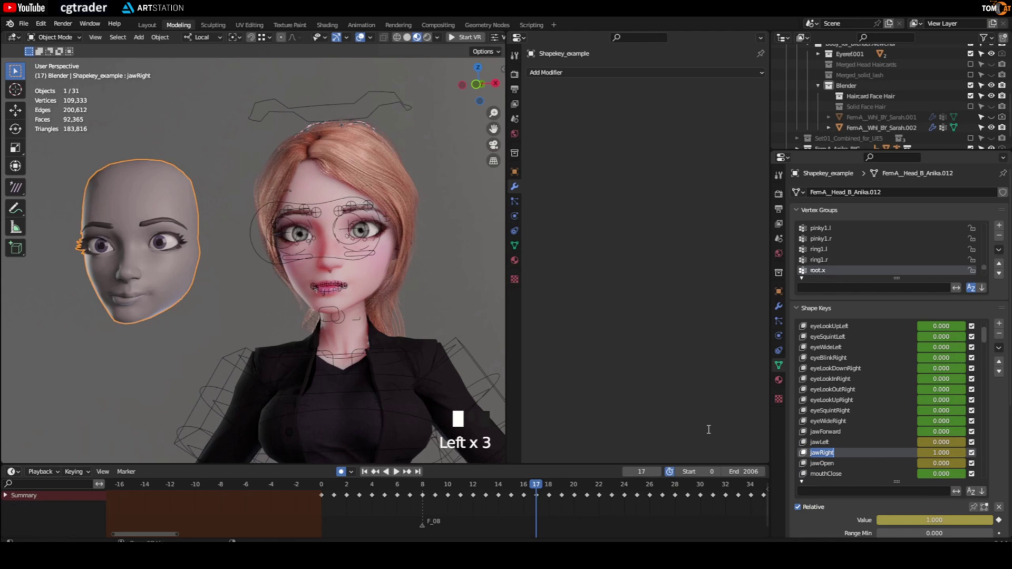
left_click(708, 429)
left_click(381, 269)
left_click(733, 89)
left_click(750, 124)
scroll(848, 474, "down", 1)
scroll(848, 474, "down", 2)
double_click(833, 474)
key("ctrl+v")
key("Return")
On frame 18, save the rig deformation as a character shape key and name it jawOpen, copied from the example head
key("Right")
left_click(172, 295)
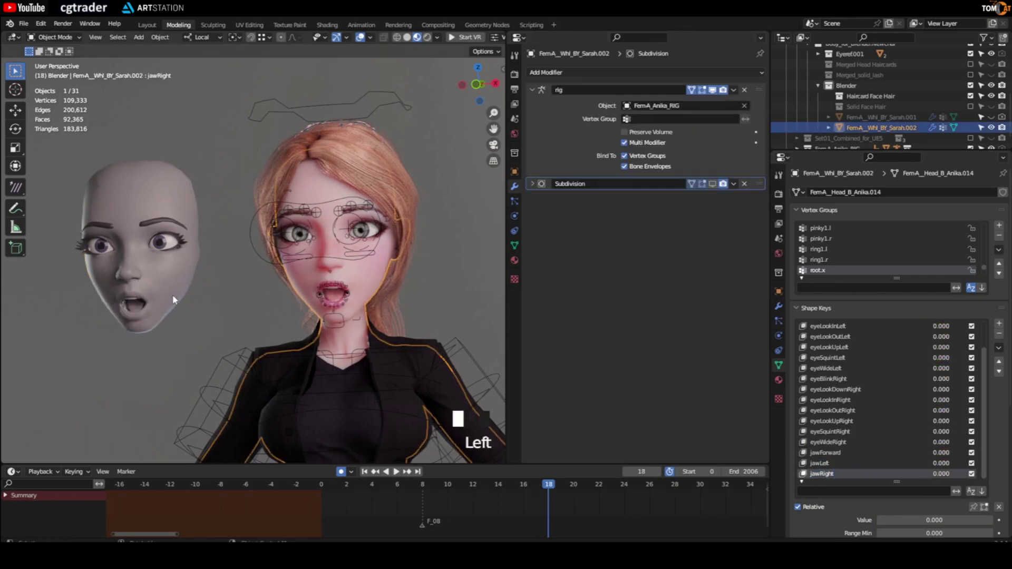
scroll(828, 448, "down", 3)
double_click(824, 452)
key("ctrl+c")
left_click(380, 269)
left_click(734, 90)
left_click(751, 124)
scroll(848, 474, "down", 5)
double_click(823, 474)
key("ctrl+v")
key("Return")
Go to frame 0 and clear the location, rotation and scale of all rig bones in Pose Mode
scroll(309, 297, "up", 2)
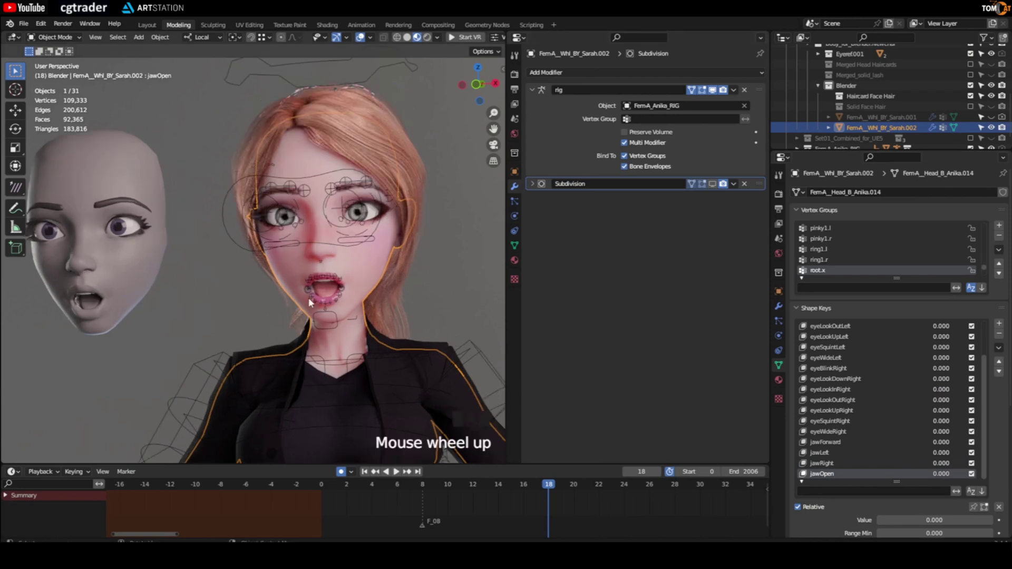
left_click(311, 496)
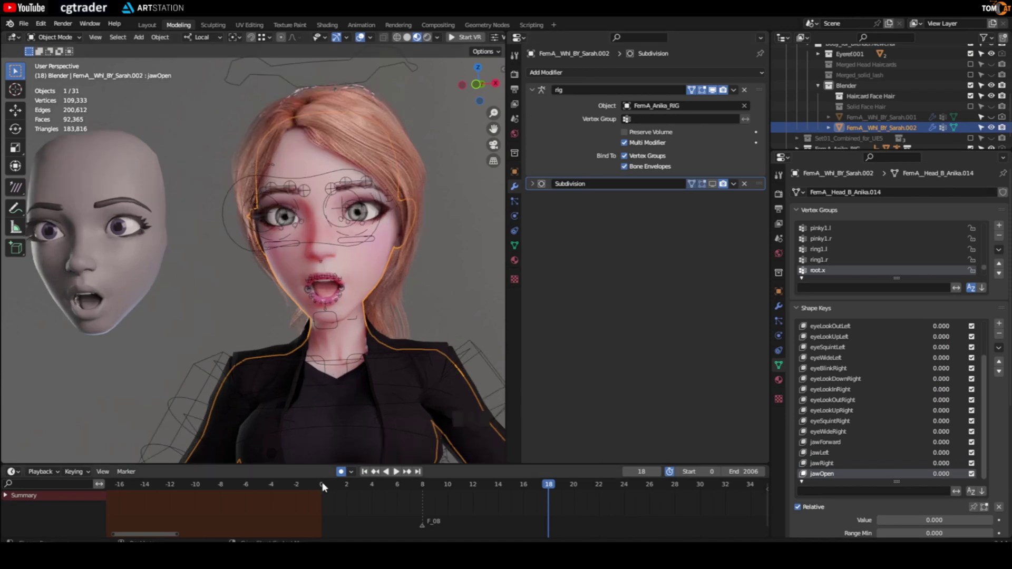
key("Insert")
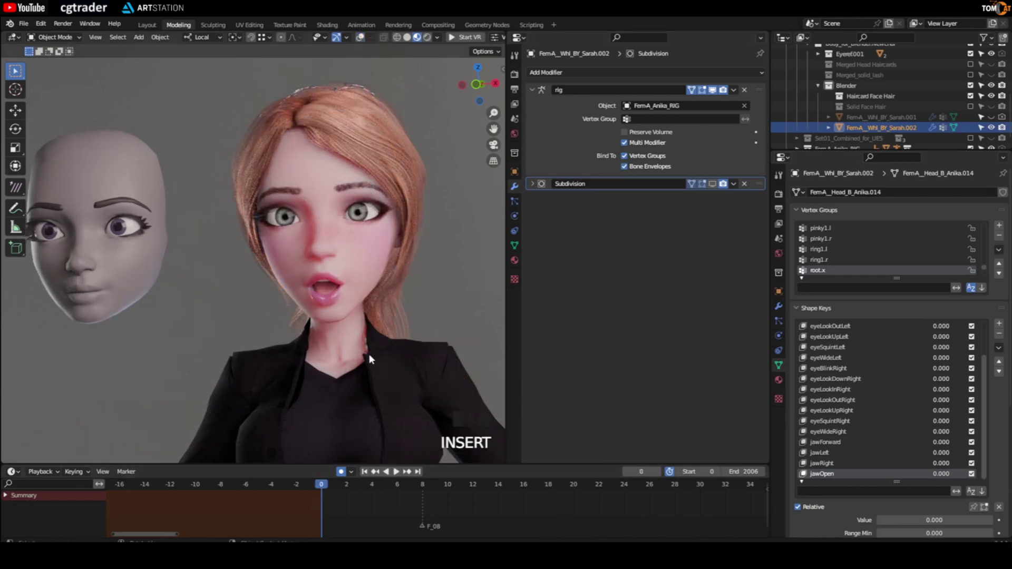
key("Insert")
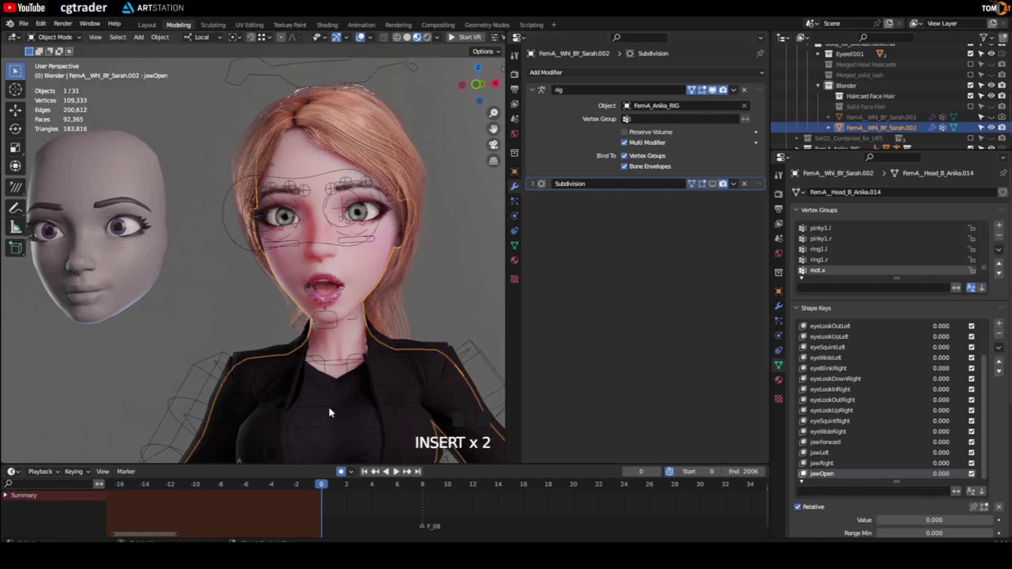
left_click(328, 328)
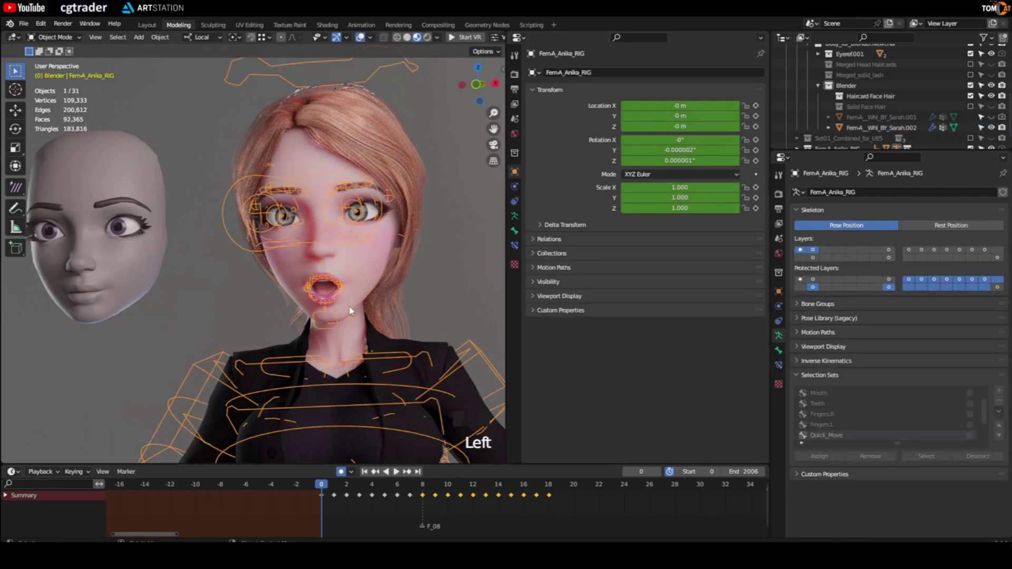
key("ctrl+Tab")
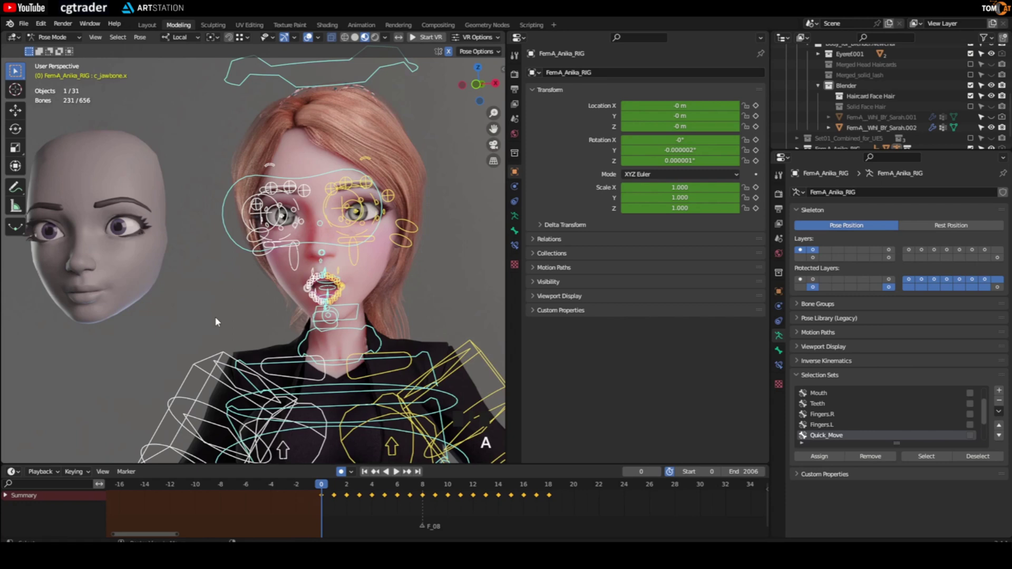
key("alt+g")
key("alt+r")
key("alt+s")
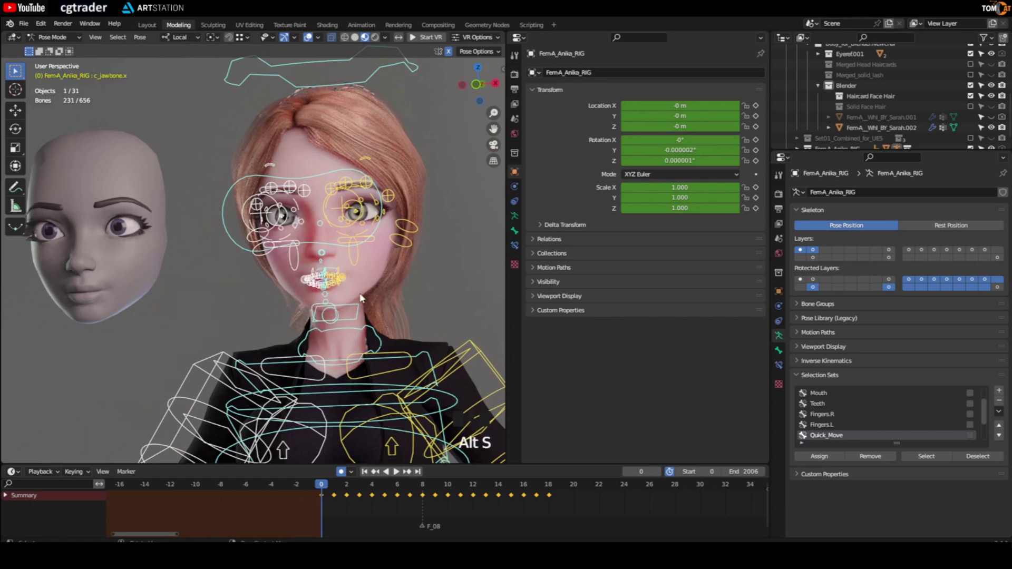
key("ctrl+Tab")
Test the character's new jaw shape keys by varying their values with overlays hidden, and reset them to 0
key("Insert")
left_click(359, 296)
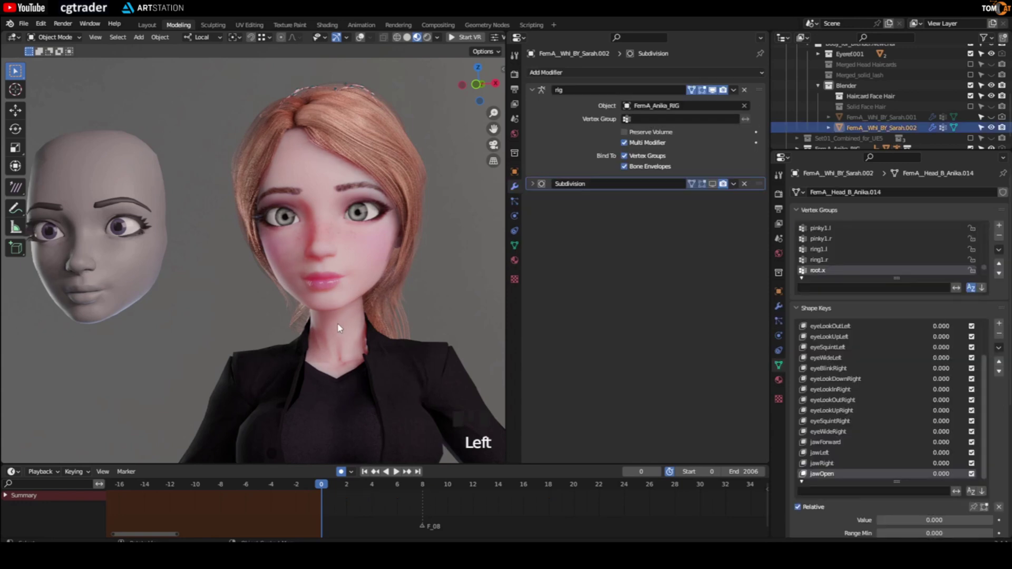
key("Insert")
scroll(885, 441, "down", 2)
key("Insert")
mouse_move(937, 474)
left_mouse_down()
mouse_move(973, 474)
mouse_move(953, 471)
left_mouse_up()
left_click(951, 466)
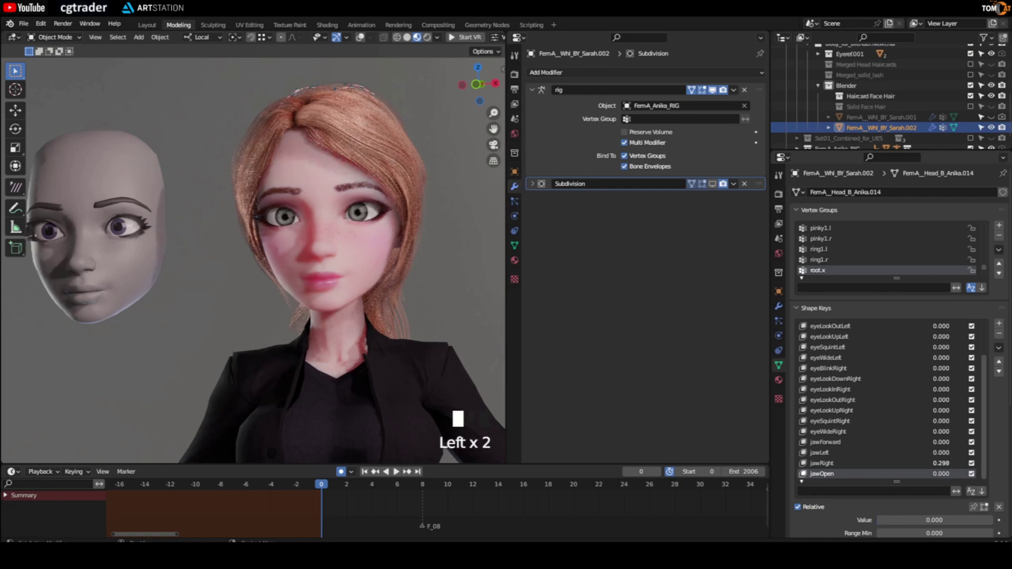
left_click(941, 459)
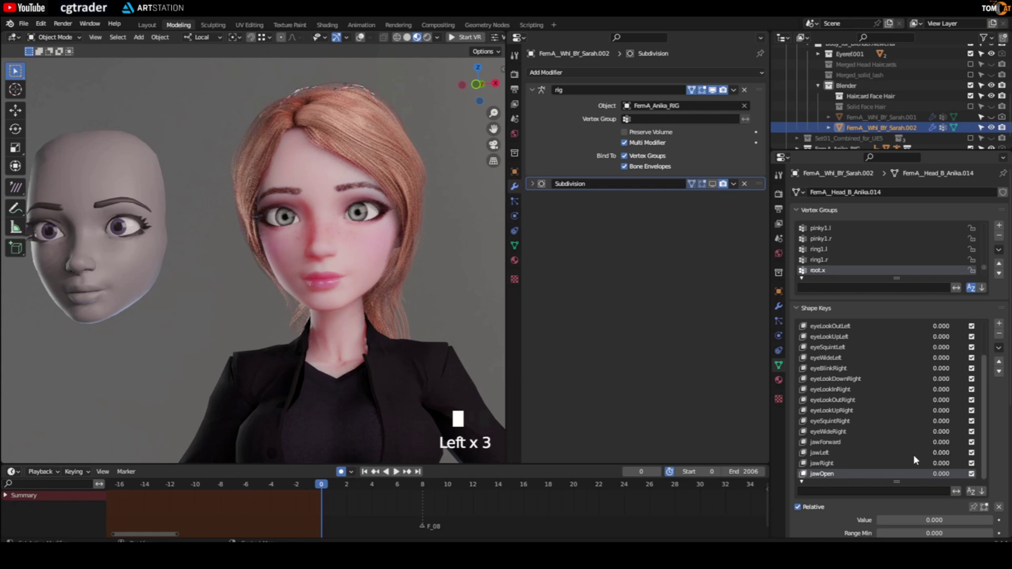
key("Insert")
Put the rig back in Pose Mode and go to frame 19, framing the example head's mouth for reference
left_click(192, 369)
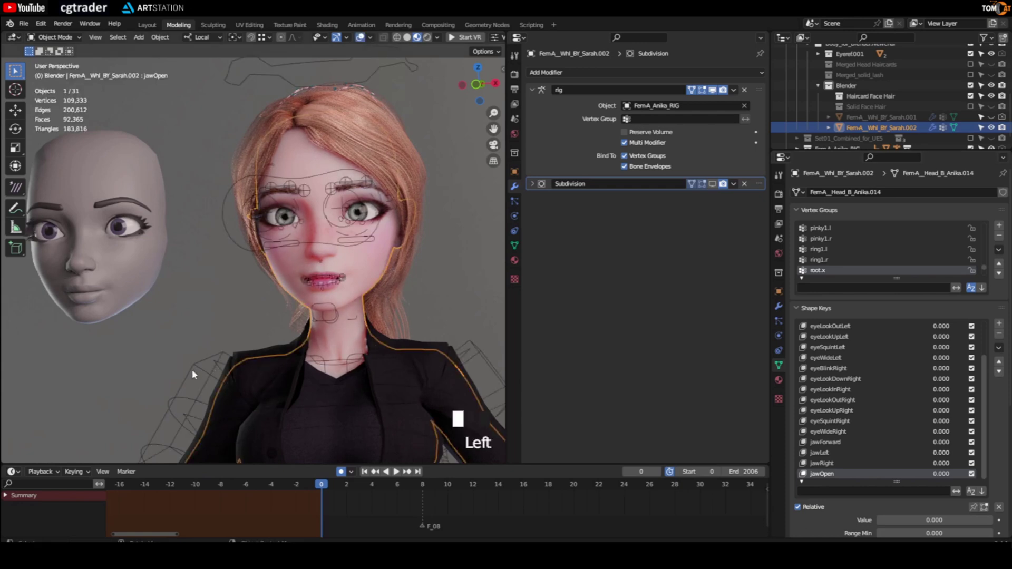
key("ctrl+Tab")
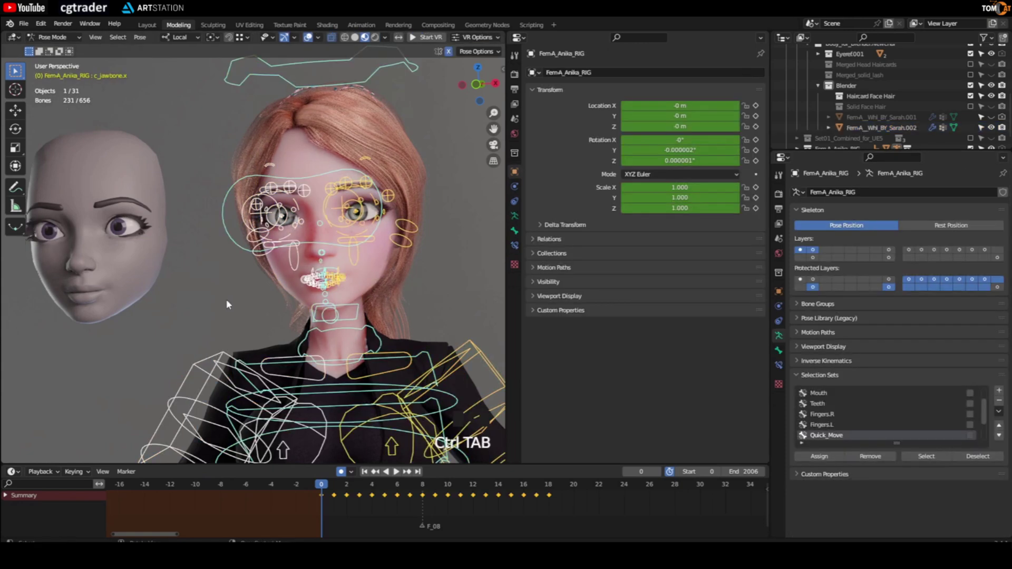
left_click(549, 491)
key("Insert")
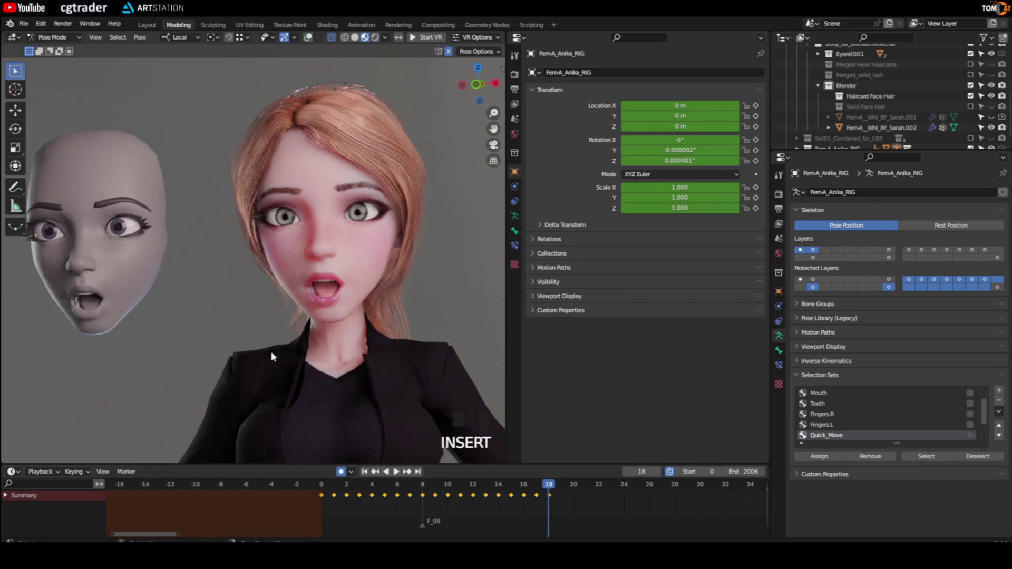
key("Right")
middle_click_drag(156, 350, 167, 306, "shift")
scroll(148, 296, "up", 6)
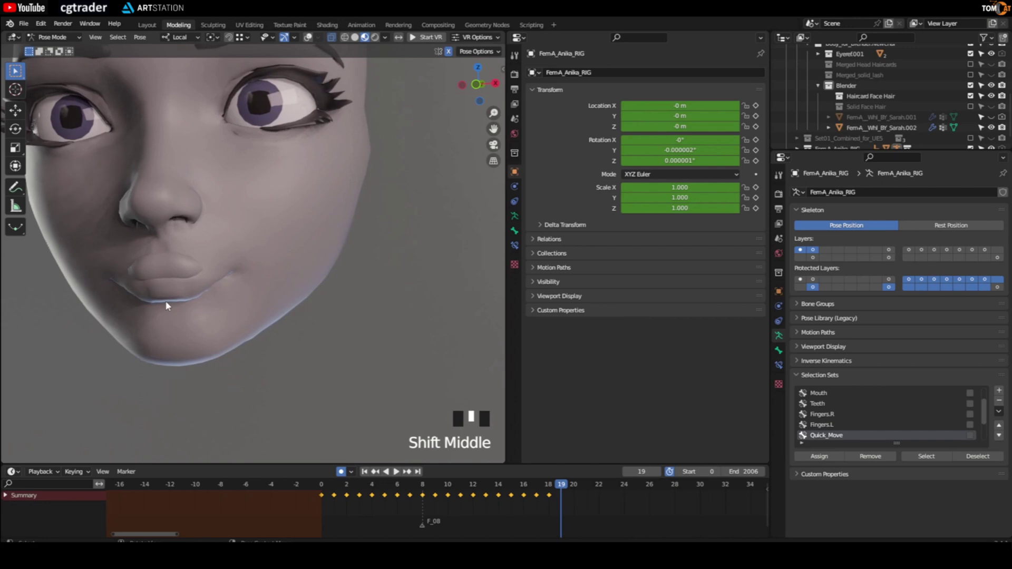
Select the example head in Object Mode and compare its mouthClose shape key with and without jawOpen by varying both values between 0 and 1
scroll(153, 289, "down", 6)
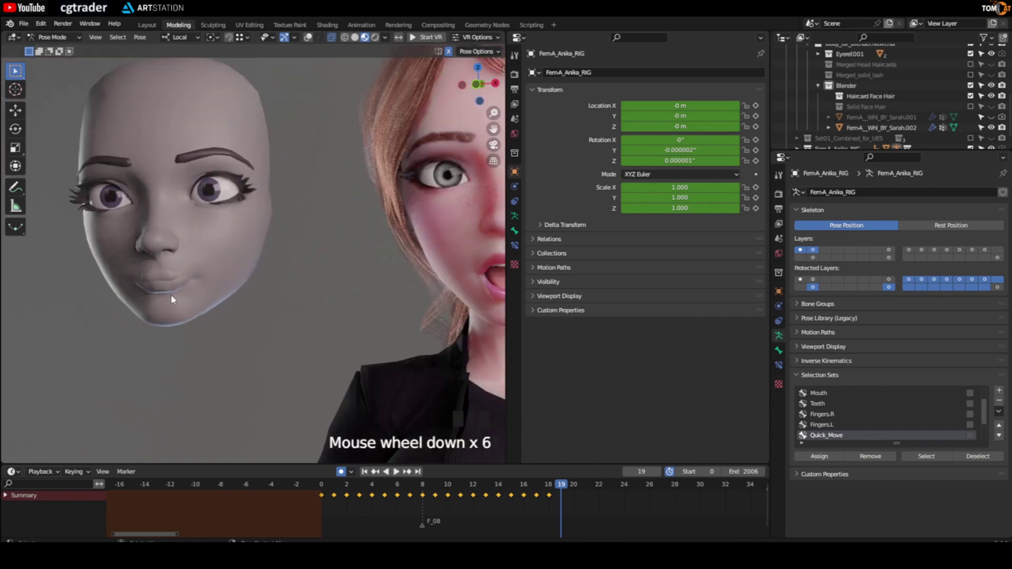
key("ctrl+Tab")
left_click(204, 295)
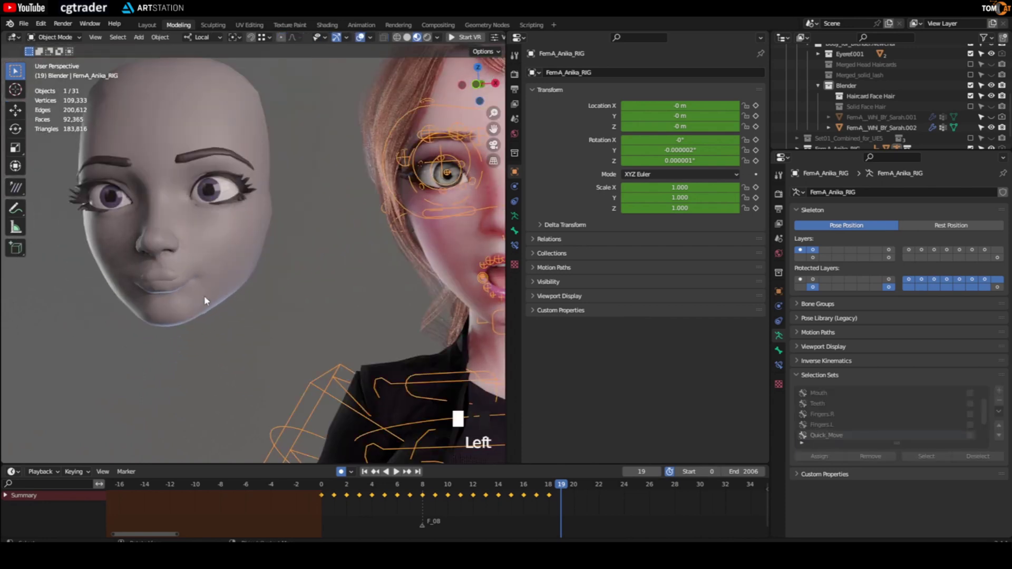
left_click(204, 296)
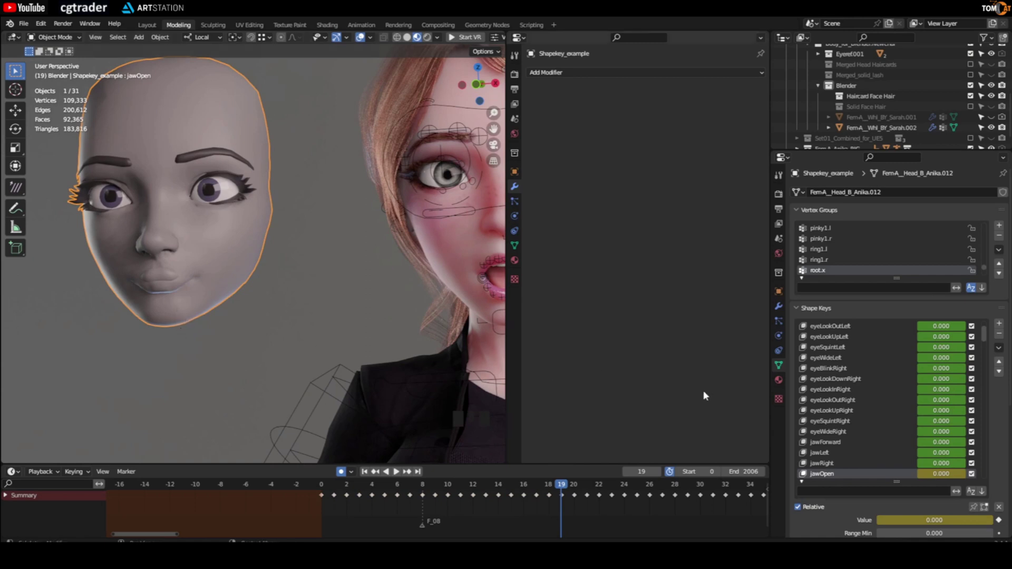
scroll(811, 400, "down", 4)
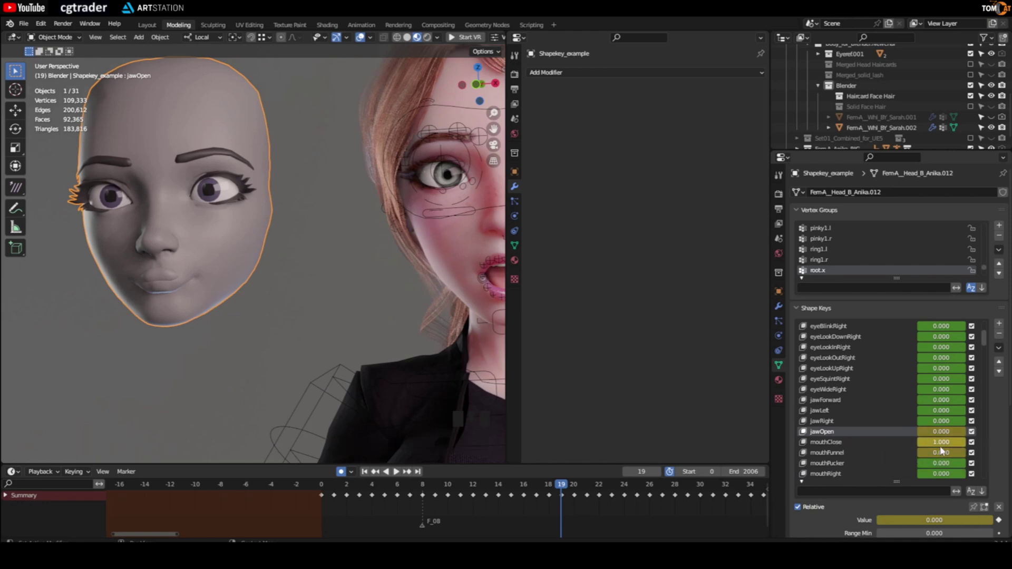
left_click_drag(941, 444, 935, 437)
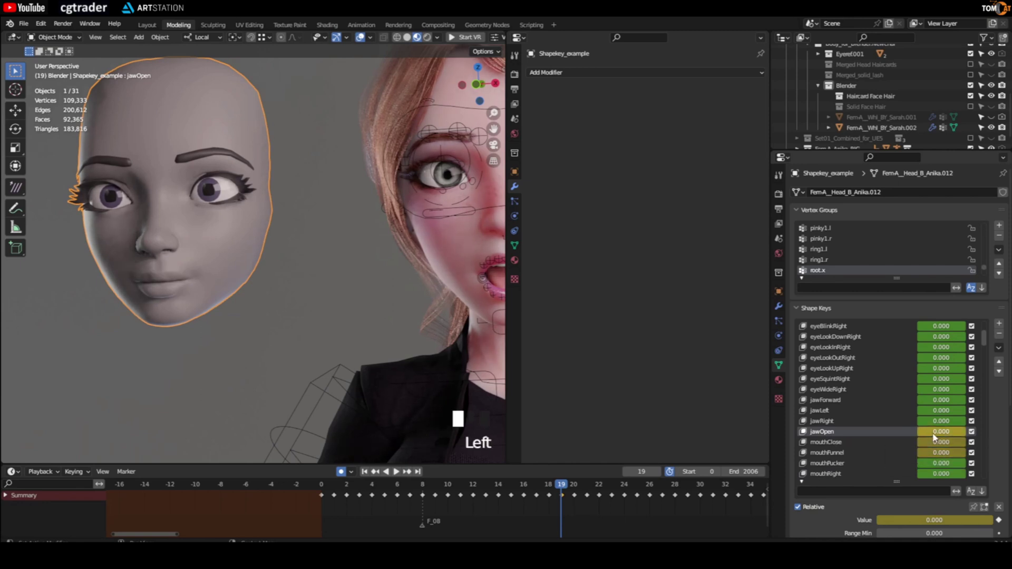
left_click_drag(934, 437, 967, 437)
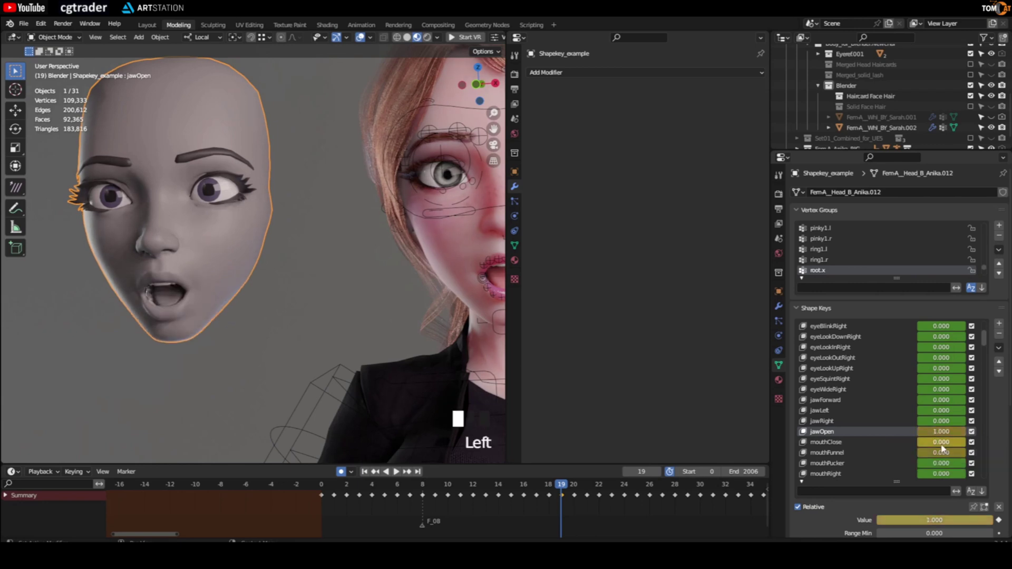
left_click_drag(926, 445, 981, 443)
Compare the example head's mouth on frames 18 and 19 with the character's mouth, ending on frame 19
key("Left")
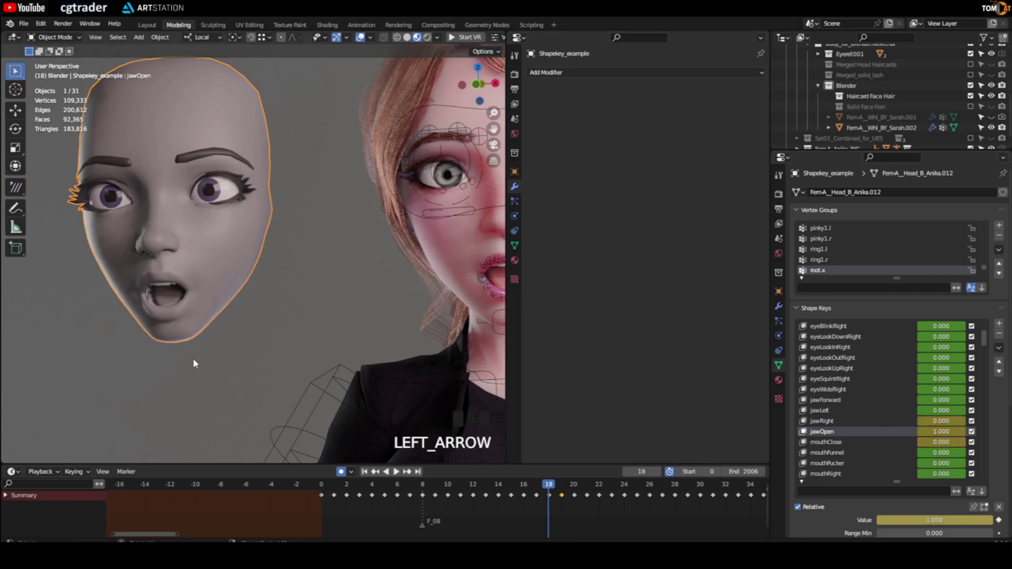
key("Right")
middle_click_drag(198, 363, 384, 305, "shift")
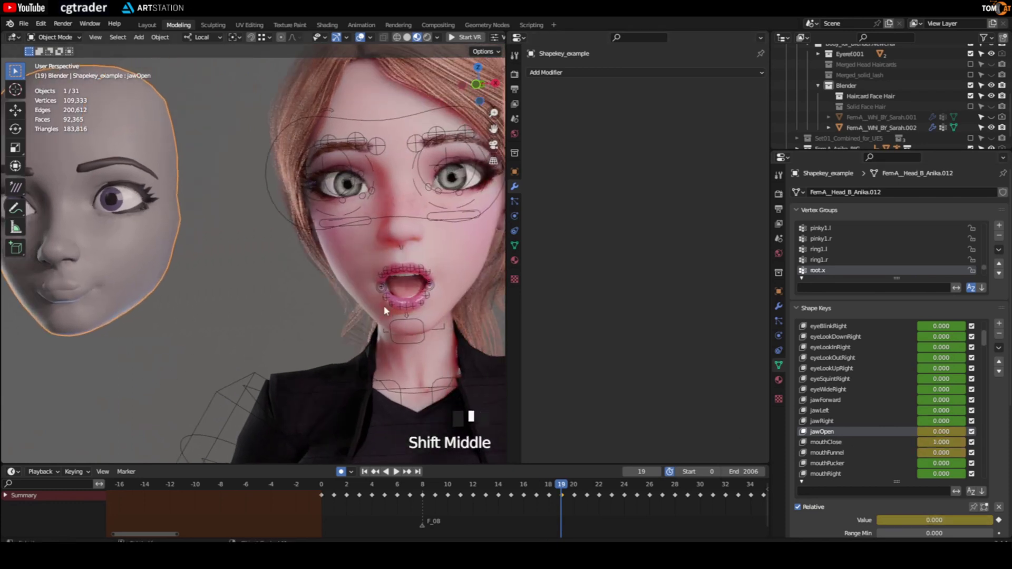
key("Left")
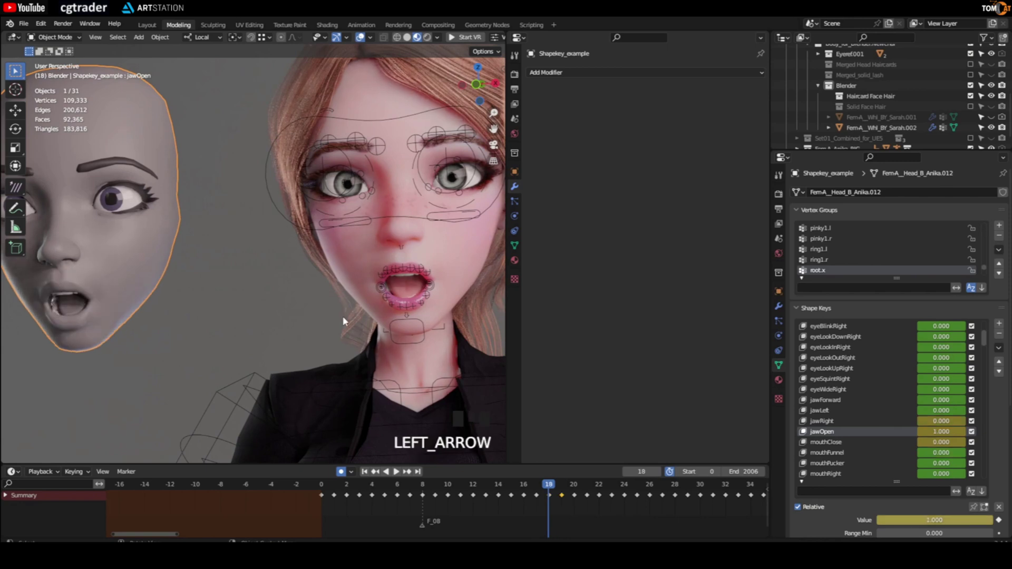
key("Right")
mouse_move(405, 308)
middle_mouse_down()
mouse_move(387, 303)
mouse_move(407, 306)
middle_mouse_up()
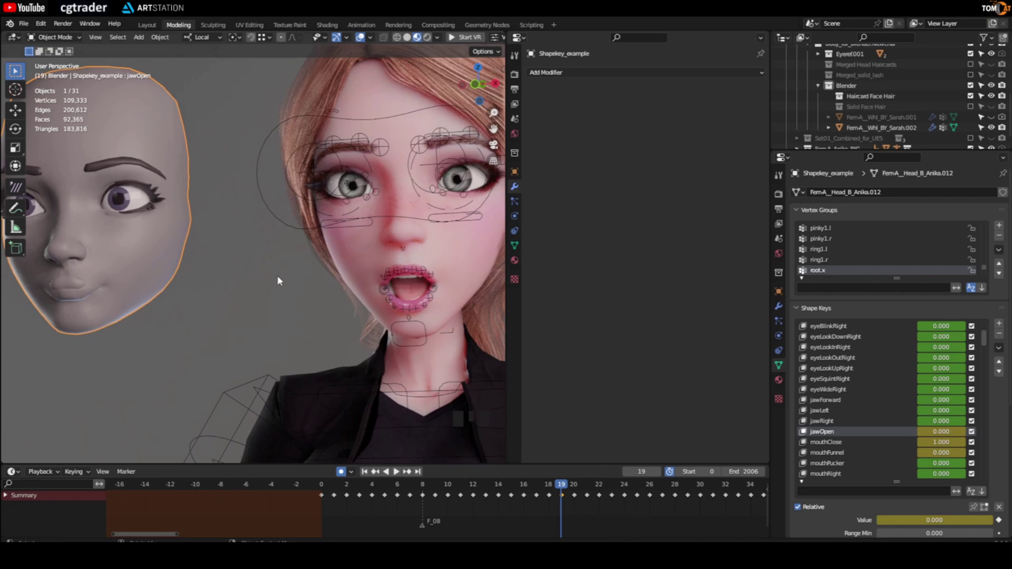
left_click(226, 235)
left_click(253, 308)
left_click(135, 269)
Add a character shape key named mouthClose, copying the name from the example head, and set its value to 1
scroll(840, 420, "down", 3)
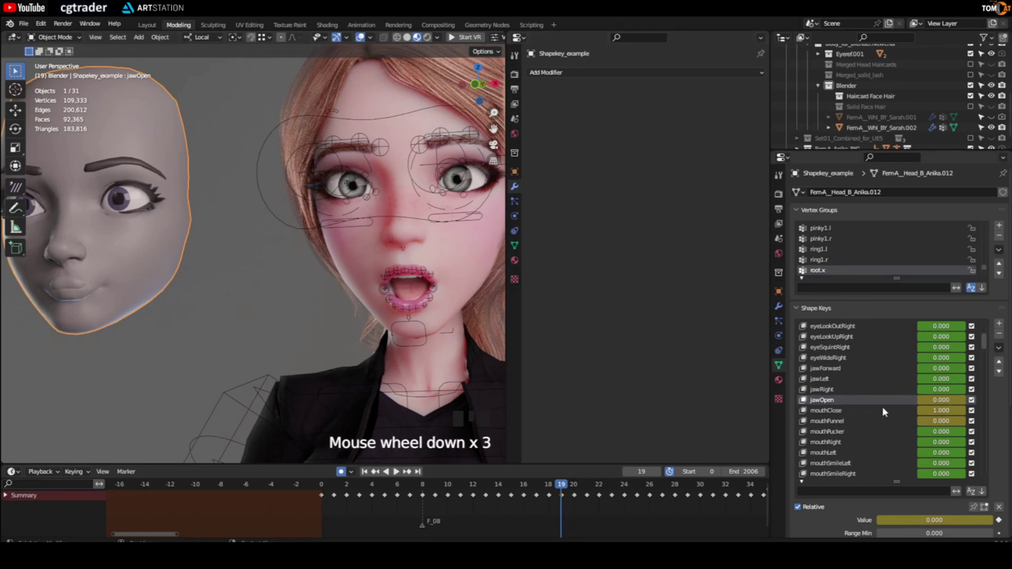
left_click(834, 412)
double_click(832, 413)
key("ctrl+c")
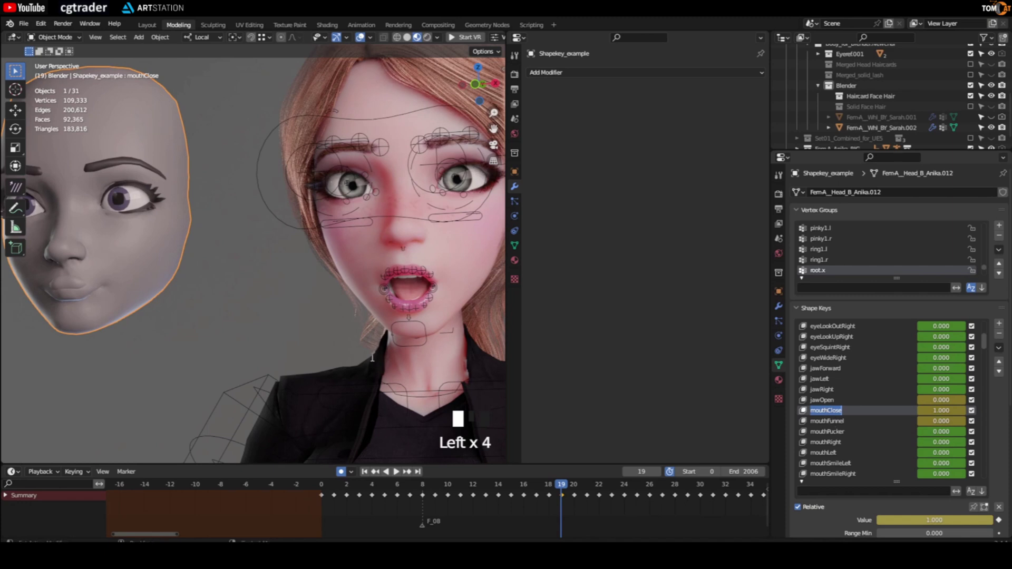
left_click(349, 266)
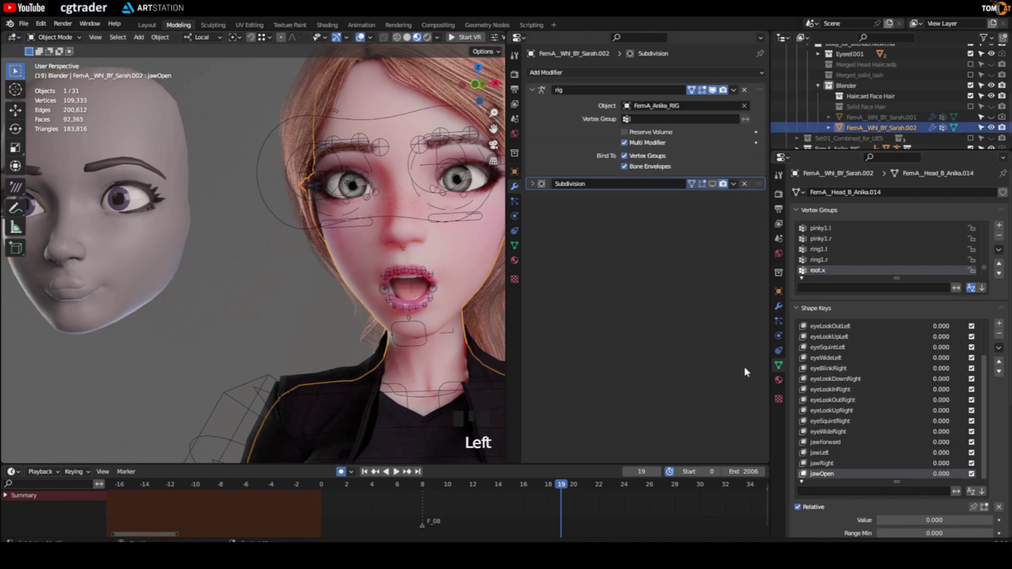
left_click(999, 323)
scroll(893, 430, "down", 1)
scroll(893, 426, "down", 1)
double_click(822, 474)
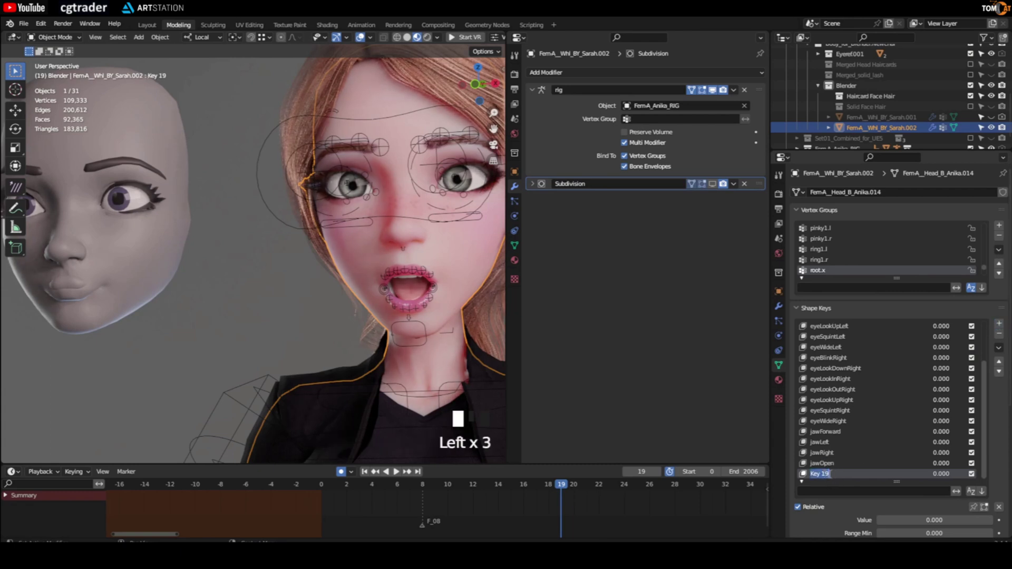
key("ctrl+v")
left_click_drag(924, 473, 970, 473)
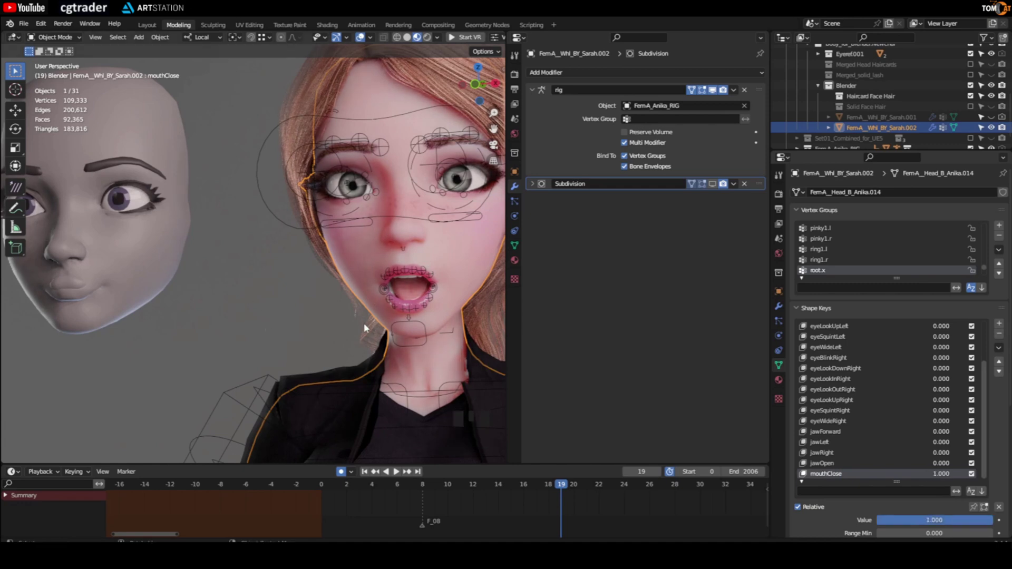
Switch the character head to Sculpt Mode and choose the Elastic Deform brush for the mouth area
middle_click_drag(267, 273, 421, 277)
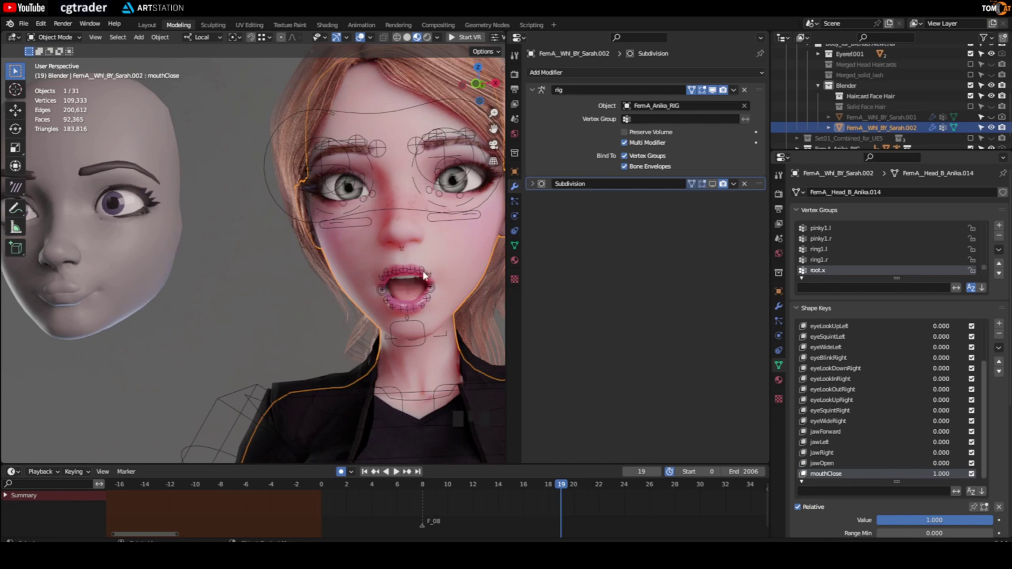
middle_click_drag(368, 259, 293, 273, "shift")
scroll(298, 276, "up", 3)
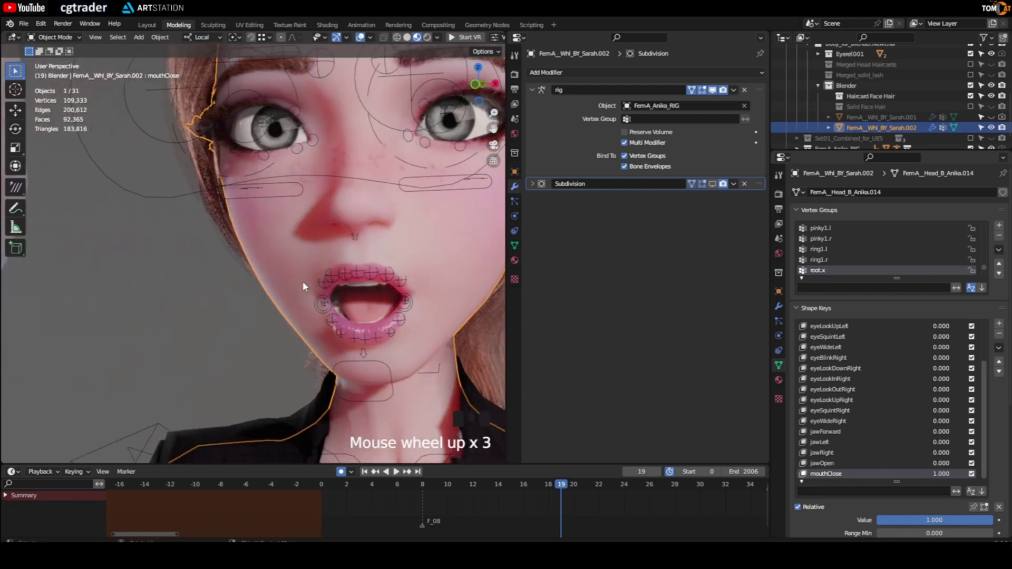
left_click(51, 38)
left_click(57, 72)
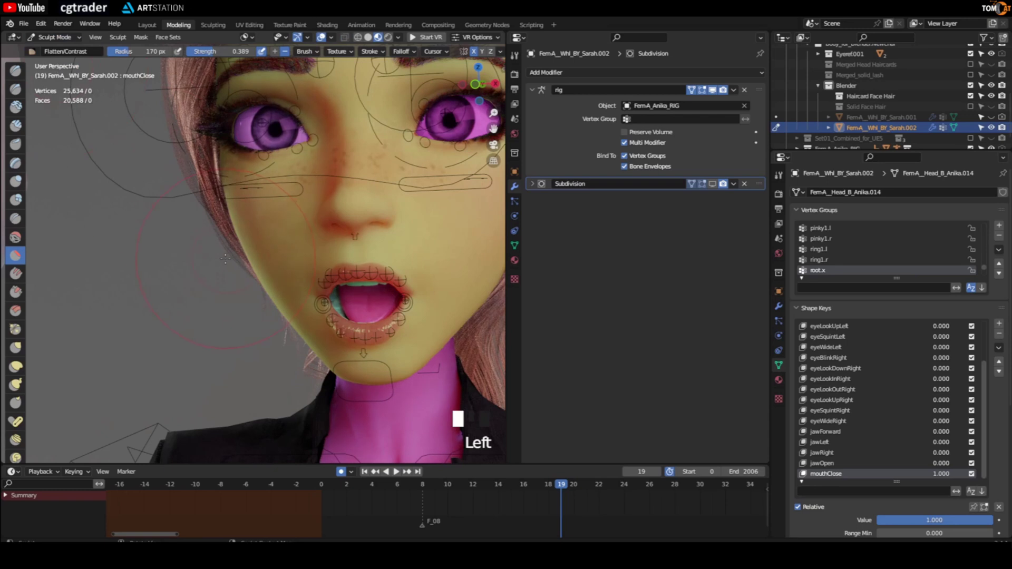
left_click(16, 366)
mouse_move(355, 341)
middle_mouse_down("shift")
mouse_move(313, 325)
mouse_move(316, 316)
middle_mouse_up("shift")
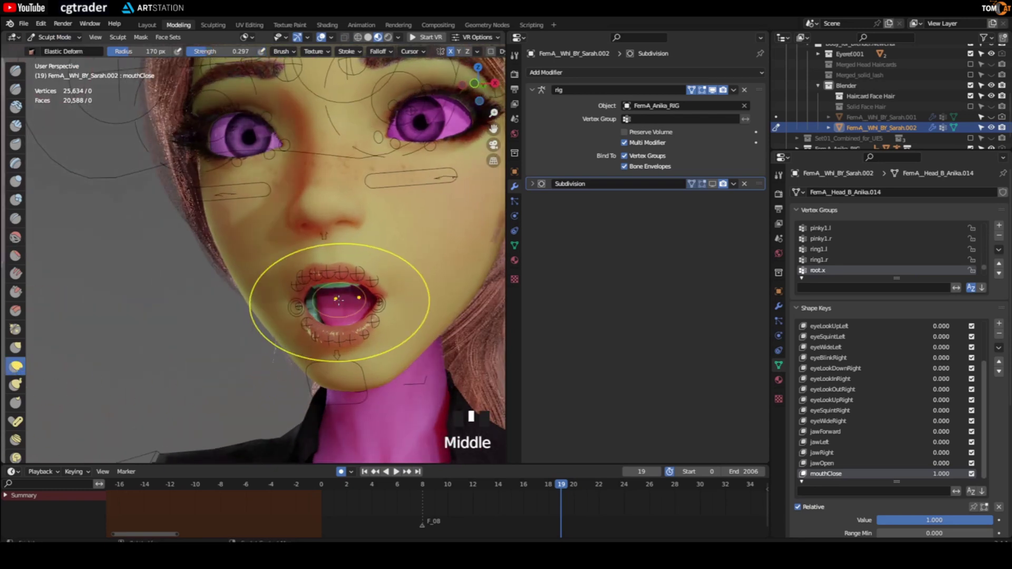
scroll(316, 316, "up", 2)
mouse_move(279, 248)
left_mouse_down()
mouse_move(245, 177)
mouse_move(246, 246)
left_mouse_up()
key("ctrl+z")
middle_click_drag(242, 306, 290, 246)
scroll(290, 246, "up", 2)
scroll(264, 210, "down", 3)
middle_click_drag(271, 204, 310, 208)
mouse_move(221, 249)
middle_mouse_down()
mouse_move(235, 242)
mouse_move(231, 251)
middle_mouse_up()
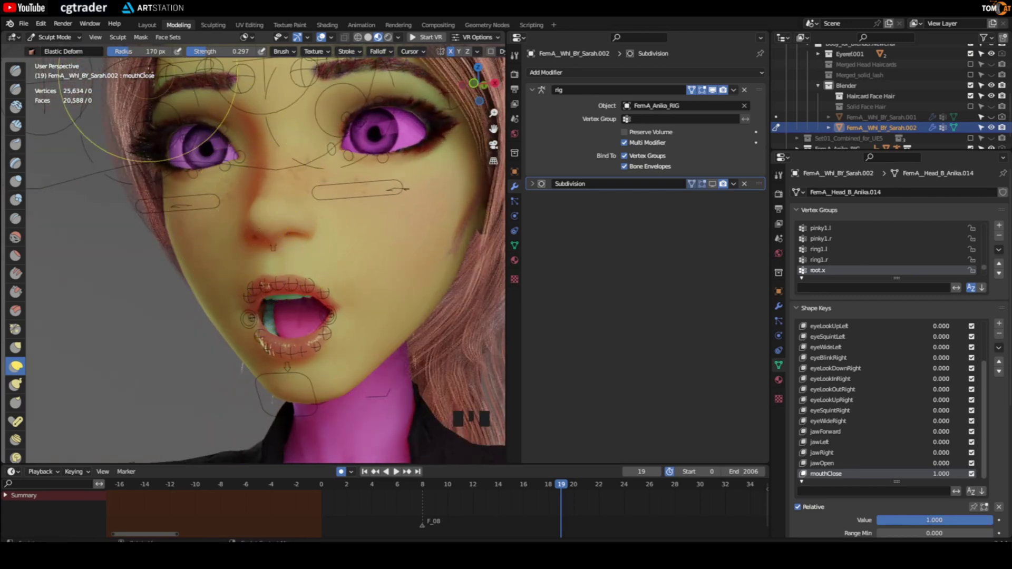
Initialize the character head's face sets by loose parts
left_click(167, 37)
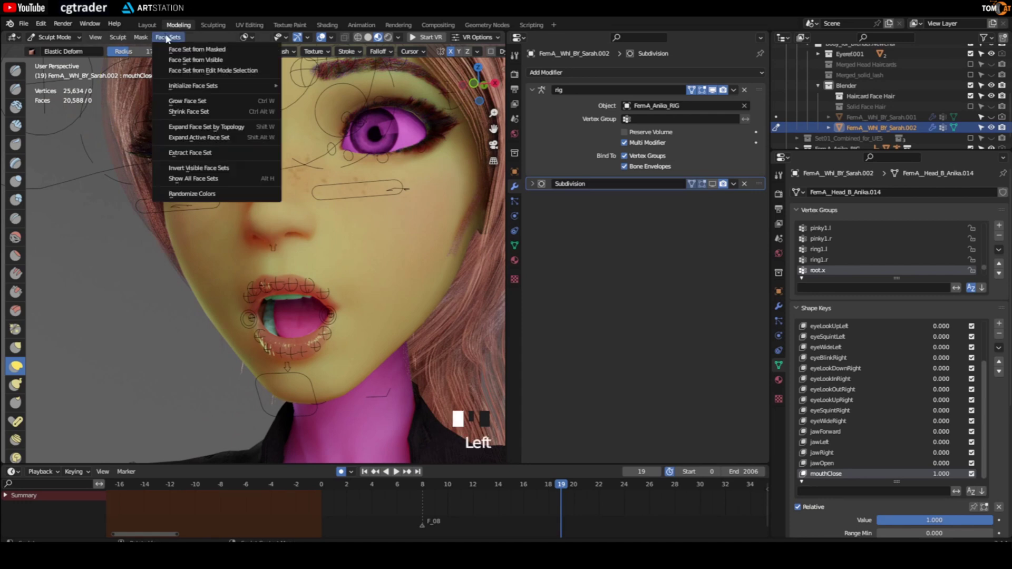
mouse_move(191, 90)
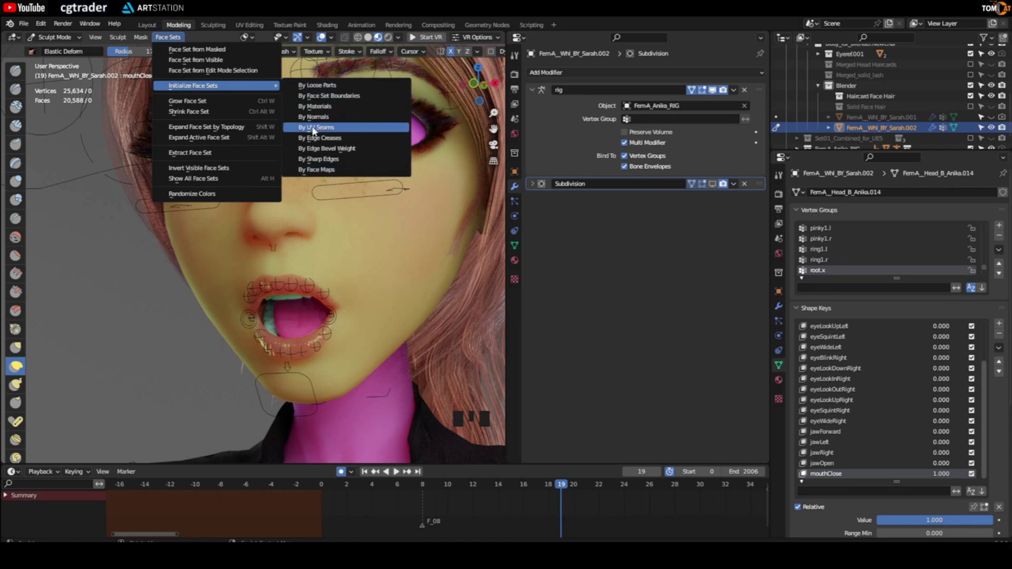
left_click(316, 87)
middle_click_drag(316, 237, 289, 281)
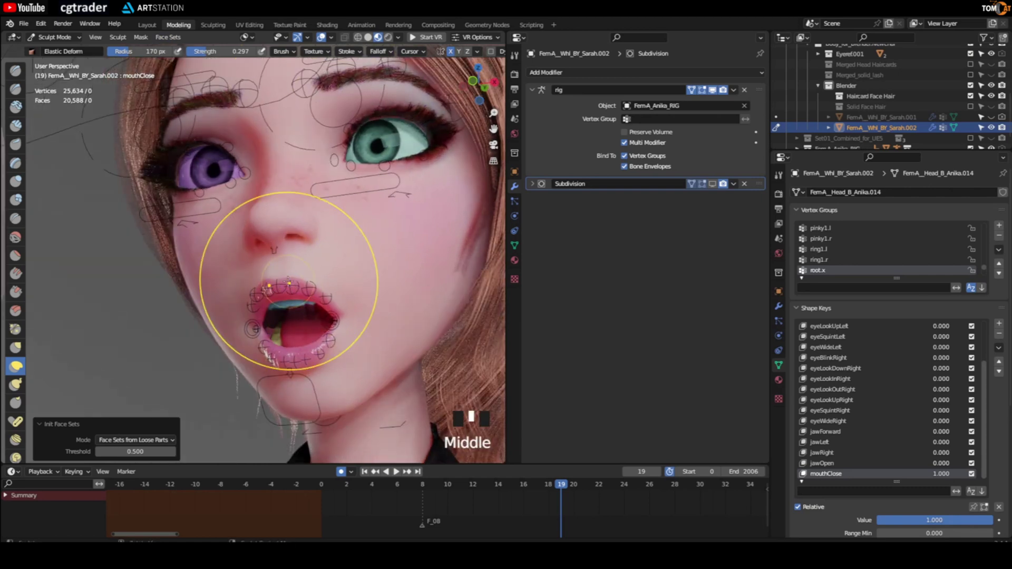
scroll(289, 282, "up", 3)
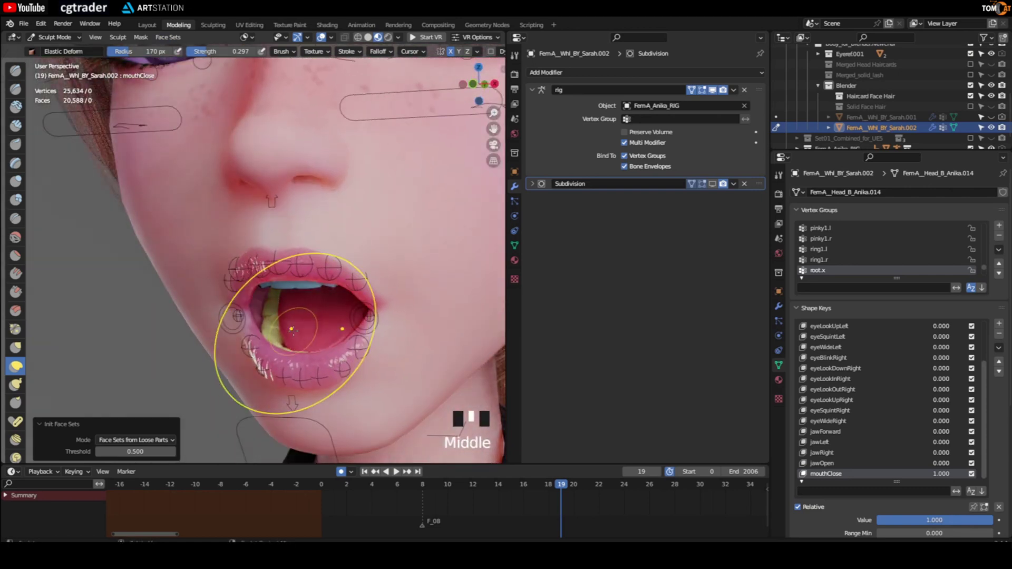
scroll(290, 333, "down", 3)
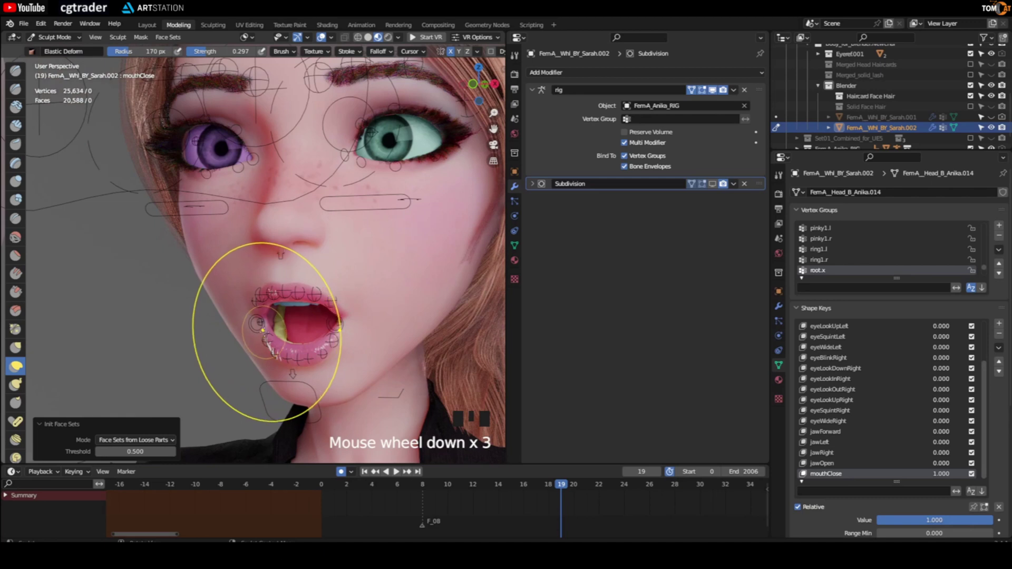
scroll(245, 333, "up", 2)
Isolate the face skin's face set so that the teeth, tongue and eyes are hidden
middle_click_drag(245, 333, 282, 282)
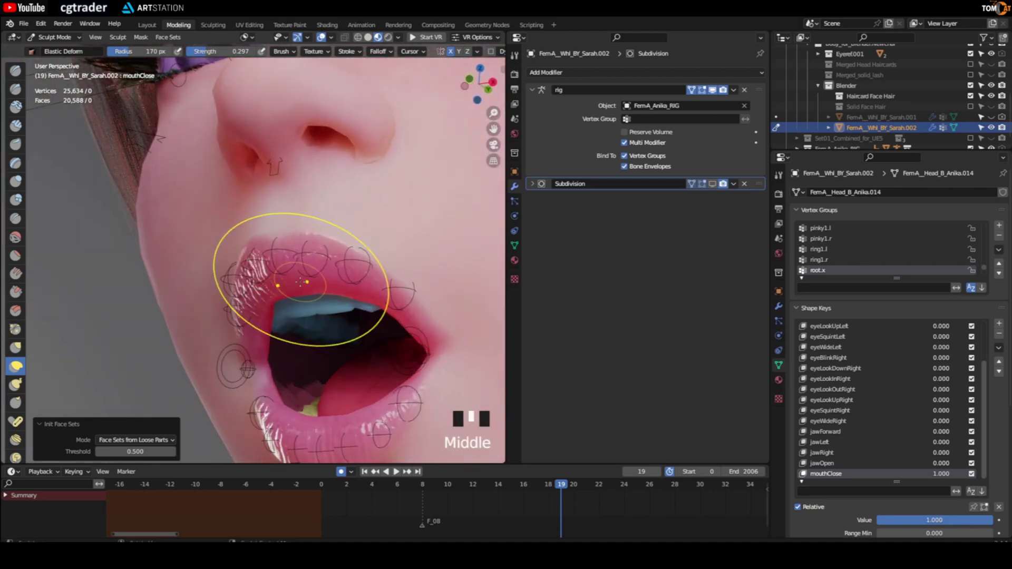
key("ctrl+z")
middle_click_drag(293, 214, 267, 215)
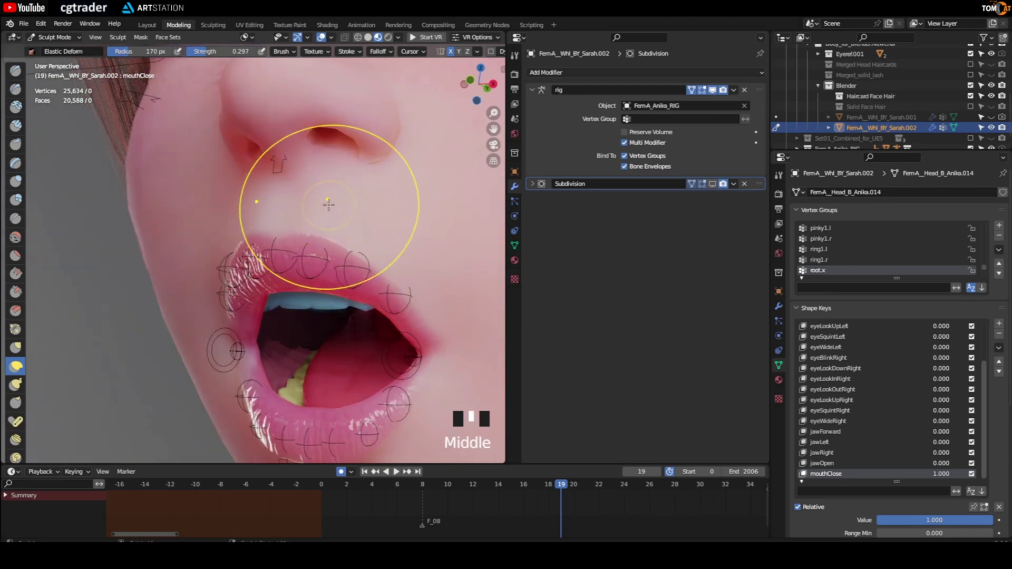
key("h")
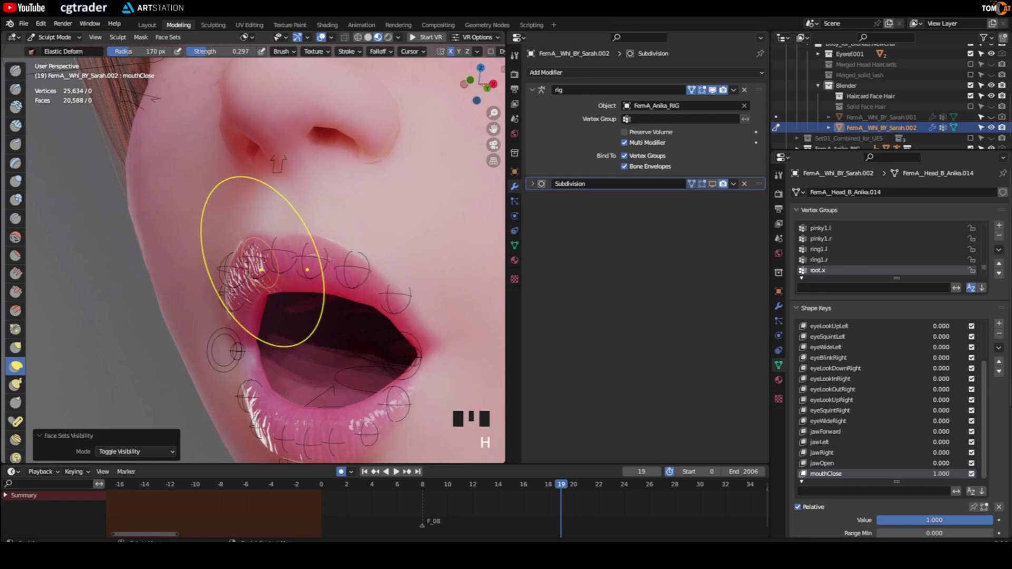
scroll(262, 262, "down", 2)
middle_click_drag(250, 256, 269, 301)
scroll(260, 253, "down", 1)
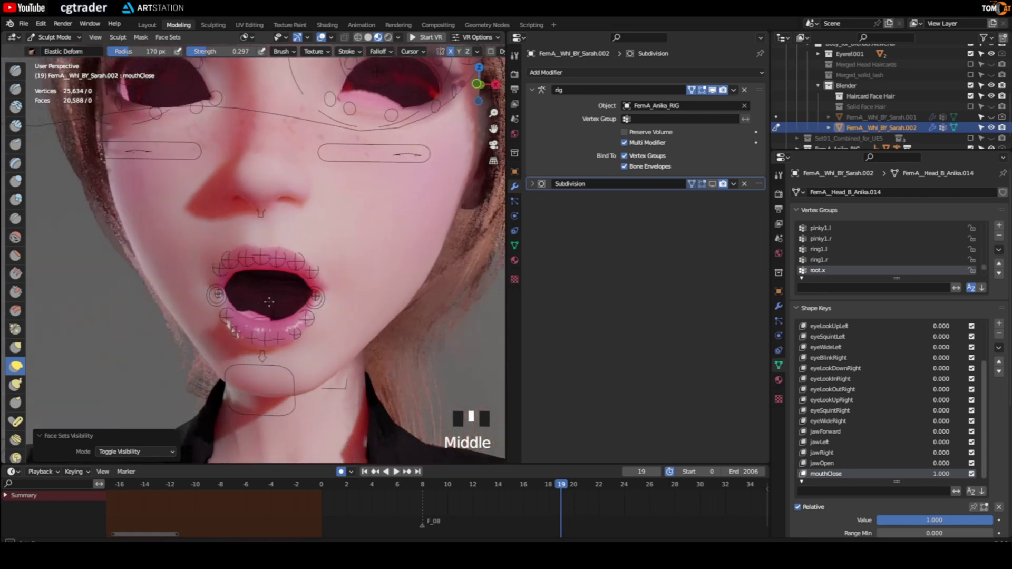
Display the wireframe over the face and reduce the Elastic Deform brush radius to 130 px
scroll(269, 302, "up", 2)
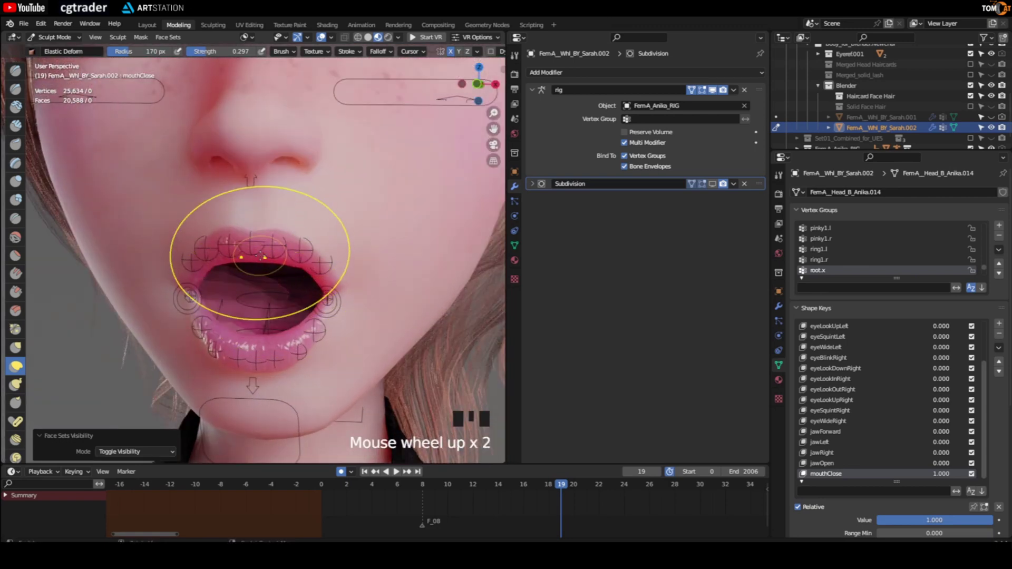
left_click(261, 257)
mouse_move(253, 267)
middle_mouse_down()
mouse_move(215, 311)
mouse_move(255, 279)
middle_mouse_up()
scroll(256, 279, "up", 2)
key("shift+z")
left_click(314, 232)
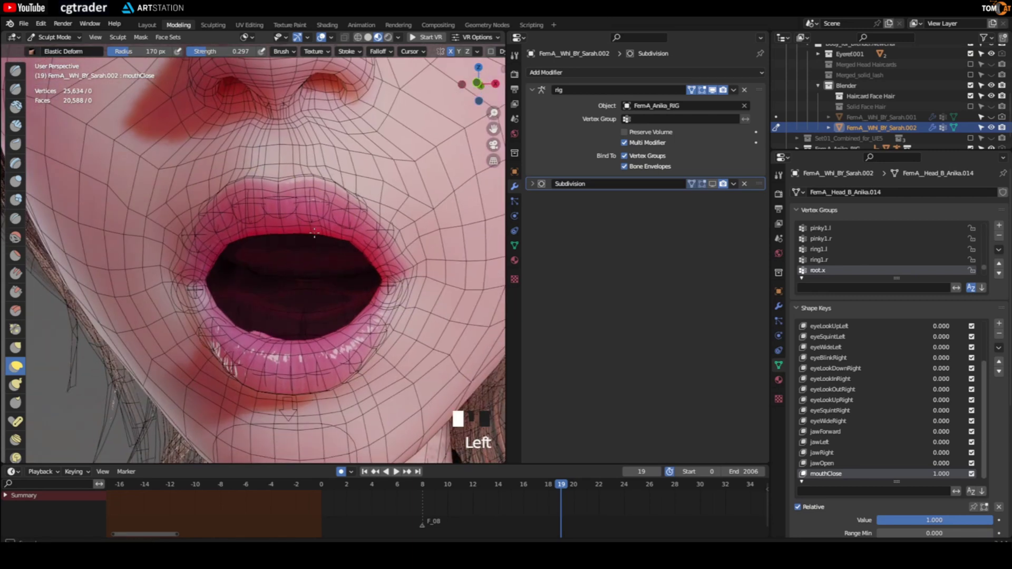
key("f")
left_click(384, 205)
Pull the upper lip down and the lower lip up with the Elastic Deform brush to start closing the mouthClose shape
left_click_drag(326, 215, 327, 220)
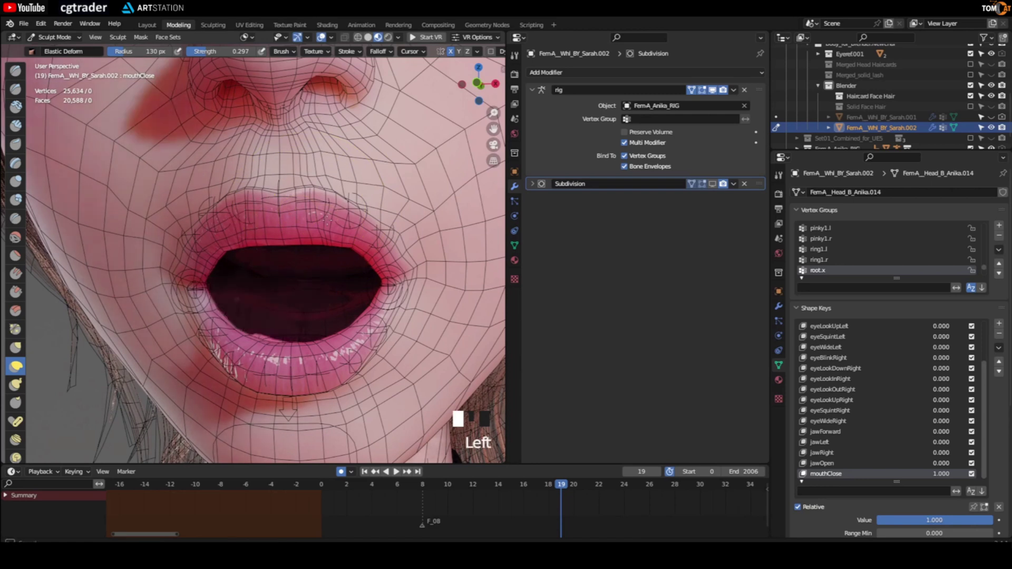
mouse_move(231, 247)
middle_mouse_down()
mouse_move(294, 299)
mouse_move(288, 248)
middle_mouse_up()
left_click_drag(222, 301, 185, 307)
middle_click_drag(185, 307, 221, 296)
left_click_drag(339, 295, 339, 284)
left_click_drag(211, 301, 209, 296)
left_click_drag(267, 143, 222, 129)
scroll(243, 179, "up", 1)
left_click_drag(316, 311, 316, 305)
middle_click_drag(317, 305, 316, 339)
left_click_drag(316, 311, 317, 305)
left_click_drag(272, 268, 272, 263)
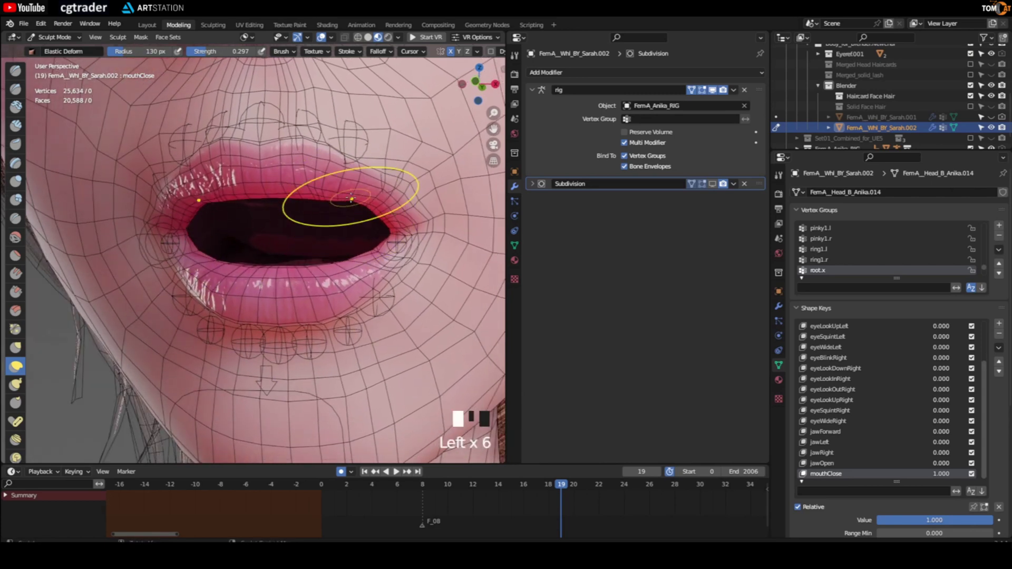
Refine both lip edges with short Elastic Deform strokes from the middle to the corners, narrowing the mouth opening evenly
scroll(346, 210, "up", 3)
left_click_drag(210, 183, 209, 178)
middle_click_drag(349, 282, 309, 249)
left_click_drag(180, 204, 181, 198)
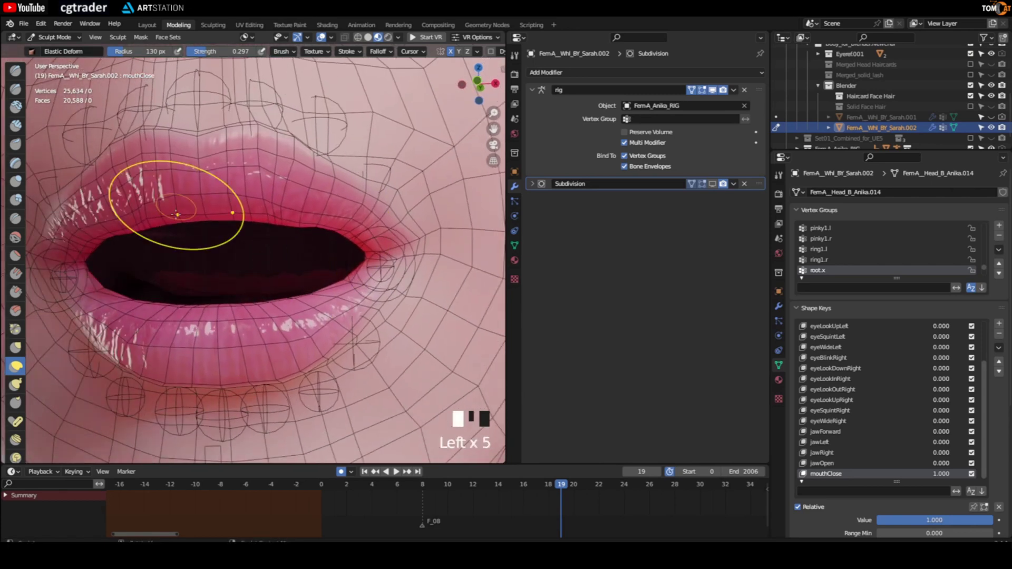
scroll(254, 226, "up", 1)
left_click_drag(418, 241, 418, 237)
left_click_drag(137, 200, 136, 194)
left_click_drag(402, 196, 402, 191)
left_click_drag(334, 227, 334, 223)
mouse_move(334, 224)
middle_mouse_down()
mouse_move(253, 232)
mouse_move(278, 227)
middle_mouse_up()
scroll(240, 236, "up", 2)
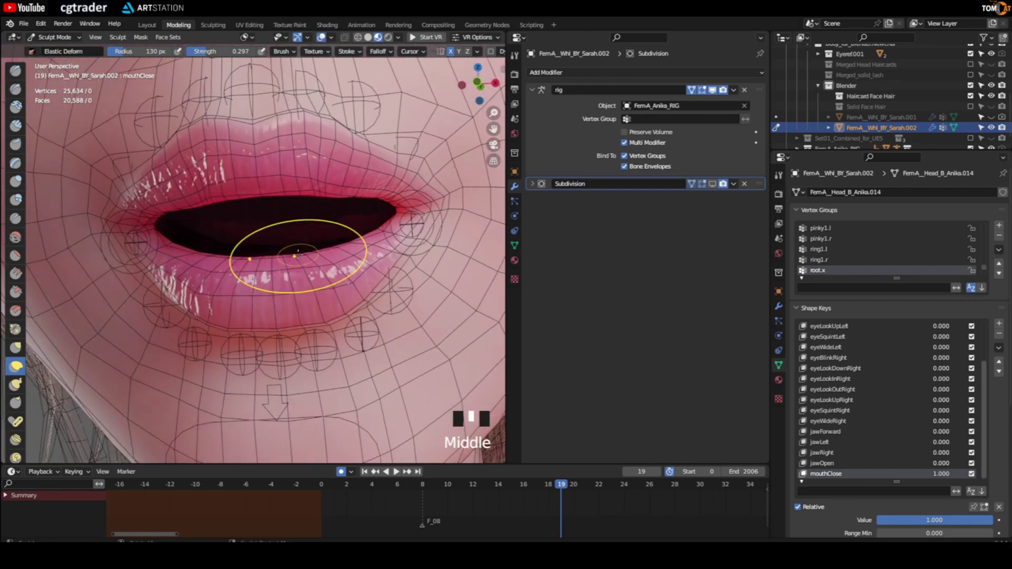
Switch the head to Edit Mode and select the face loop around the inner rim of the mouth opening
key("Tab")
middle_click_drag(236, 255, 190, 246)
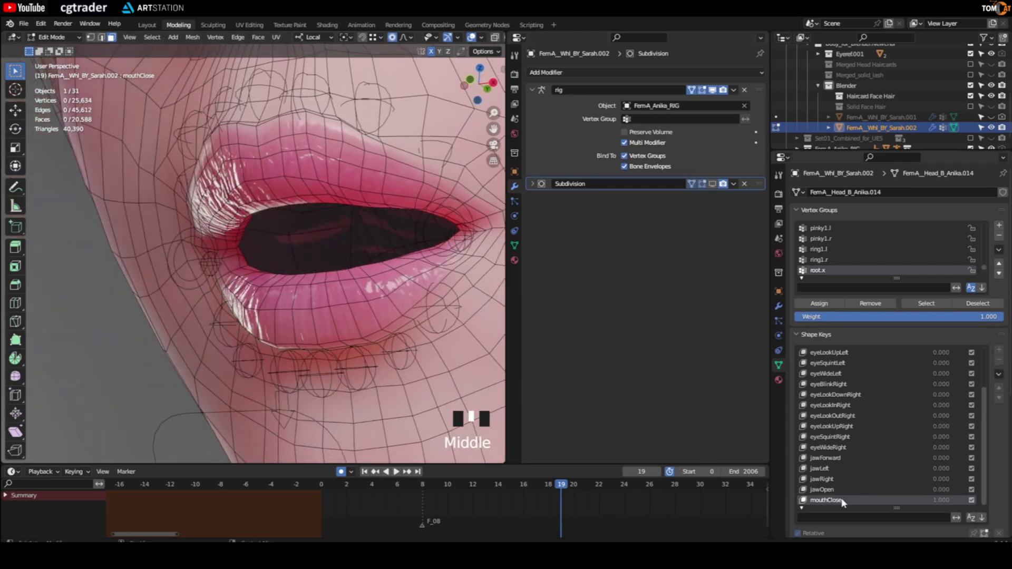
middle_click_drag(351, 304, 290, 128)
left_click(317, 218, "alt")
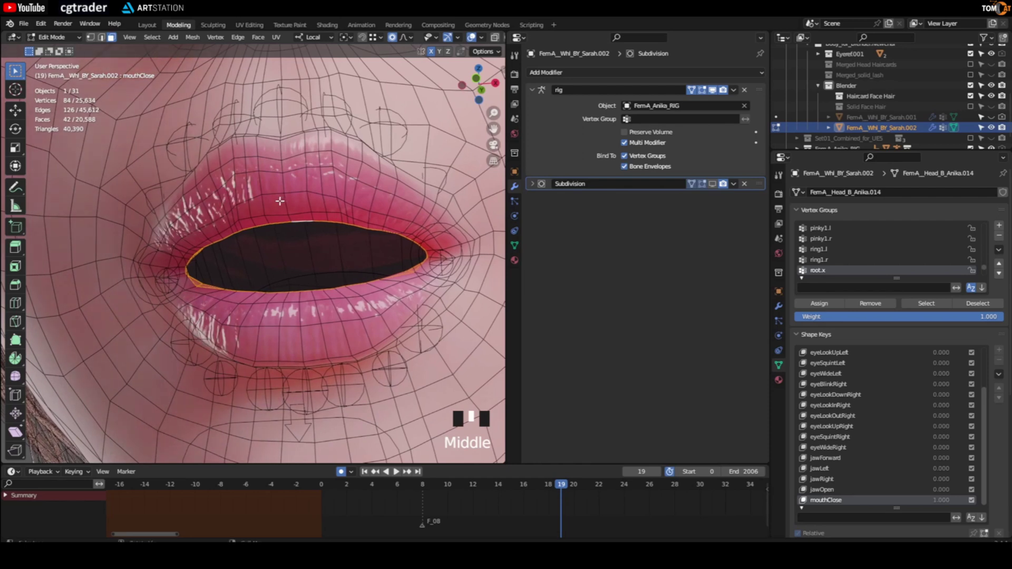
scroll(290, 128, "down", 2)
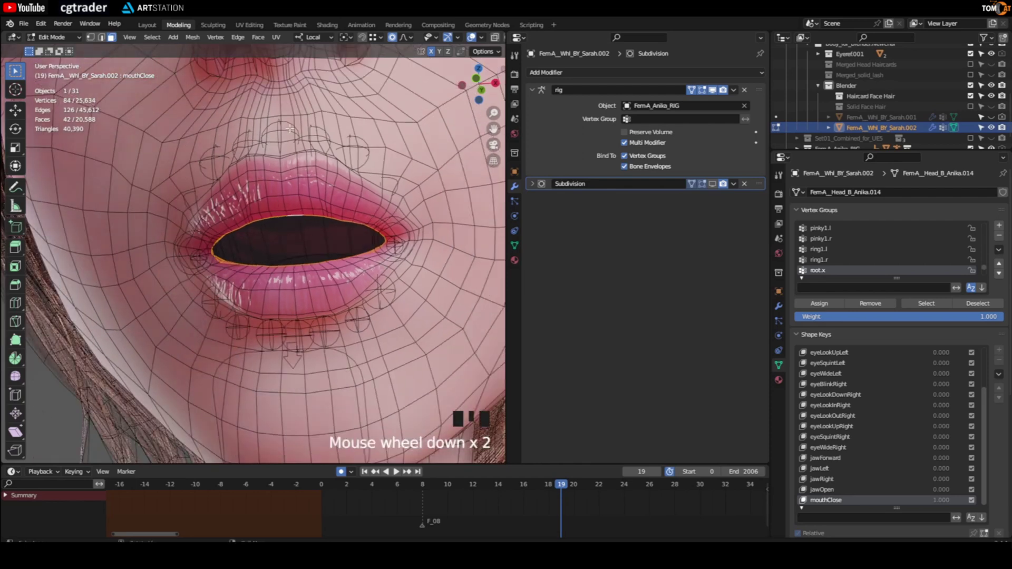
Set the transform orientation to Global for the selected lip loop
left_click(346, 37)
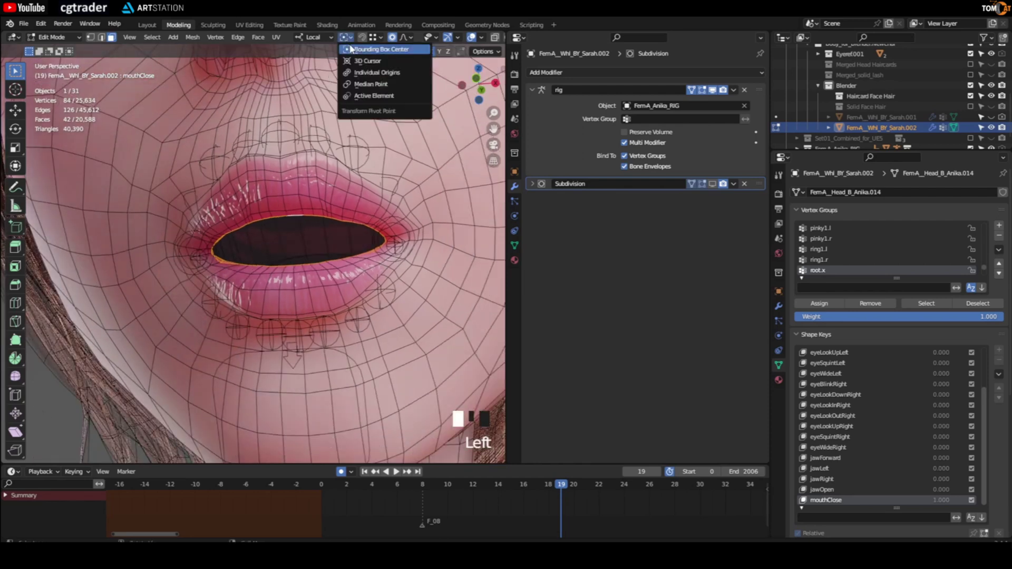
middle_click_drag(279, 158, 287, 165)
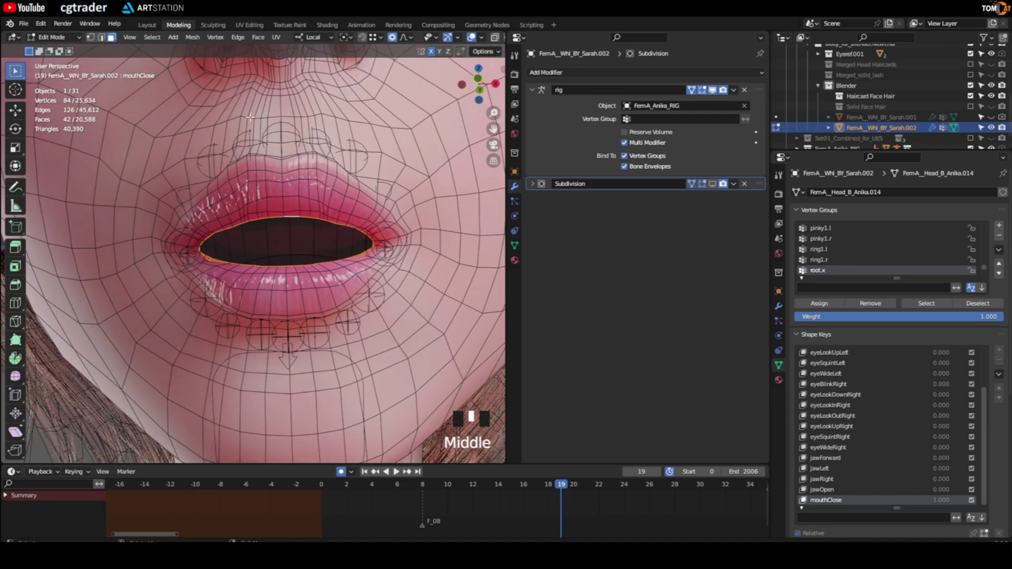
left_click(314, 38)
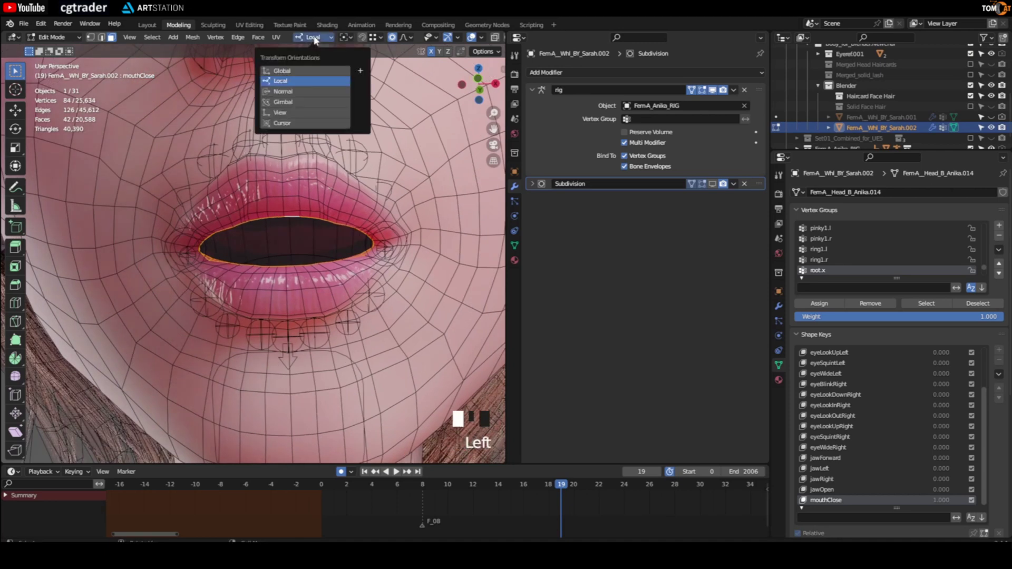
left_click(300, 71)
middle_click_drag(279, 101, 265, 115)
key("s")
key("z")
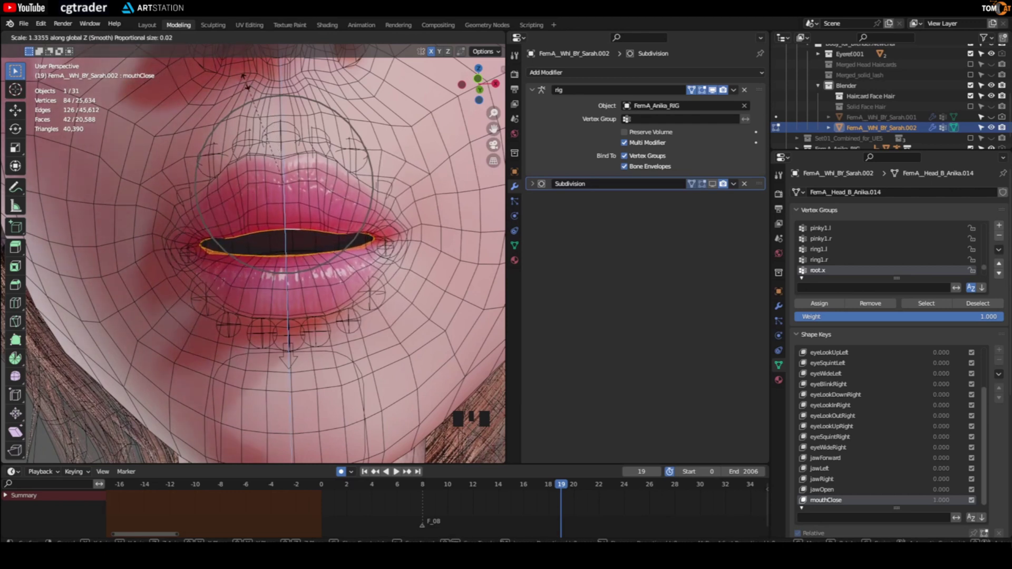
scroll(242, 80, "down", 2)
scroll(240, 80, "up", 1)
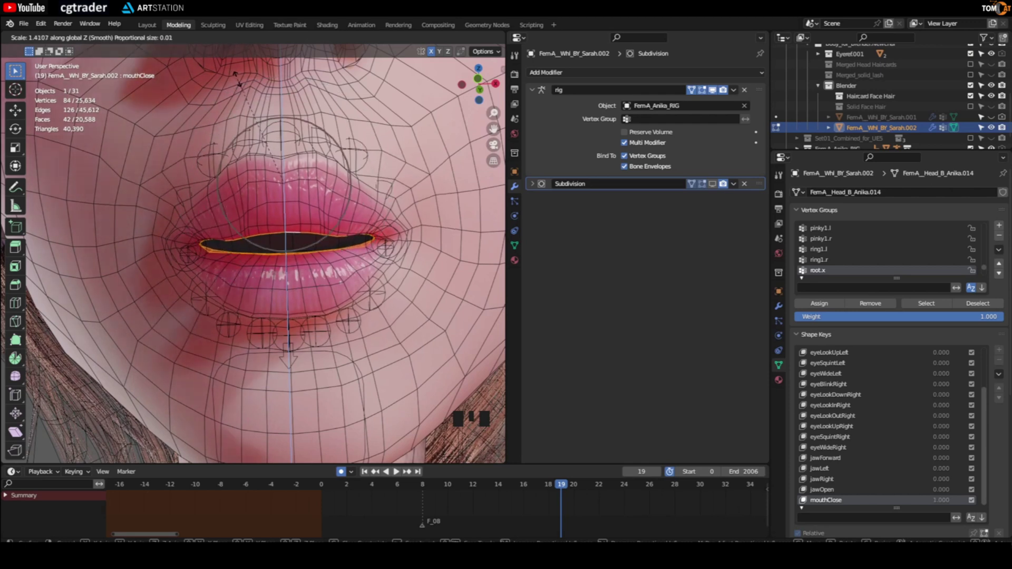
left_click(372, 36)
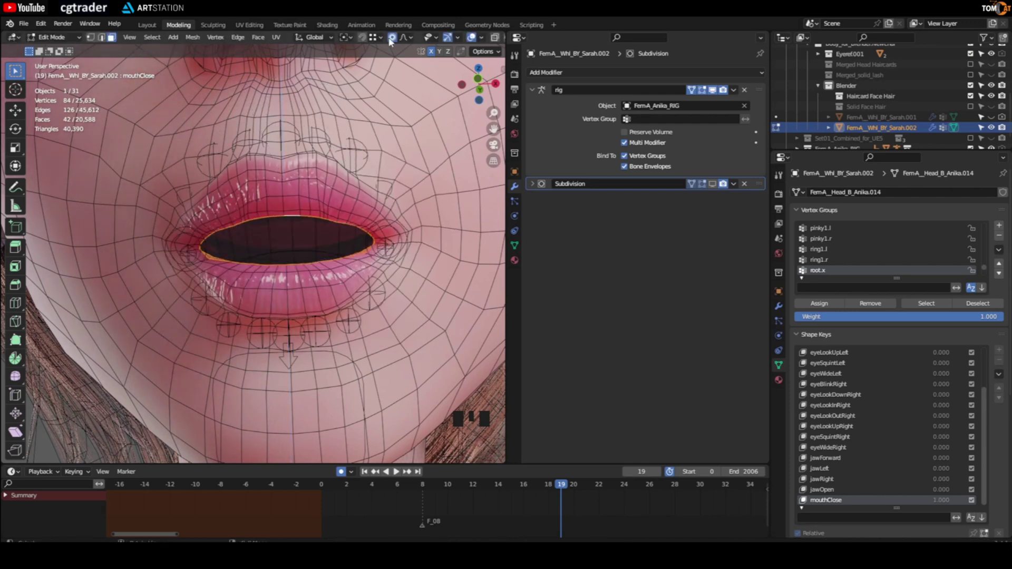
Scale the inner lip loop along global Z with proportional editing until the lips nearly meet, and return to Sculpt Mode
left_click(392, 38)
key("s")
key("z")
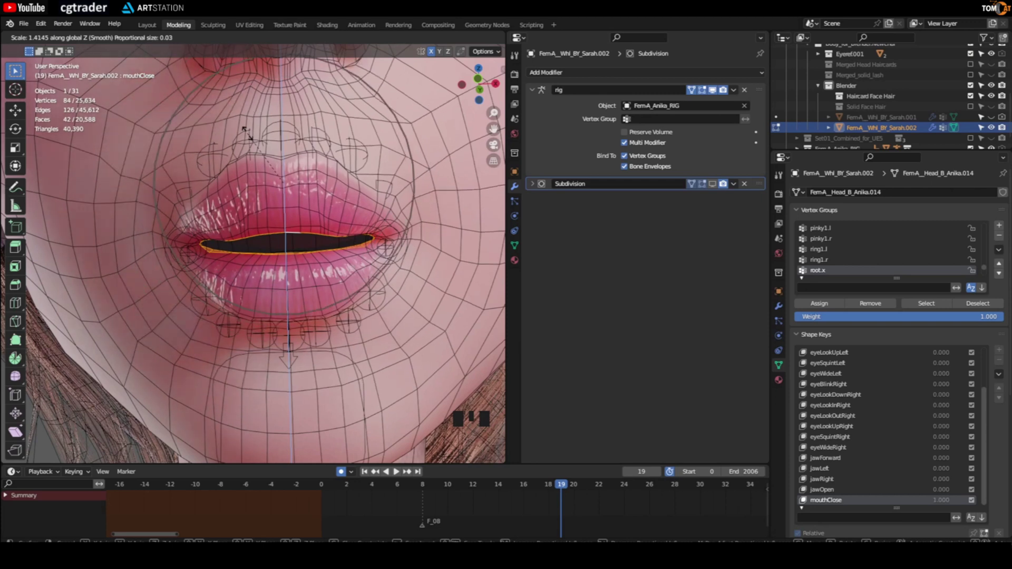
scroll(240, 132, "up", 10)
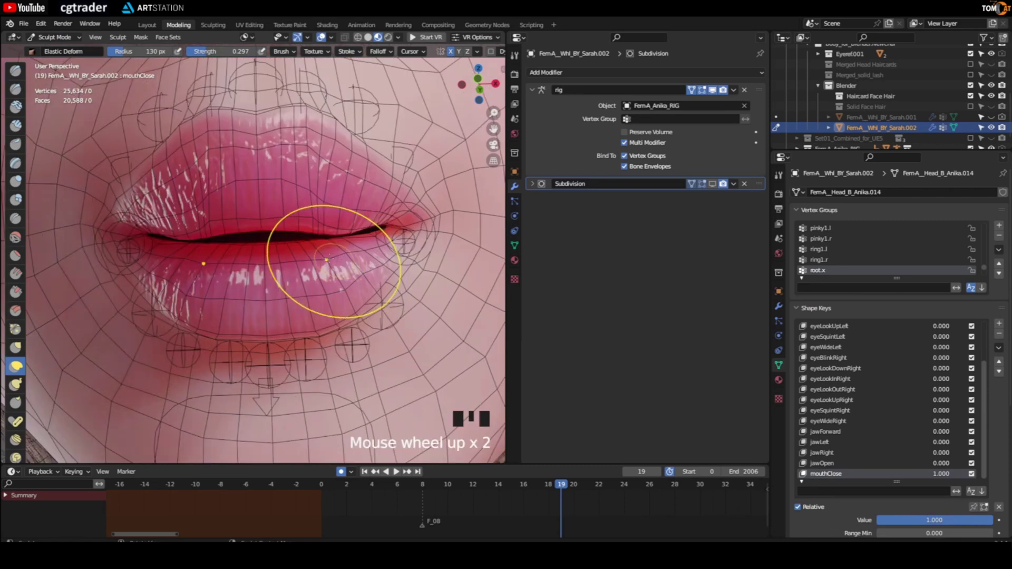
Set the viewport's Clip Start to 0.001 m so that the lips can be viewed close up
mouse_move(339, 267)
middle_mouse_down()
mouse_move(406, 267)
mouse_move(316, 215)
middle_mouse_up()
scroll(325, 234, "up", 2)
scroll(325, 234, "up", 4)
scroll(334, 200, "down", 4)
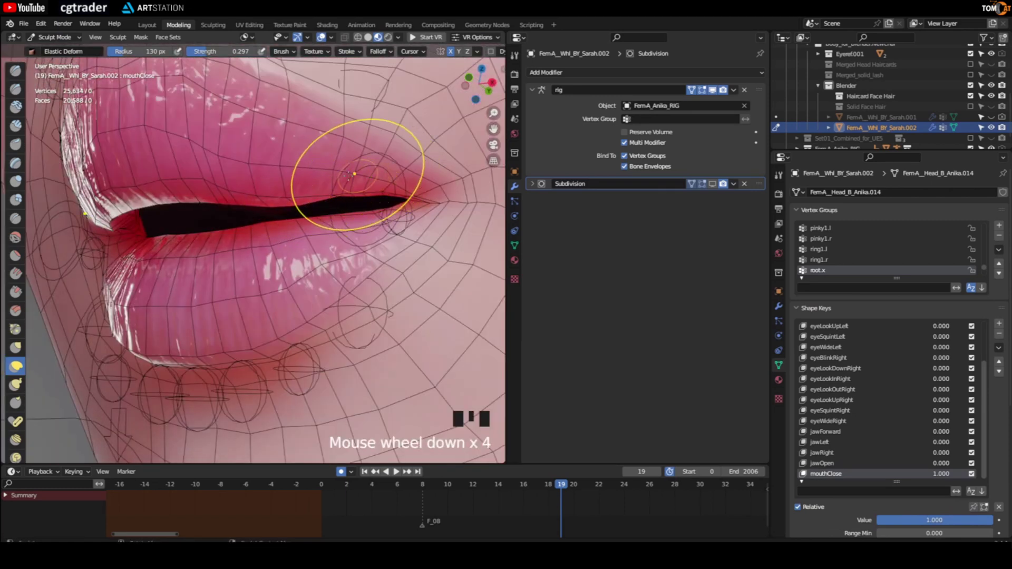
scroll(354, 174, "up", 2)
key("n")
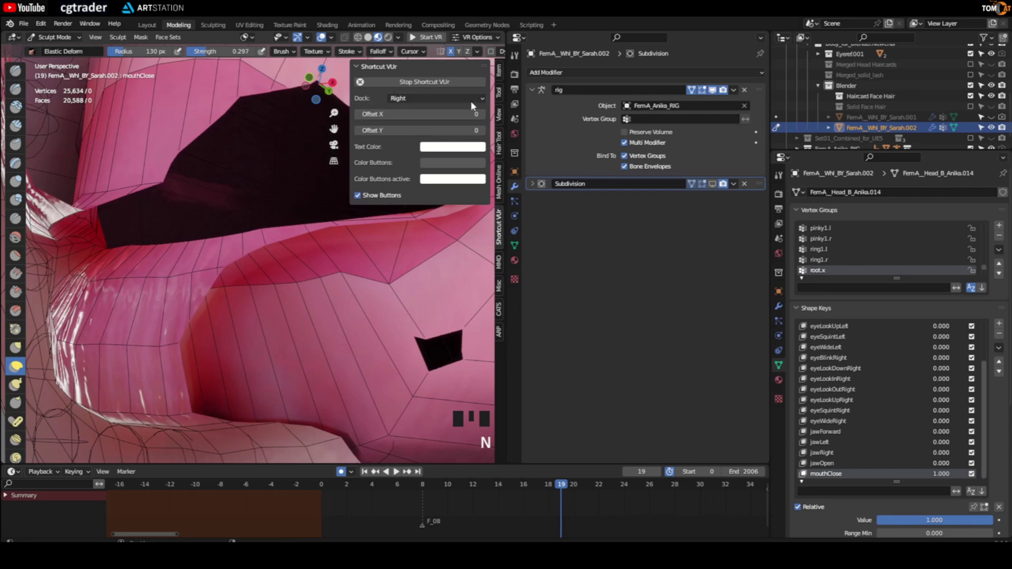
left_click(499, 115)
left_click_drag(456, 94, 422, 94)
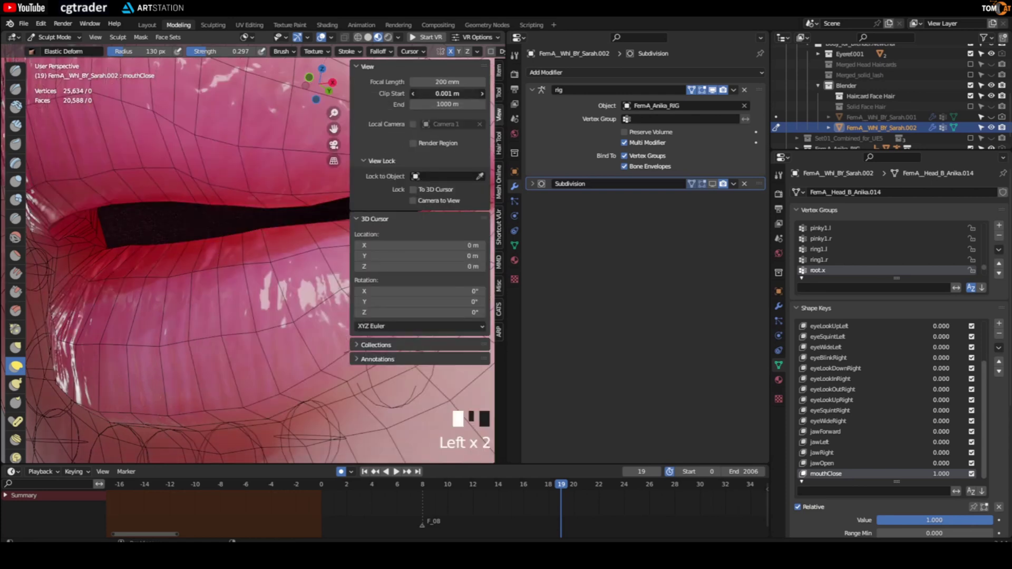
key("n")
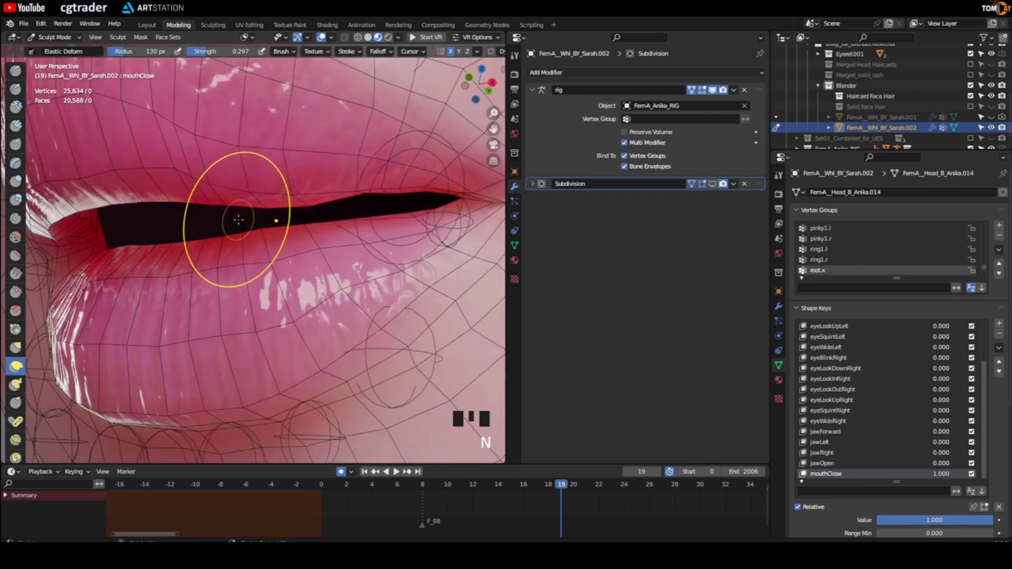
Close the gap near the mouth corner with the Elastic Deform brush, reducing its radius to 74 px and undoing the oversized stroke
left_click_drag(375, 198, 374, 204)
mouse_move(372, 197)
left_mouse_down()
mouse_move(387, 214)
mouse_move(364, 261)
left_mouse_up()
key("ctrl+z")
left_click_drag(419, 190, 427, 216)
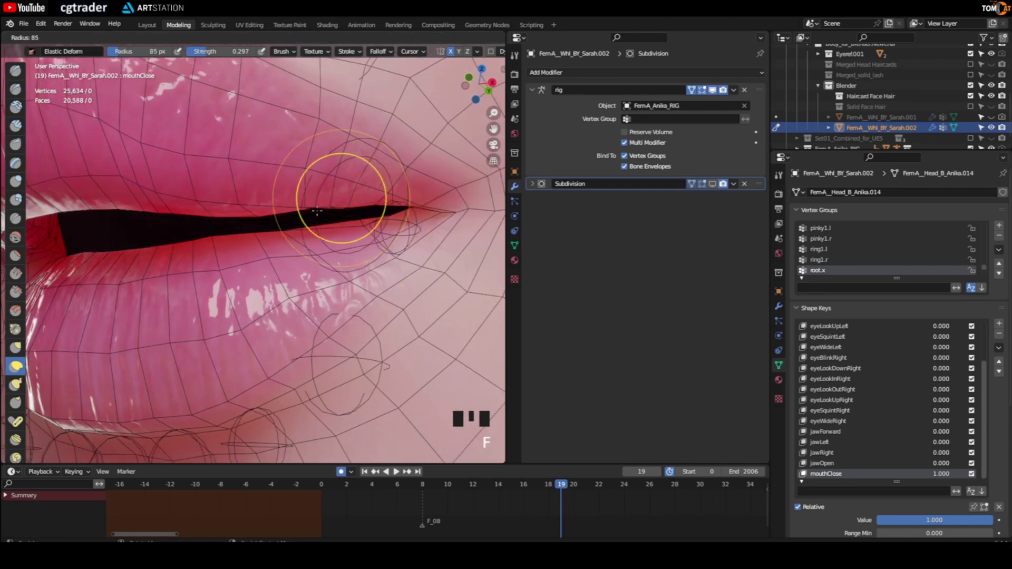
left_click_drag(350, 181, 407, 227)
scroll(302, 236, "up", 3)
scroll(302, 235, "down", 3)
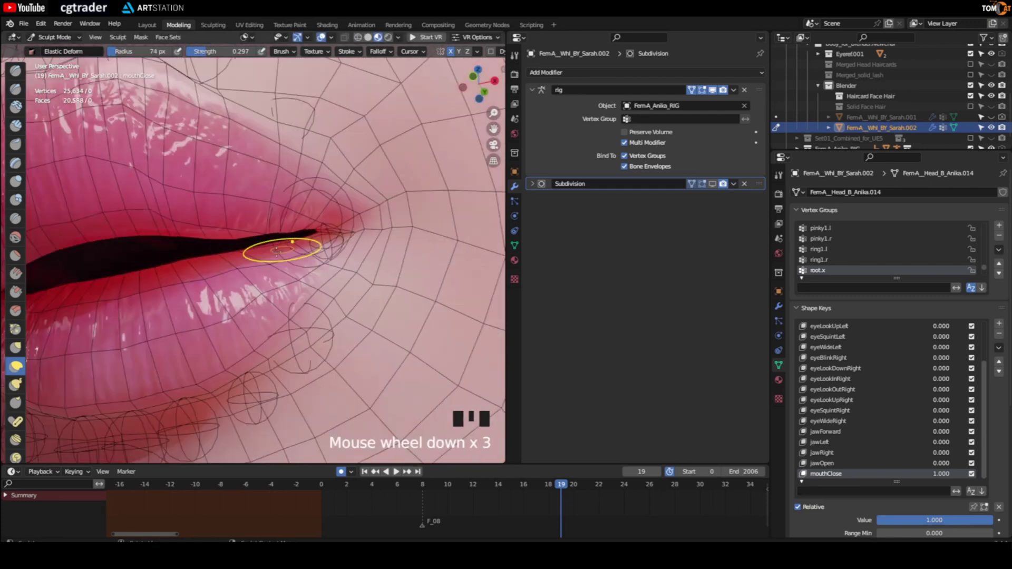
middle_click_drag(282, 253, 264, 248)
Switch to the Draw brush and set its strength to 0.358 and radius to 160 px for filling the lip gap
left_click(15, 70)
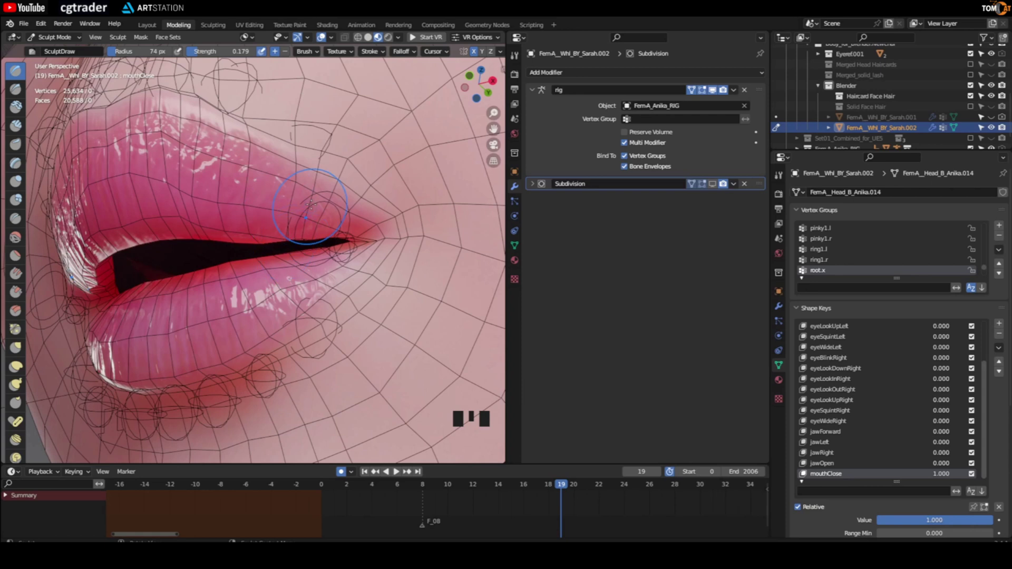
key("n")
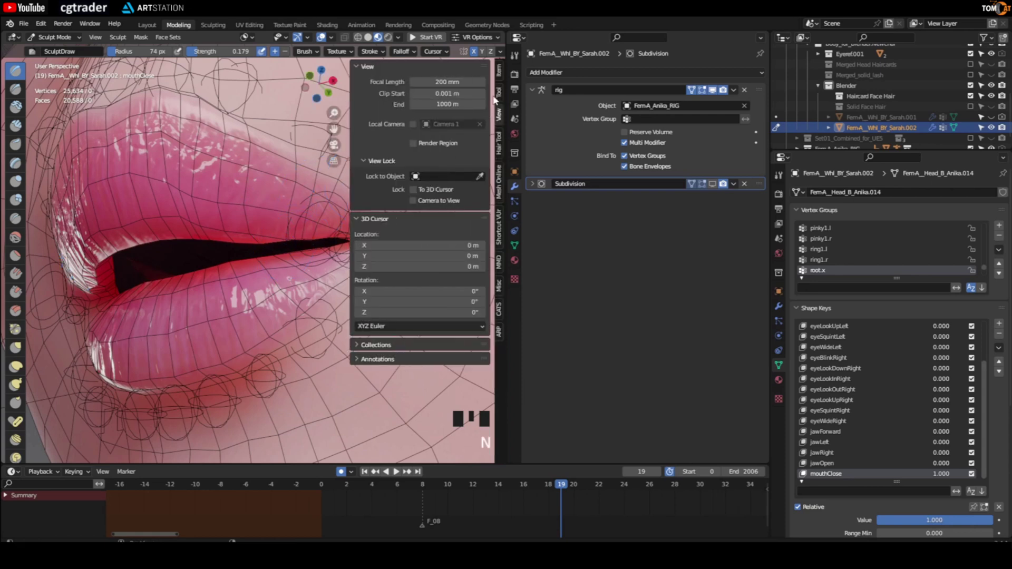
left_click(497, 94)
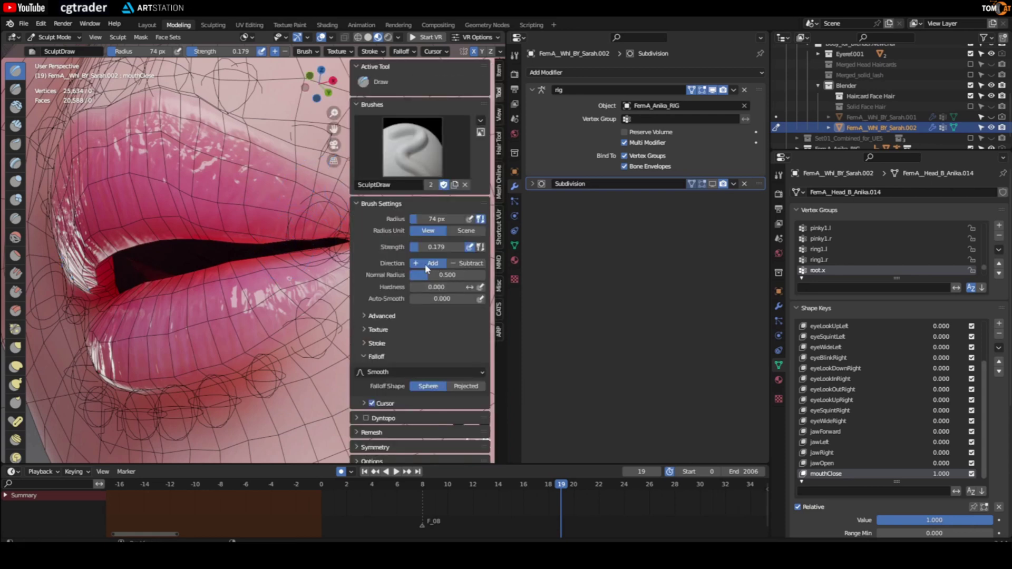
key("n")
scroll(253, 237, "up", 4)
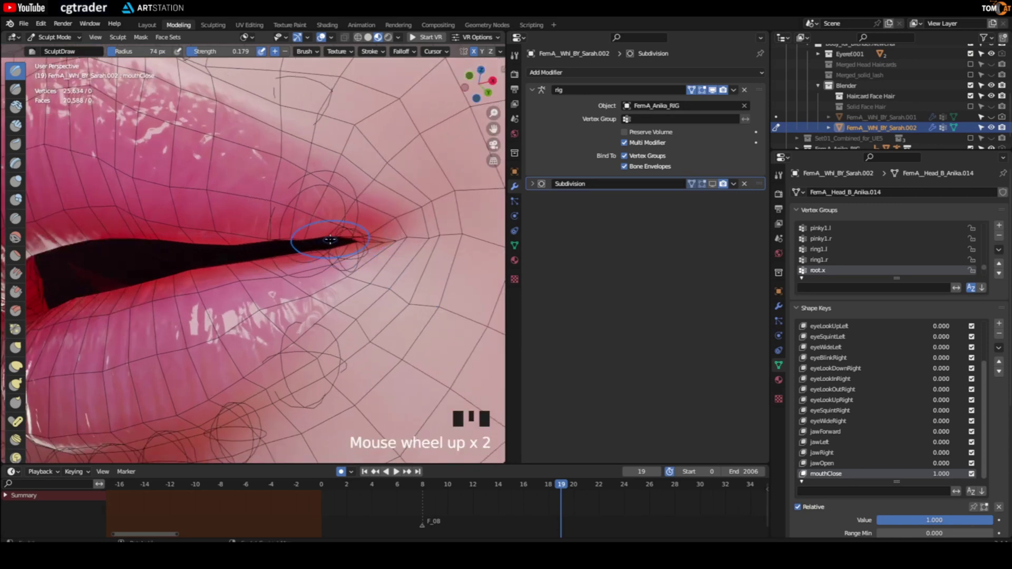
left_click(231, 229)
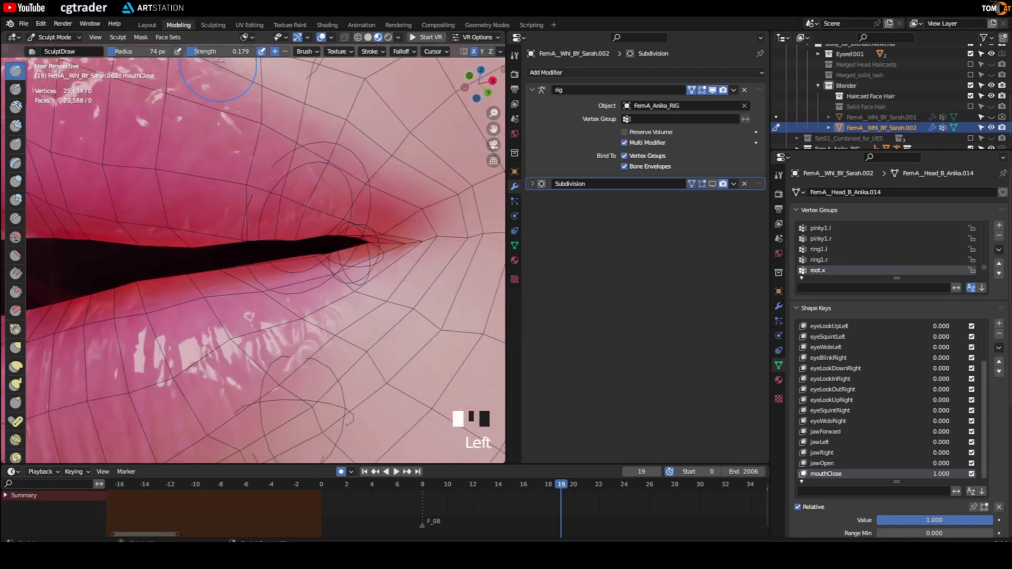
left_click_drag(217, 55, 226, 55)
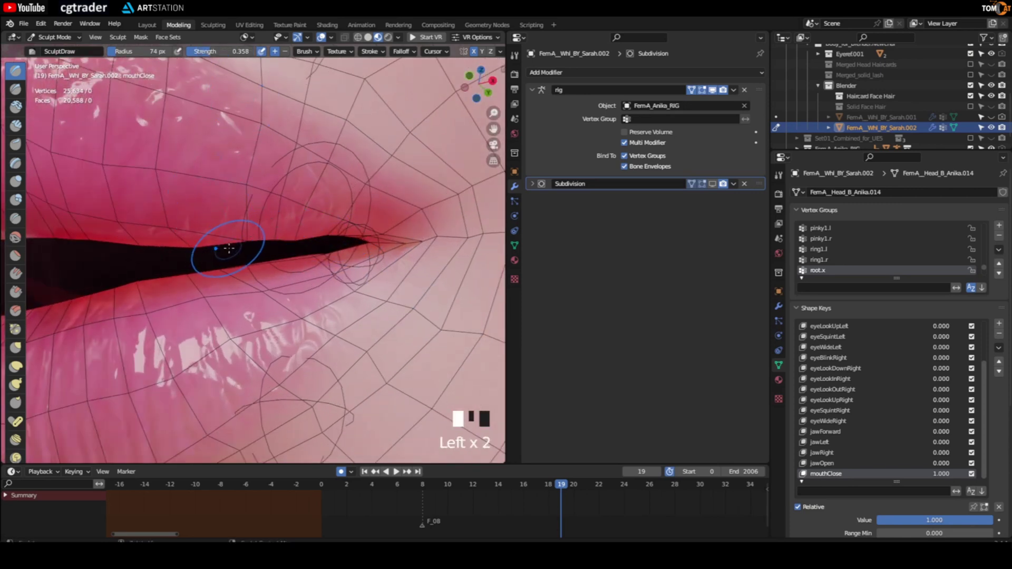
key("f")
left_click(276, 217)
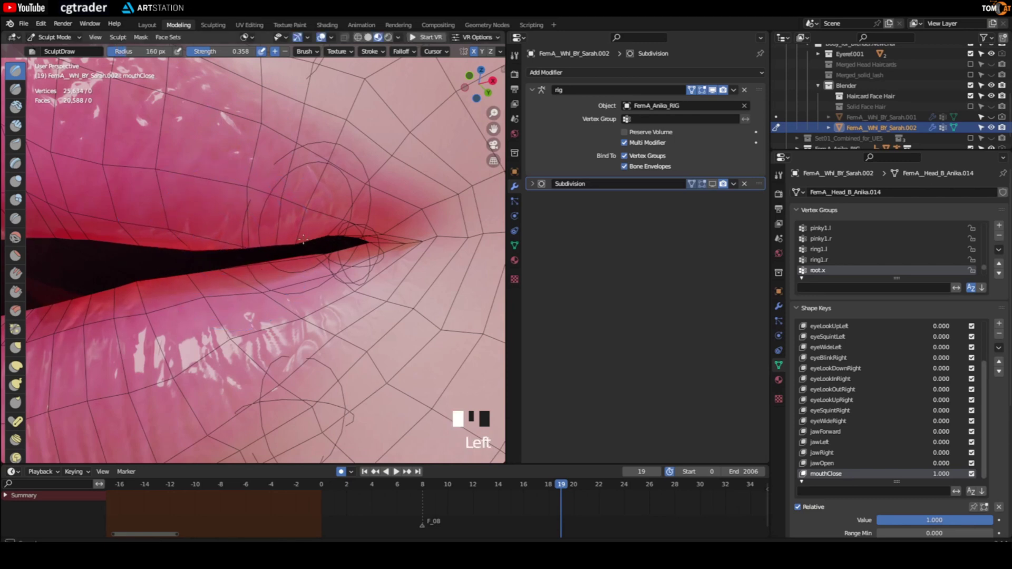
Build up the inner lip edges with Draw brush strokes from the mouth corner toward the middle to fill the remaining gap
mouse_move(351, 239)
left_mouse_down()
mouse_move(321, 261)
mouse_move(338, 237)
left_mouse_up()
left_click_drag(326, 232, 345, 240)
left_click_drag(337, 235, 348, 238)
middle_click_drag(342, 235, 253, 226)
left_click_drag(221, 232, 174, 237)
mouse_move(174, 238)
middle_mouse_down()
mouse_move(207, 298)
mouse_move(295, 231)
middle_mouse_up()
left_click_drag(295, 232, 332, 226)
middle_click_drag(332, 226, 317, 280)
left_click_drag(316, 279, 302, 288)
middle_click_drag(253, 295, 296, 264)
left_click_drag(295, 264, 316, 280)
middle_click_drag(316, 279, 264, 288)
left_click_drag(337, 258, 411, 279)
left_click_drag(411, 279, 422, 268)
Return to the Elastic Deform brush, set its radius to 113 px and pull the lip edges together along the gap
left_click(16, 366)
scroll(210, 260, "up", 2)
middle_click_drag(210, 260, 339, 292)
left_click_drag(339, 293, 368, 240)
mouse_move(368, 240)
middle_mouse_down()
mouse_move(203, 216)
mouse_move(228, 271)
middle_mouse_up()
key("f")
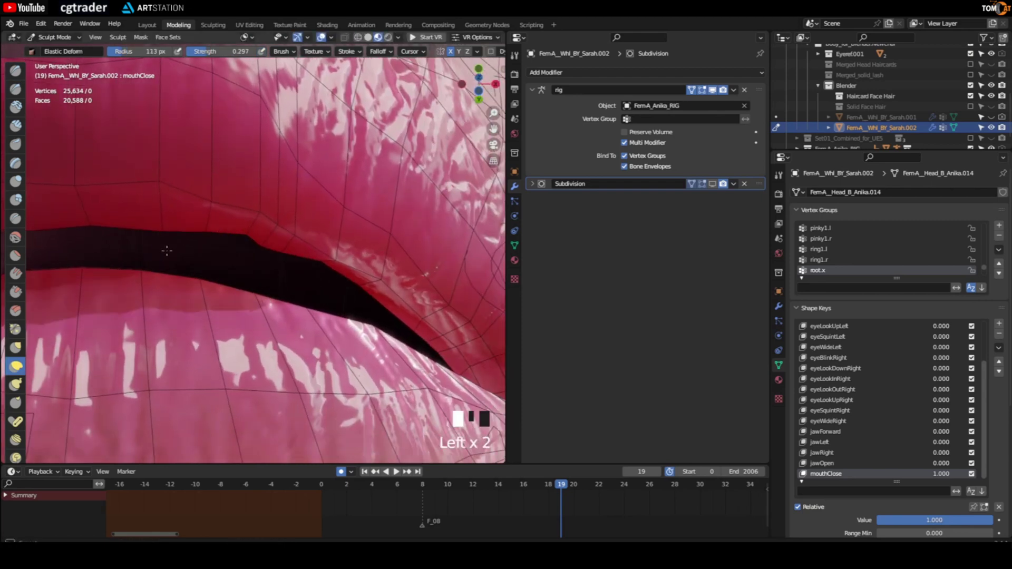
left_click_drag(167, 251, 306, 233)
middle_click_drag(305, 233, 253, 267)
scroll(244, 230, "up", 3)
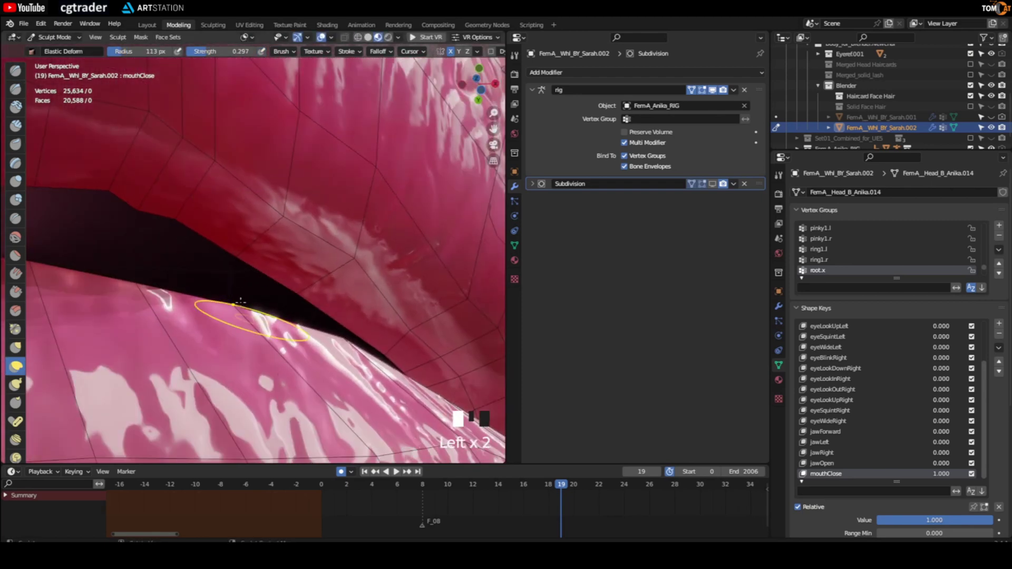
Move the lip vertices along the remaining gap in Edit Mode with proportional editing, undoing the last move
middle_click_drag(239, 302, 232, 162)
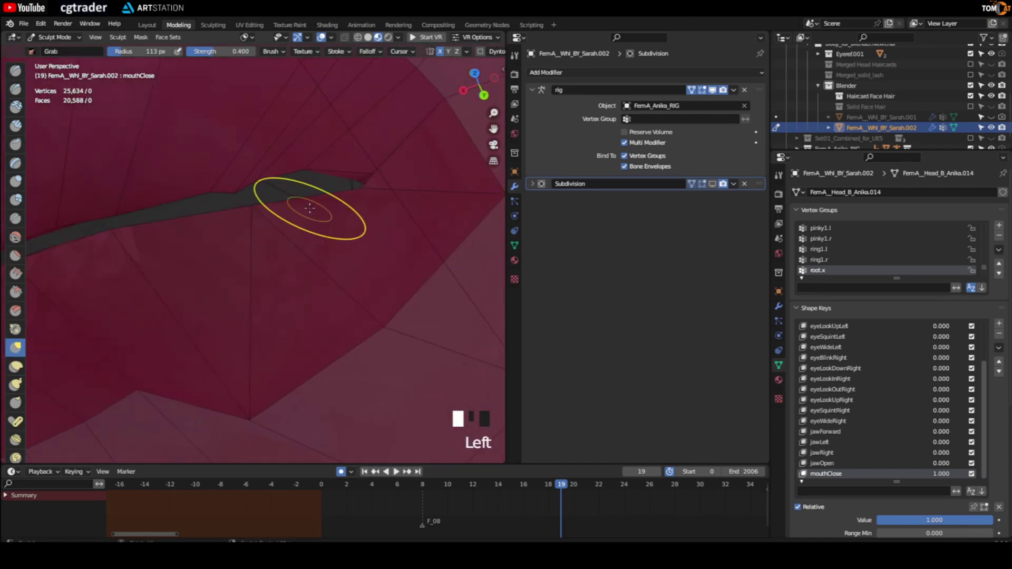
scroll(320, 221, "down", 3)
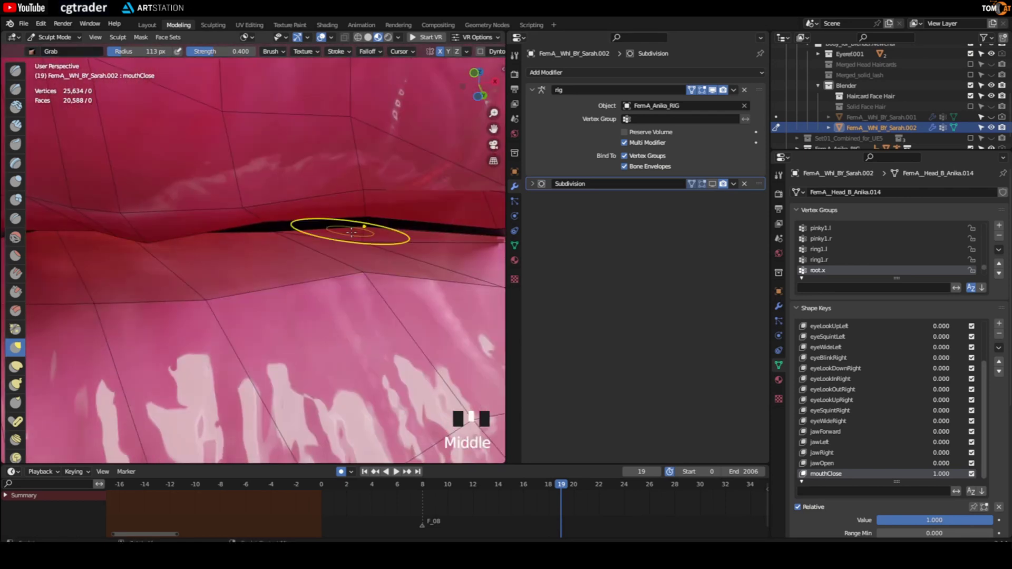
key("Tab")
left_click(332, 234)
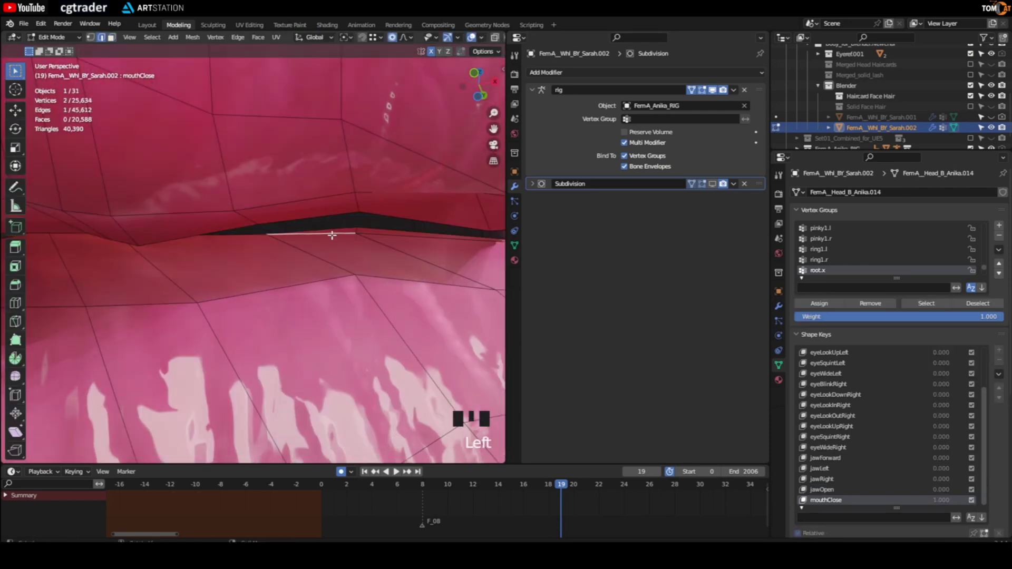
key("g")
left_click(200, 226)
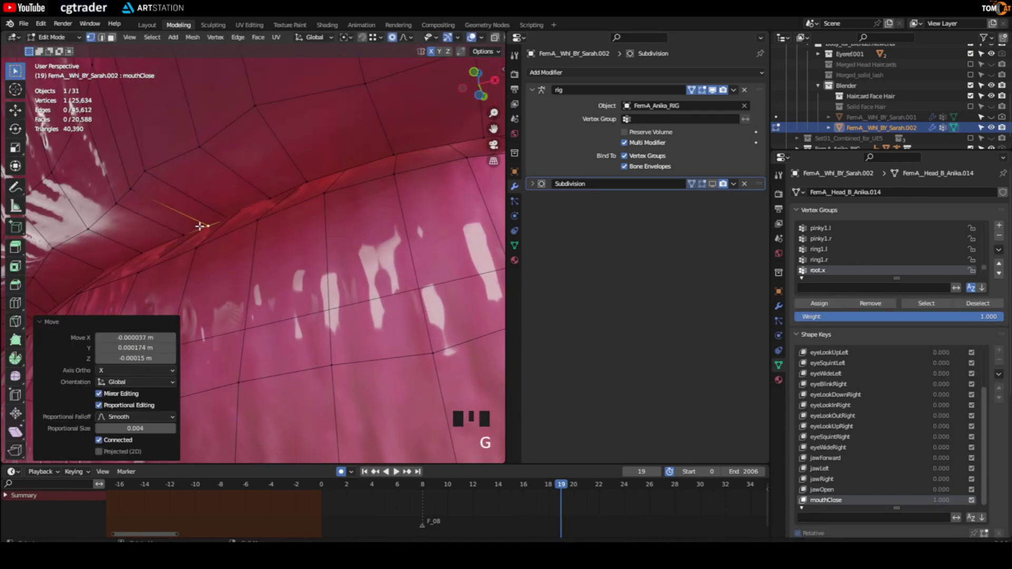
key("ctrl+z")
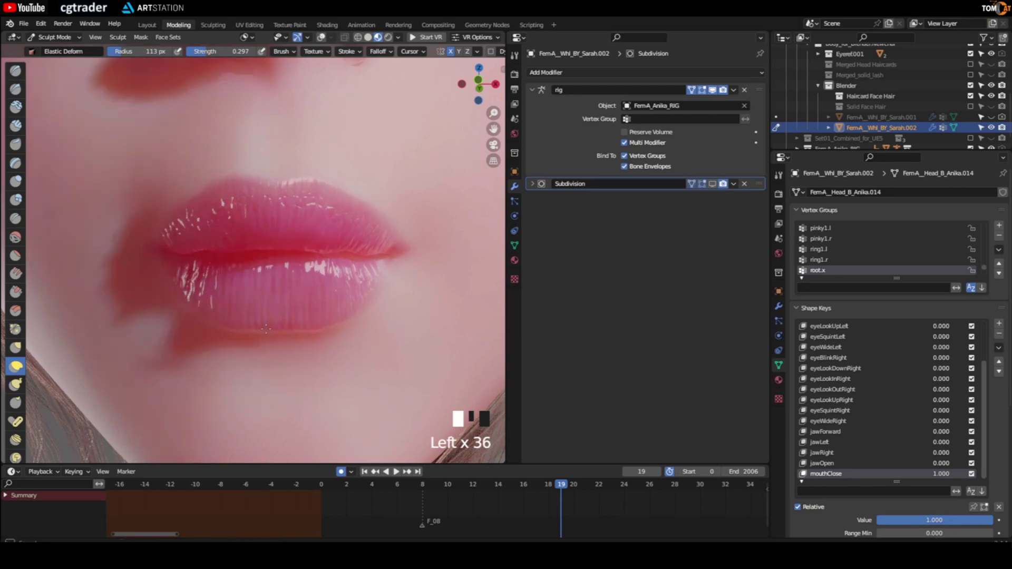
Reveal any hidden geometry and examine the sealed lips and chin from the front and from the side
middle_click_drag(266, 329, 226, 158)
scroll(248, 238, "down", 3)
mouse_move(249, 238)
middle_mouse_down()
mouse_move(393, 248)
mouse_move(170, 248)
mouse_move(181, 226)
mouse_move(253, 271)
mouse_move(212, 218)
mouse_move(226, 260)
mouse_move(226, 228)
middle_mouse_up()
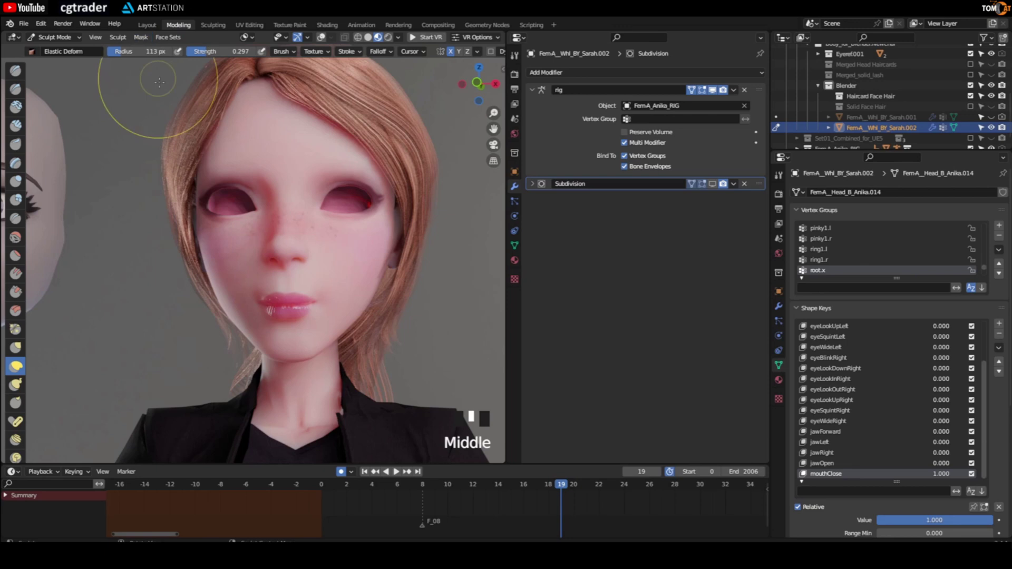
key("alt+h")
middle_click_drag(211, 226, 252, 210)
scroll(299, 294, "up", 6)
mouse_move(299, 294)
middle_mouse_down("shift")
mouse_move(294, 249)
mouse_move(247, 280)
mouse_move(214, 198)
mouse_move(209, 254)
mouse_move(206, 157)
mouse_move(267, 255)
middle_mouse_up("shift")
scroll(248, 267, "down", 4)
mouse_move(192, 248)
middle_mouse_down()
mouse_move(188, 213)
mouse_move(233, 266)
middle_mouse_up()
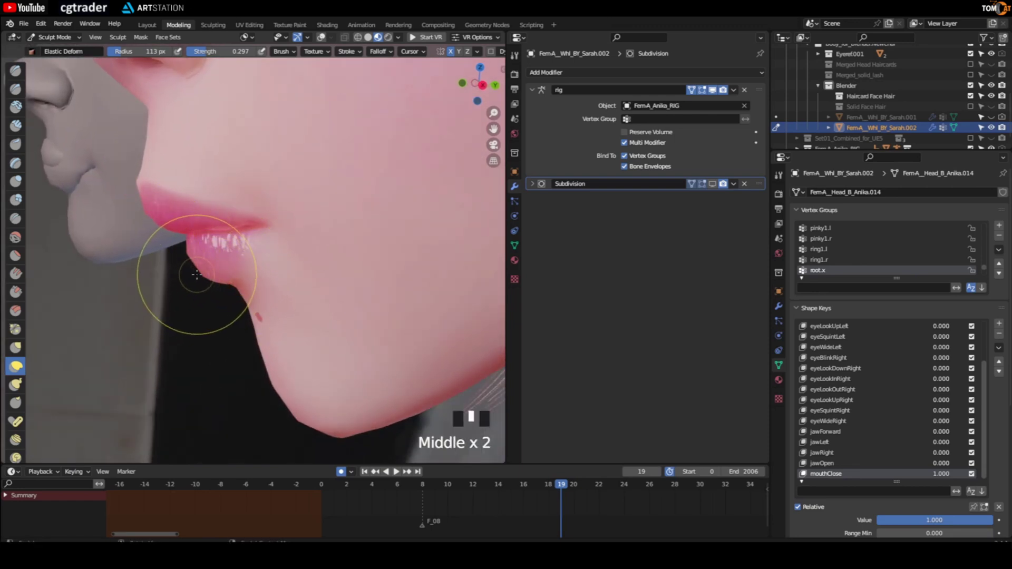
Show the overlays, put the head mesh into Edit Mode and use solid shading around the spot poking through below the lower lip
left_click(57, 37)
left_click(59, 50)
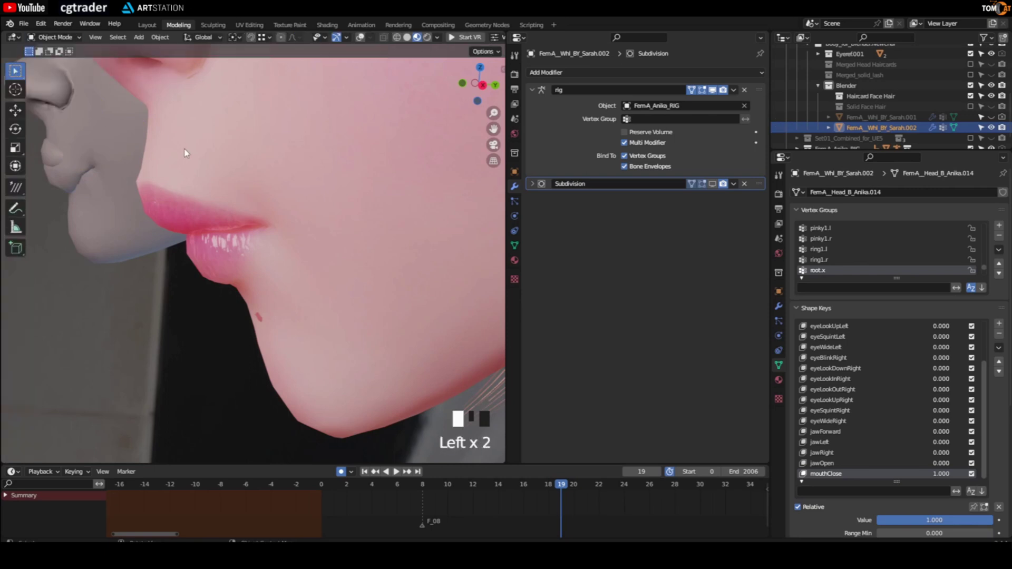
key("Insert")
left_click(62, 38)
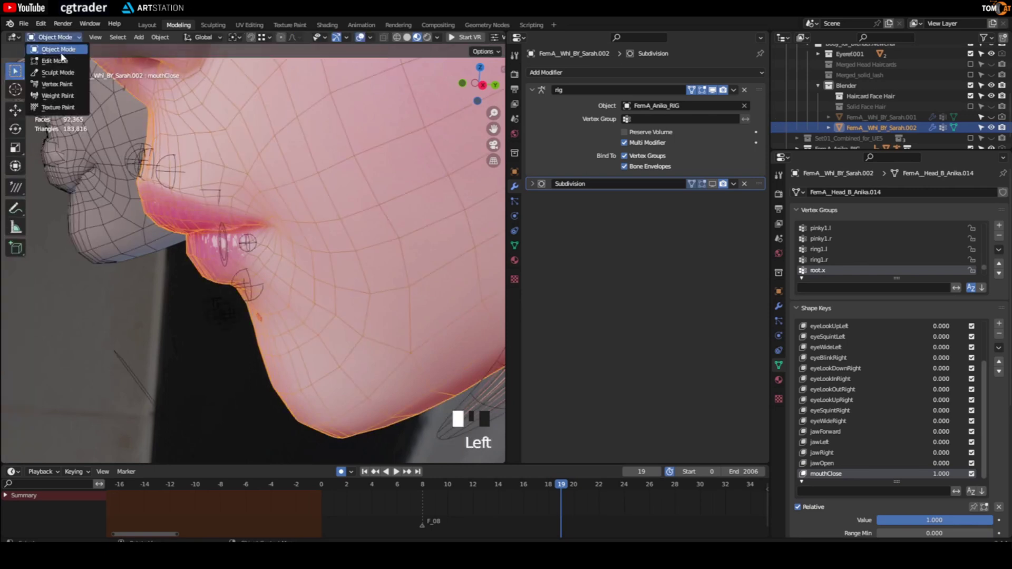
left_click(55, 62)
scroll(254, 336, "up", 2)
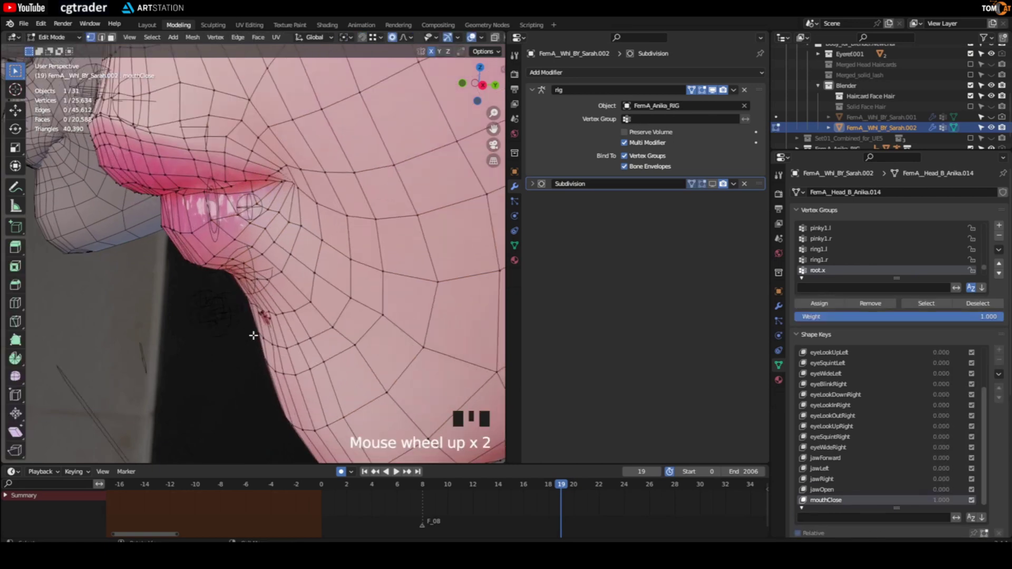
left_click(263, 315)
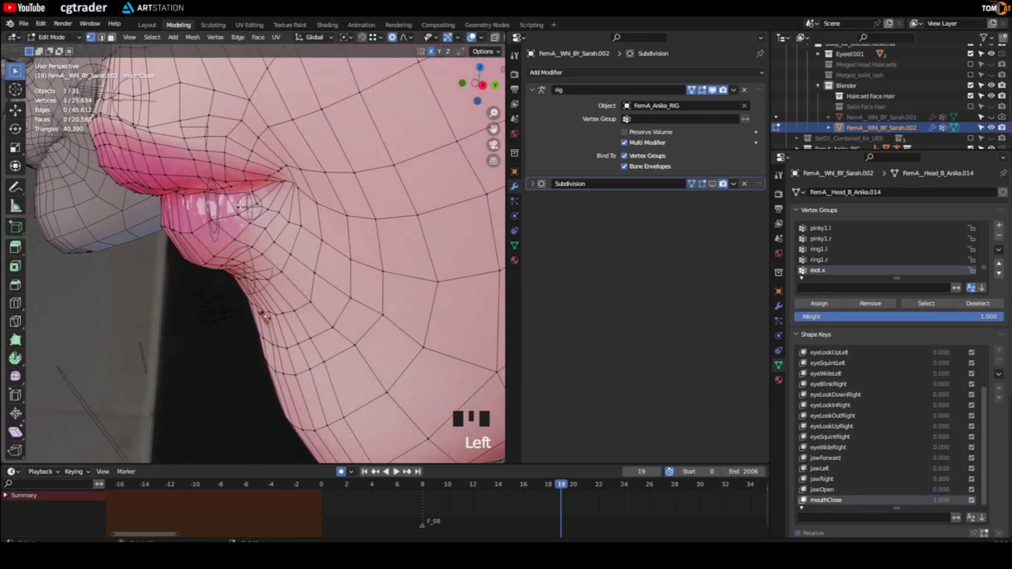
middle_click_drag(388, 32, 270, 32)
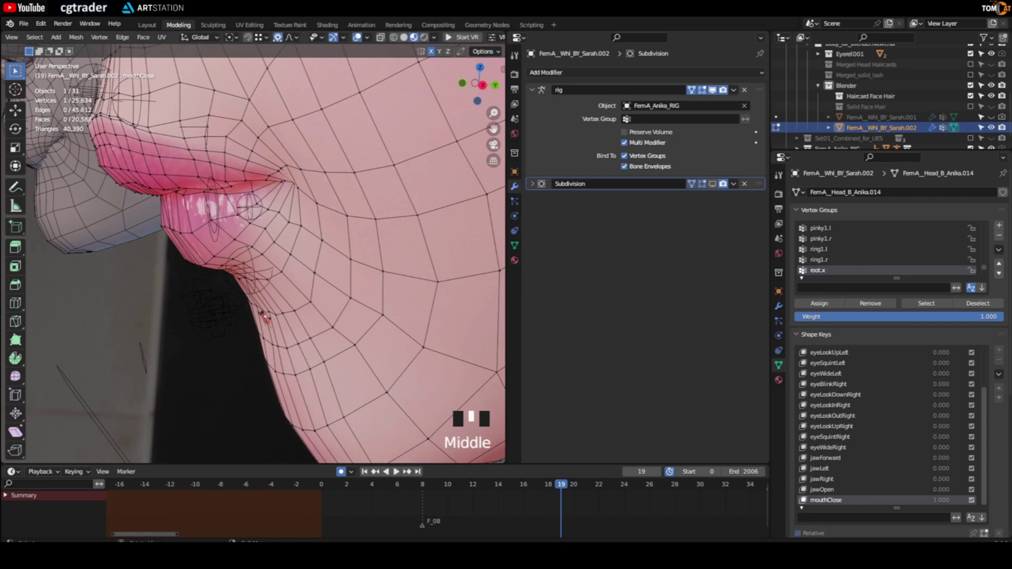
left_click(404, 38)
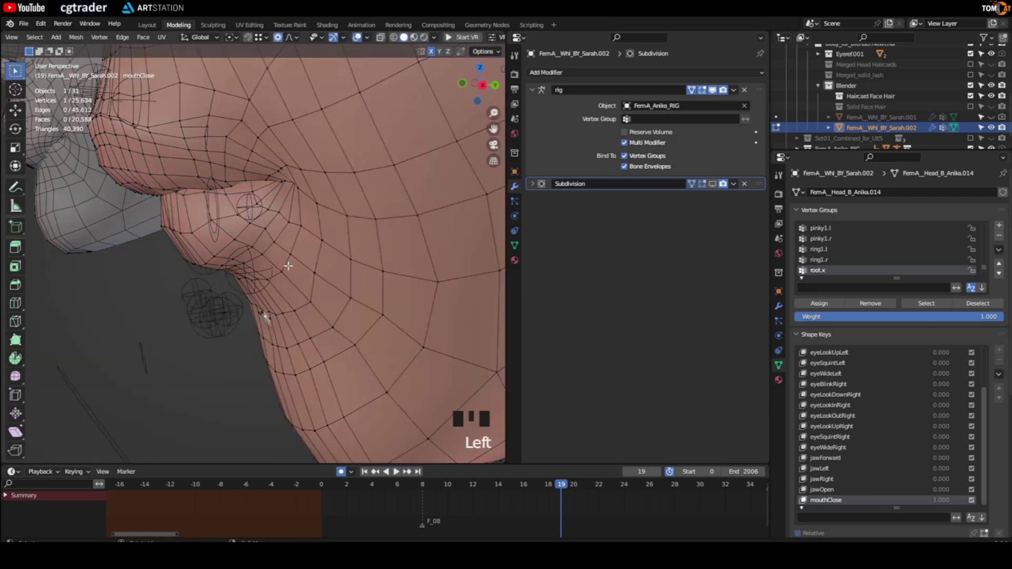
Inspect the teeth and gum mesh behind the chin with X-ray, both with and without overlays, and restore the normal view
middle_click_drag(268, 276, 241, 304)
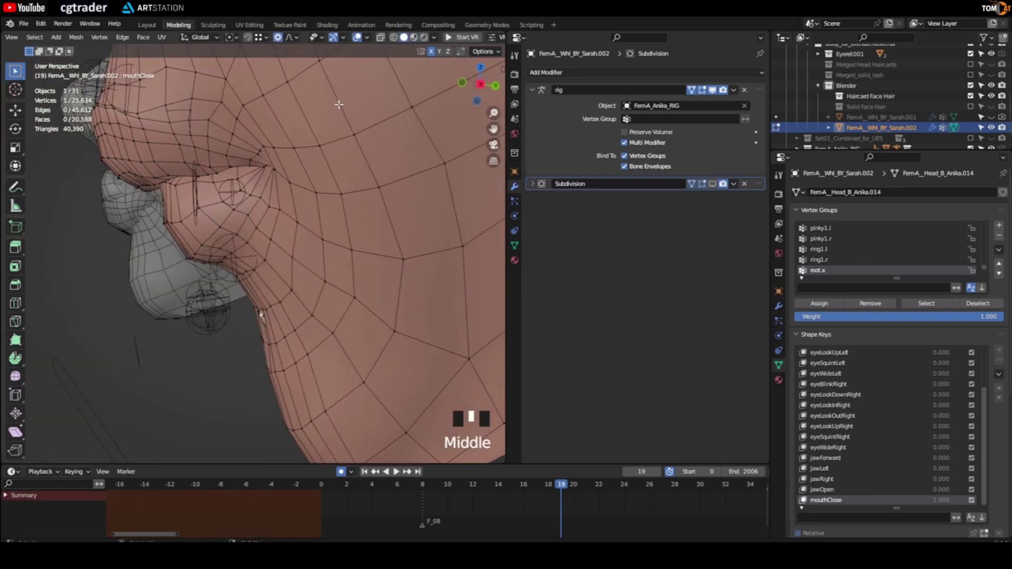
left_click(381, 38)
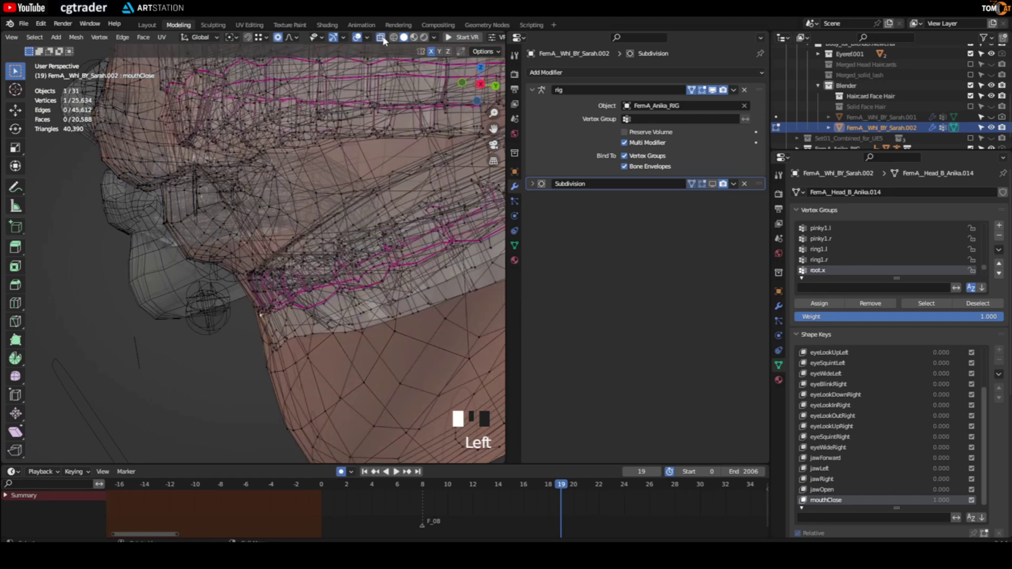
middle_click_drag(223, 327, 269, 321)
scroll(198, 323, "down", 3)
scroll(213, 310, "up", 2)
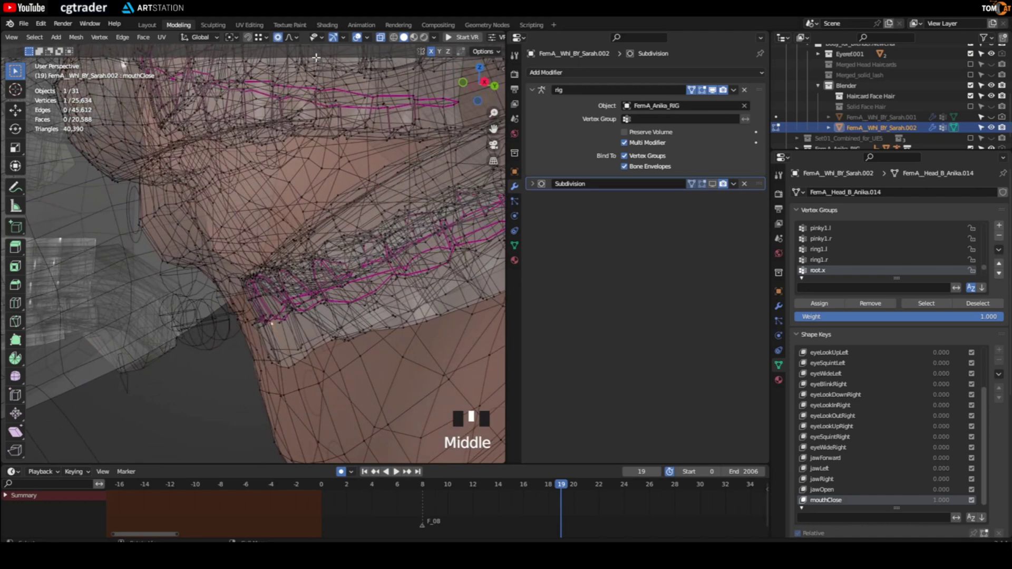
left_click(360, 39)
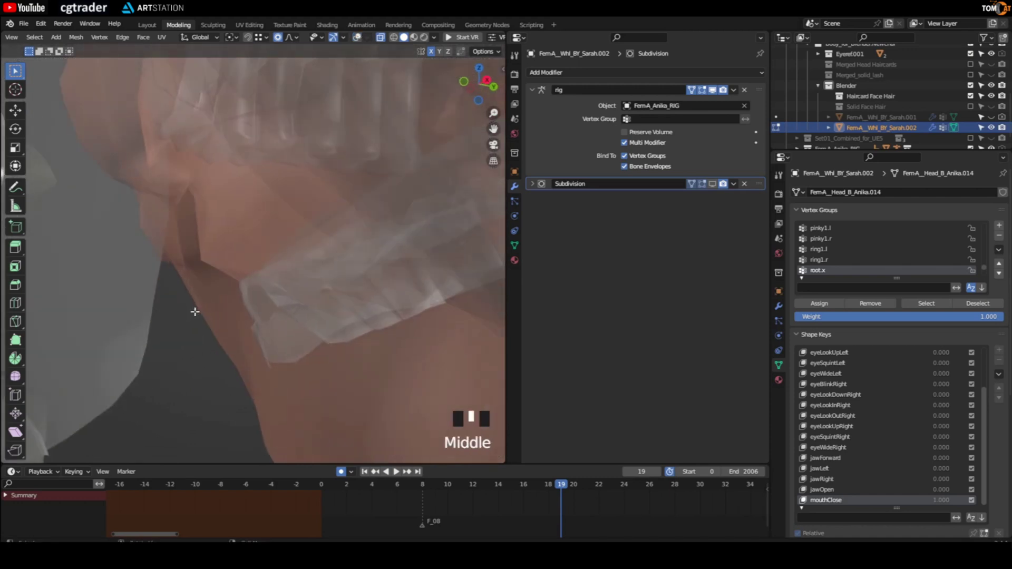
key("alt+z")
left_click(357, 38)
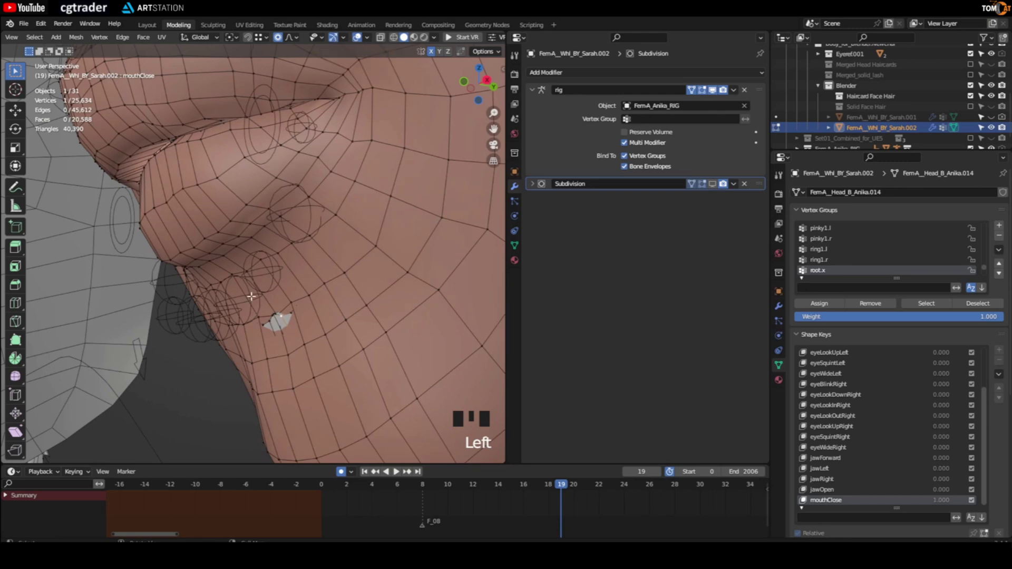
Select four faces below the lower lip and move them about -0.0016 m in Y and -0.0013 m in Z with 0.022 m smooth proportional editing
middle_click_drag(269, 312, 278, 318)
left_click(263, 283)
left_click(286, 272, "shift")
left_click(287, 315, "shift")
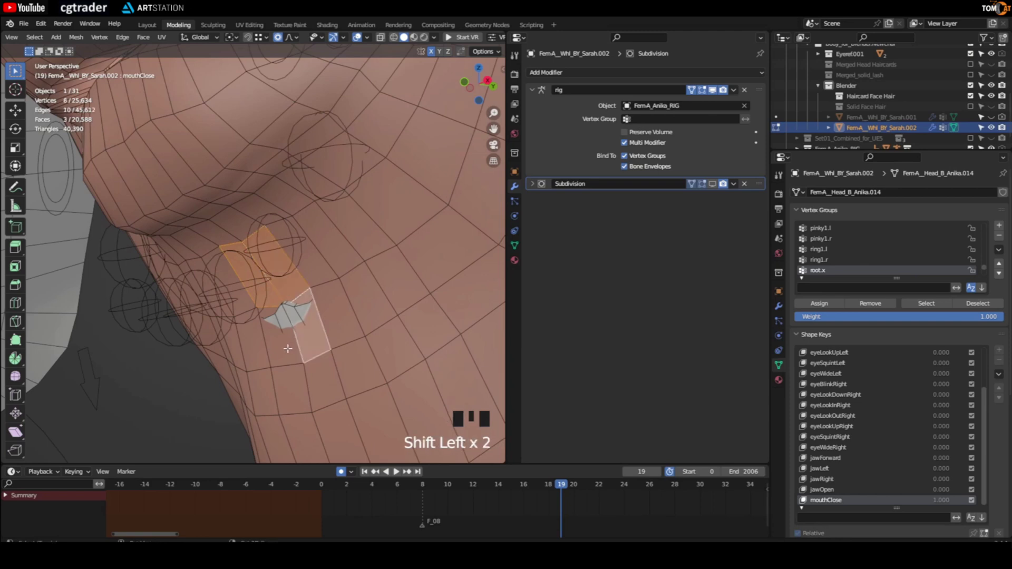
scroll(288, 315, "down", 2)
middle_click_drag(288, 315, 254, 329)
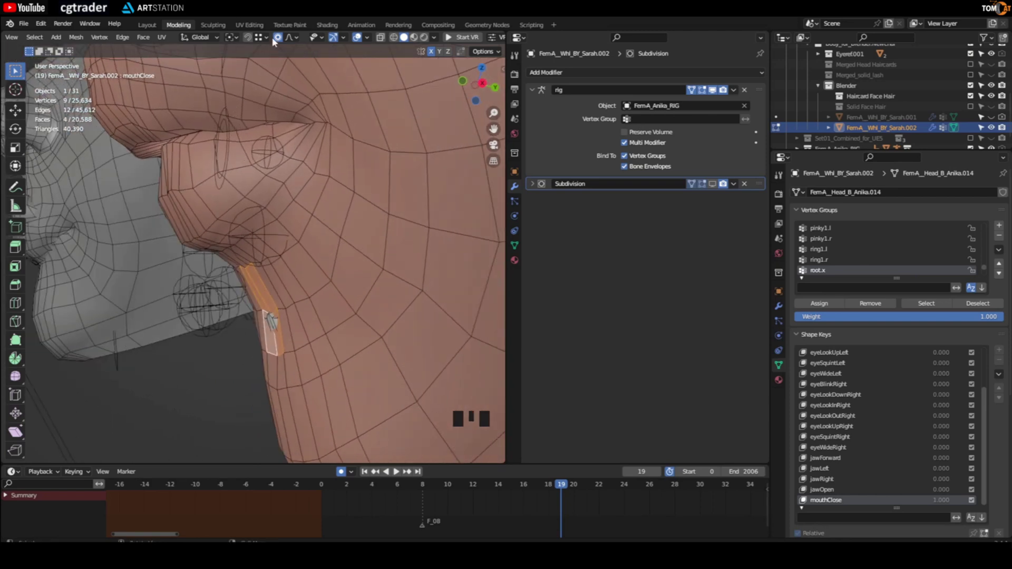
left_click(290, 37)
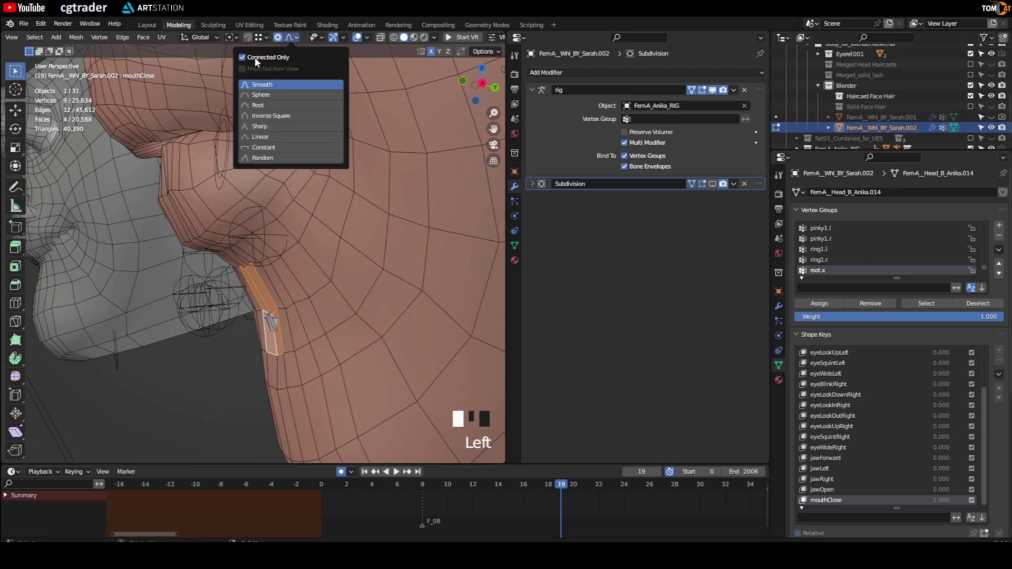
mouse_move(224, 289)
middle_mouse_down()
mouse_move(248, 311)
mouse_move(216, 306)
mouse_move(236, 302)
middle_mouse_up()
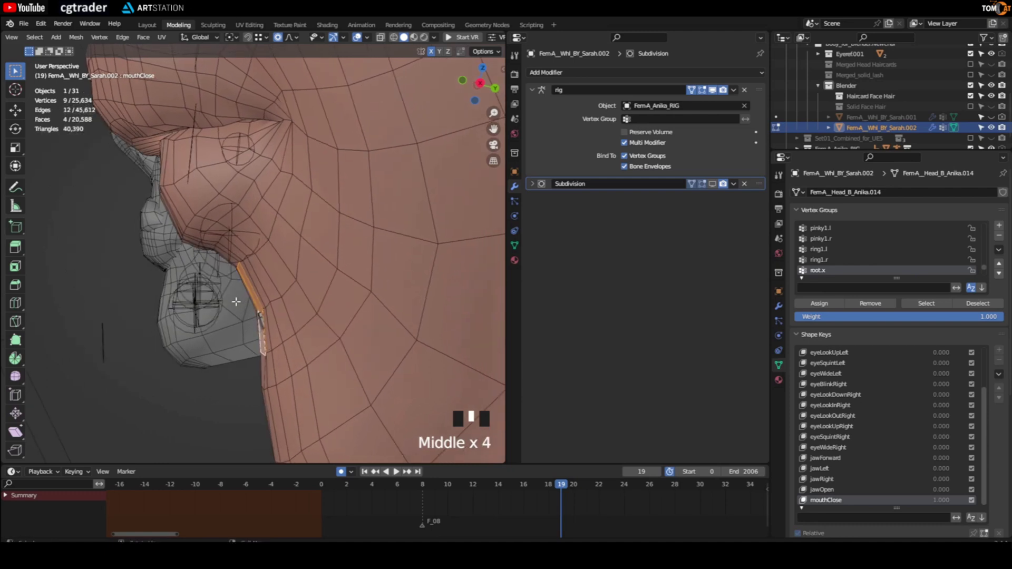
left_click(481, 84)
scroll(246, 300, "up", 2)
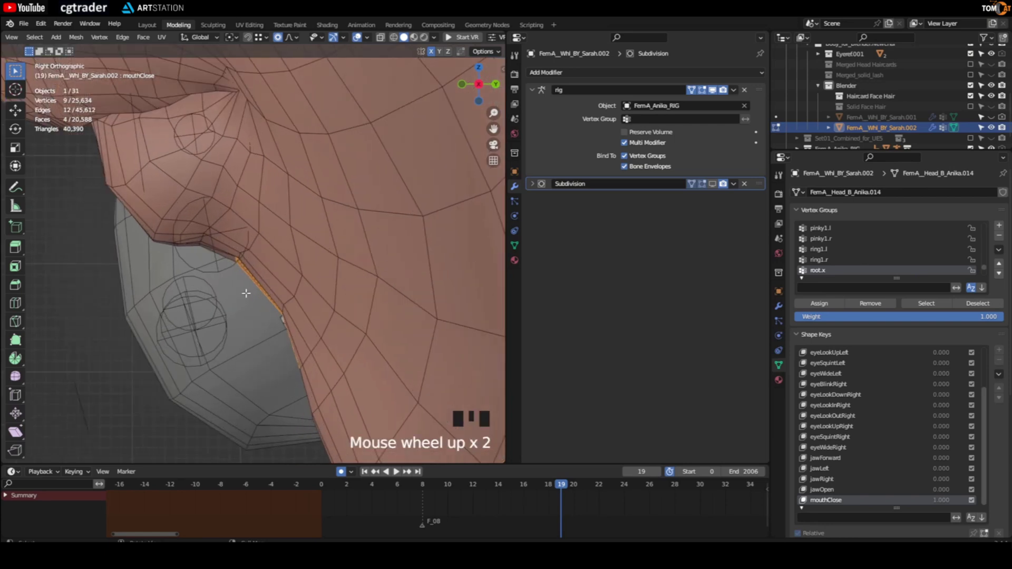
key("g")
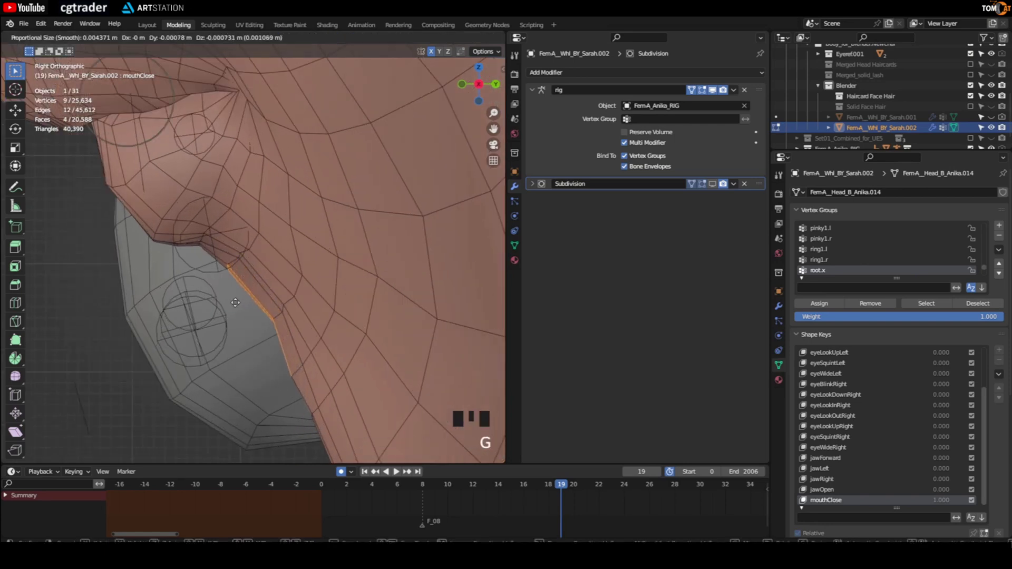
scroll(234, 304, "down", 14)
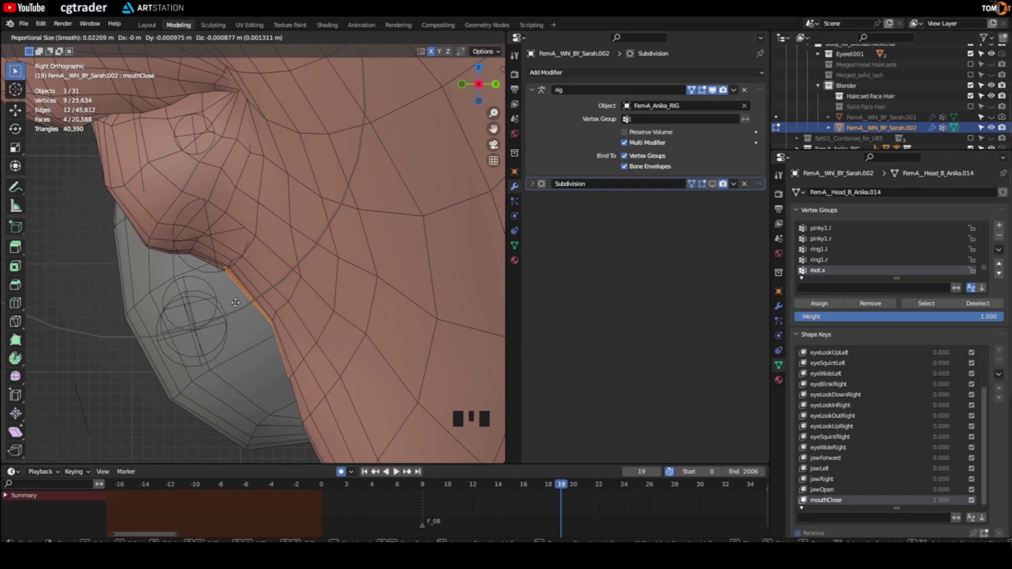
left_click(245, 292)
scroll(249, 288, "down", 6)
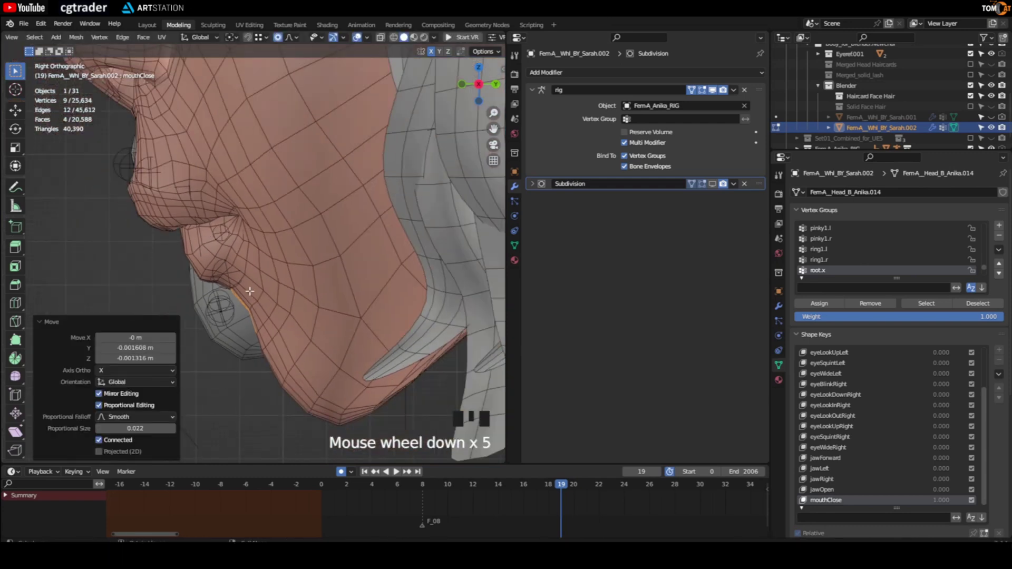
Return to Object Mode with overlays hidden and test the mouthClose shape key at 0.000 and back at 1.000
middle_click_drag(248, 287, 340, 231)
key("Insert")
scroll(341, 230, "down", 3)
key("Tab")
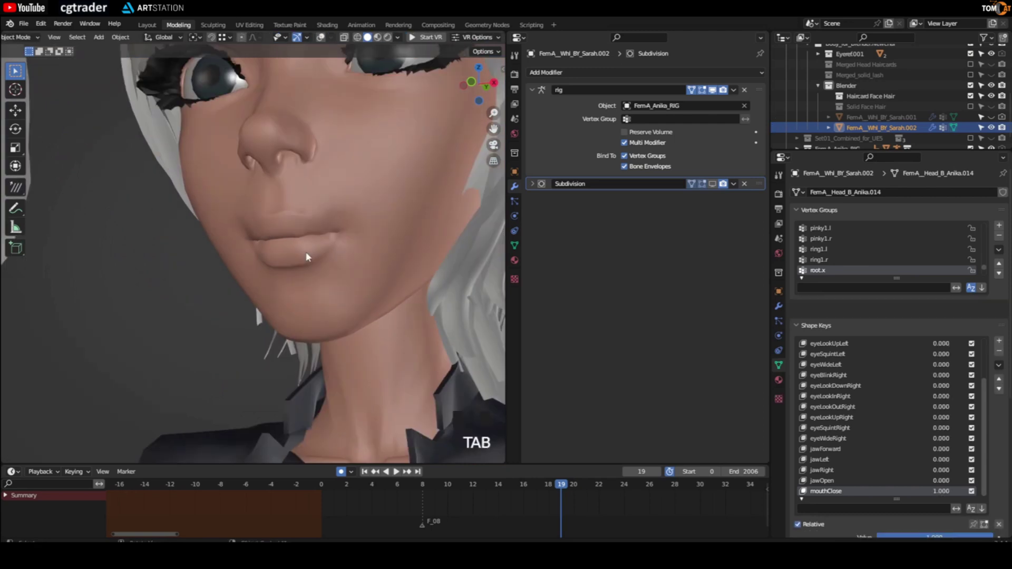
key("Insert")
key("Insert")
middle_click_drag(283, 246, 260, 306)
scroll(264, 293, "down", 2)
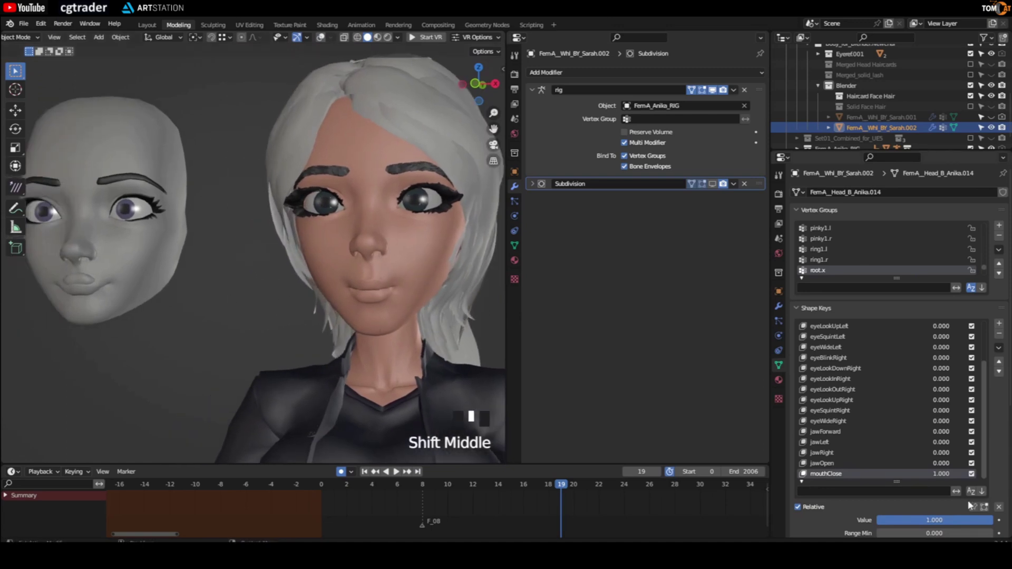
left_click_drag(939, 522, 823, 522)
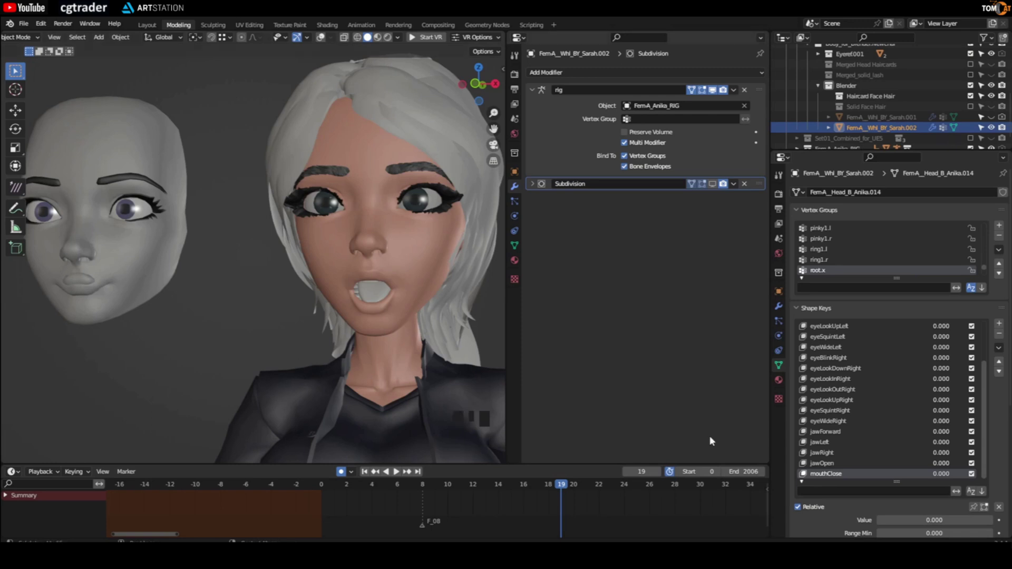
left_click_drag(891, 518, 991, 520)
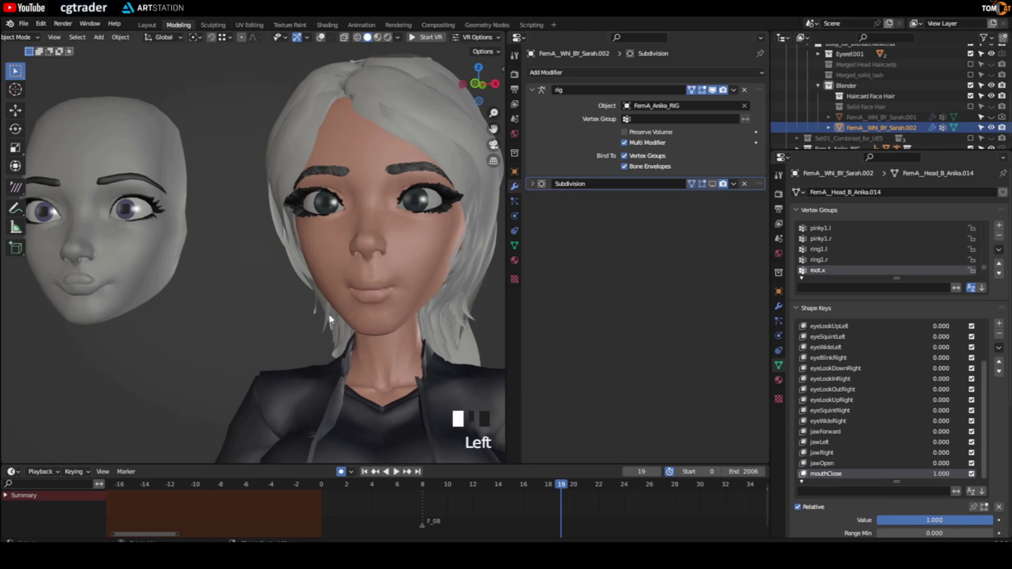
Compare the character's closed mouth with the example head and advance the timeline to frame 20
middle_click_drag(289, 279, 223, 308)
scroll(233, 274, "down", 2)
scroll(234, 276, "up", 1)
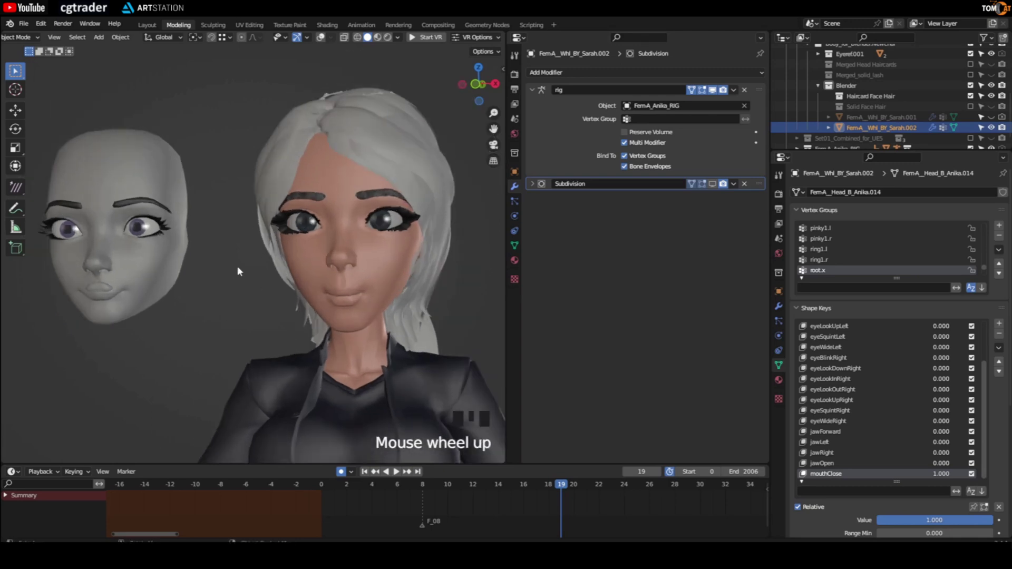
middle_click_drag(237, 266, 244, 285, "shift")
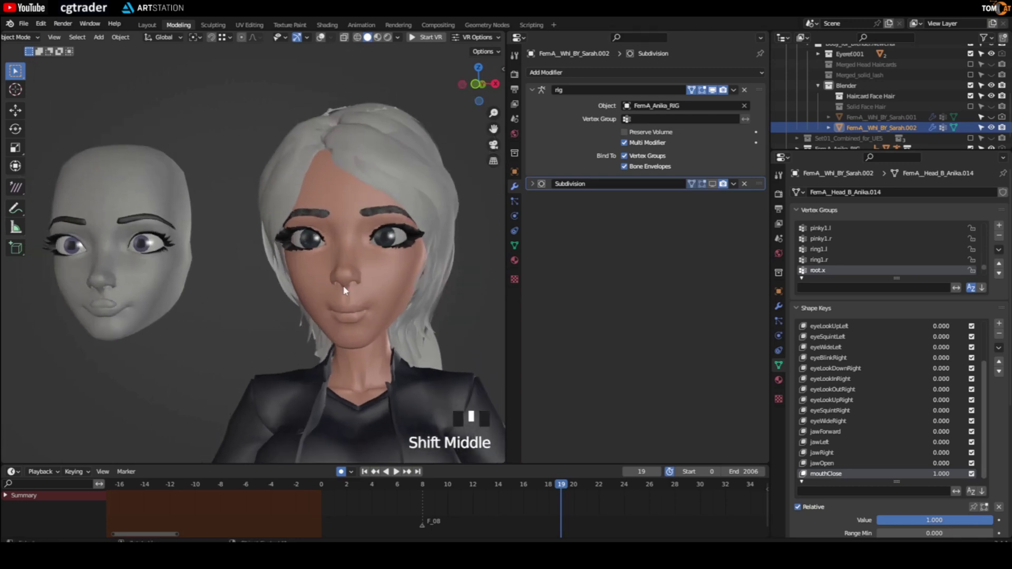
middle_click_drag(360, 310, 274, 338)
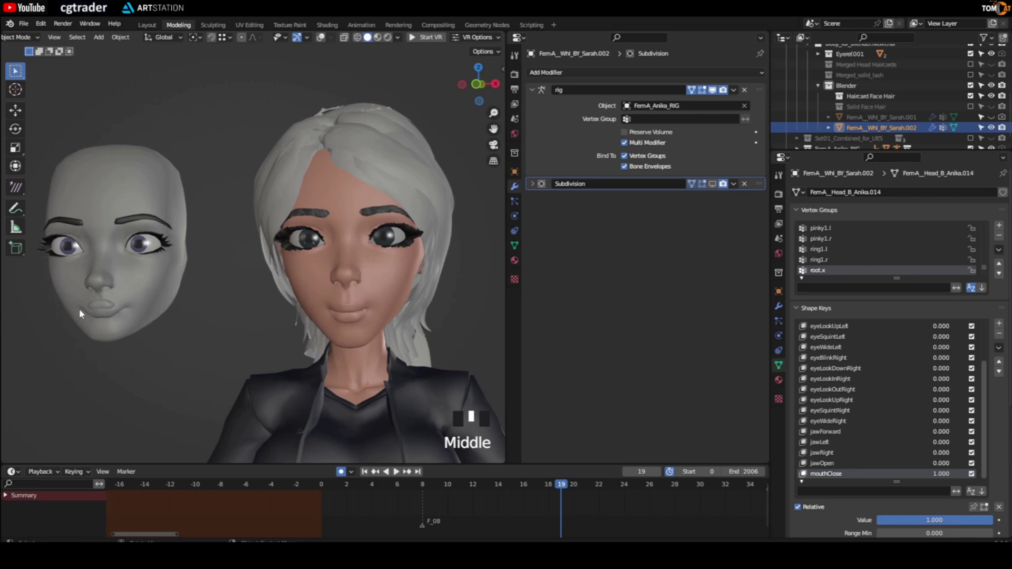
key("Right")
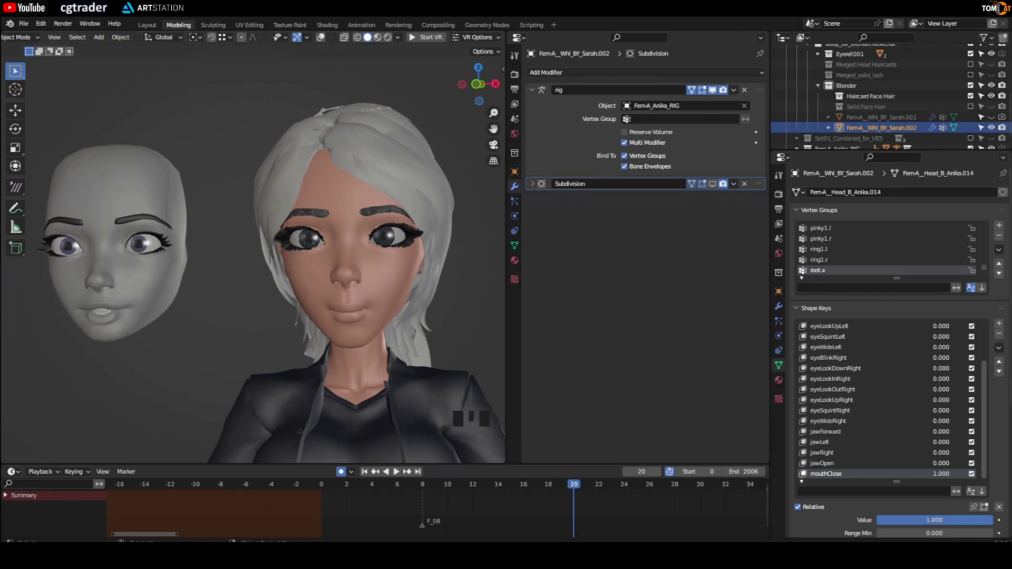
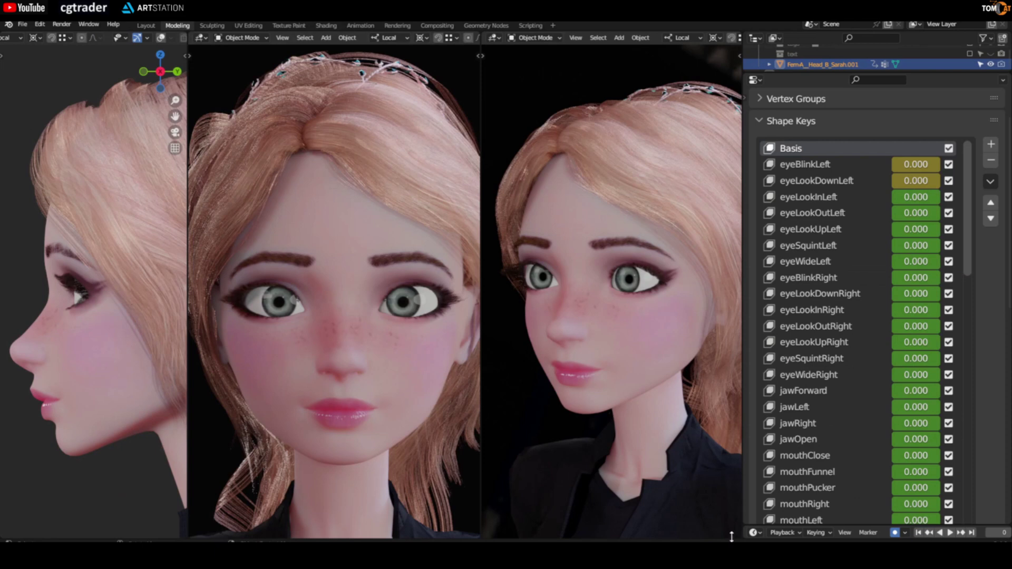
Review the left-eye shape keys one frame at a time on frames 1 to 7, from eyeBlinkLeft to eyeWideLeft
key("Right")
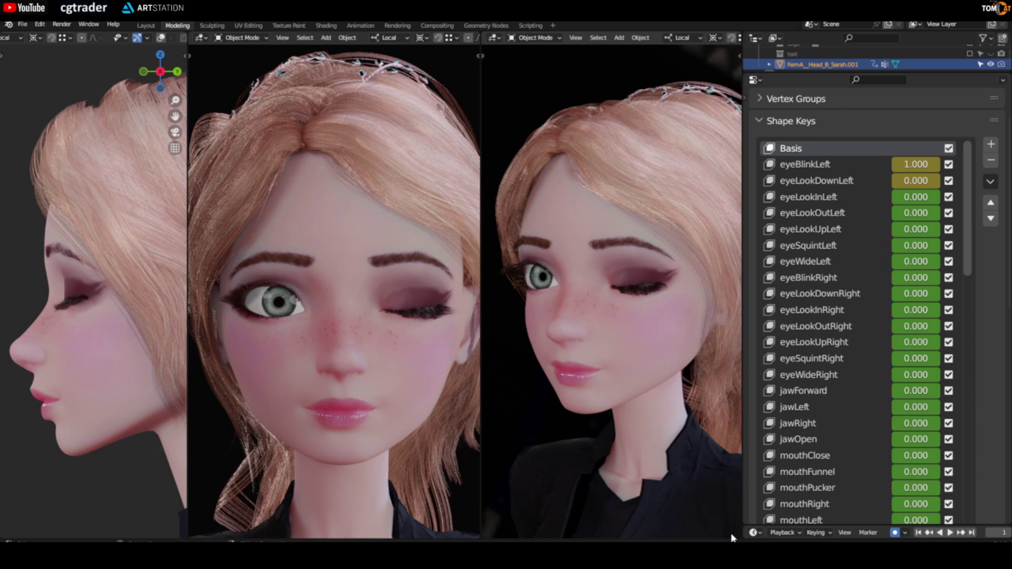
key("Right")
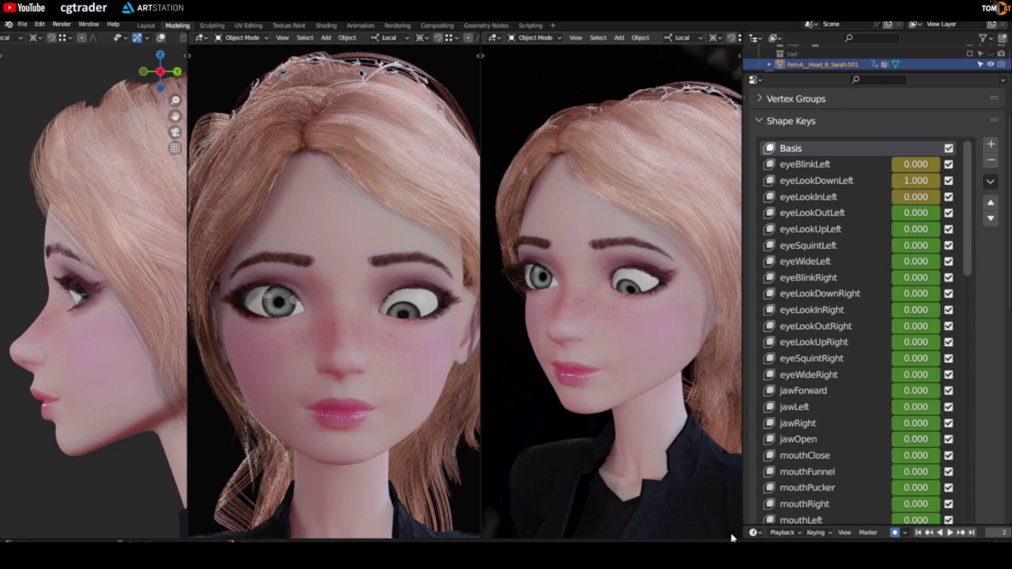
key("Right")
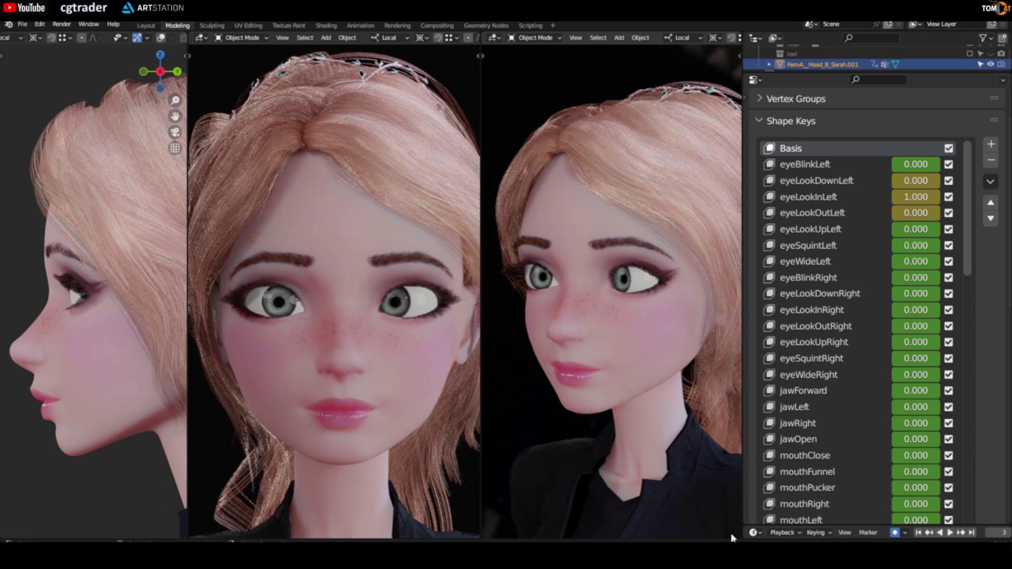
key("Right")
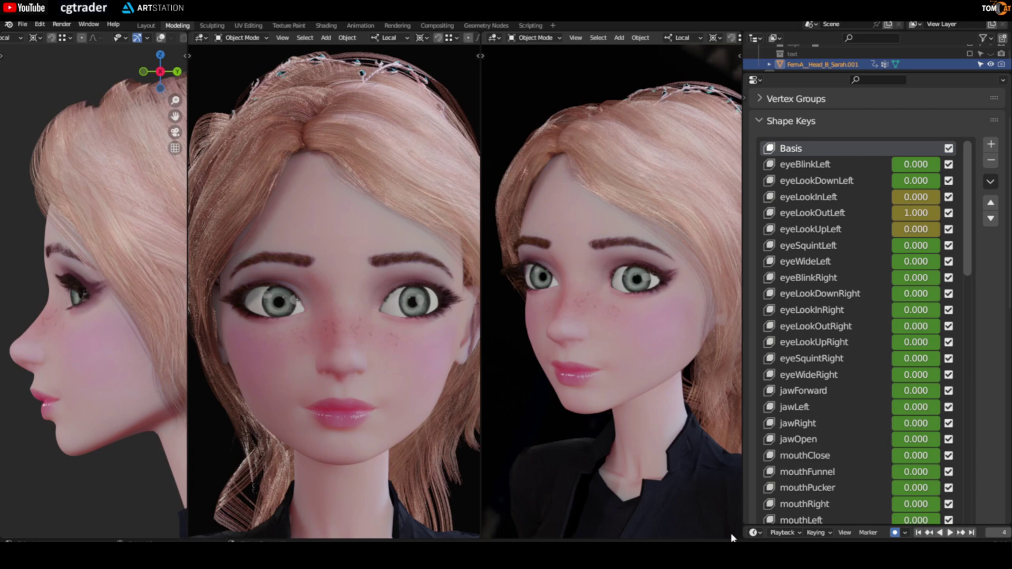
key("Right")
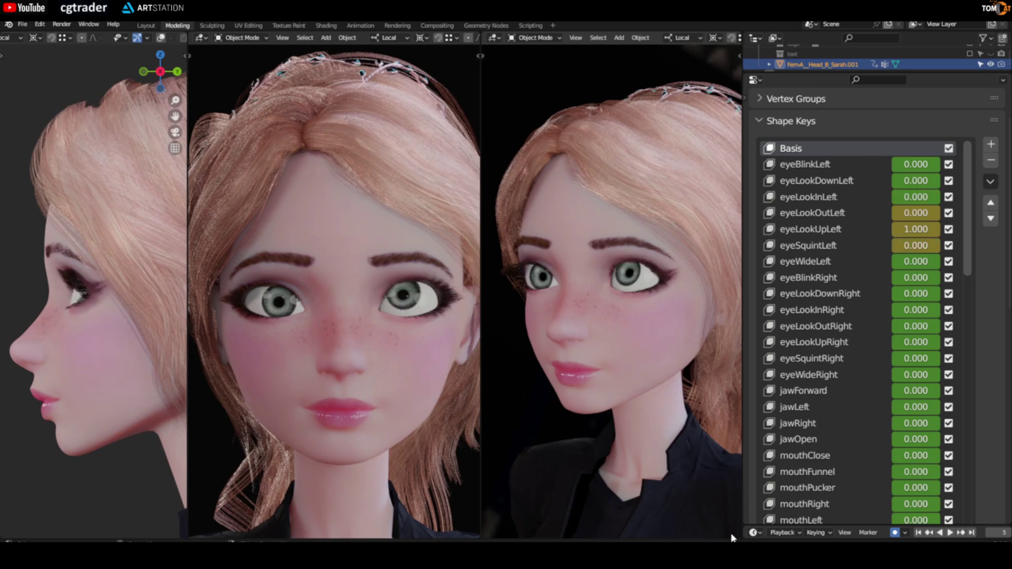
key("Right")
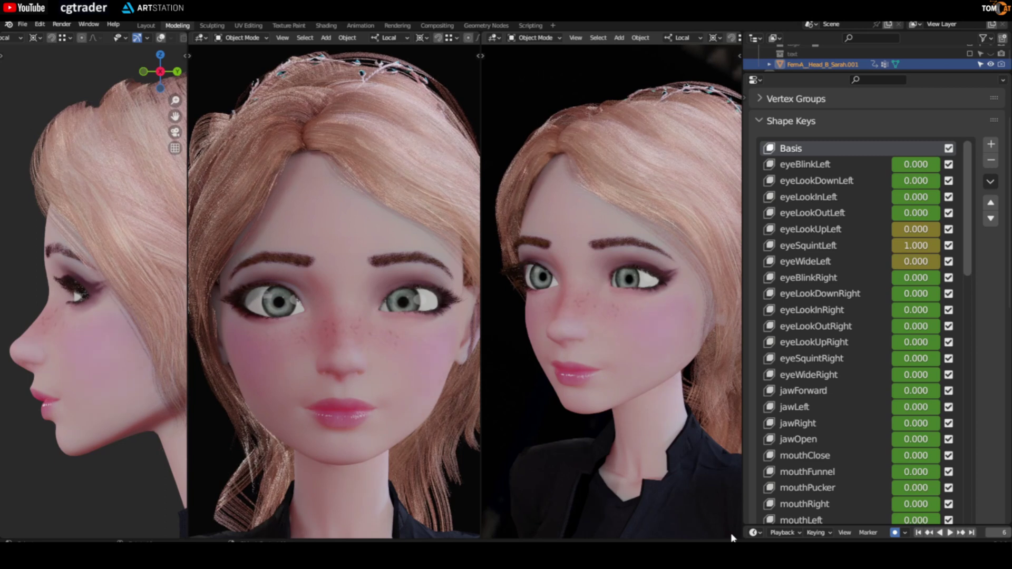
key("Right")
Review the right-eye shape keys one frame at a time on frames 8 to 14, from eyeBlinkRight to eyeWideRight
key("Right")
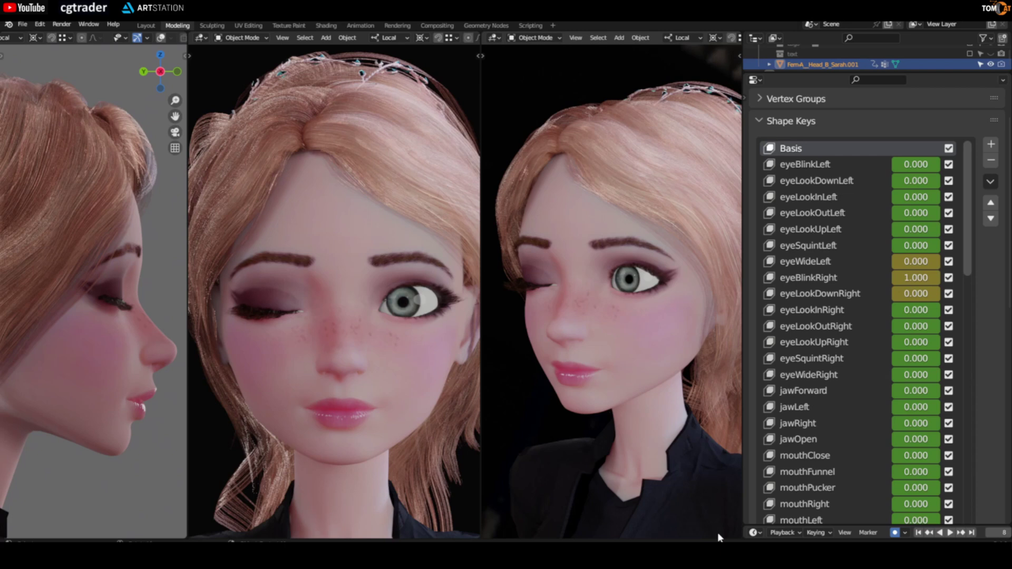
key("Right")
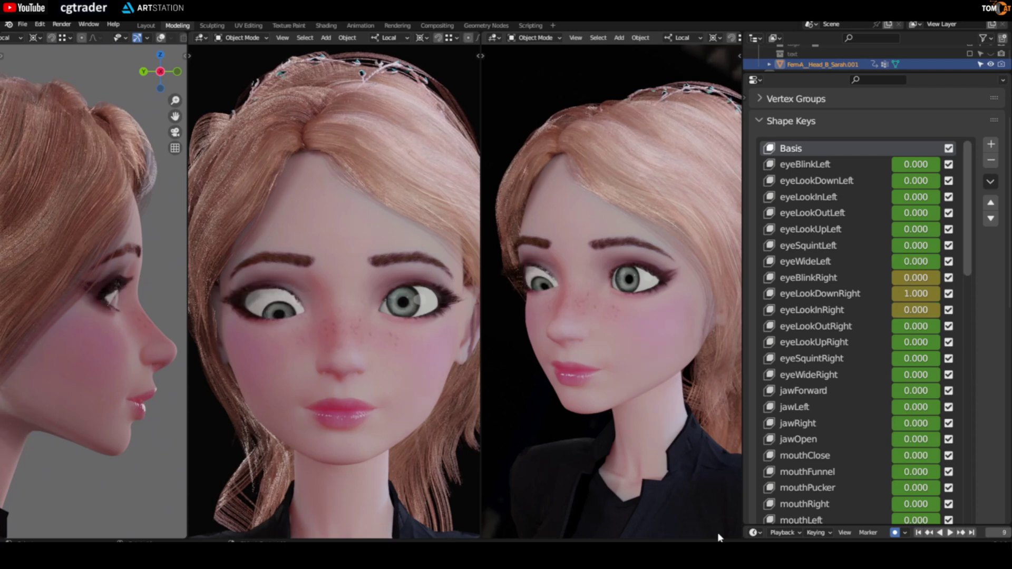
key("Right")
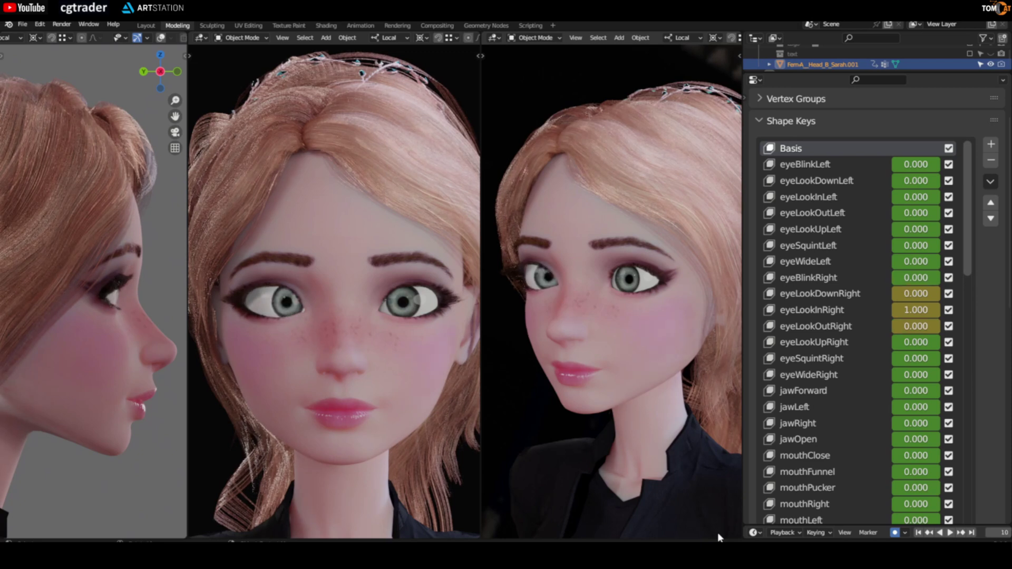
key("Right")
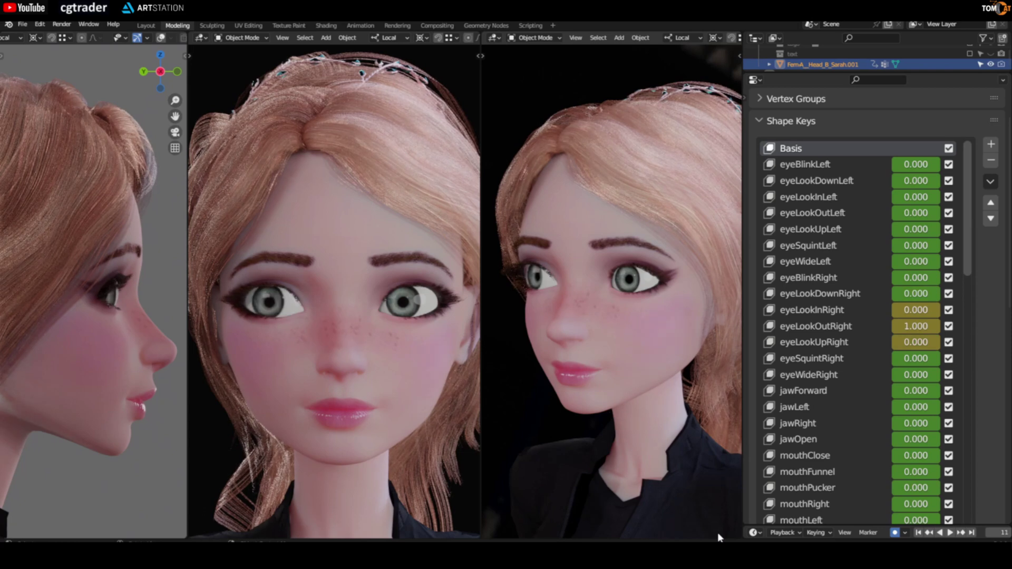
key("Right")
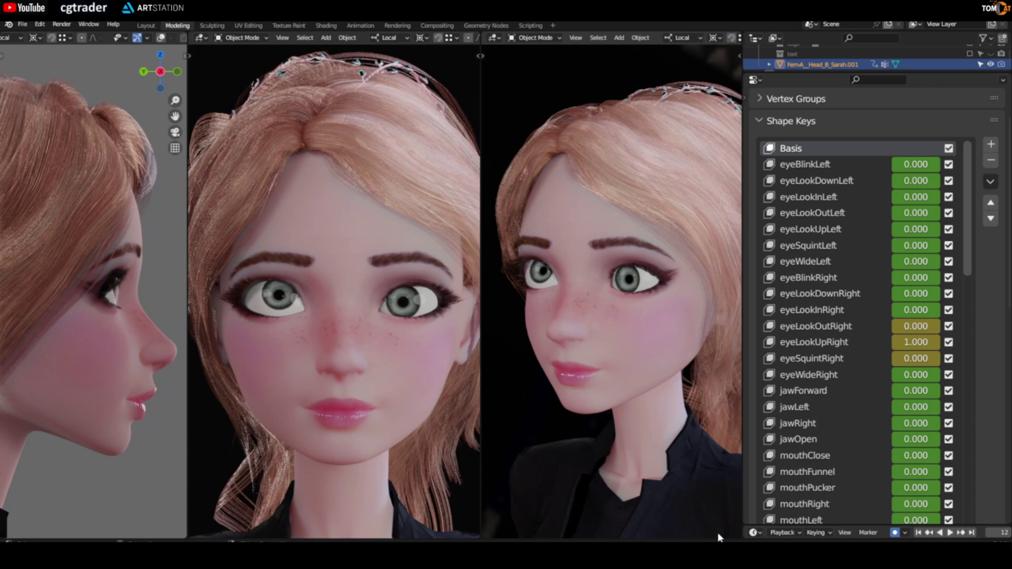
key("Right")
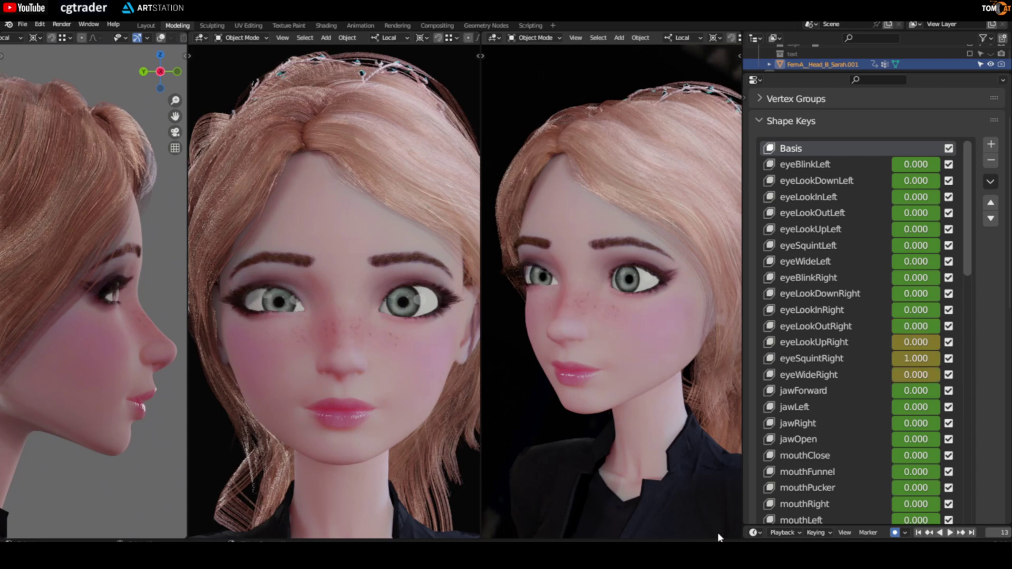
key("Right")
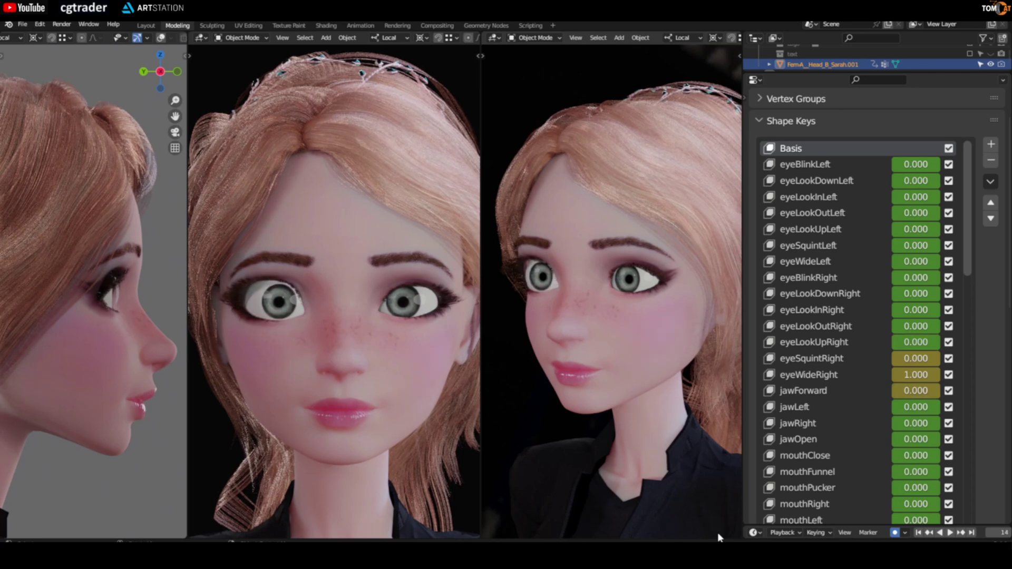
Review the jaw shape keys and mouthClose on frames 15 to 19, testing the jawOpen value together with mouthClose on frame 19
key("Right")
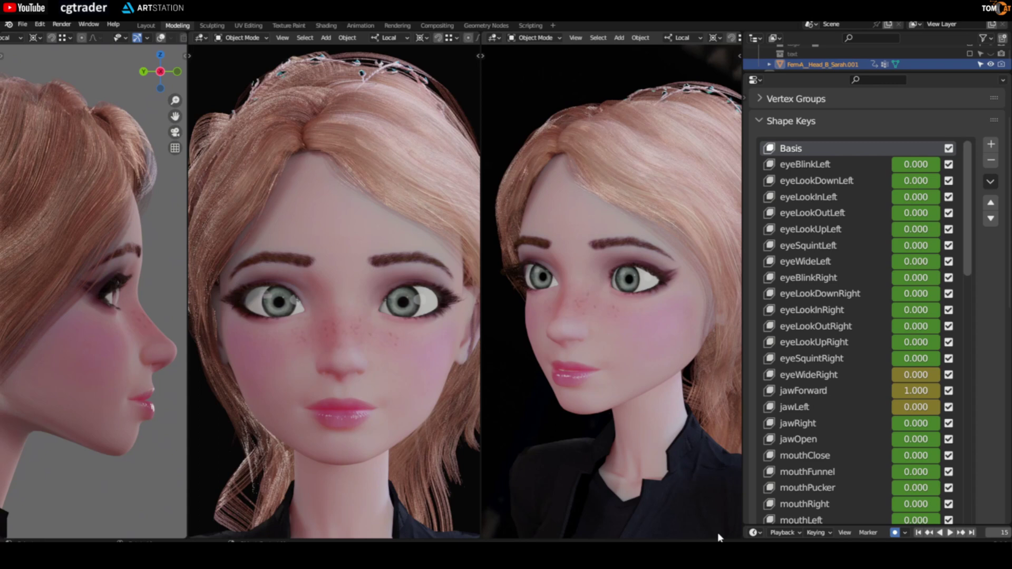
key("Right")
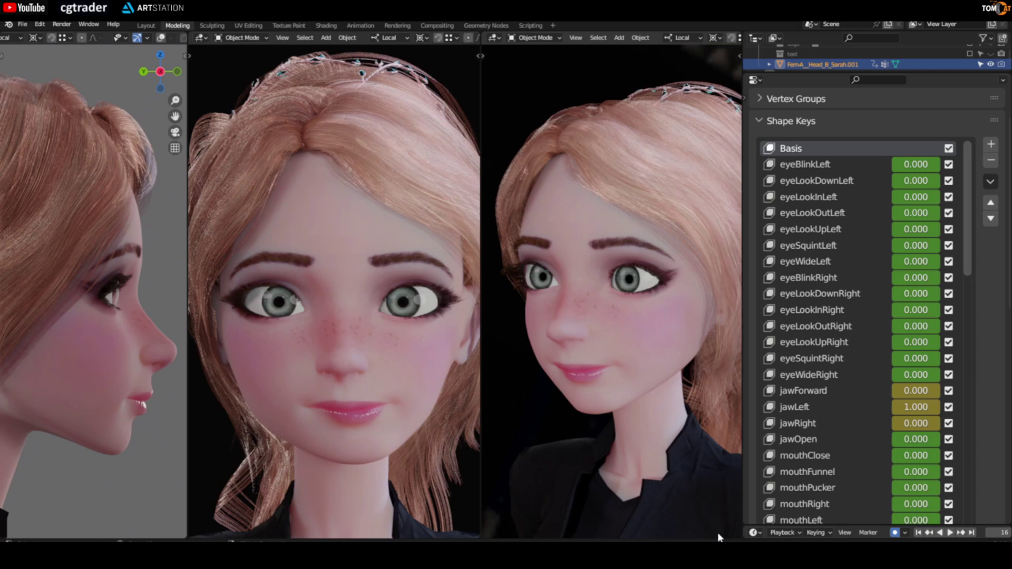
key("Right")
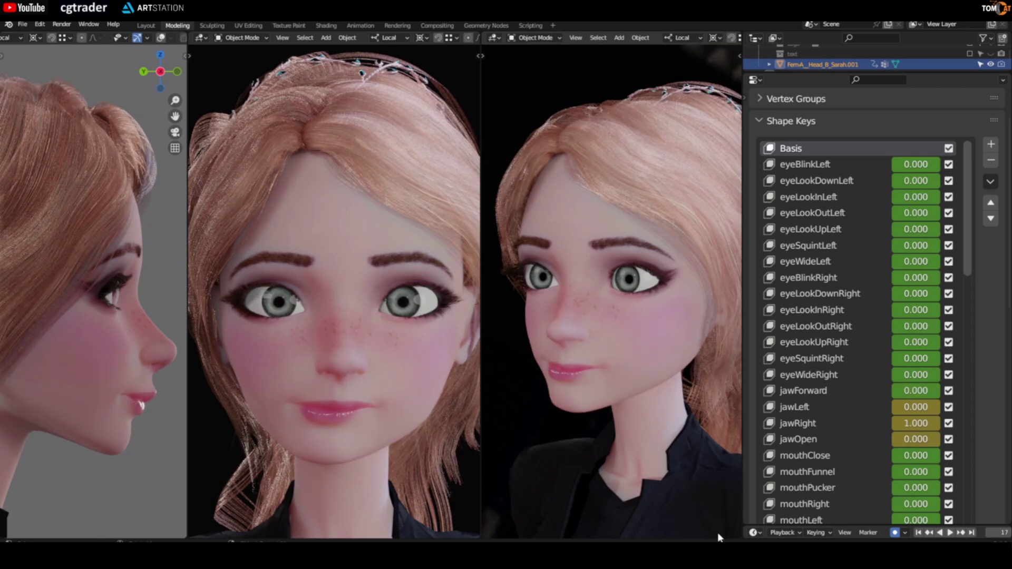
key("Right")
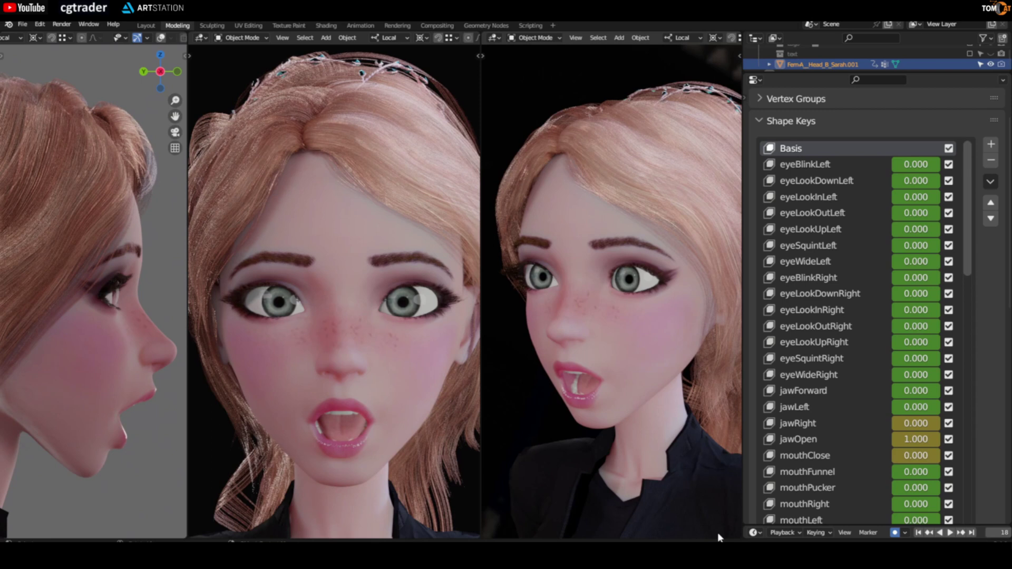
key("Right")
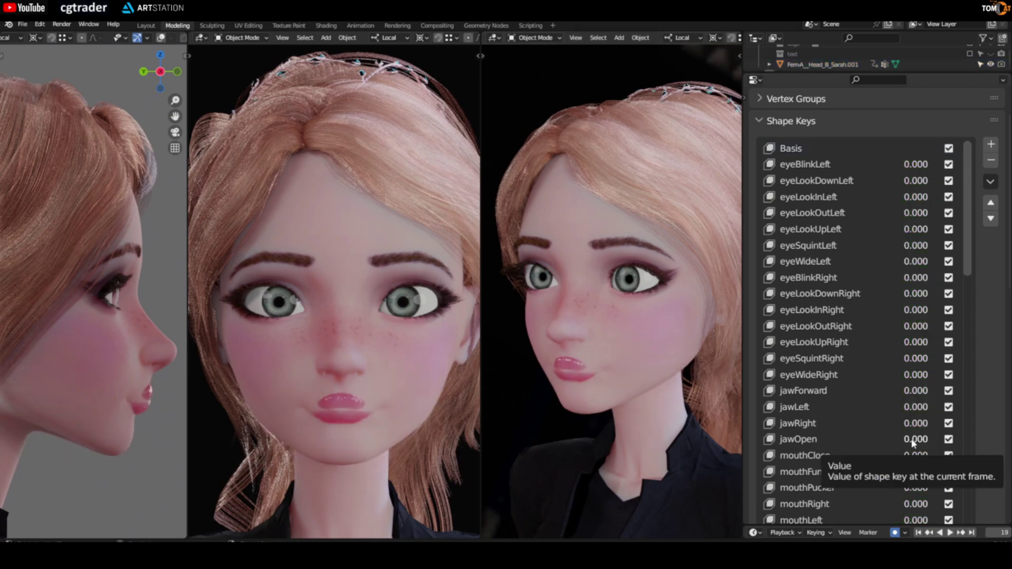
left_click_drag(916, 439, 949, 439)
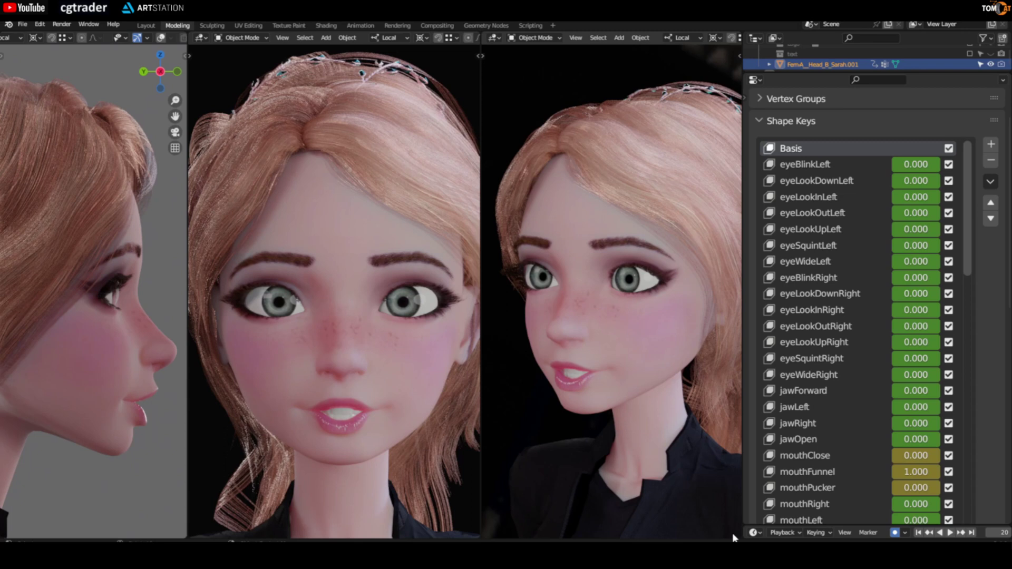
Review mouthFunnel, mouthPucker, mouthRight and mouthLeft frame by frame on frames 20 to 23
key("Right")
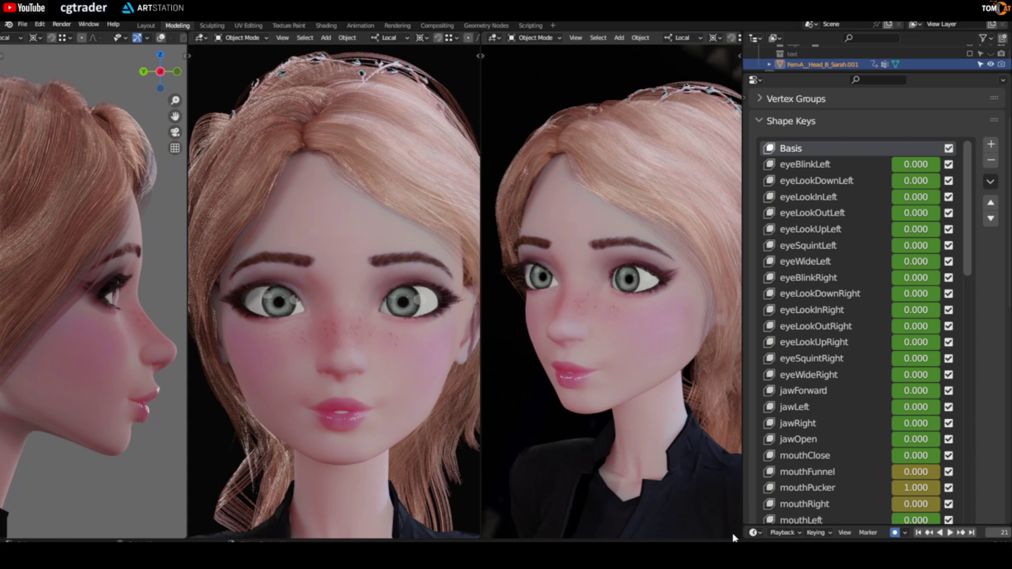
key("Right")
left_click_drag(965, 253, 956, 330)
key("Right")
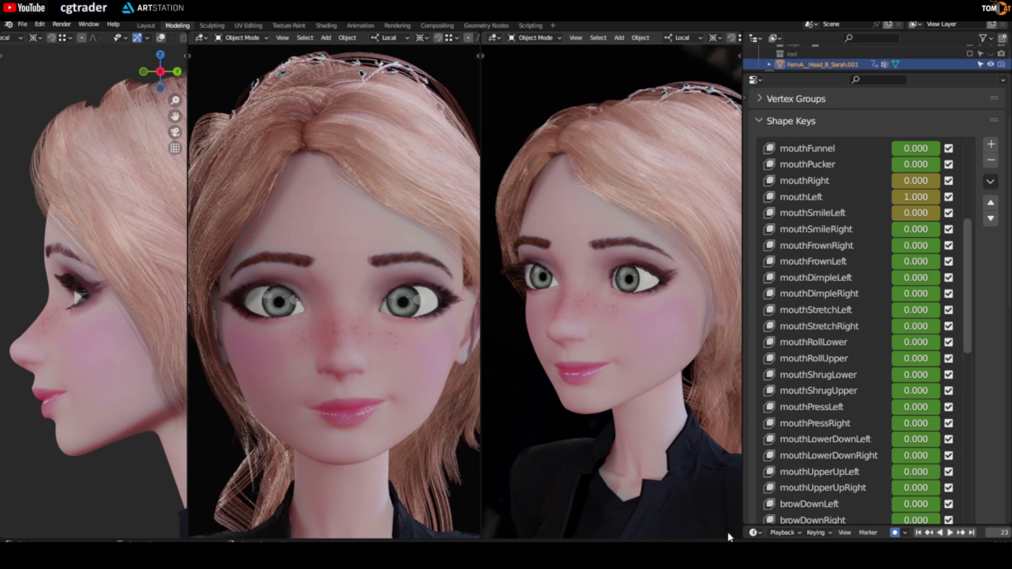
Review the smile, frown, dimple and stretch shape keys for both mouth sides on frames 24 to 31
key("Right")
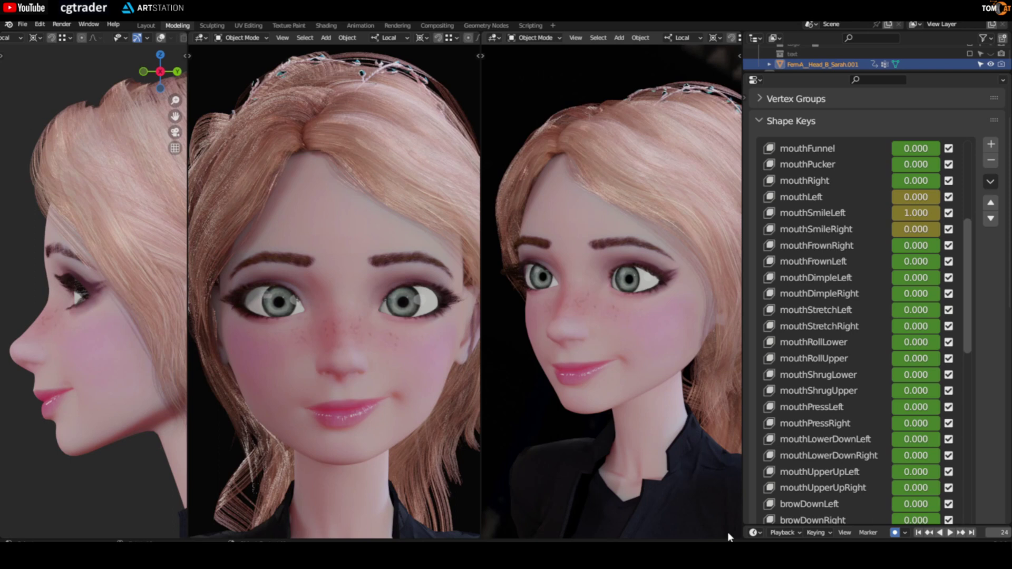
key("Right")
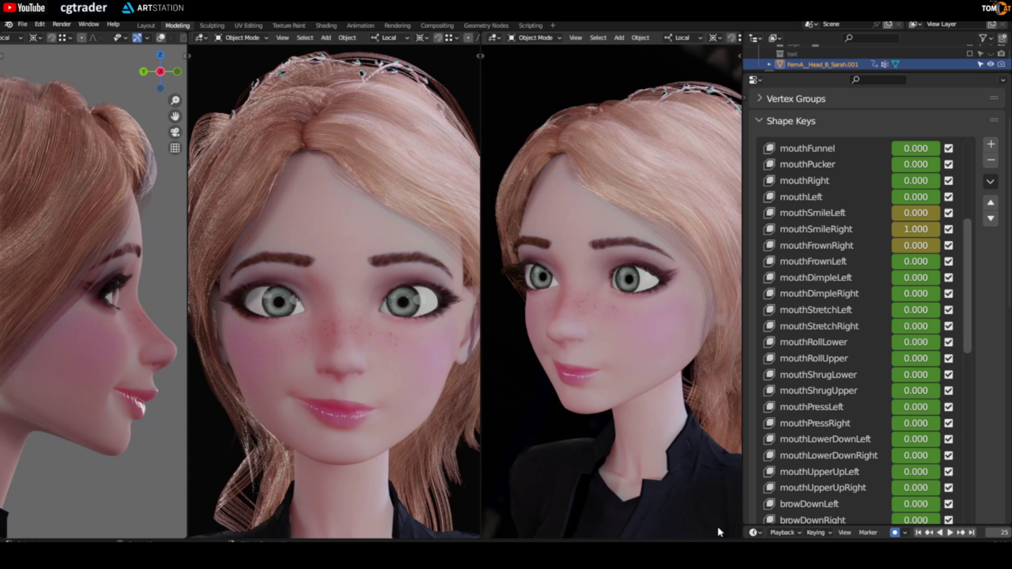
key("Right")
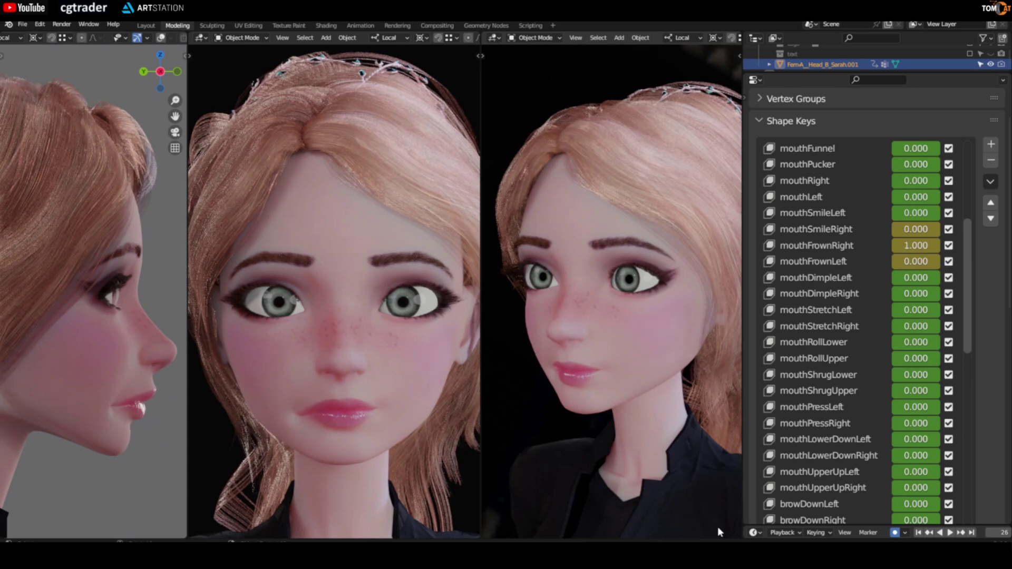
key("Right")
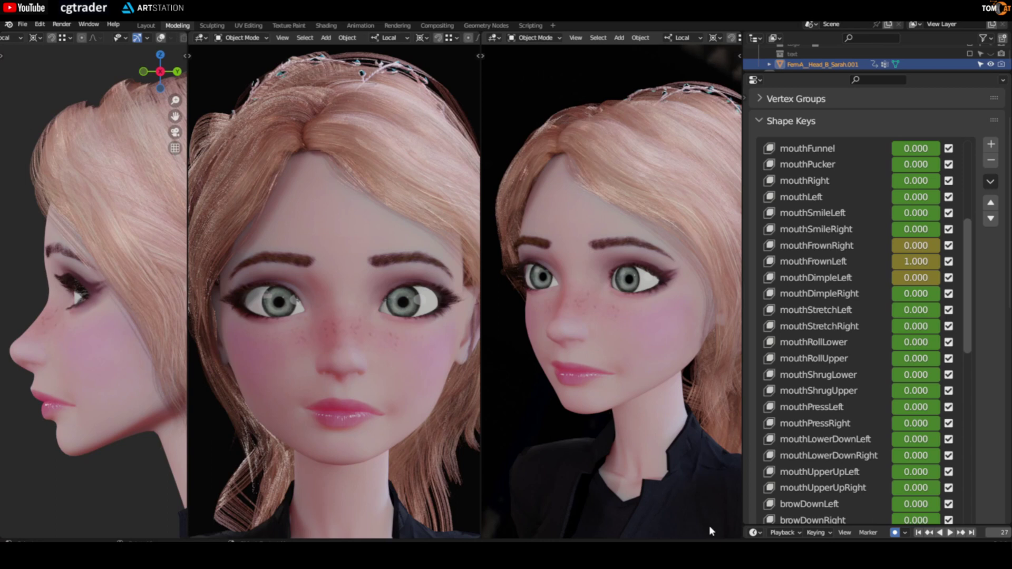
key("Right")
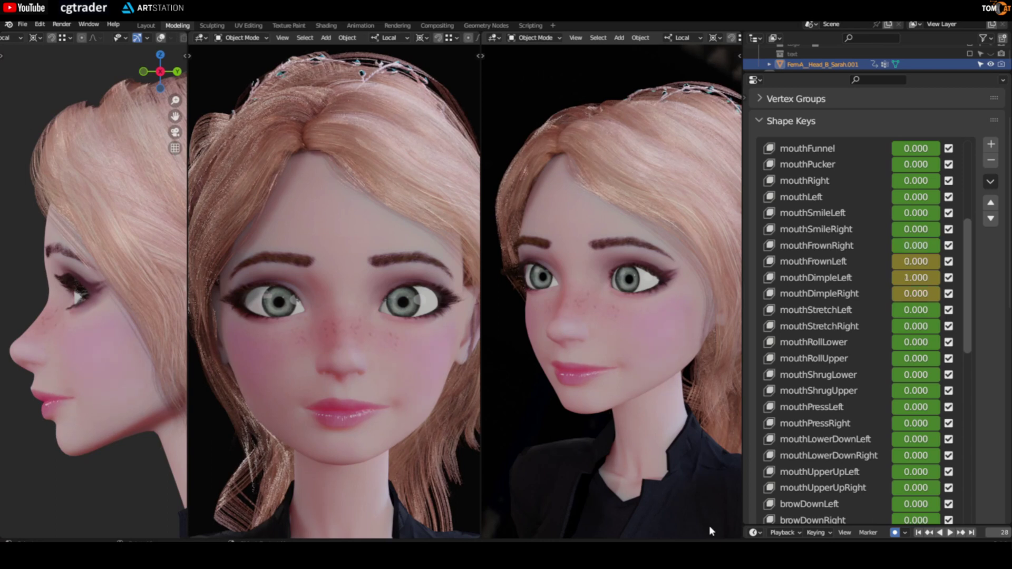
key("Right")
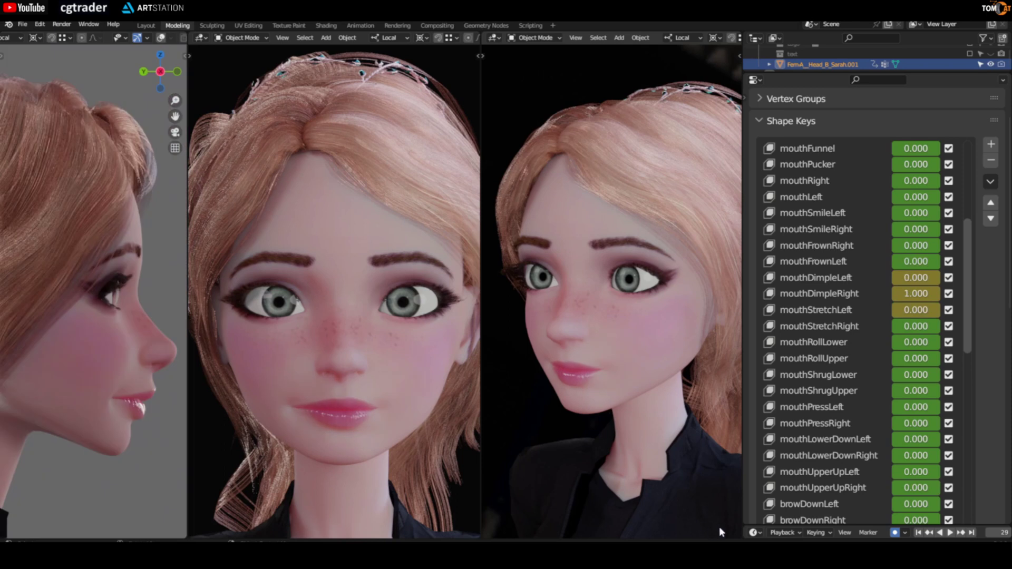
key("Right")
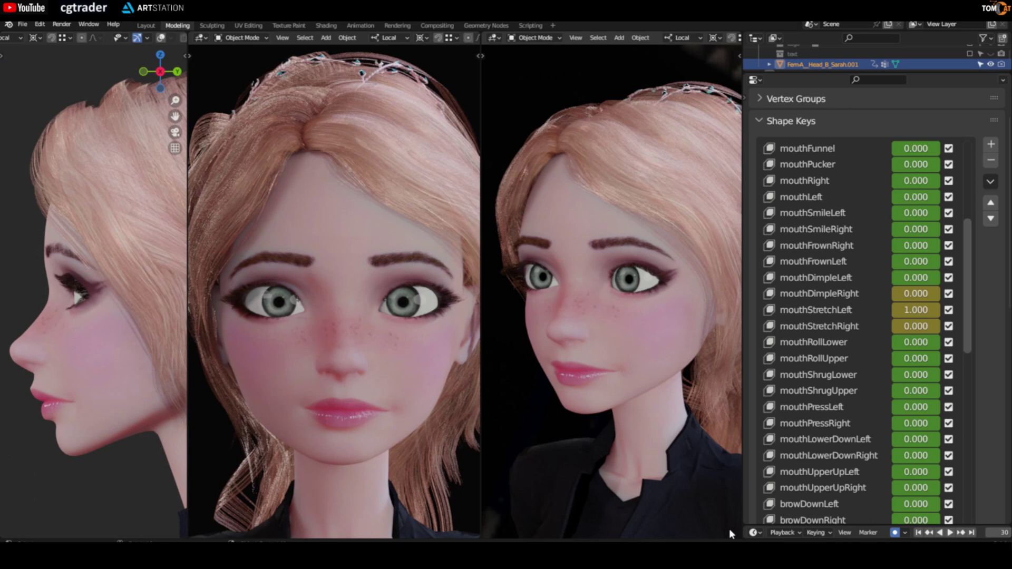
key("Right")
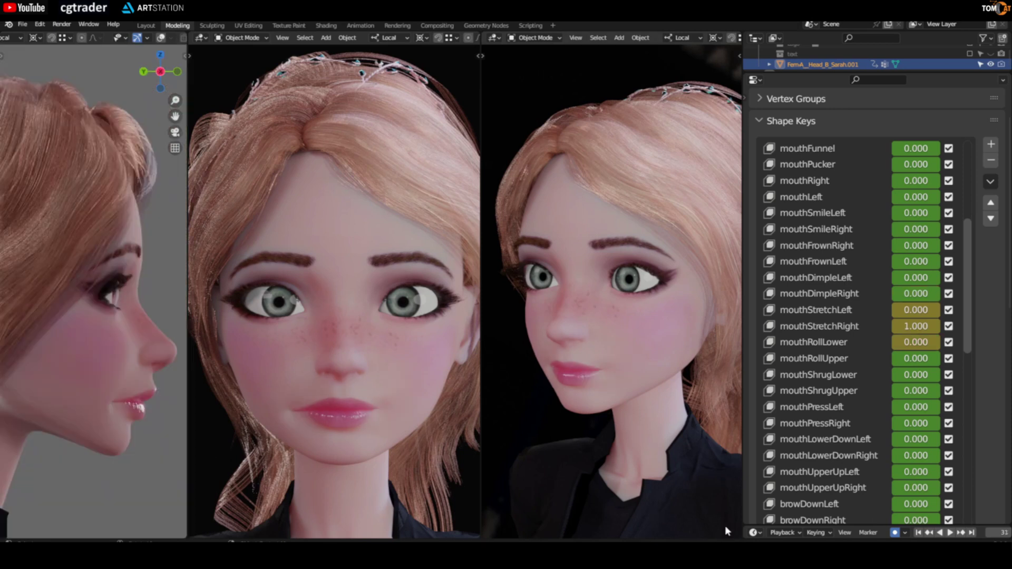
Review the mouth roll, shrug and press shape keys on frames 32 to 37, from mouthRollLower to mouthPressRight
key("Right")
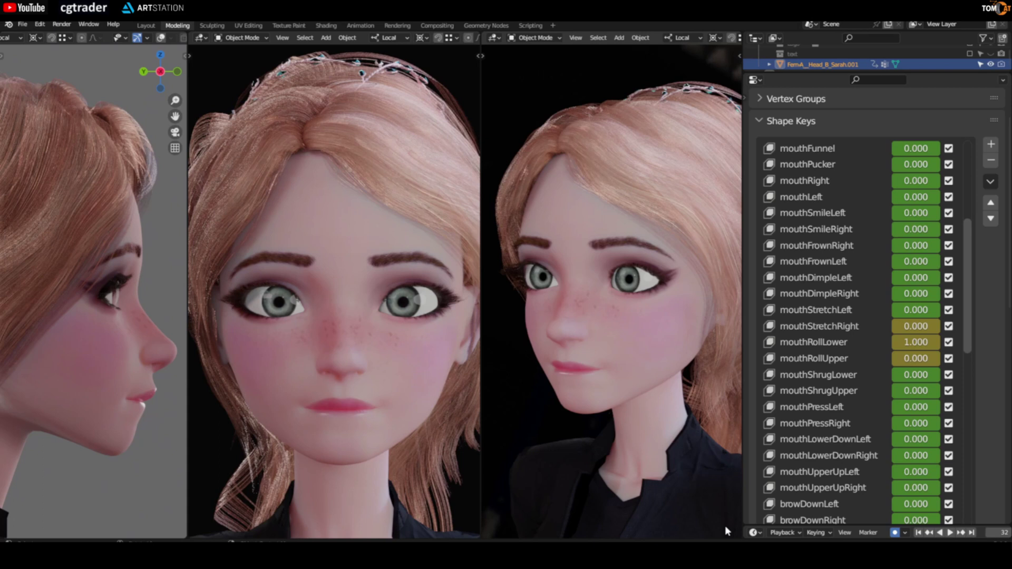
key("Right")
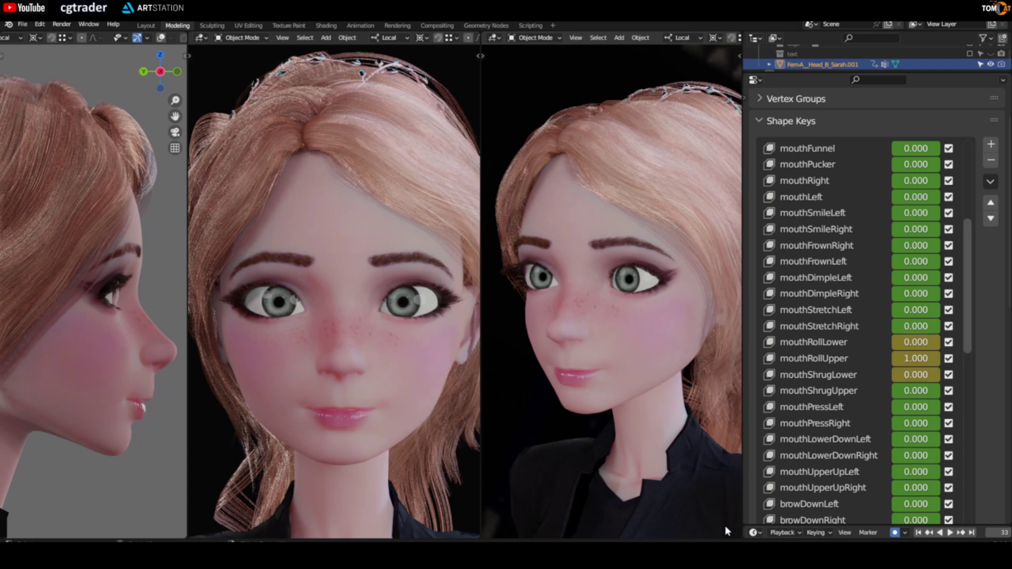
key("Right")
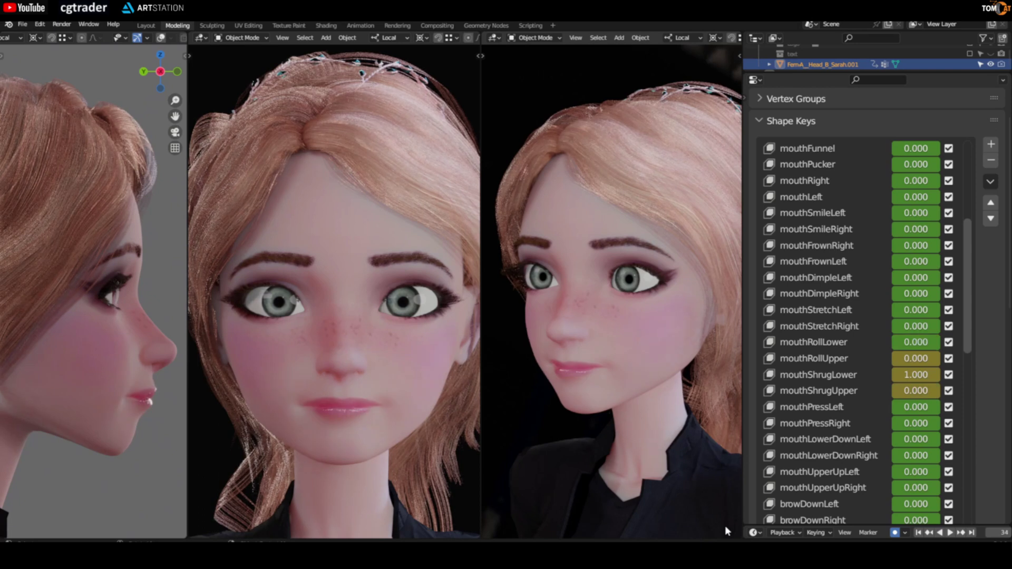
key("Right")
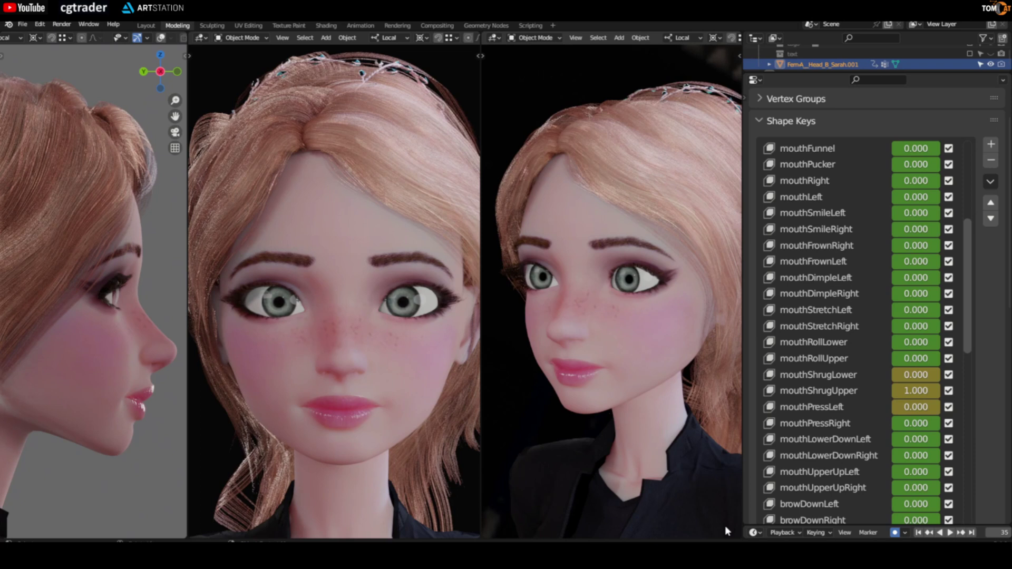
key("Right")
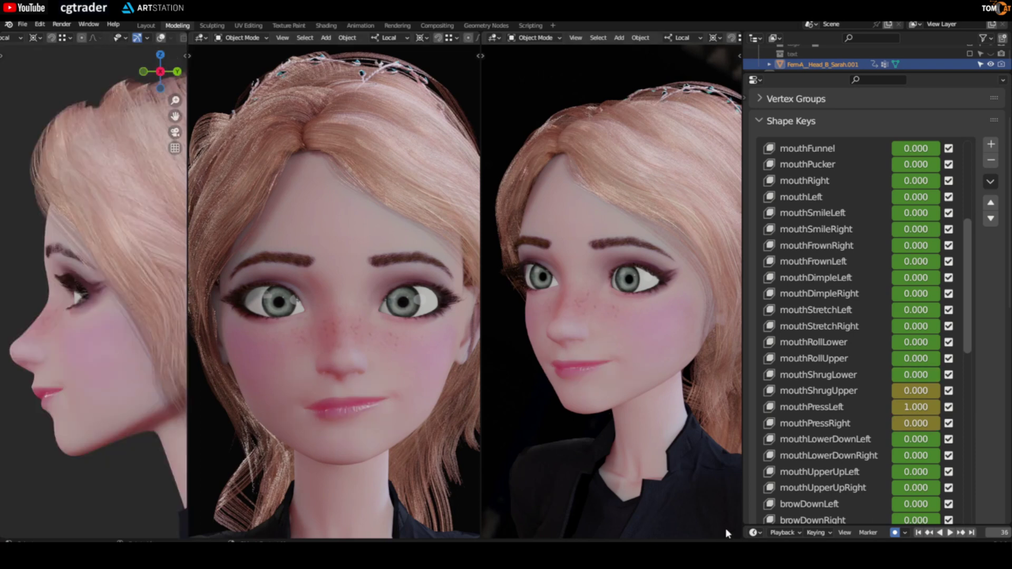
key("Right")
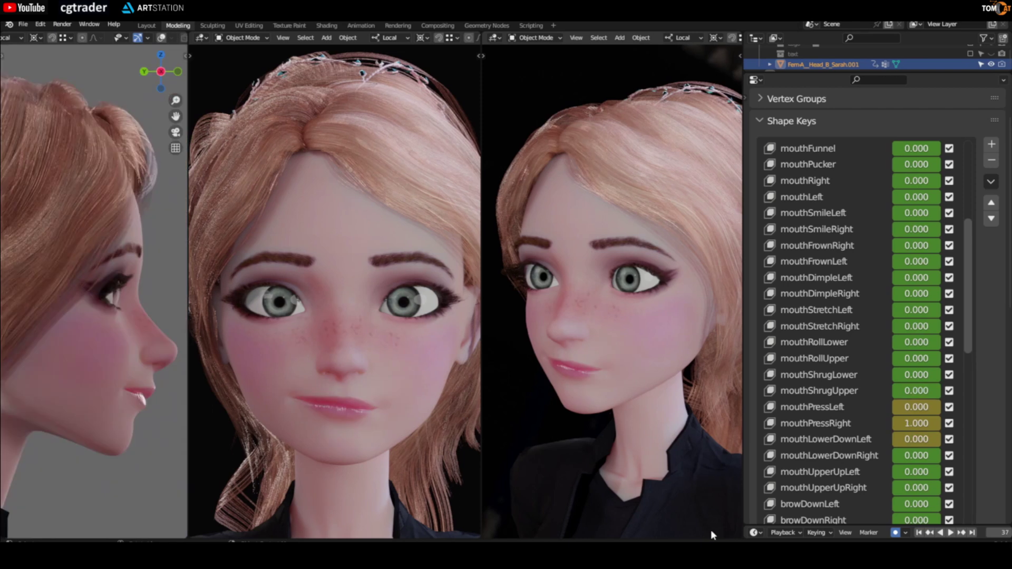
Review the mouthLowerDown and mouthUpperUp shape keys for both sides frame by frame on frames 38 to 41
key("Right")
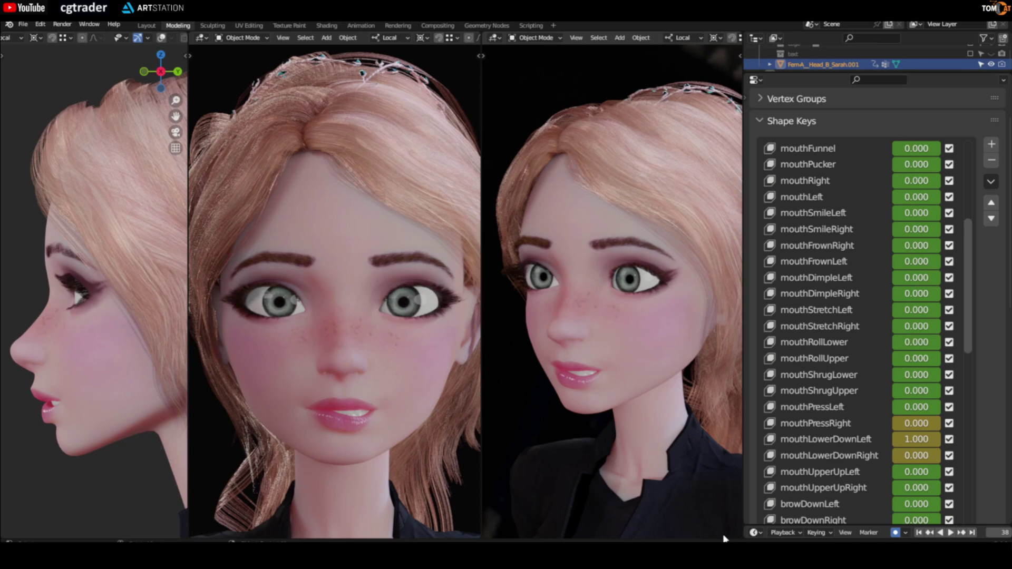
key("Right")
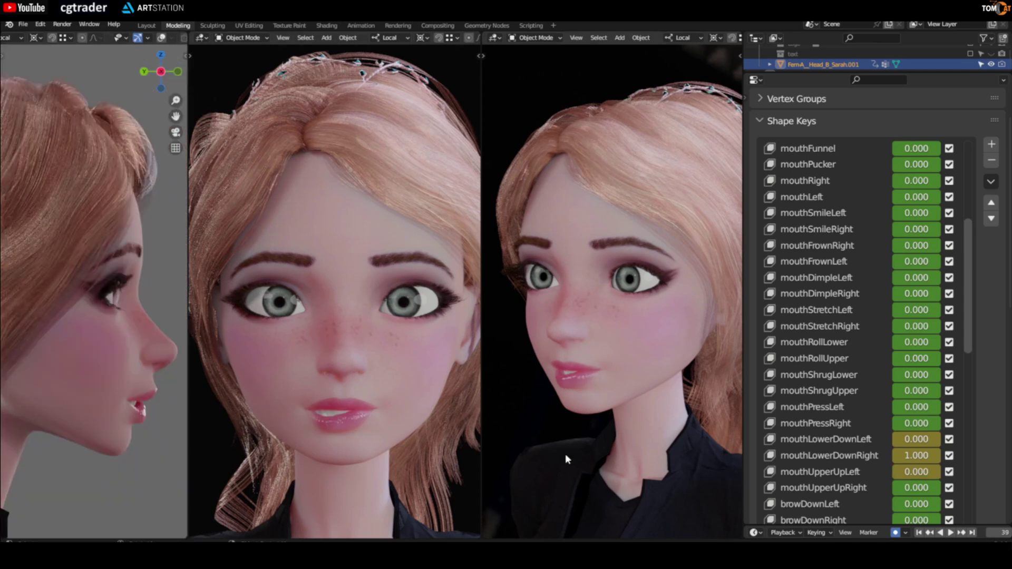
key("Right")
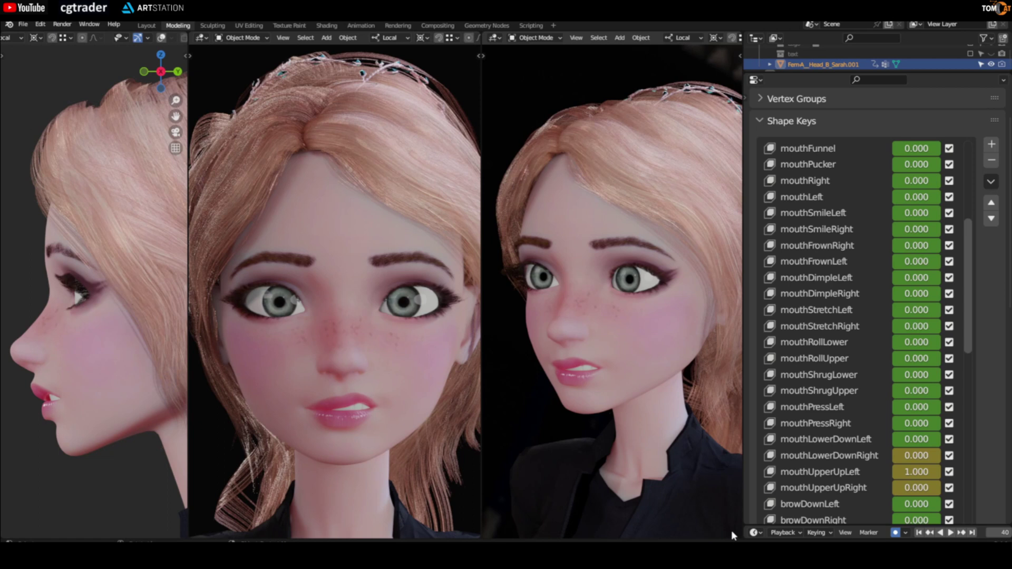
key("Right")
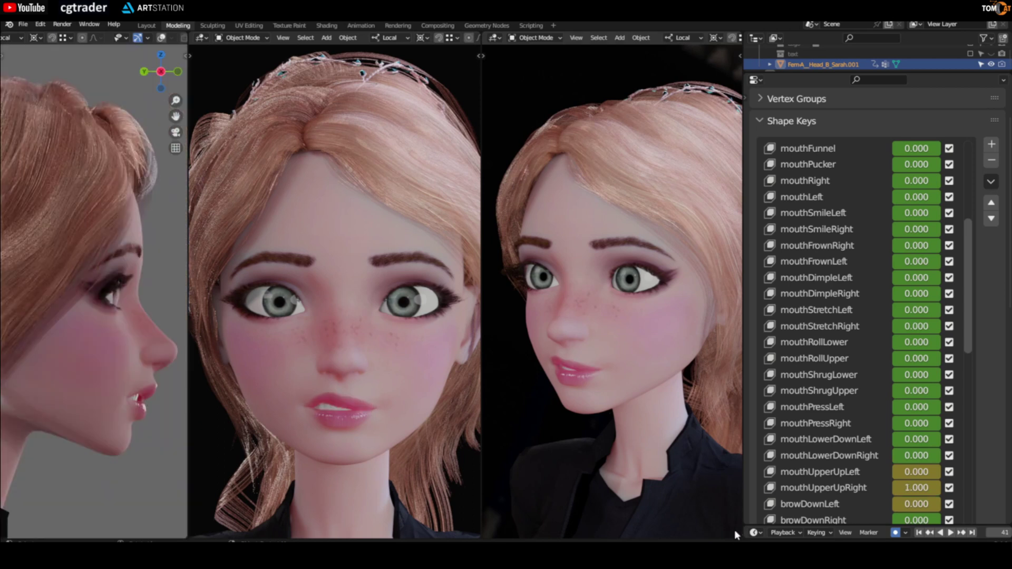
Review the brow shape keys on frames 42 to 46, from browDownLeft through browInnerUp to browOuterUpRight
key("Right")
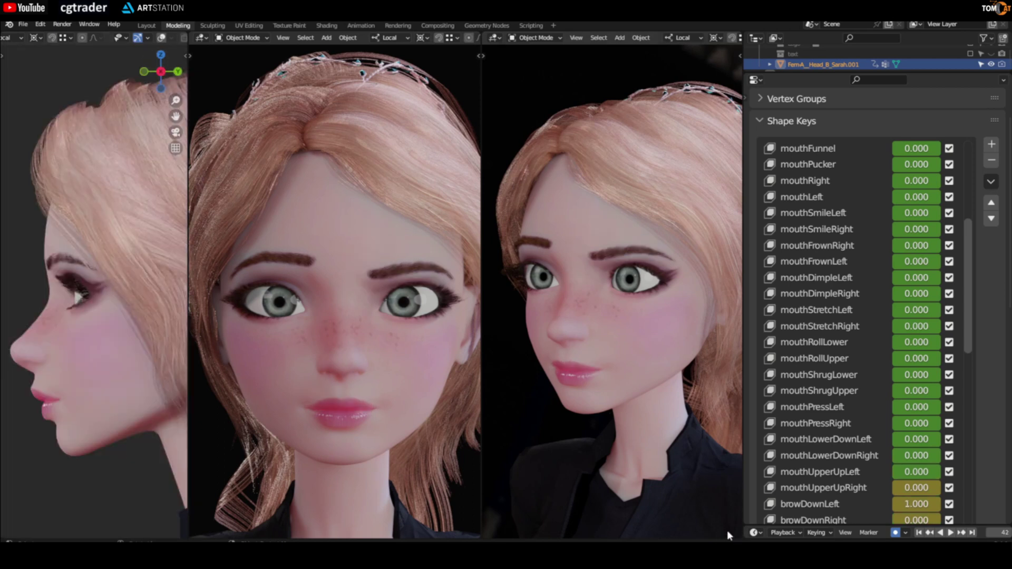
key("Right")
left_click_drag(967, 297, 964, 382)
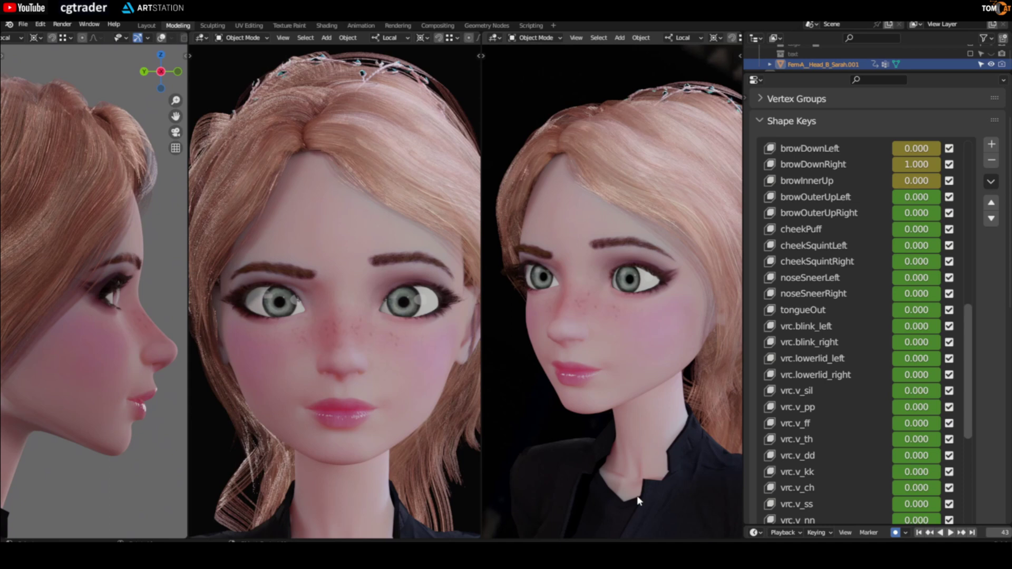
key("Right")
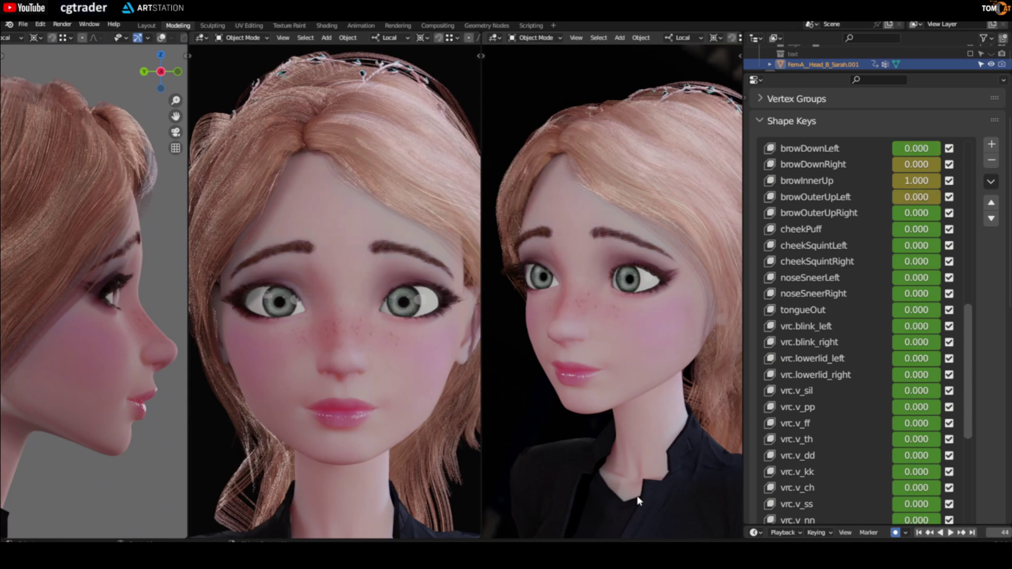
key("Right")
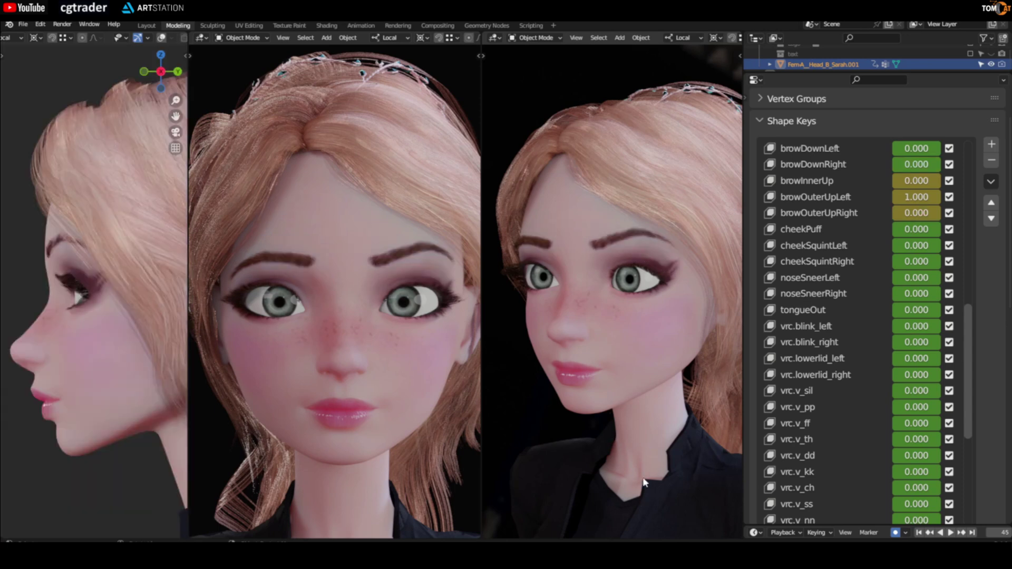
key("Right")
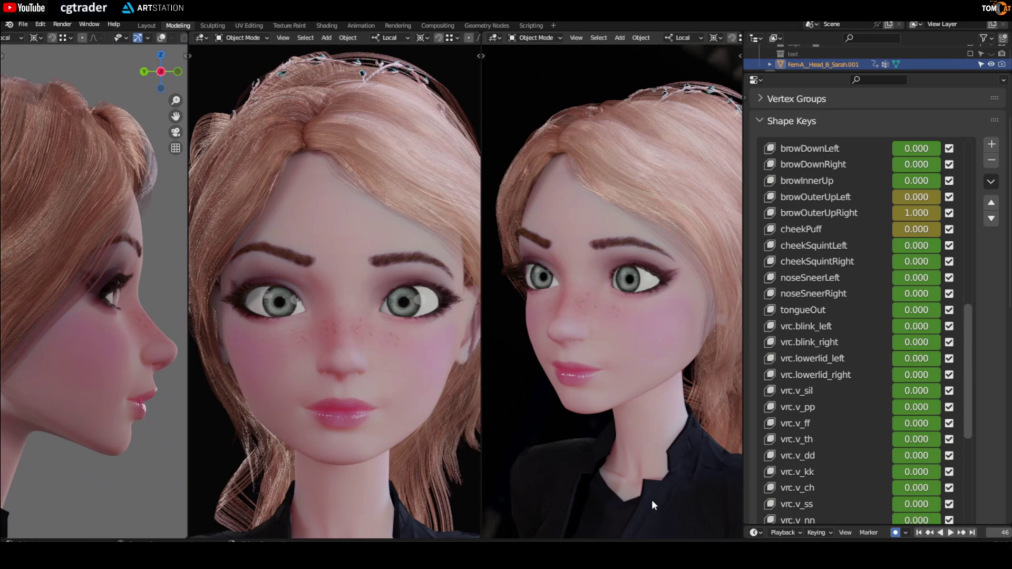
Review the cheekPuff, cheekSquint and noseSneer shape keys one at a time, ending on tongueOut
key("Right")
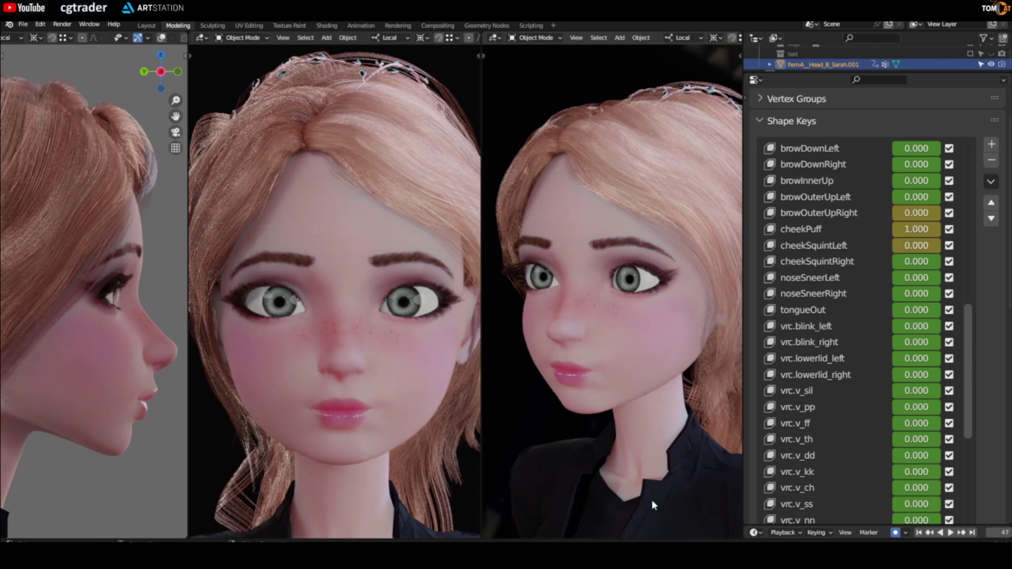
key("Right")
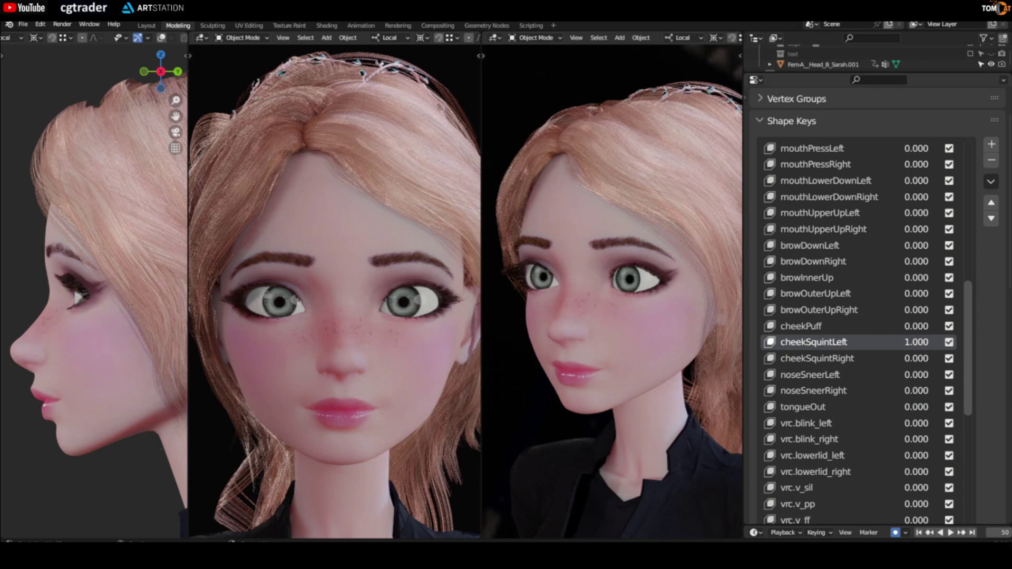
key("Right")
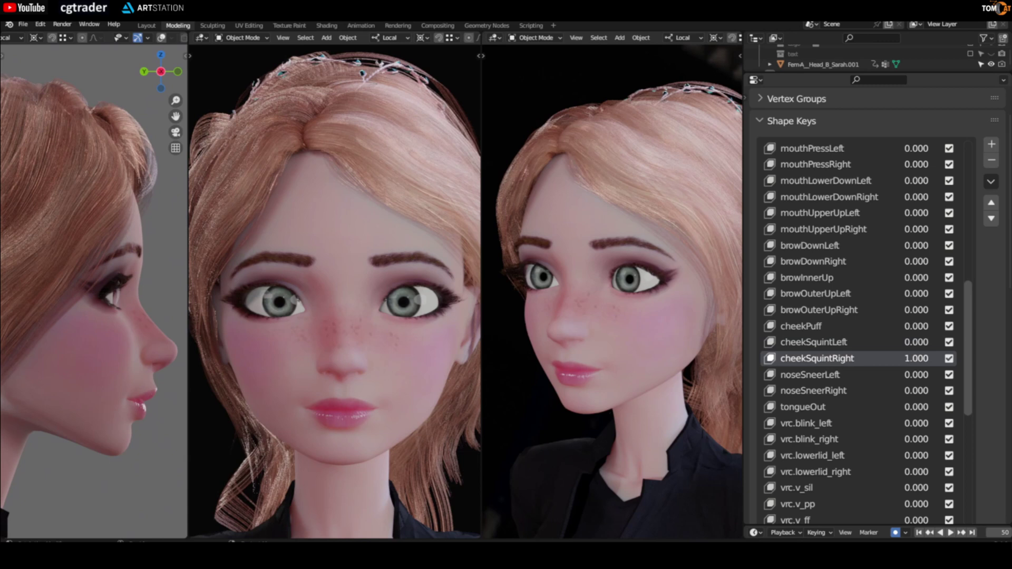
key("Right")
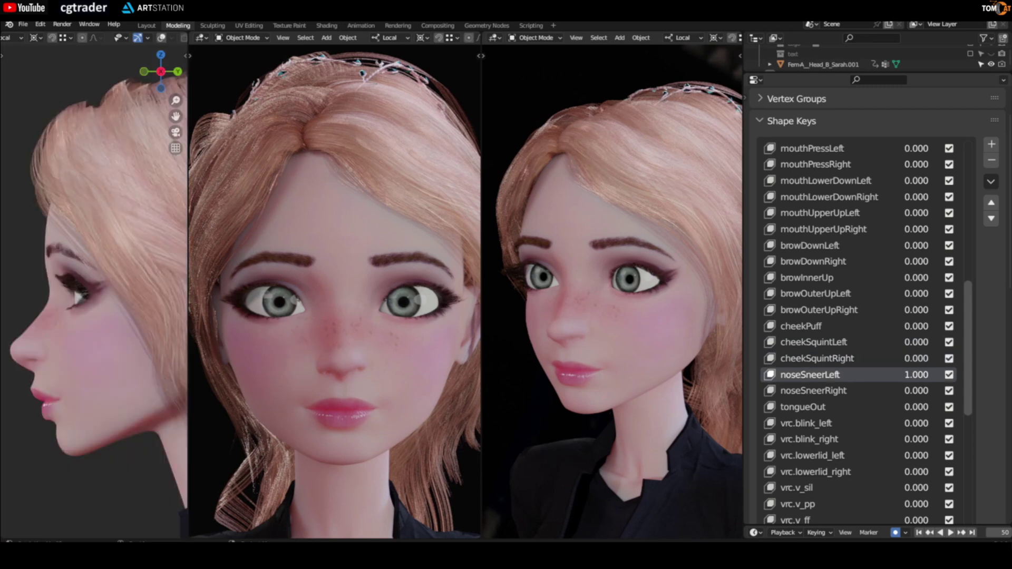
key("Right")
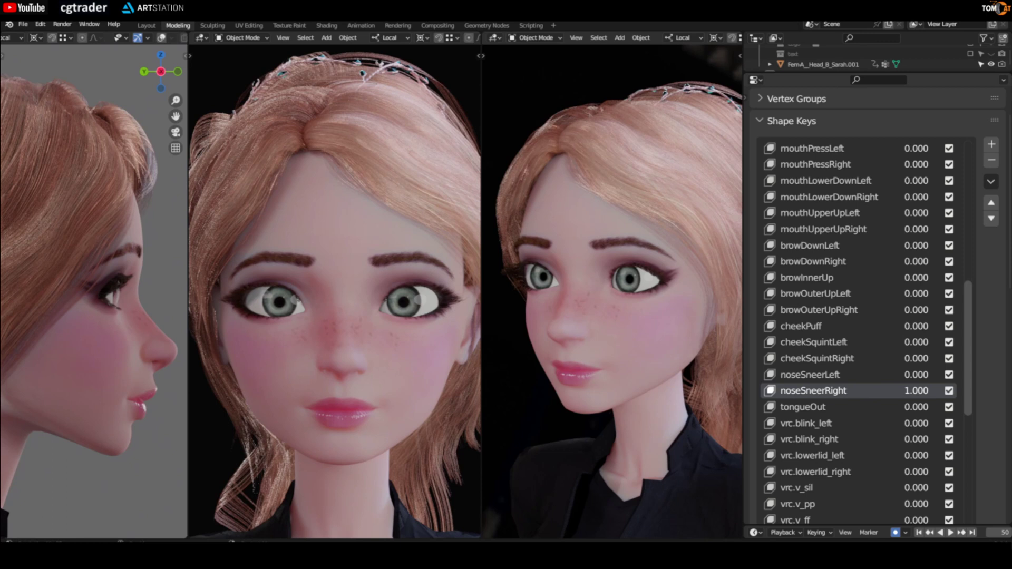
key("Up")
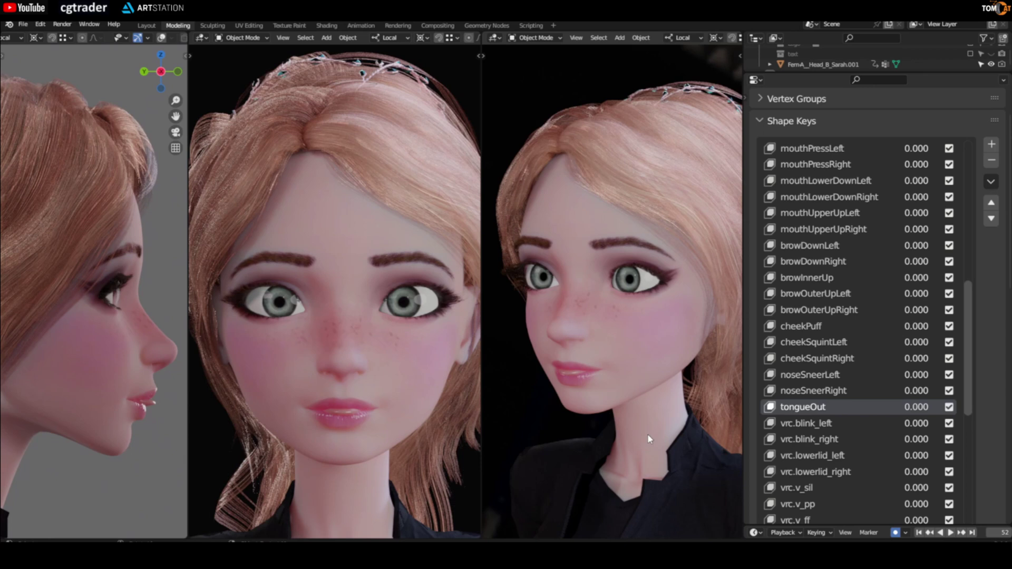